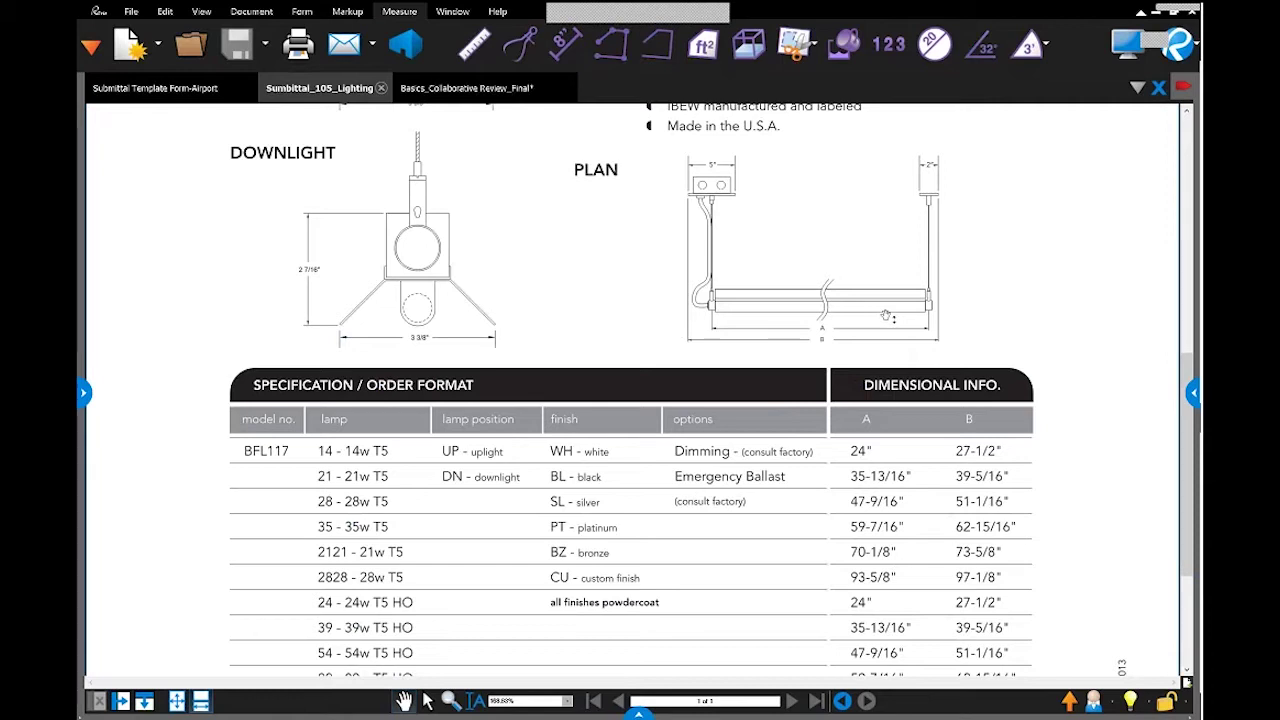
# Switch the interface to the Design Review profile
pyautogui.click(245, 11)
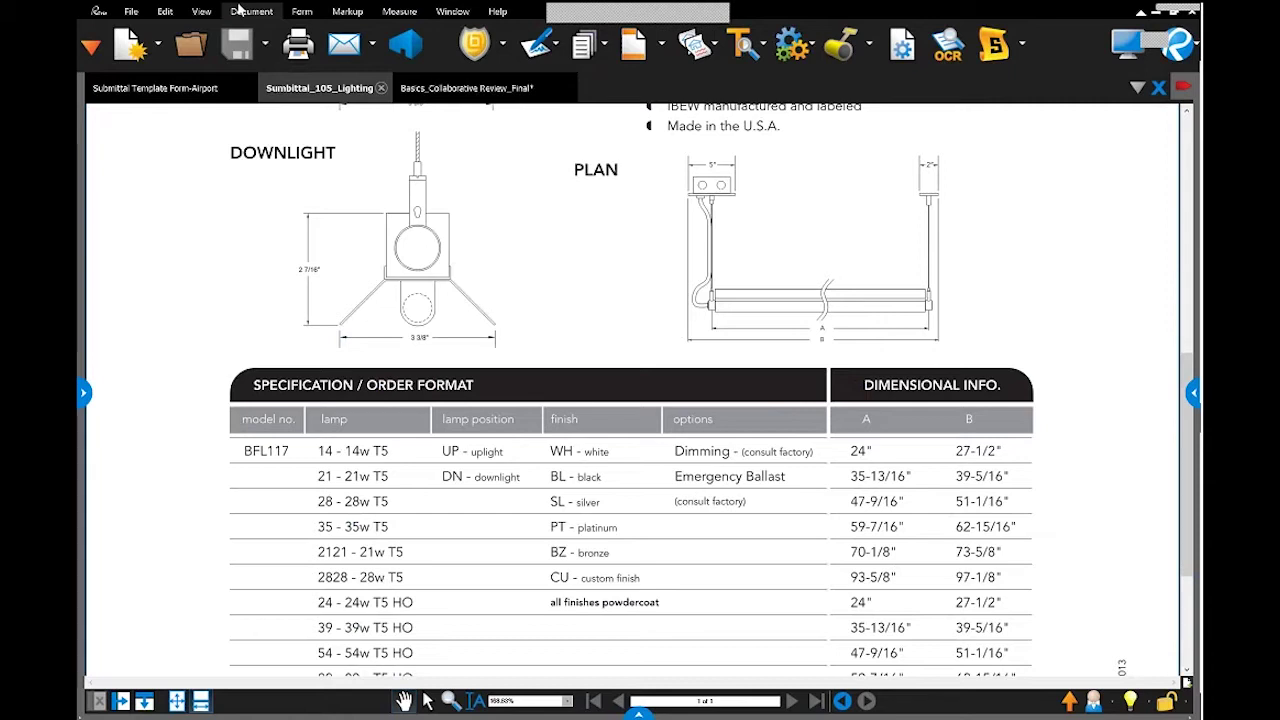
pyautogui.click(208, 13)
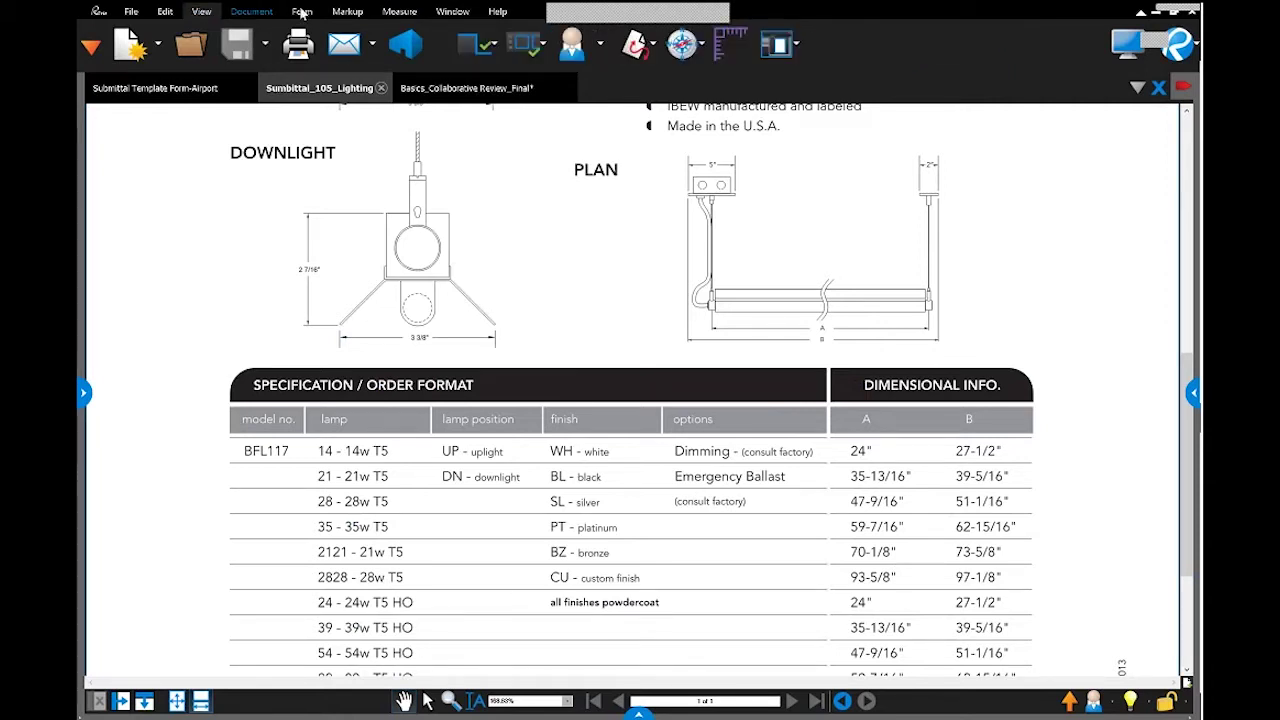
pyautogui.click(601, 45)
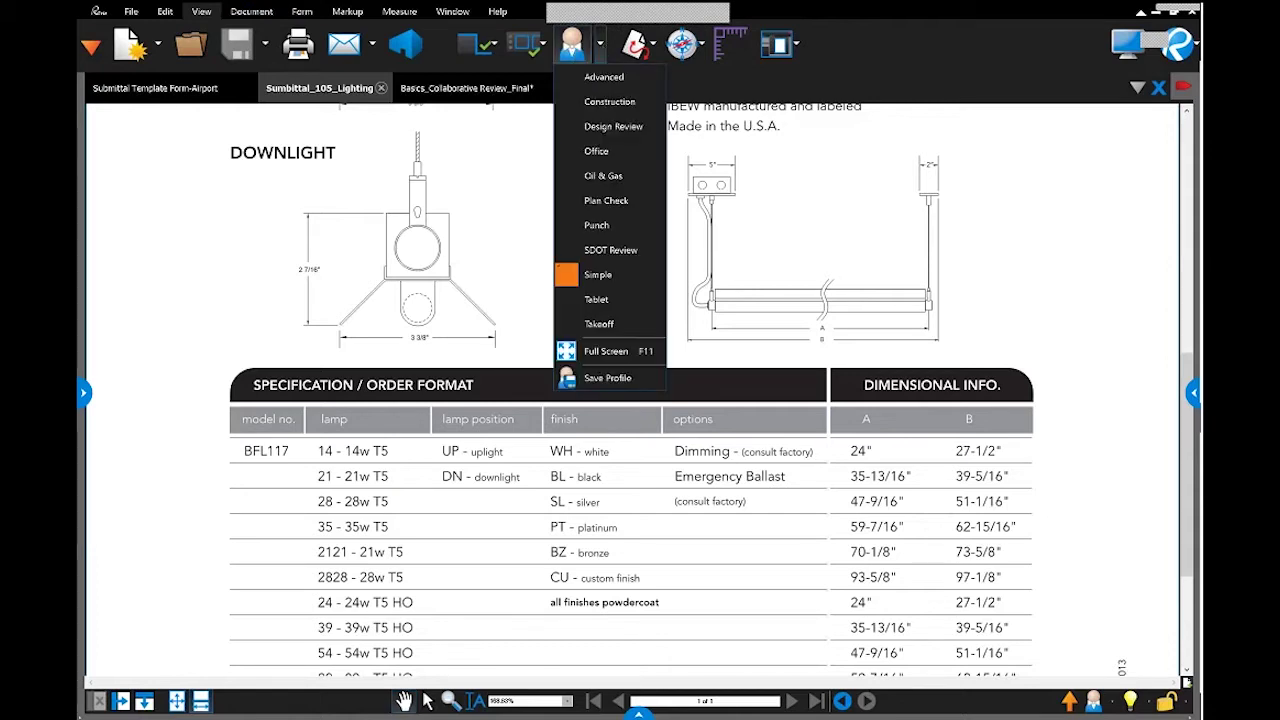
pyautogui.click(614, 127)
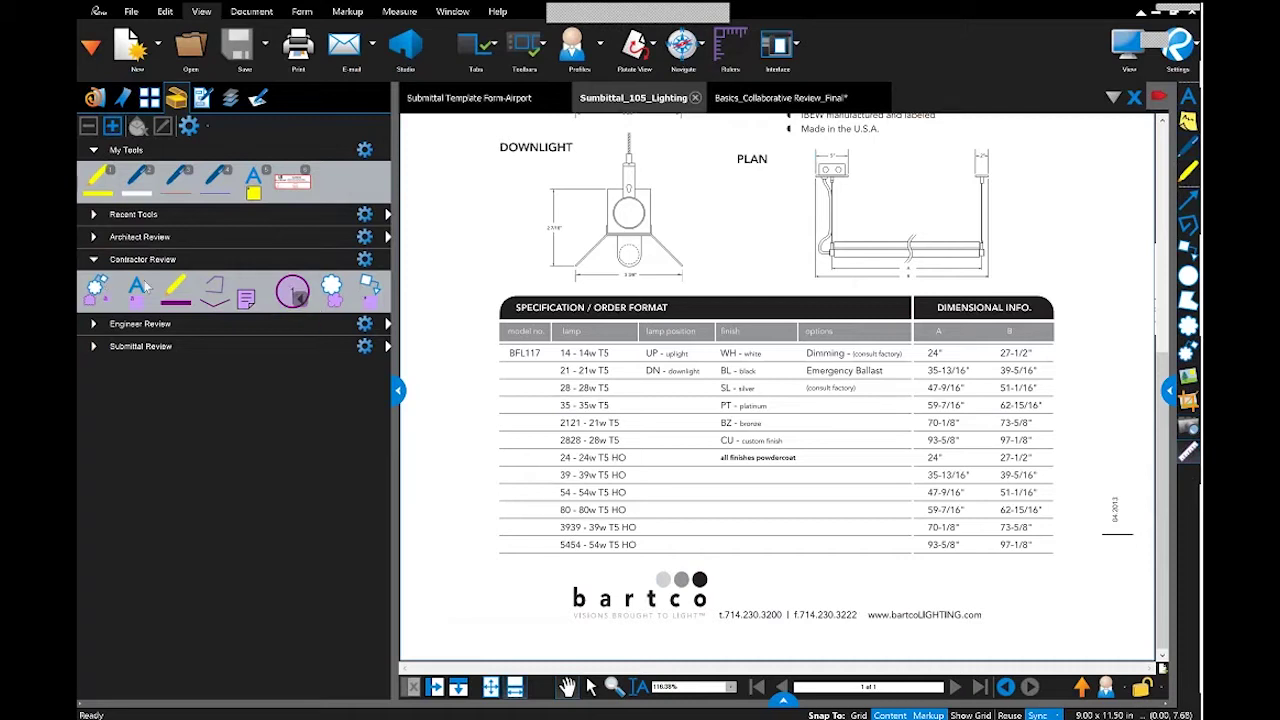
# Expand the Architect Review, Engineer Review and Submittal Review tool sets
pyautogui.click(94, 237)
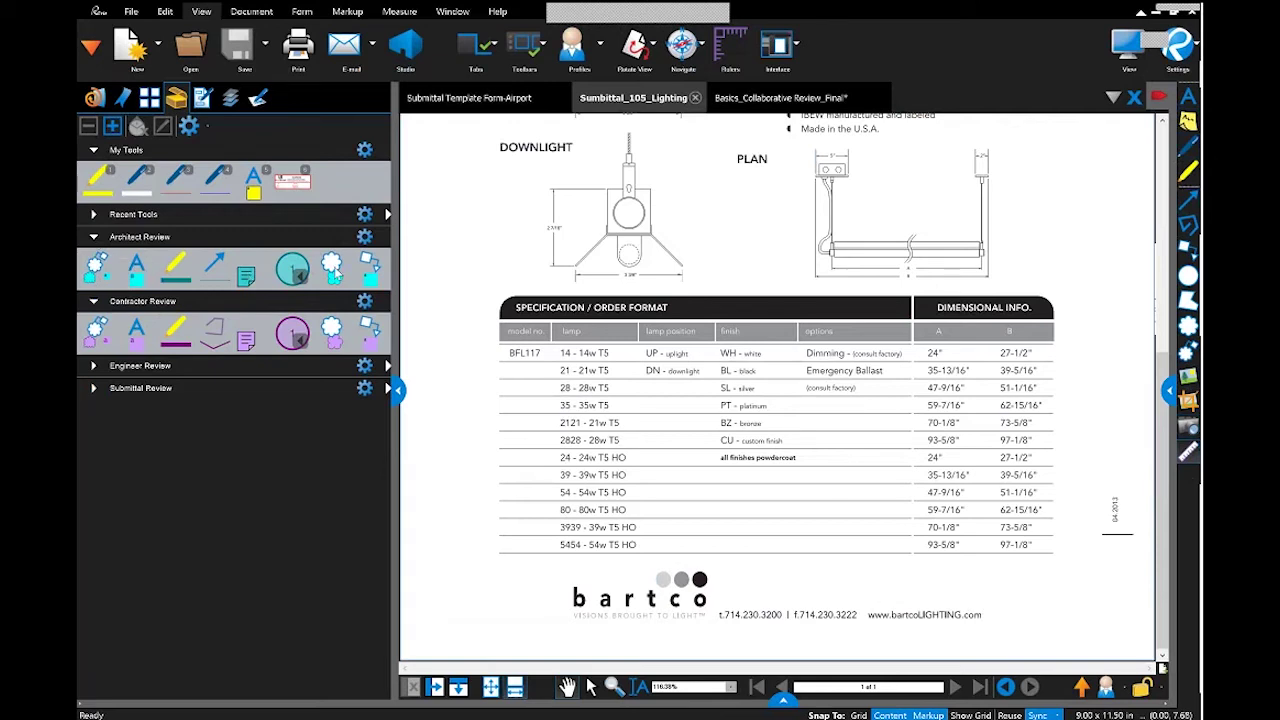
pyautogui.click(94, 366)
pyautogui.click(94, 430)
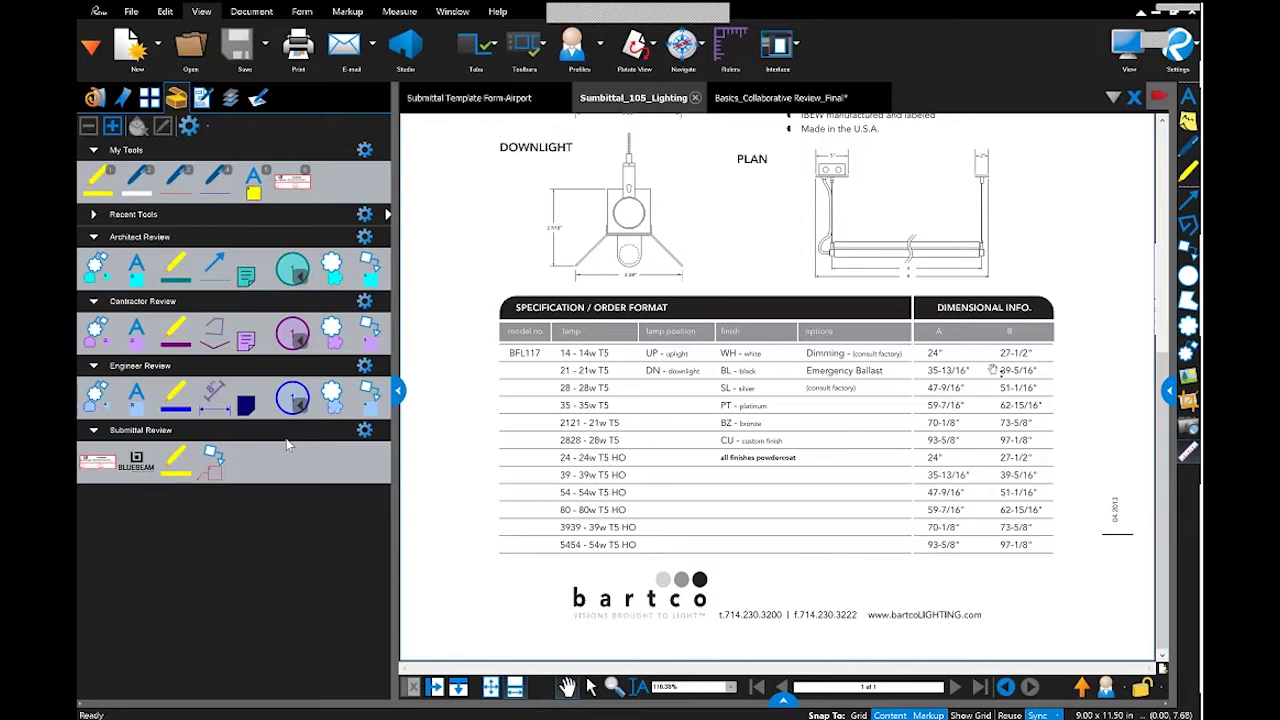
# Highlight the "39 - 39w T5 HO" lamp entry and its A and B dimensions in yellow, using the Submittal Review highlighter
pyautogui.scroll(1, 992, 370)
pyautogui.scroll(10, 992, 370)
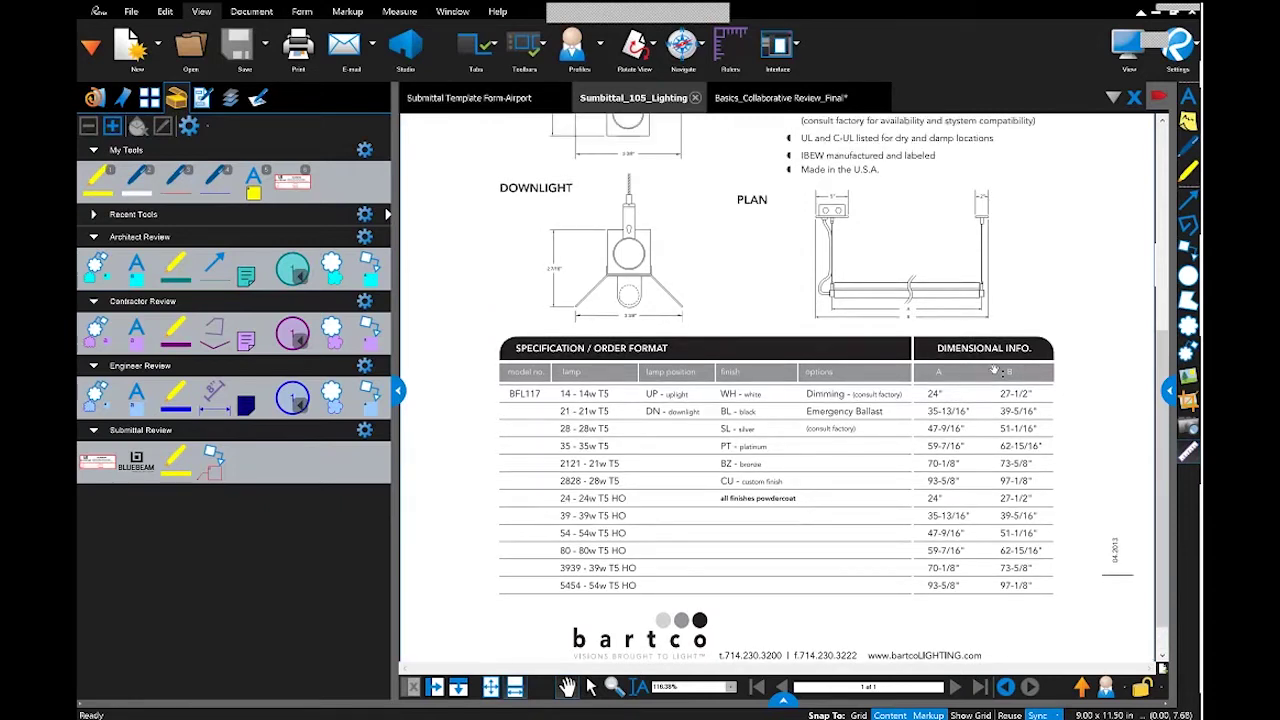
pyautogui.scroll(-8, 992, 370)
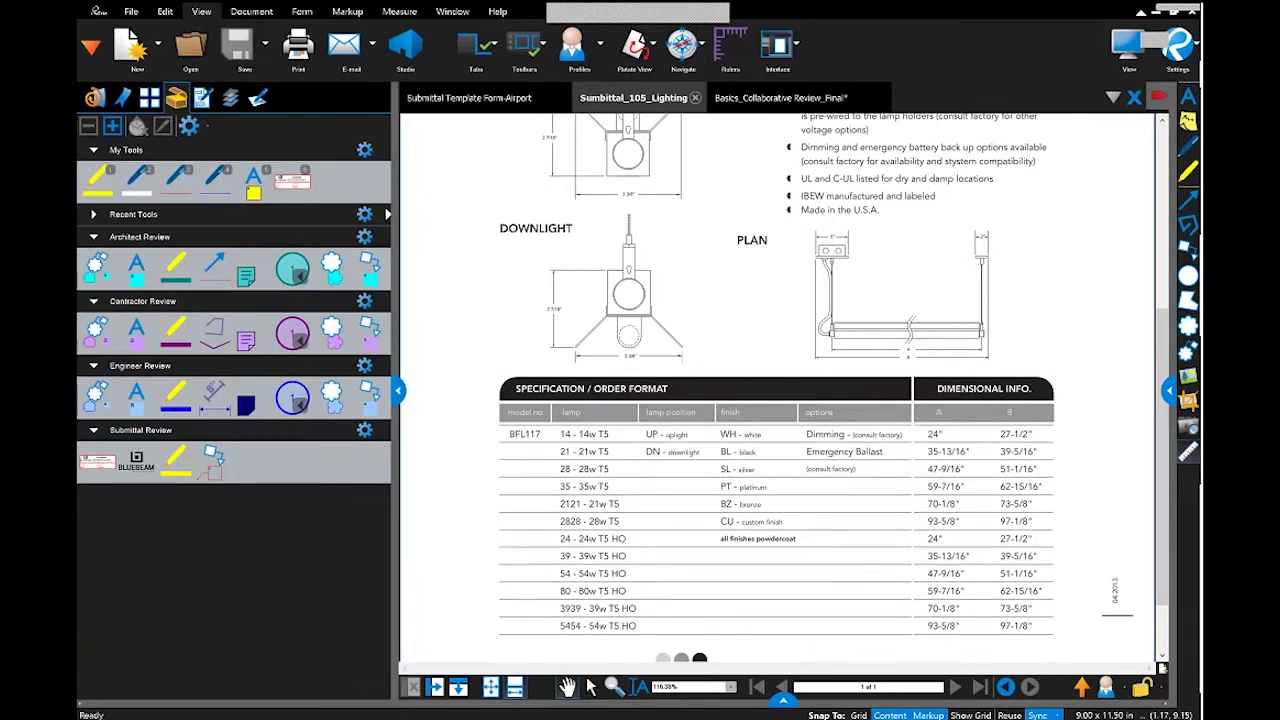
pyautogui.click(178, 460)
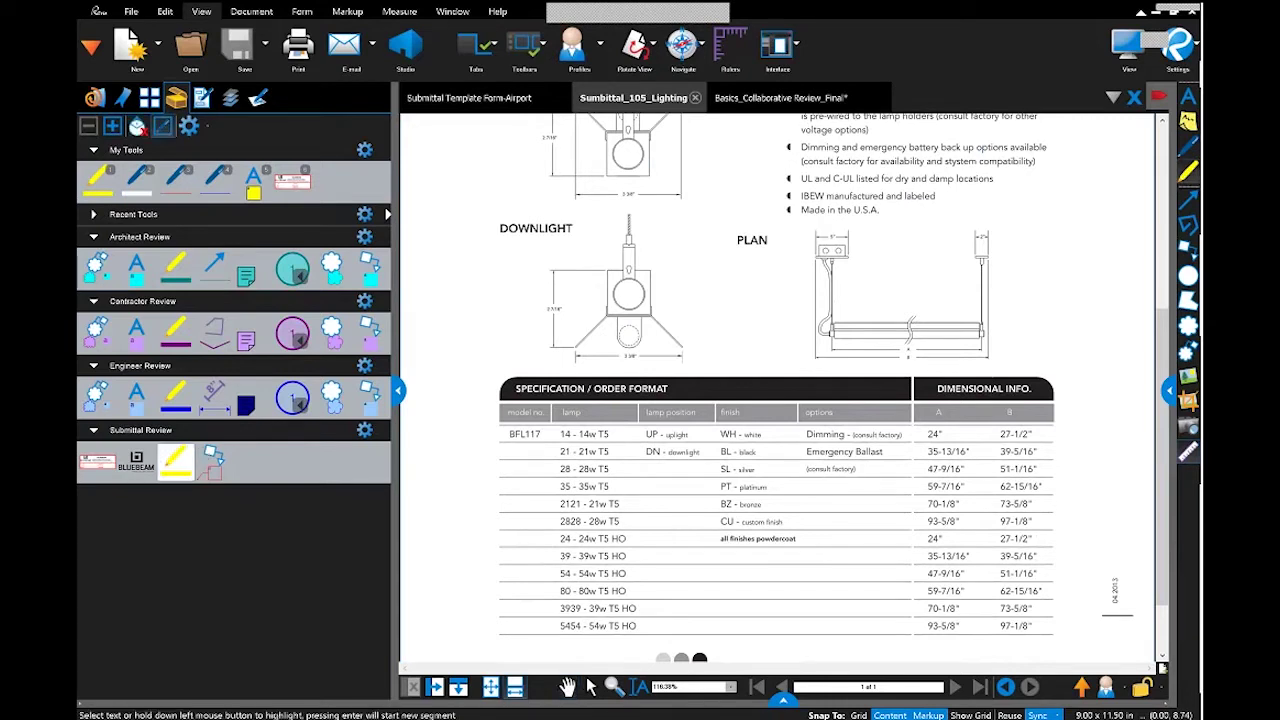
pyautogui.moveTo(549, 557); pyautogui.dragTo(632, 555)
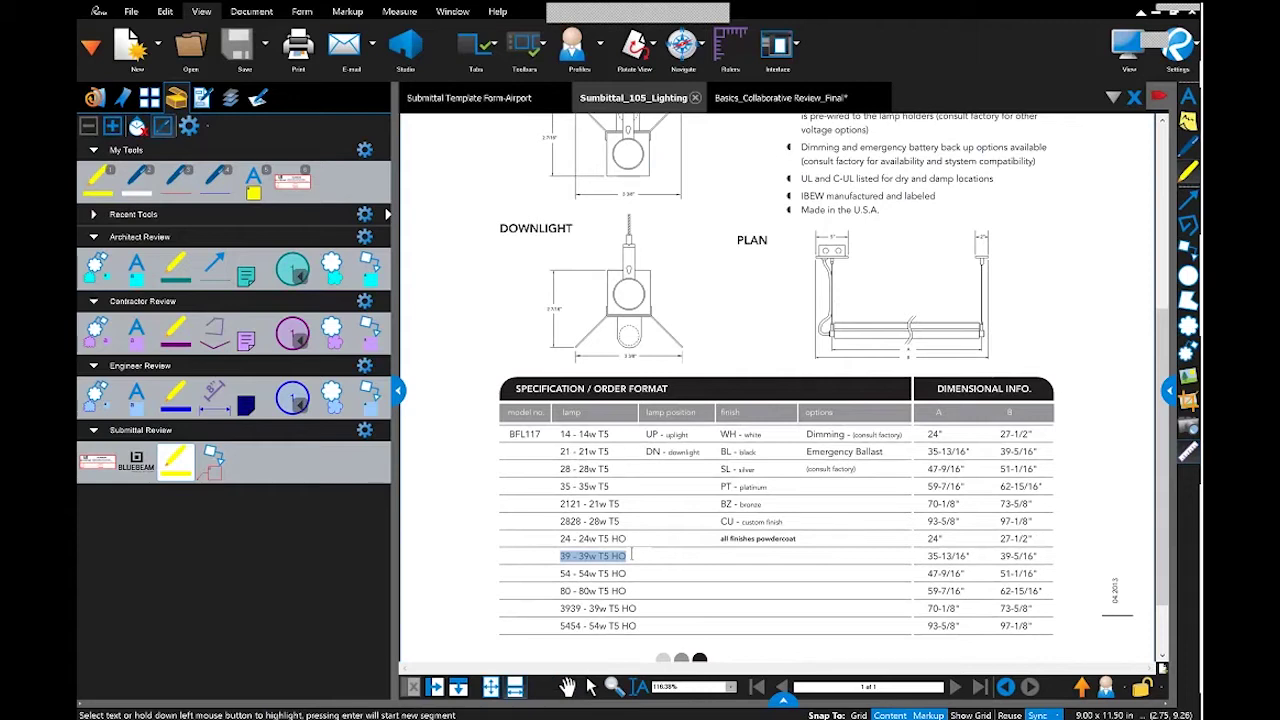
pyautogui.moveTo(928, 557); pyautogui.dragTo(1040, 557)
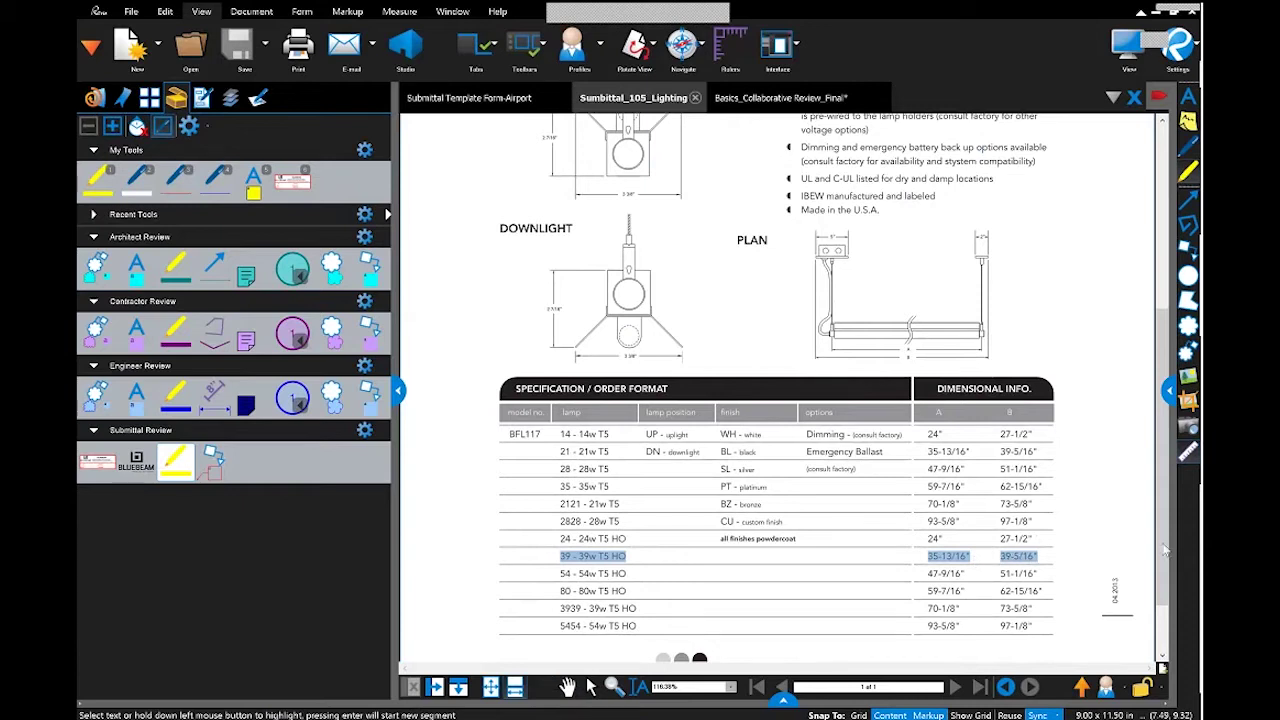
pyautogui.click(1142, 511)
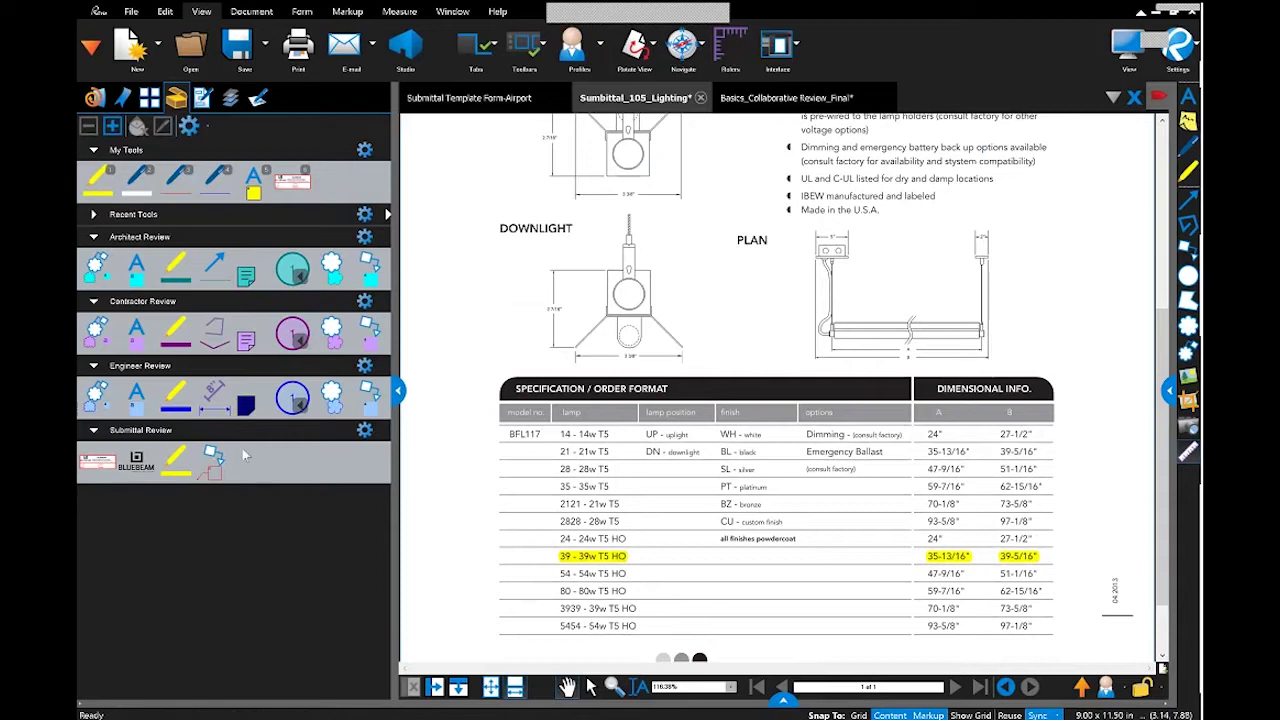
# Add a Submittal Review callout reading "designate finish" over the plan drawing, with its arrow pointing at the finish column heading
pyautogui.click(213, 460)
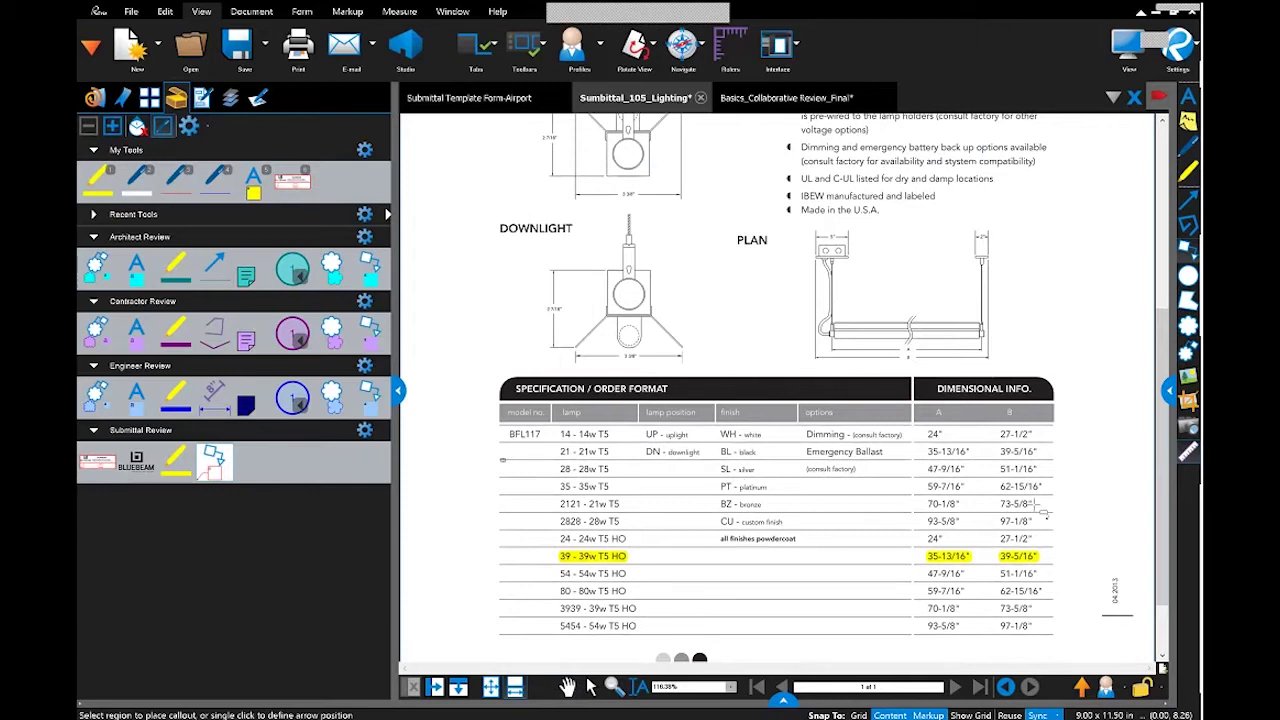
pyautogui.click(744, 392)
pyautogui.click(929, 284)
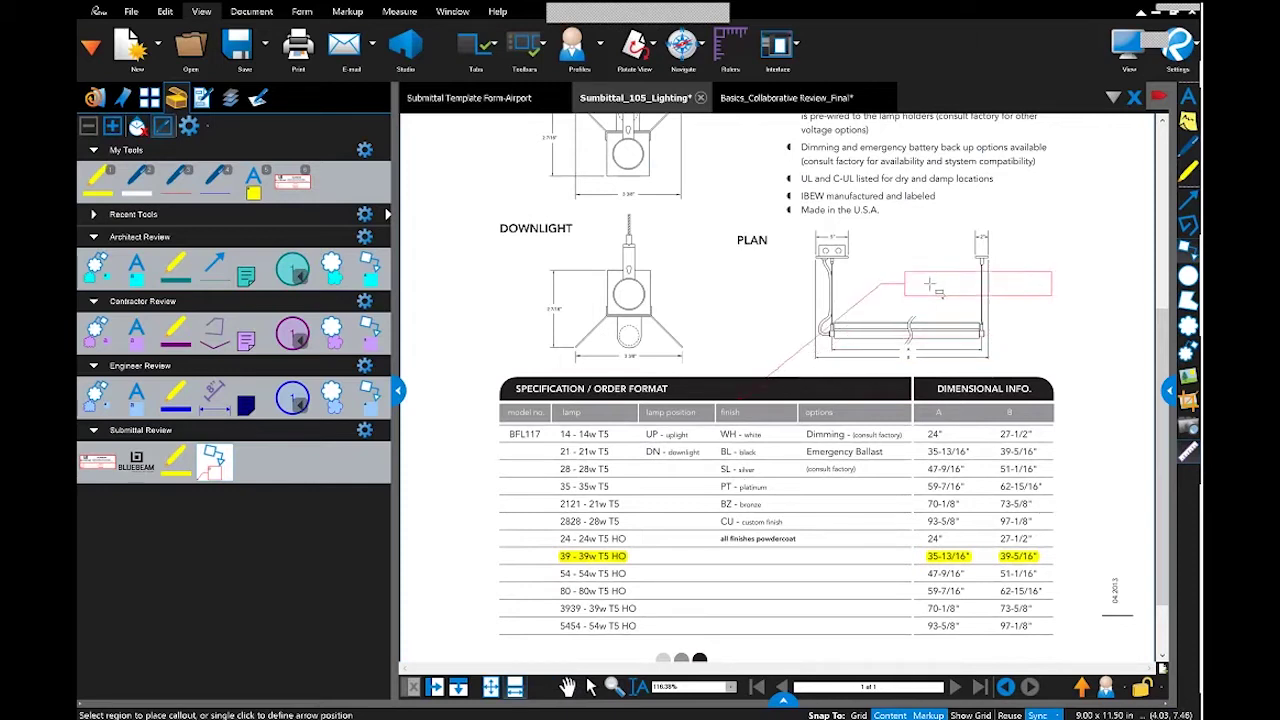
pyautogui.write('desgi')
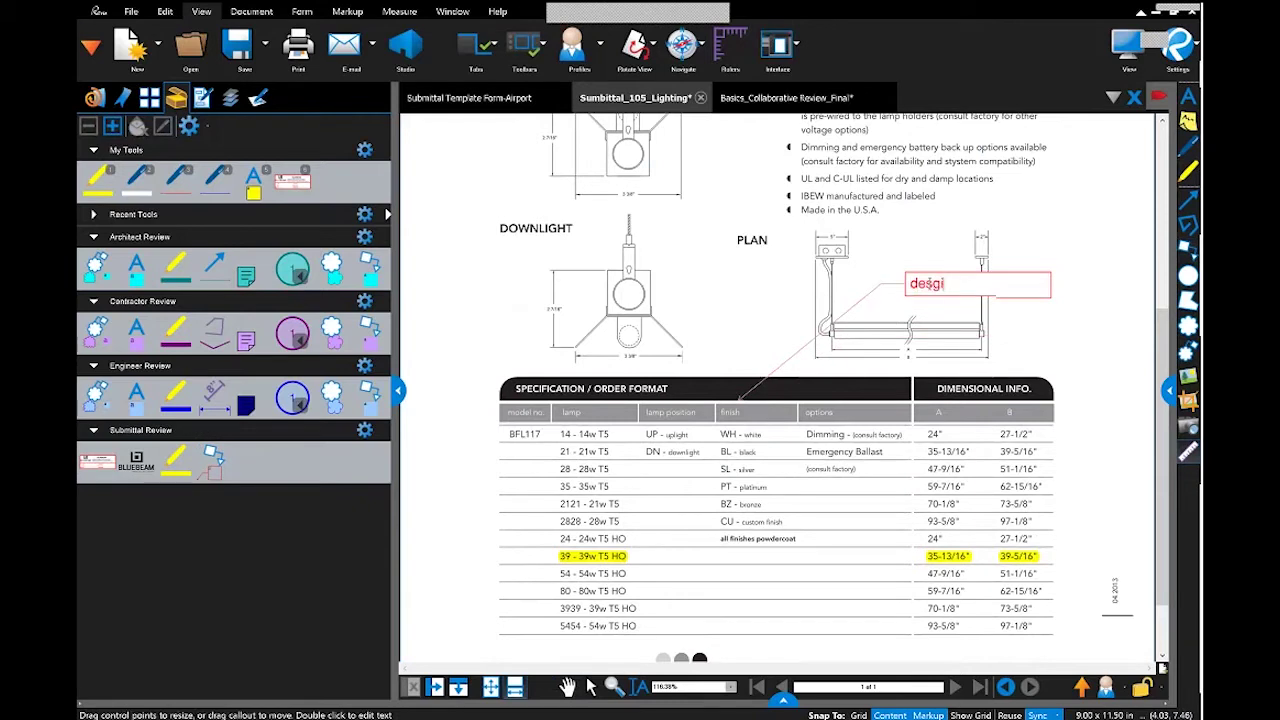
pyautogui.write('nes')
pyautogui.press('BackSpace')
pyautogui.press('BackSpace')
pyautogui.press('BackSpace')
pyautogui.press('BackSpace')
pyautogui.press('BackSpace')
pyautogui.write('ignate')
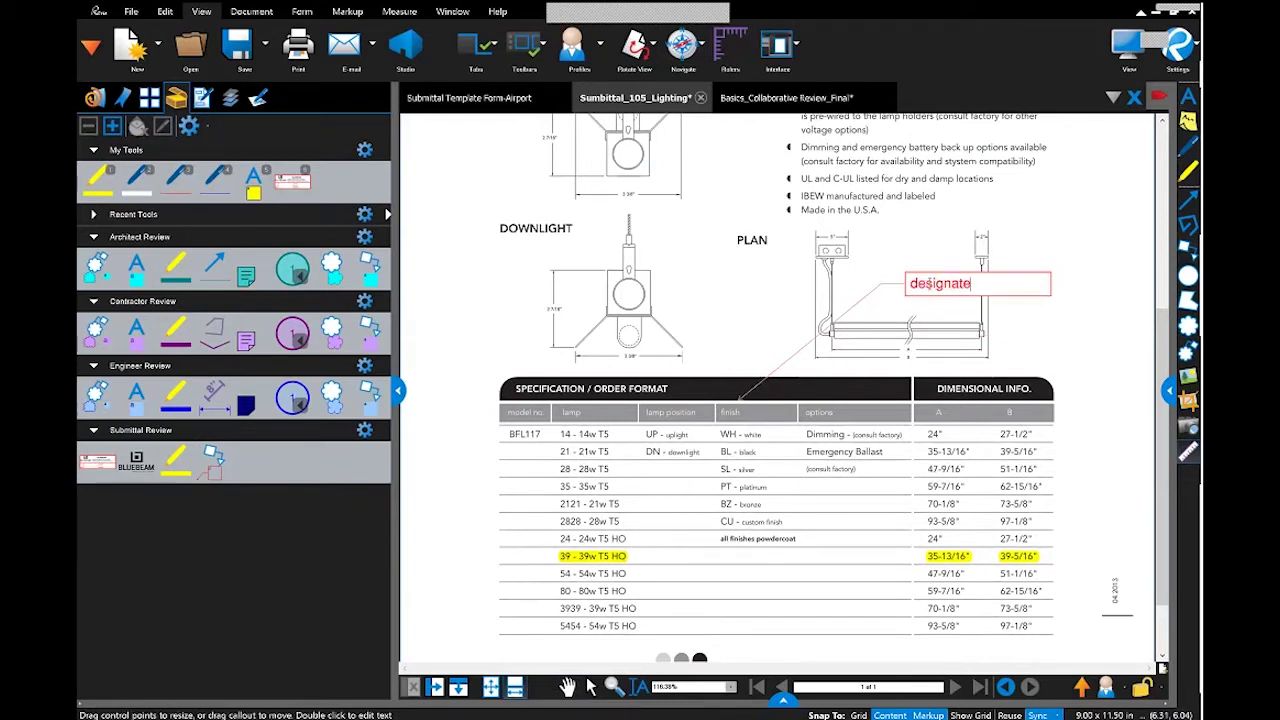
pyautogui.write(' finish')
pyautogui.click(973, 196)
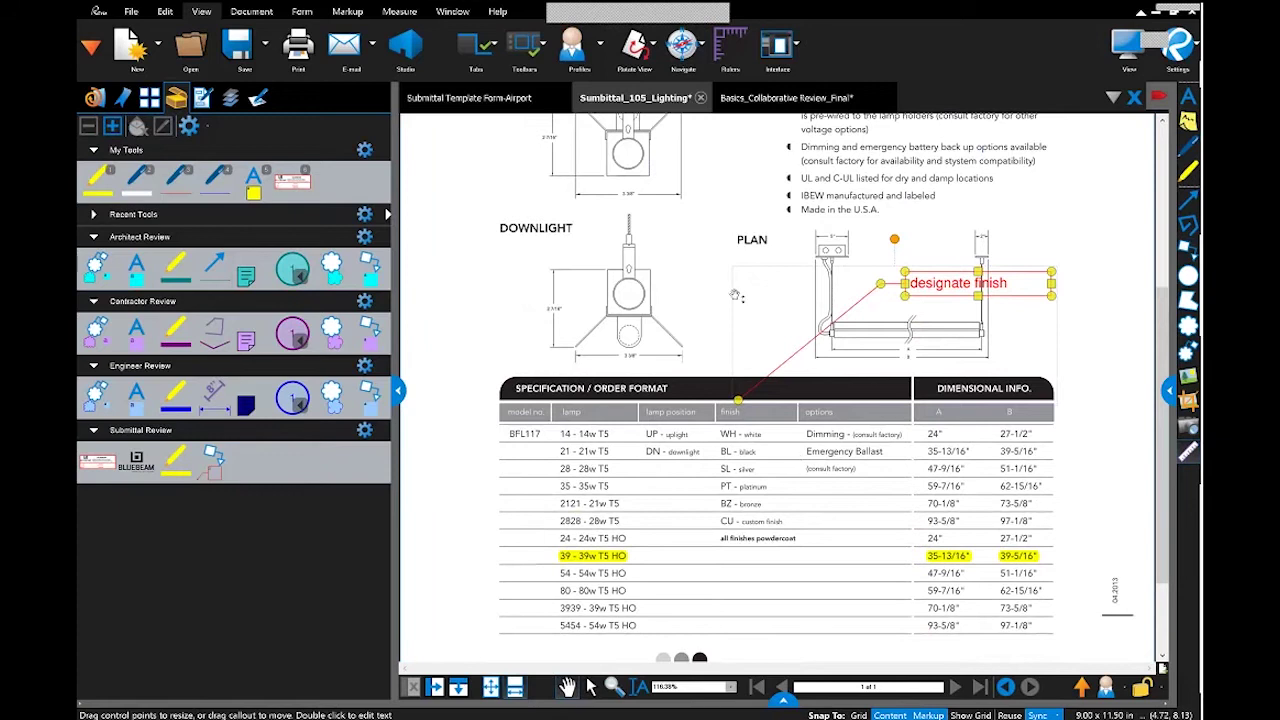
# Bring up the Submittal Template Form-Airport document and enter 105 as the transmittal number
pyautogui.scroll(2, 735, 295)
pyautogui.scroll(5, 735, 295)
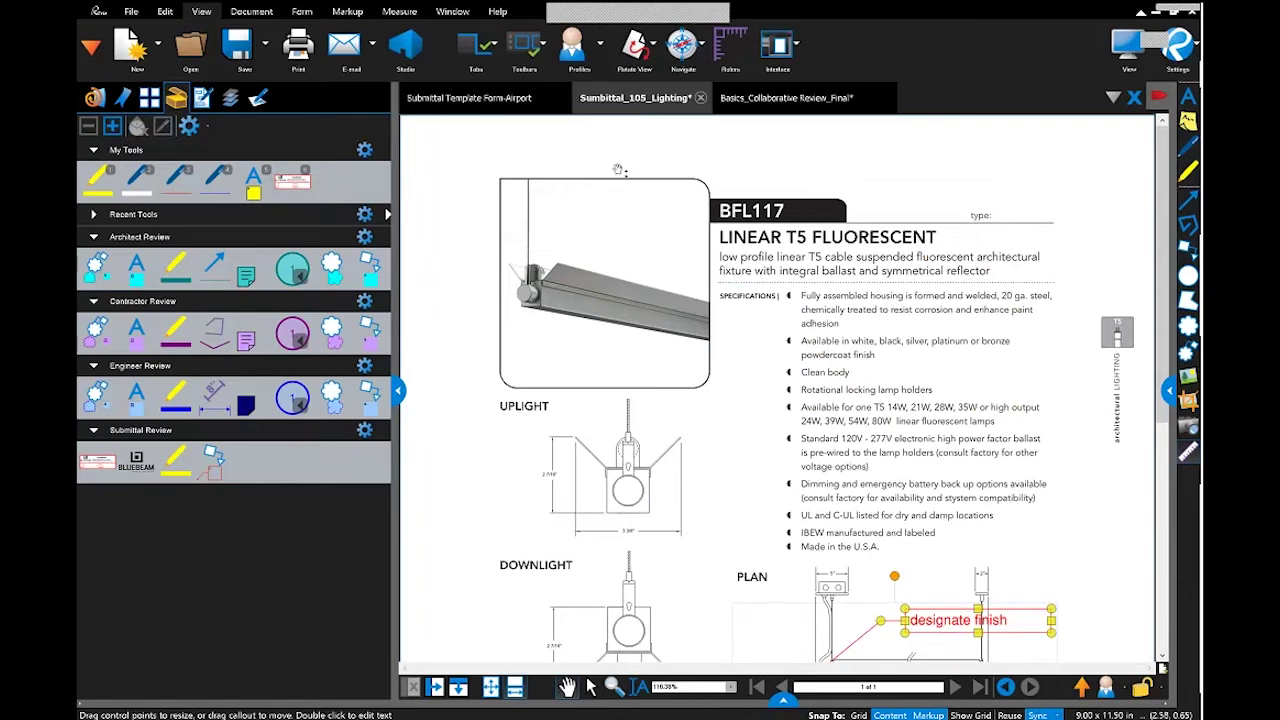
pyautogui.click(480, 99)
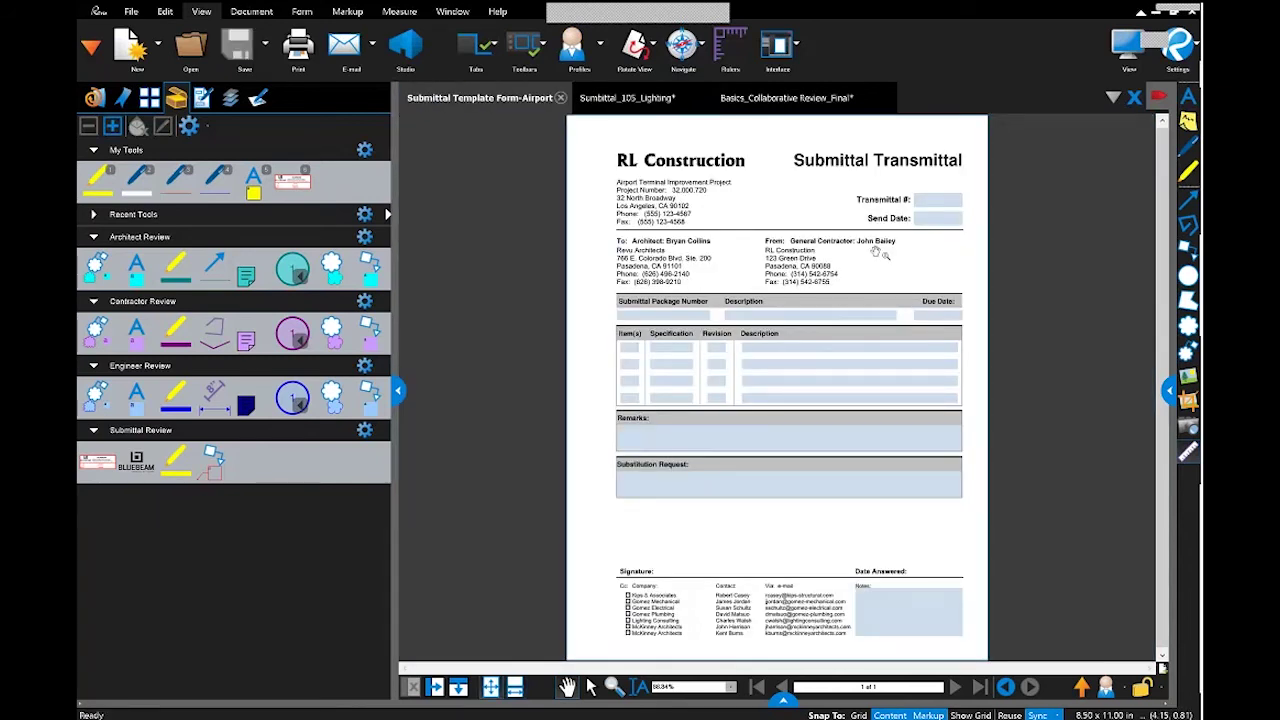
pyautogui.click(936, 199)
pyautogui.write('105')
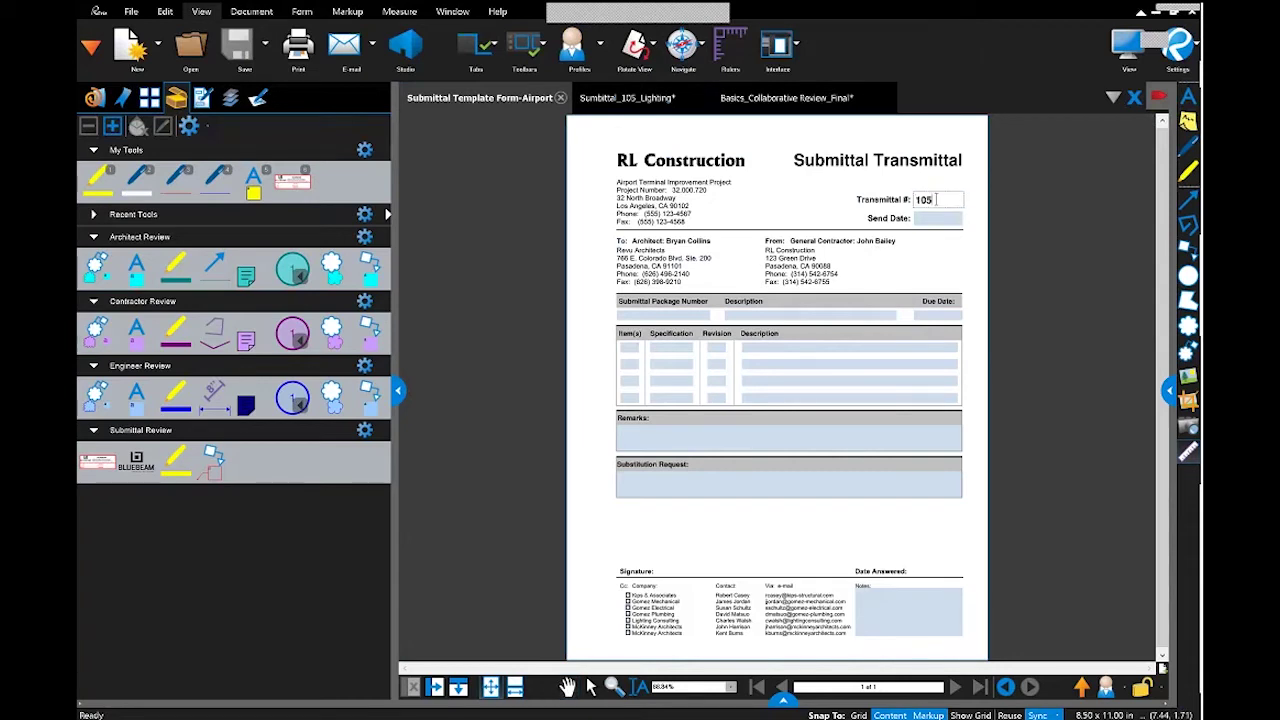
# Try to enter the send date with a two-digit year, as 06/27/17 and as 6/27/17
pyautogui.click(929, 217)
pyautogui.write('06/')
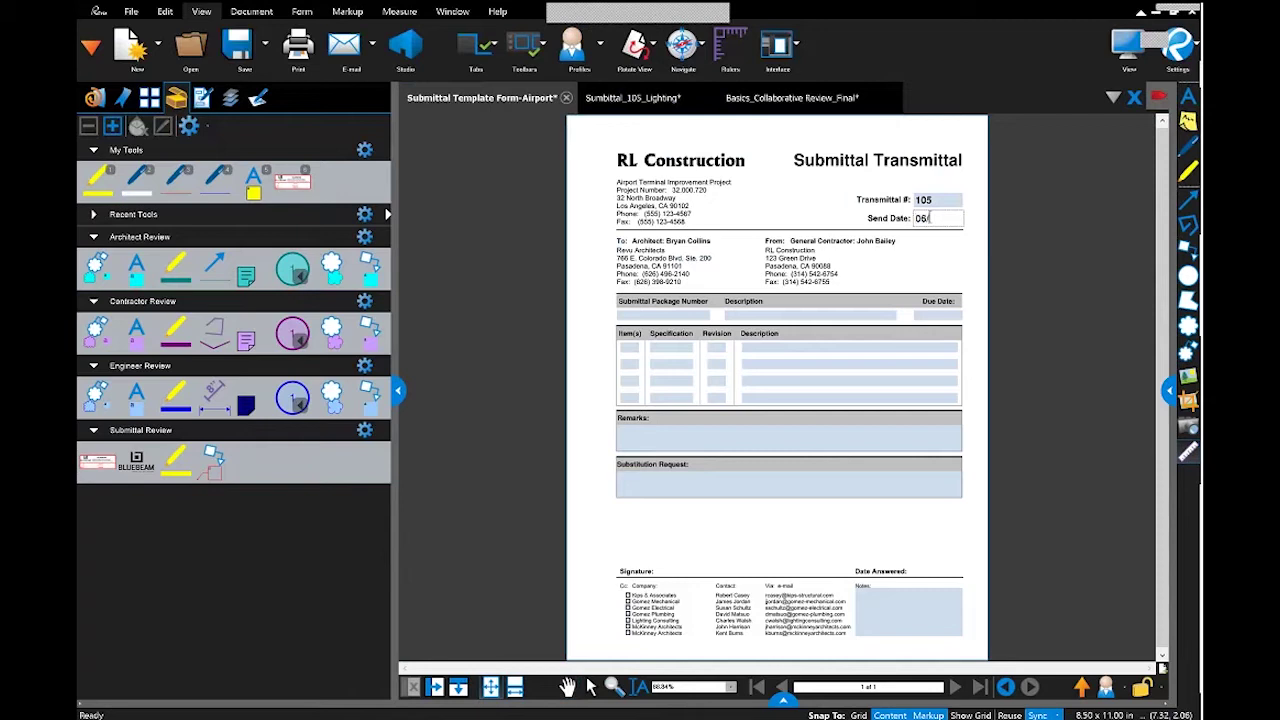
pyautogui.write('27/17')
pyautogui.click(710, 318)
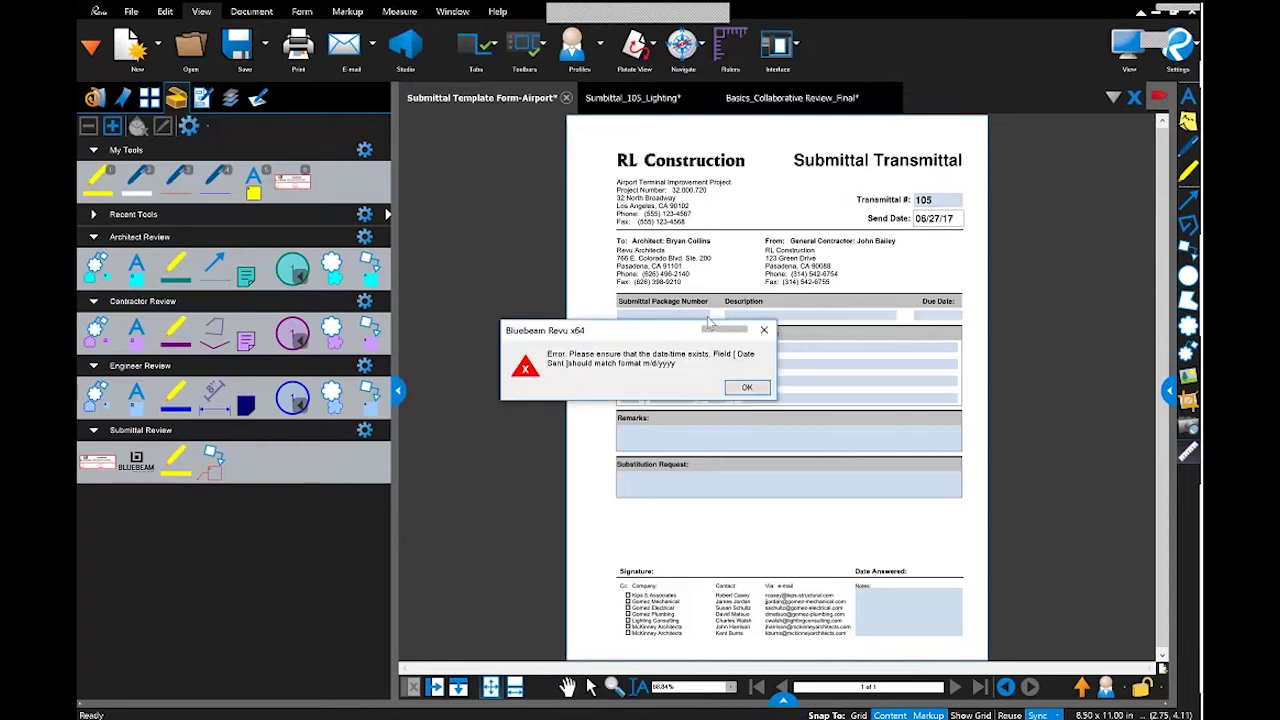
pyautogui.click(747, 387)
pyautogui.write('0')
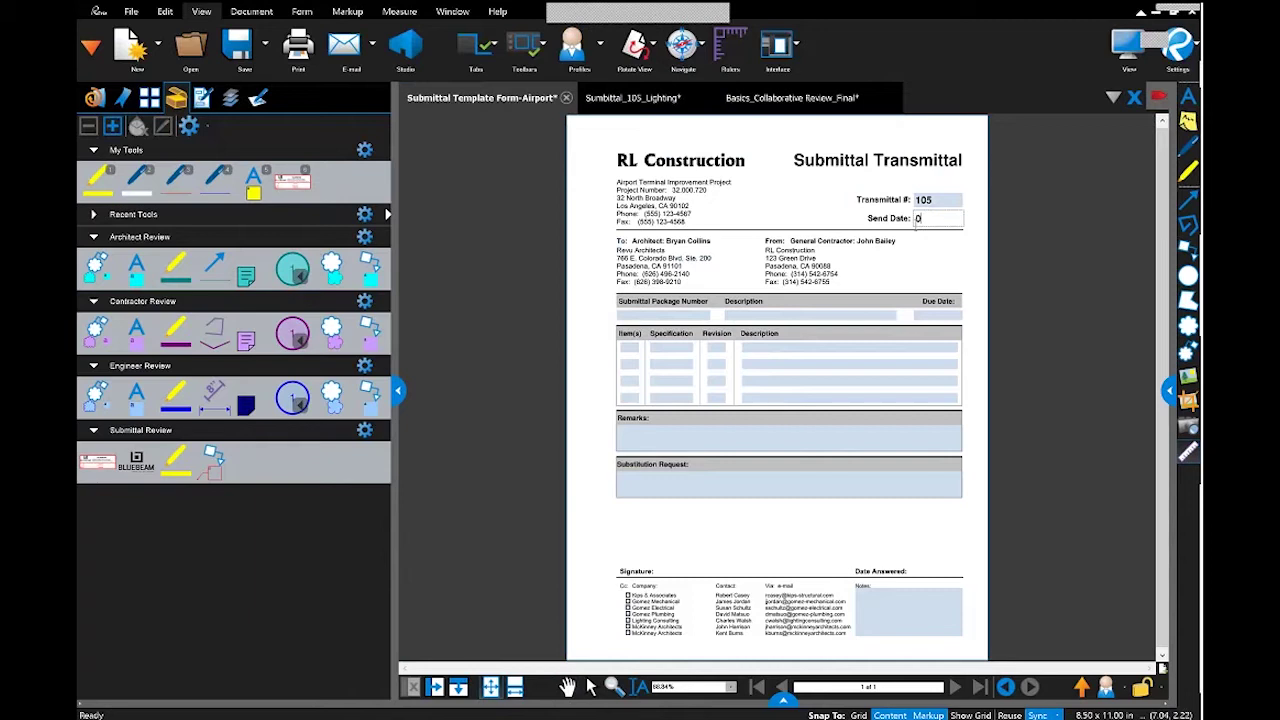
pyautogui.press('BackSpace')
pyautogui.write('6/27/17')
pyautogui.click(911, 290)
pyautogui.press('Return')
# Set the send date to 6/27/2017 and the submittal package number to 105
pyautogui.write('6/27/2017')
pyautogui.click(628, 348)
pyautogui.click(651, 316)
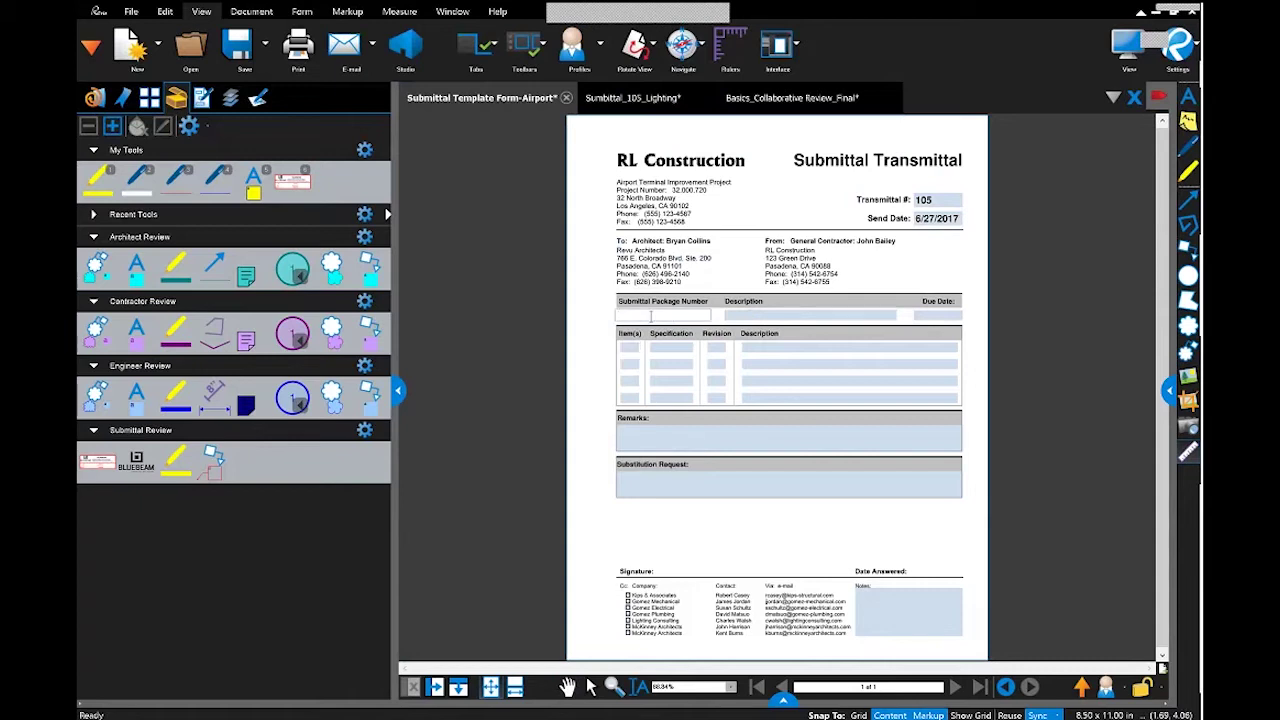
pyautogui.write('105')
# Enter "Lighting" as the submittal package description
pyautogui.click(750, 315)
pyautogui.write('Lighint')
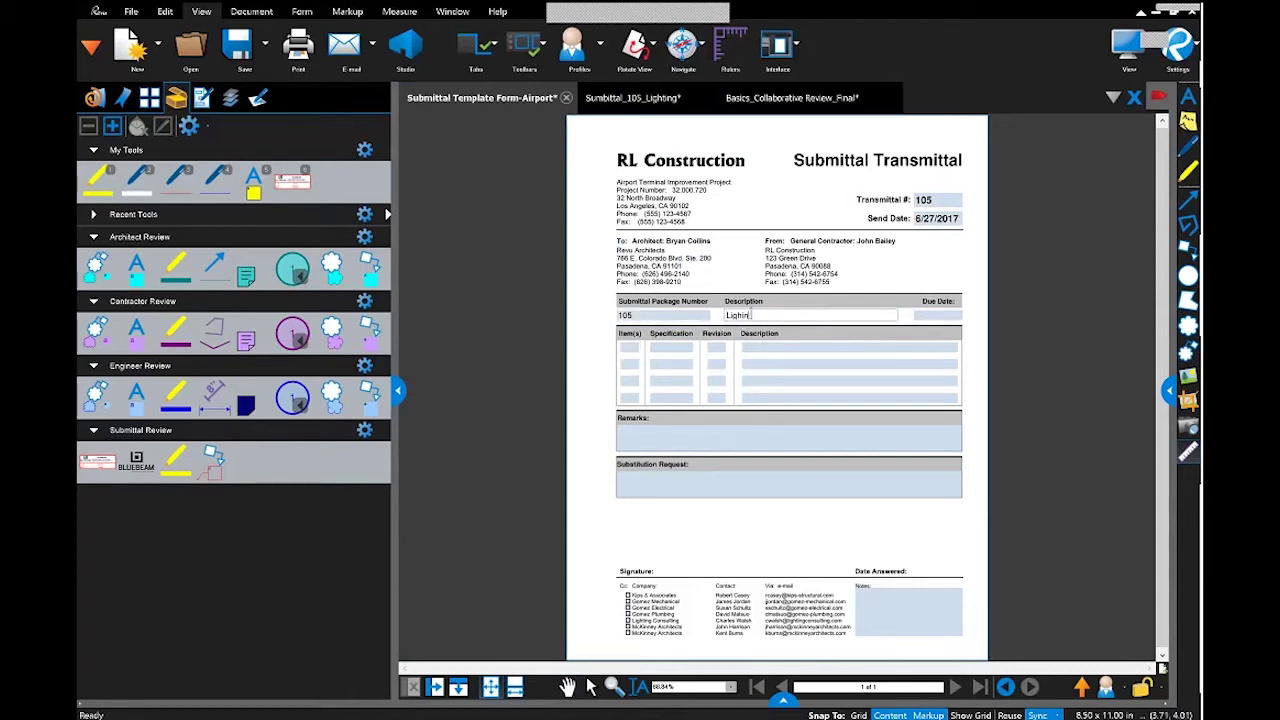
pyautogui.press('BackSpace')
pyautogui.press('BackSpace')
pyautogui.press('BackSpace')
pyautogui.write('ting')
pyautogui.click(936, 313)
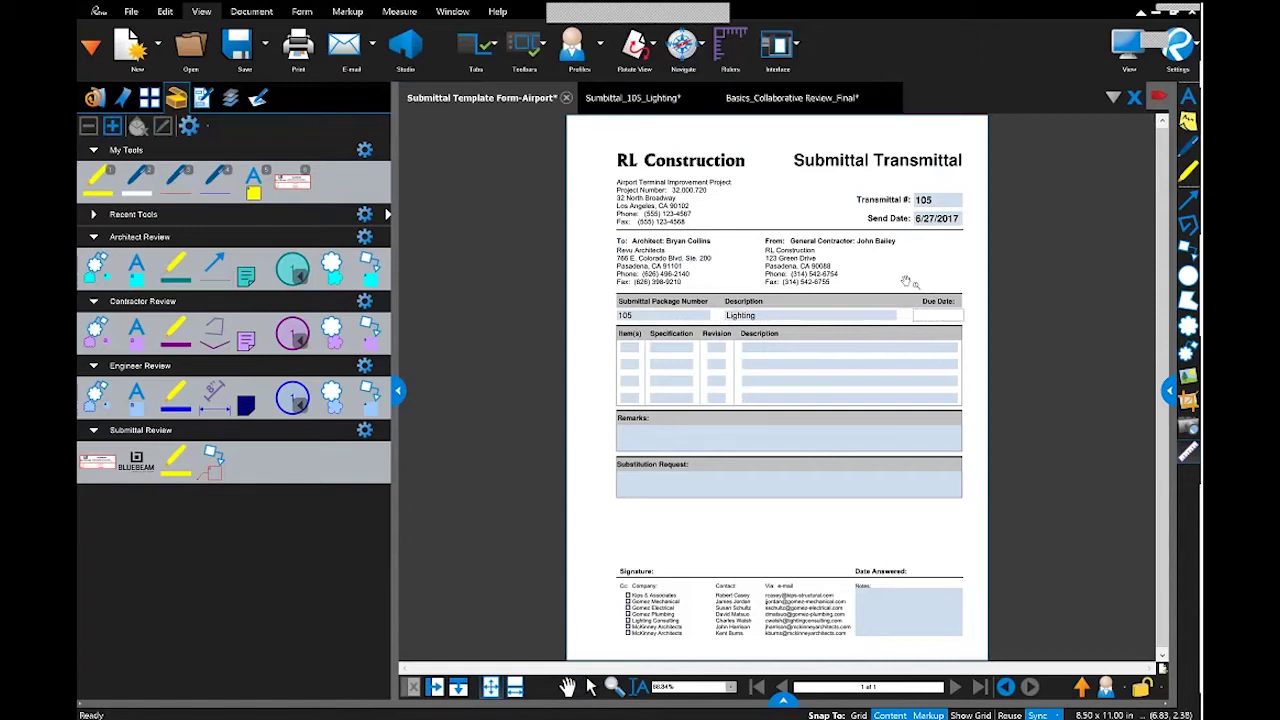
# Save the form as a template named Submittal Template Form-Airport and check for it in the list of new-document templates
pyautogui.click(161, 55)
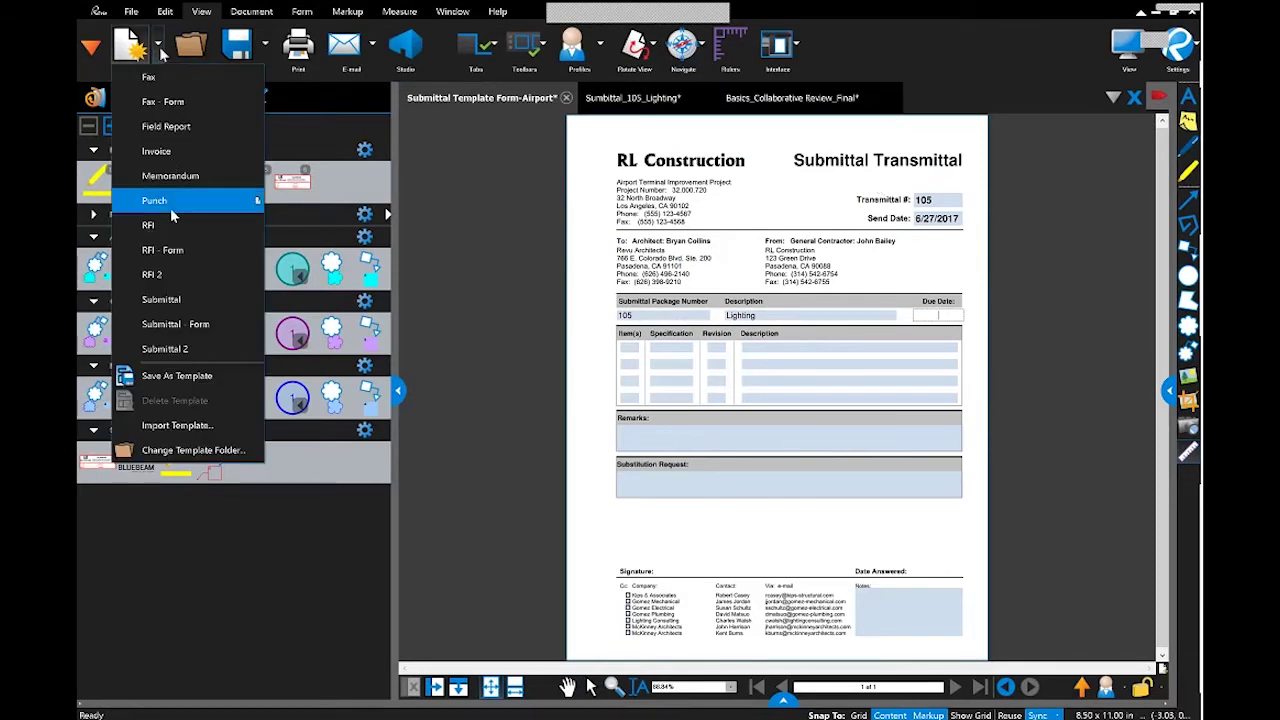
pyautogui.click(180, 376)
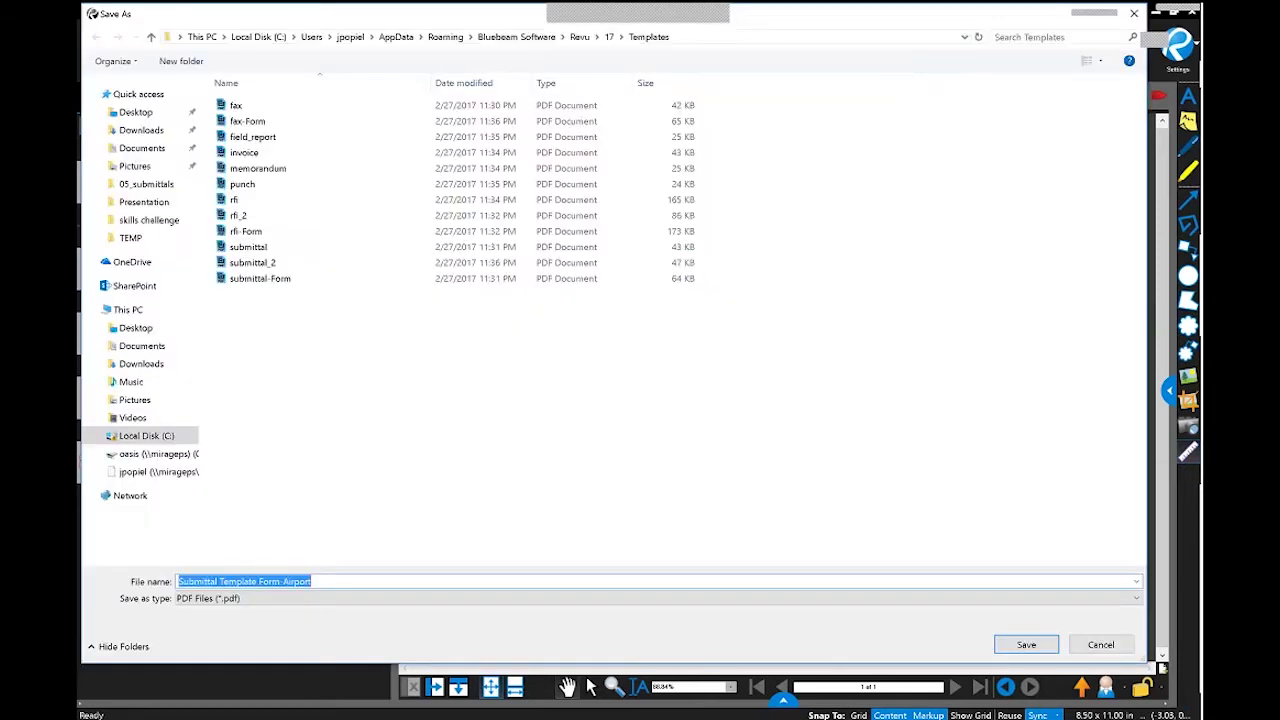
pyautogui.click(1018, 647)
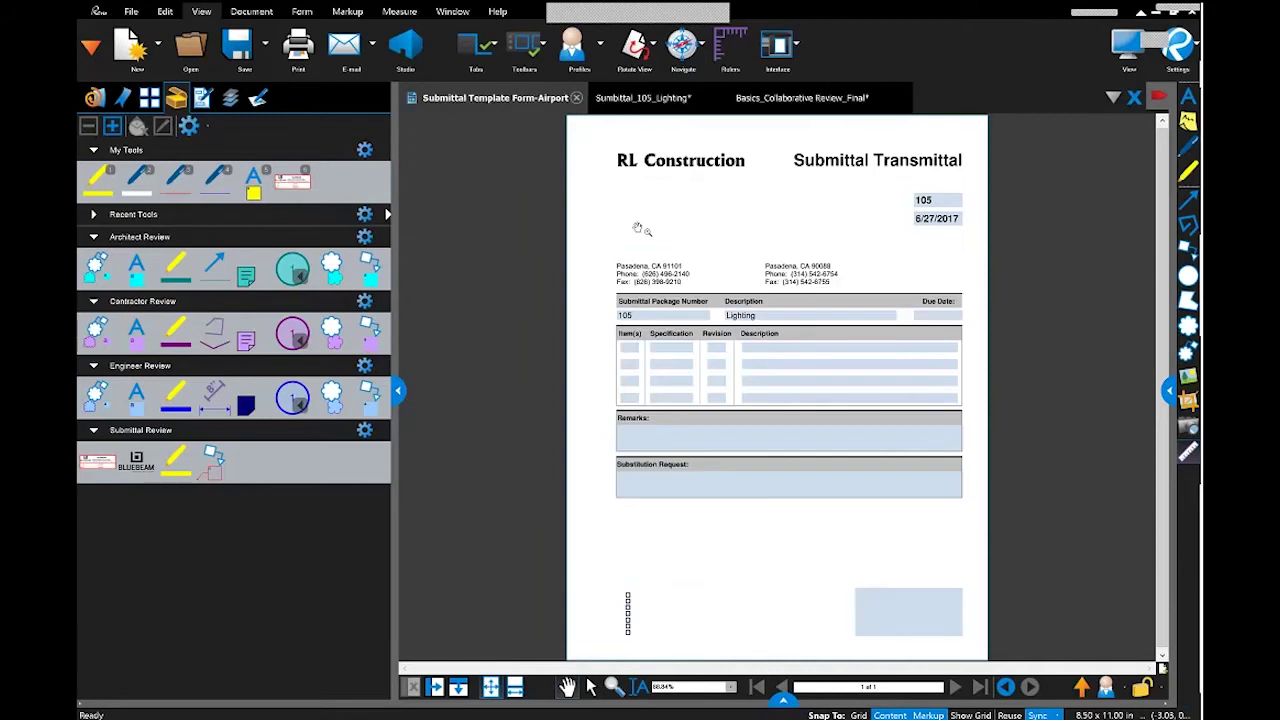
pyautogui.click(157, 44)
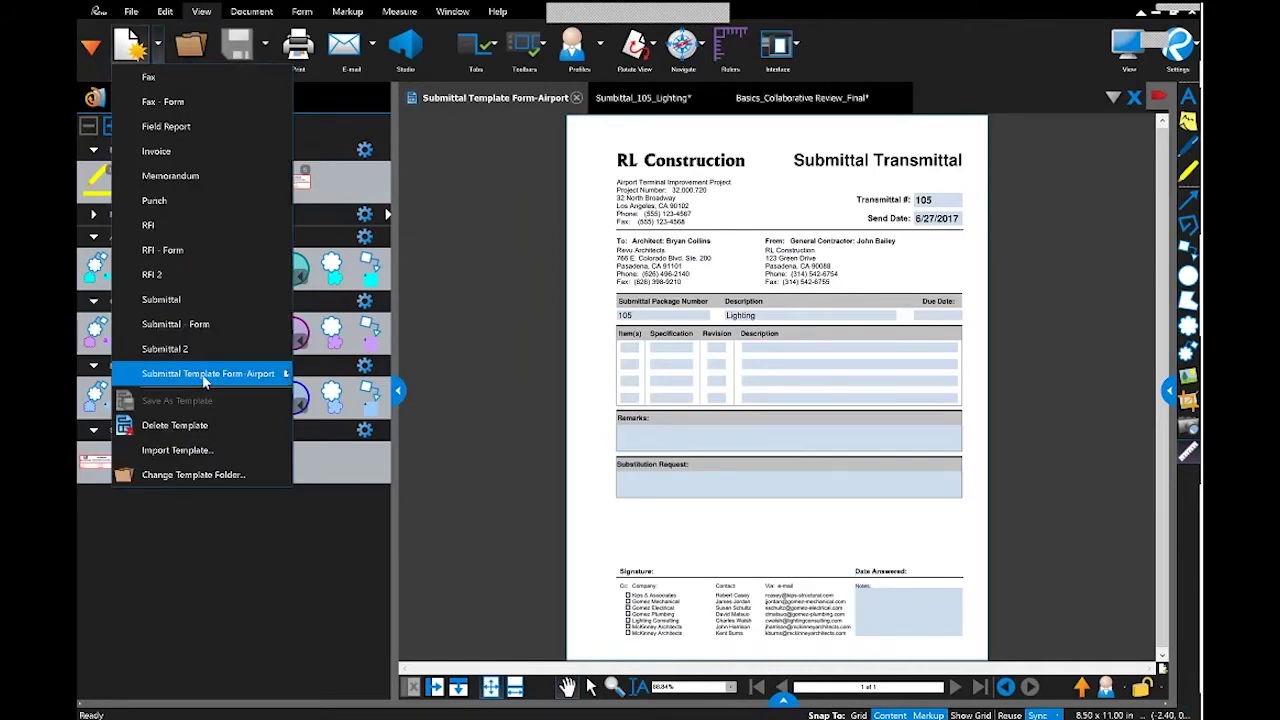
pyautogui.click(990, 310)
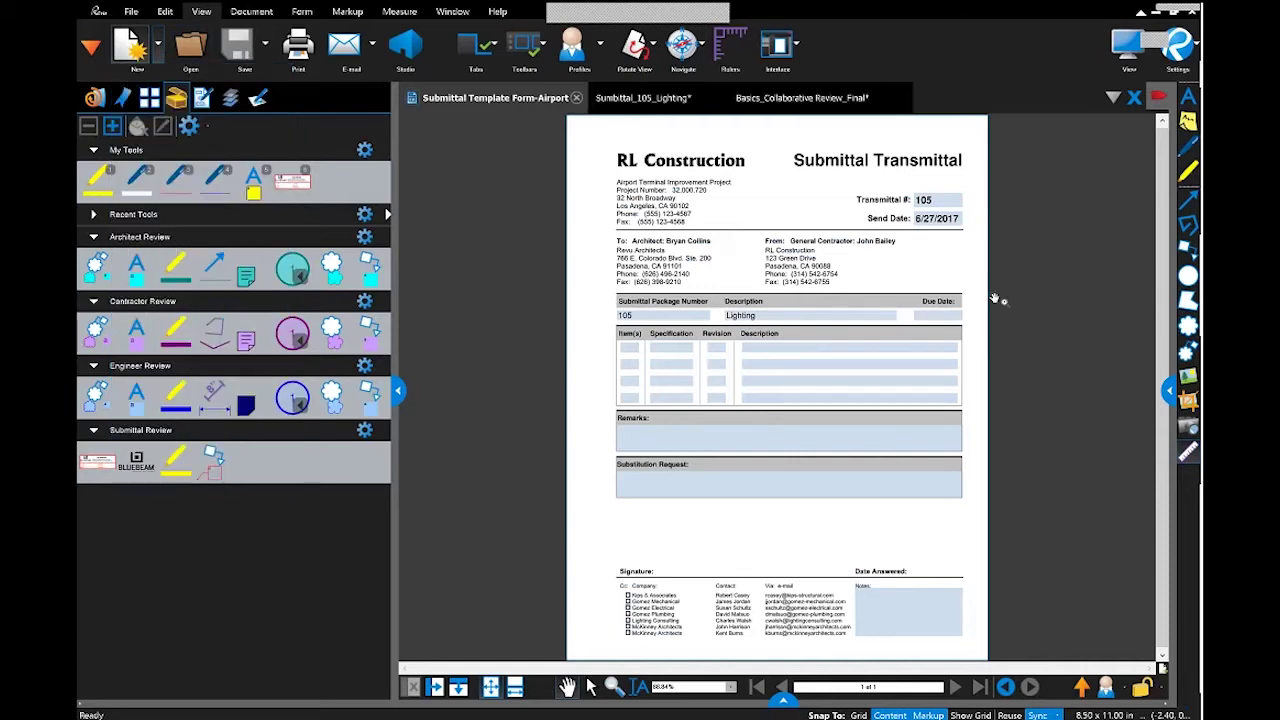
# Try to enter 6/31/2017 as the due date of the submittal package
pyautogui.click(942, 318)
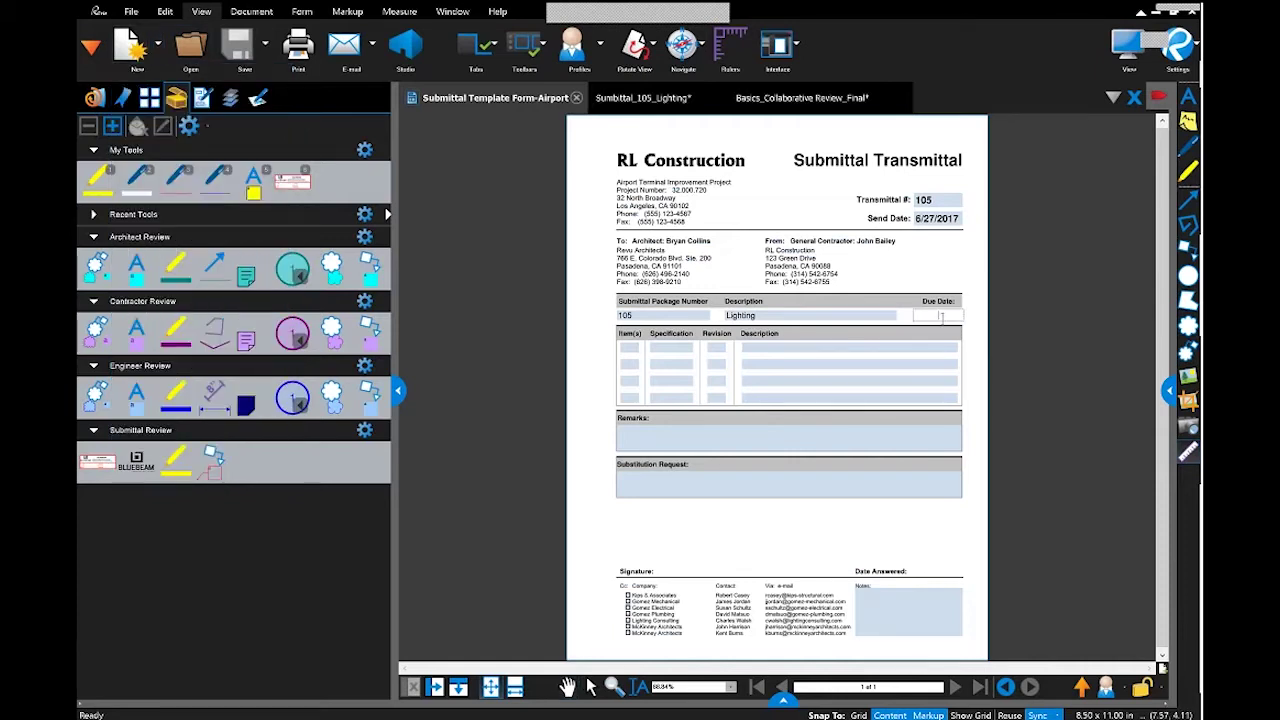
pyautogui.write('6/')
pyautogui.write('31/')
pyautogui.write('2017')
pyautogui.press('Return')
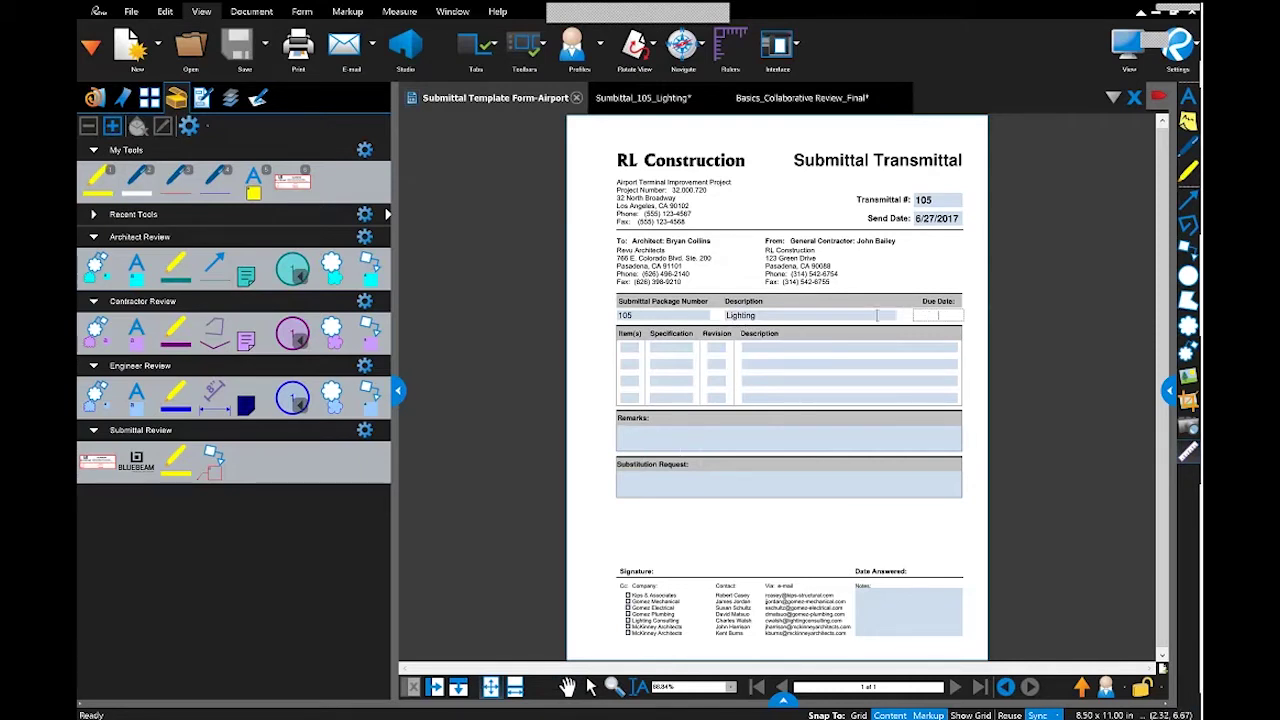
pyautogui.write('6/31/2')
pyautogui.click(900, 355)
pyautogui.click(743, 388)
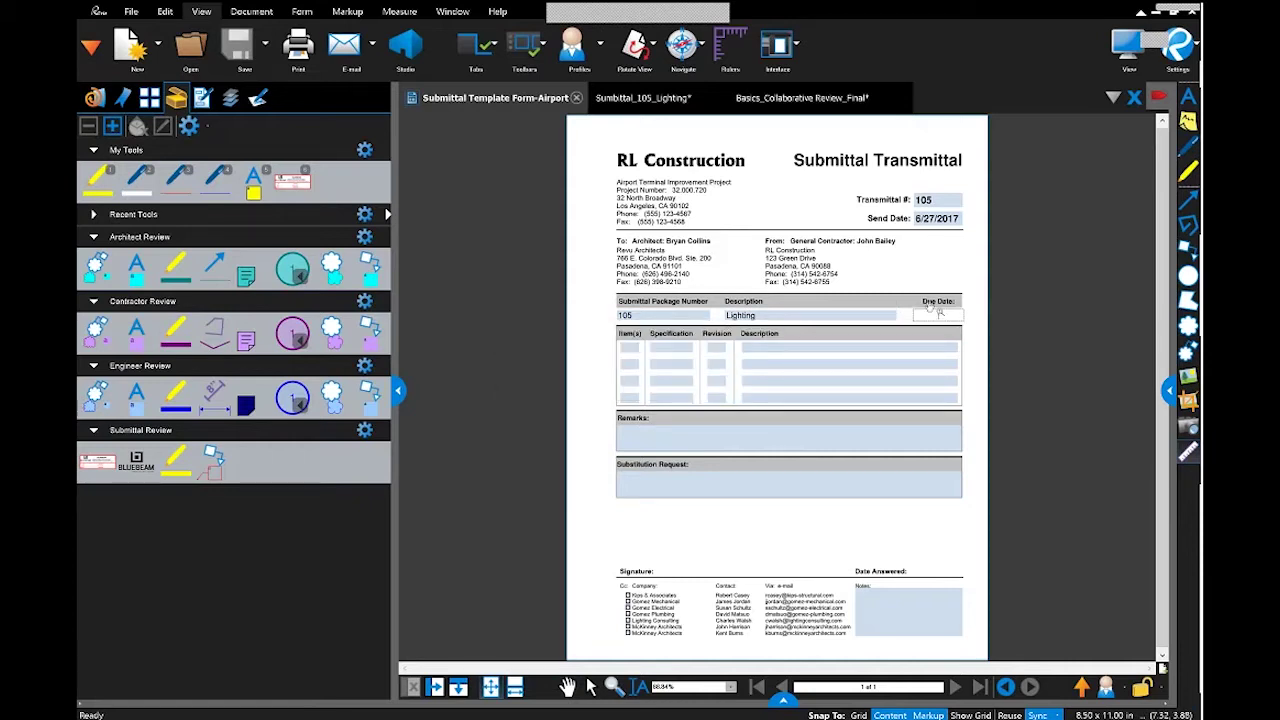
# Set the due date to 7/1/2017 and enter "review submittal." in the remarks
pyautogui.write('7/1/2017')
pyautogui.click(864, 434)
pyautogui.write('rd')
pyautogui.write('view submittal. ')
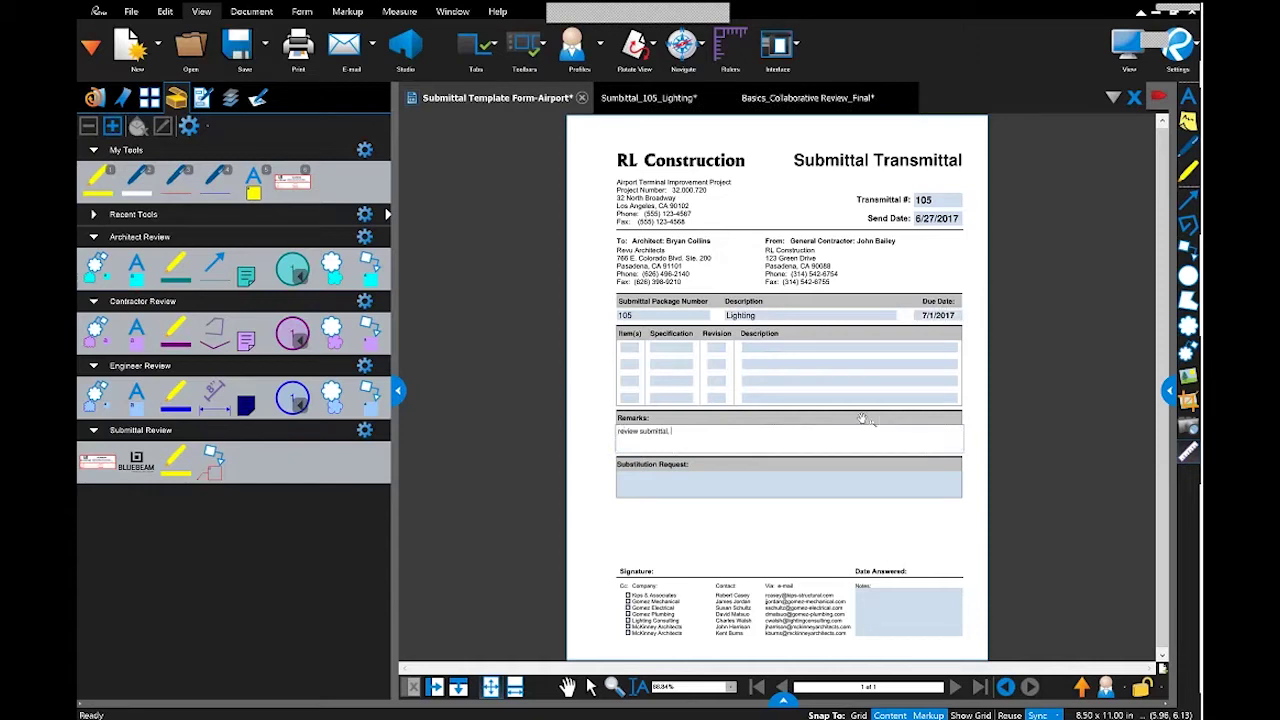
# Extend the remarks of the transmittal form to read "review submittal, desginate"
pyautogui.write('disgnate')
pyautogui.press('BackSpace')
pyautogui.press('BackSpace')
pyautogui.press('BackSpace')
pyautogui.press('BackSpace')
pyautogui.press('BackSpace')
pyautogui.press('BackSpace')
pyautogui.write('sgin')
pyautogui.press('BackSpace')
pyautogui.press('BackSpace')
pyautogui.press('BackSpace')
pyautogui.write('ignate')
pyautogui.click(781, 476)
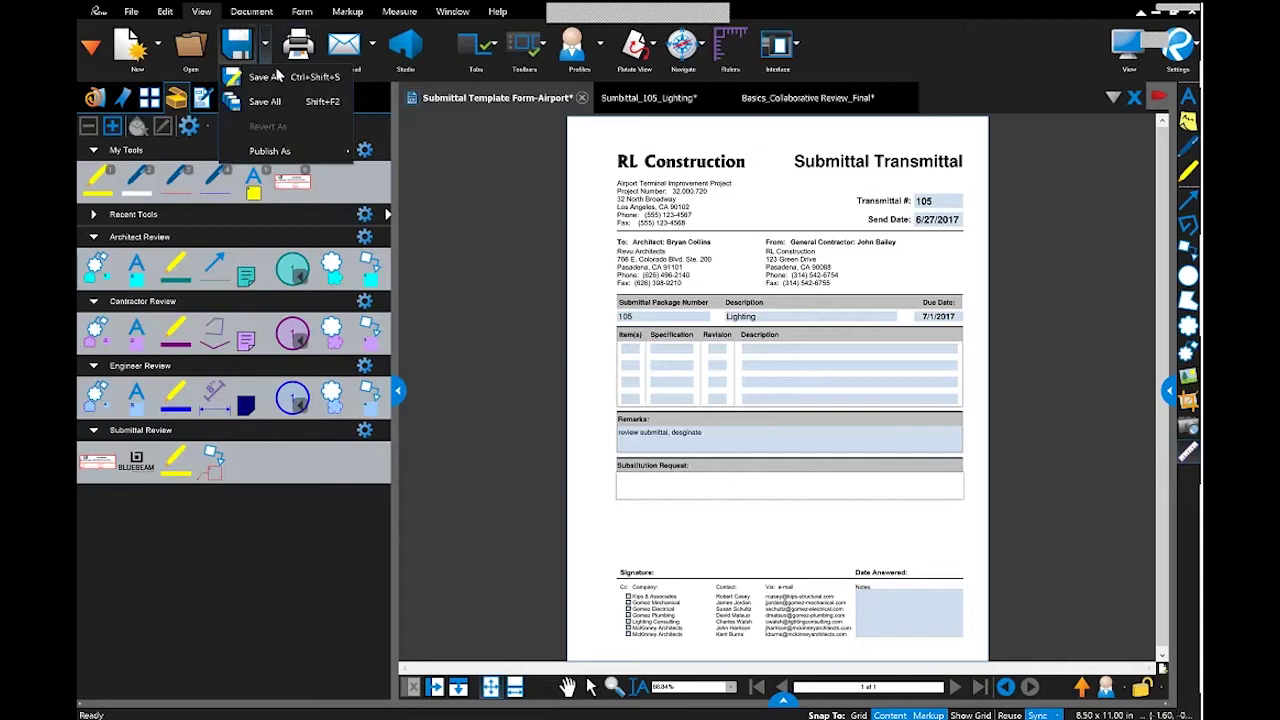
# Save the filled-in form to the Desktop under the name Submittal Template Form-Airport
pyautogui.click(237, 45)
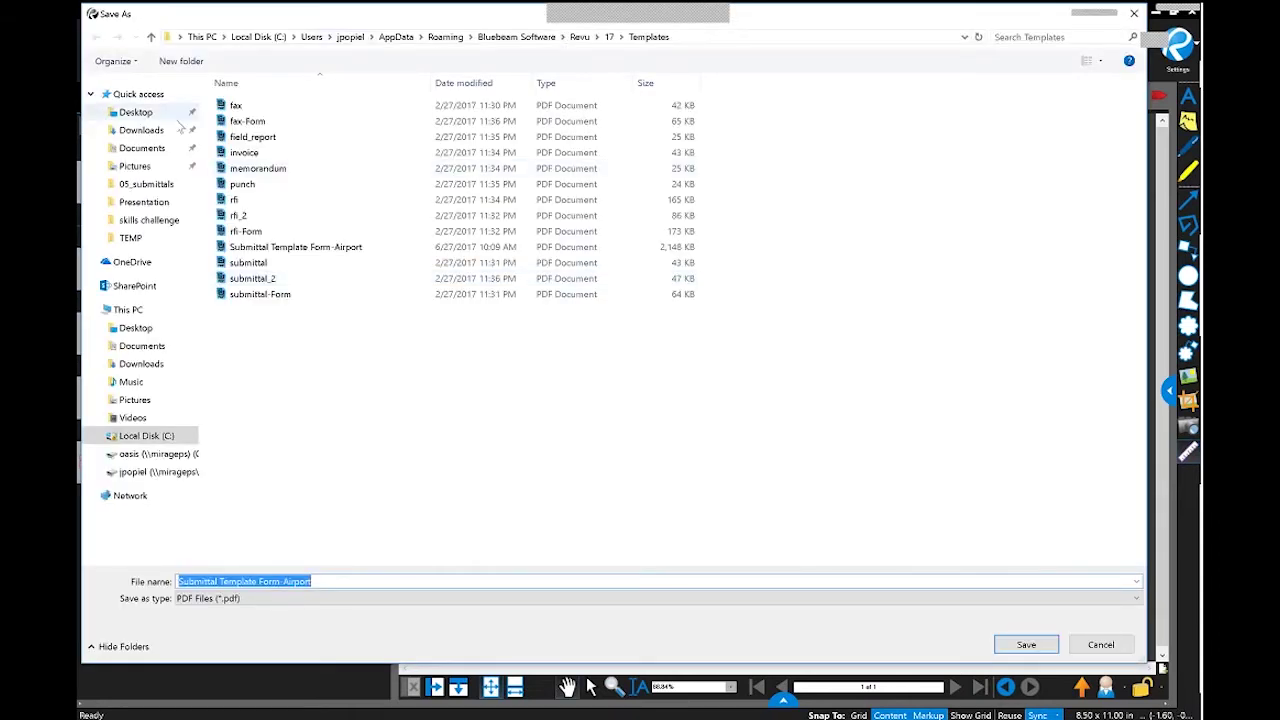
pyautogui.click(136, 112)
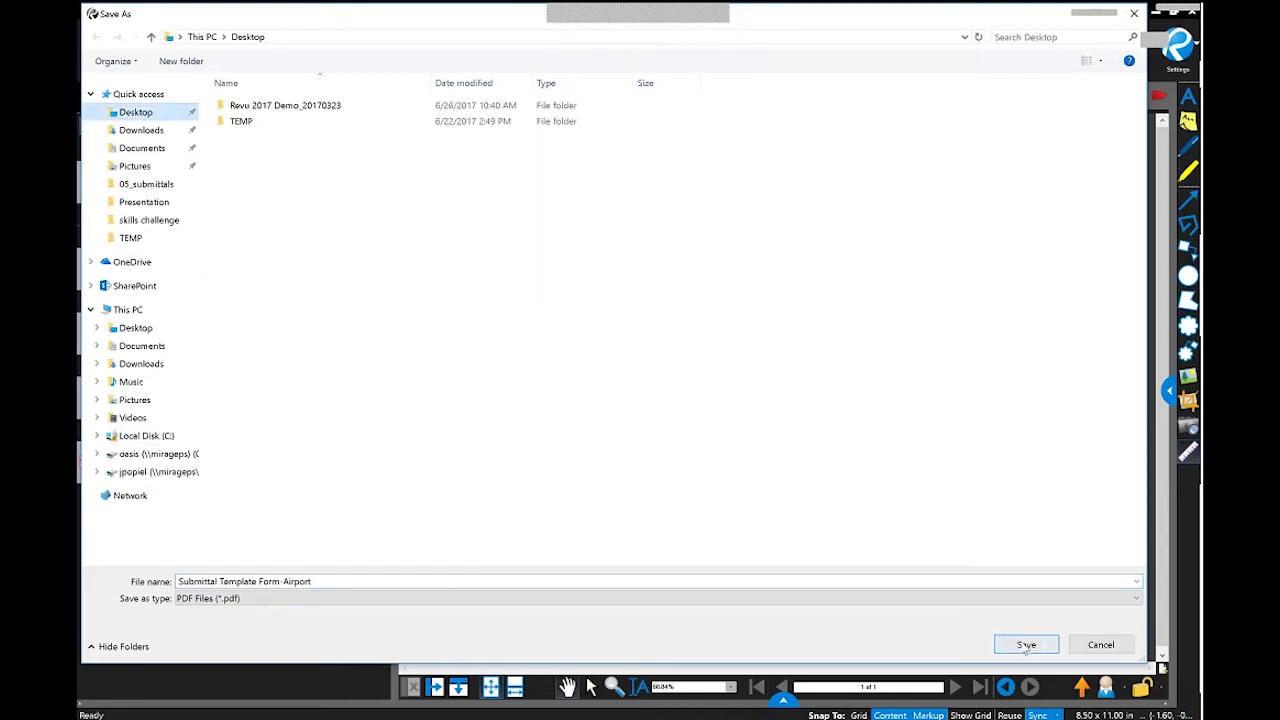
pyautogui.click(1026, 645)
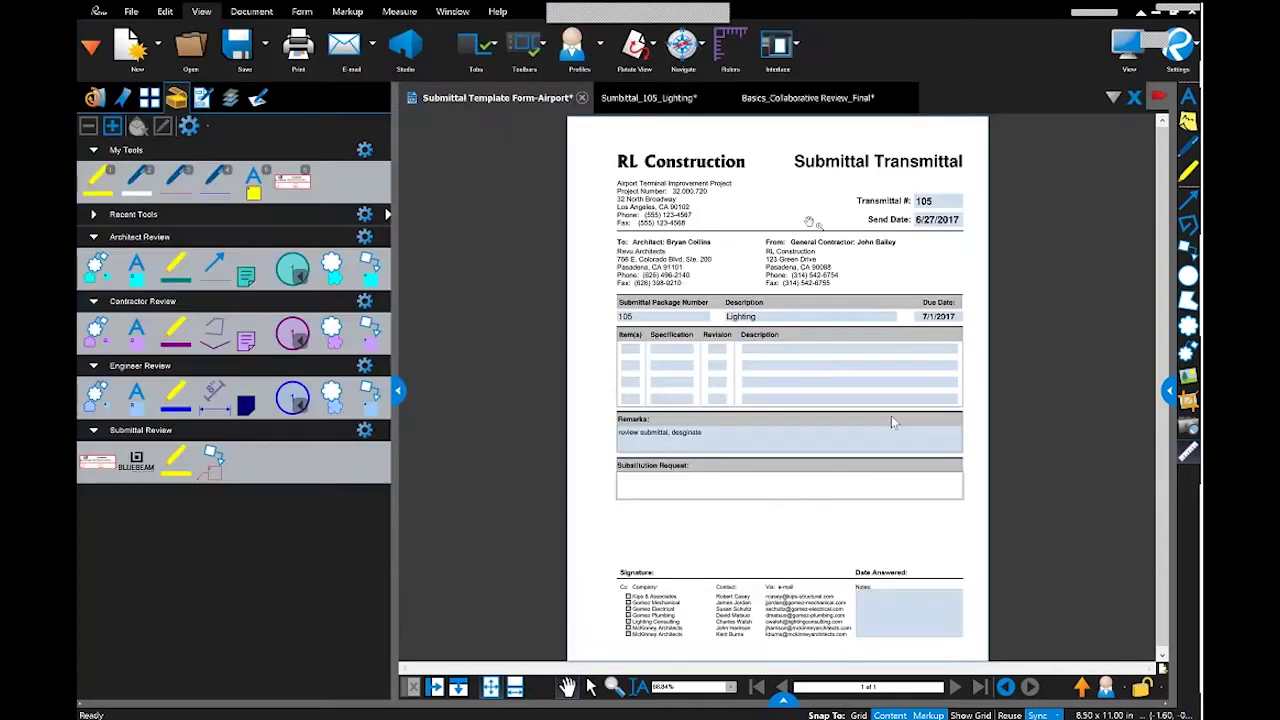
# In the Sumbittal_105_Lighting document, start inserting pages and add Submittal Template Form-Airport from the Desktop as the source file
pyautogui.click(657, 100)
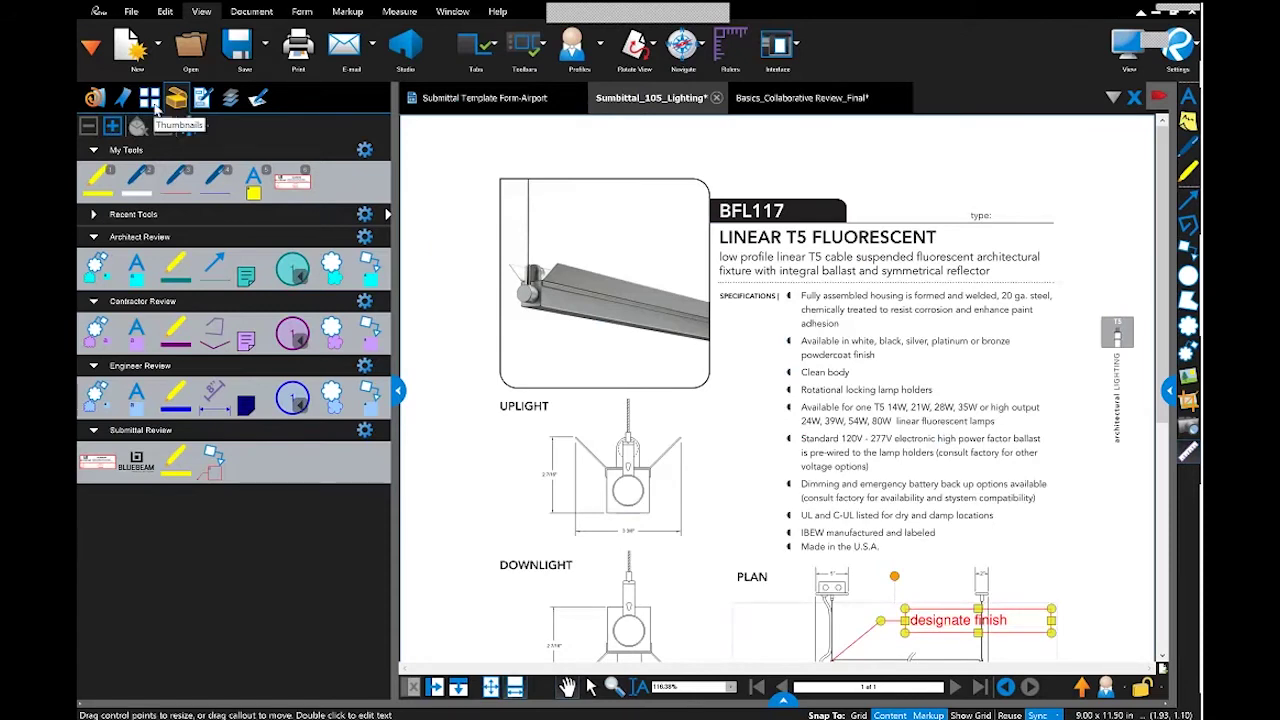
pyautogui.click(151, 101)
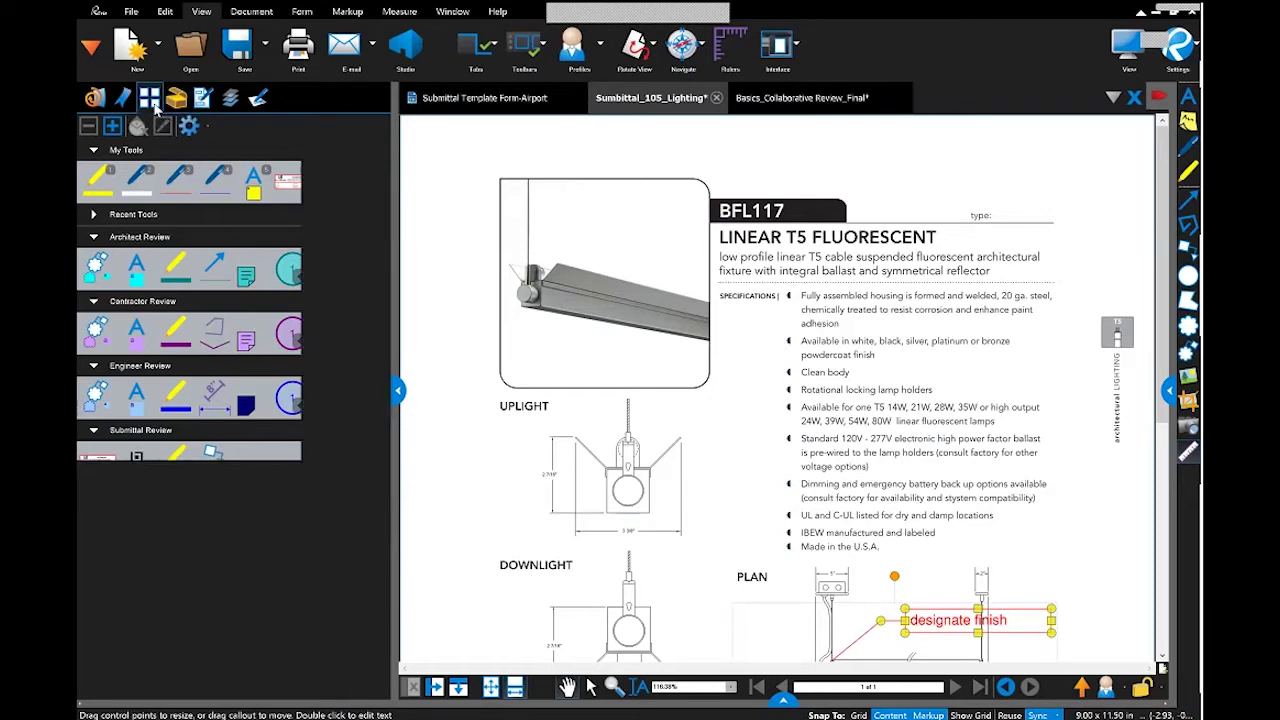
pyautogui.rightClick(259, 188)
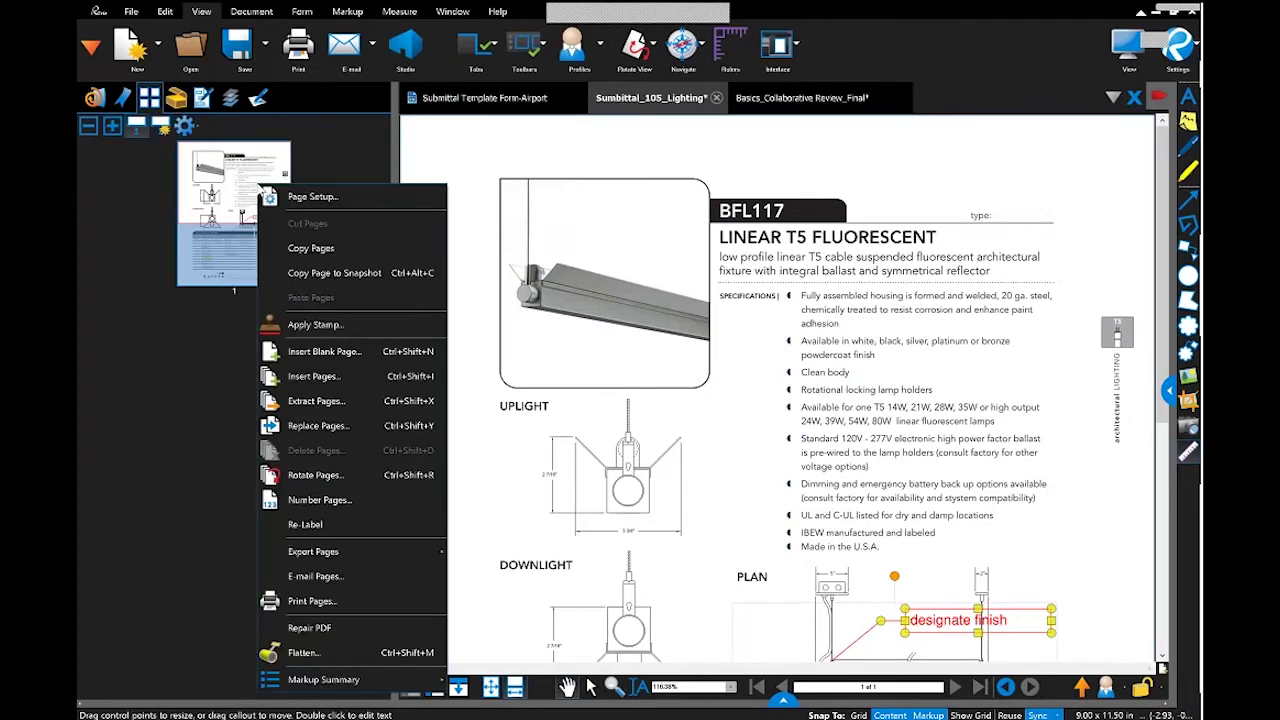
pyautogui.click(314, 376)
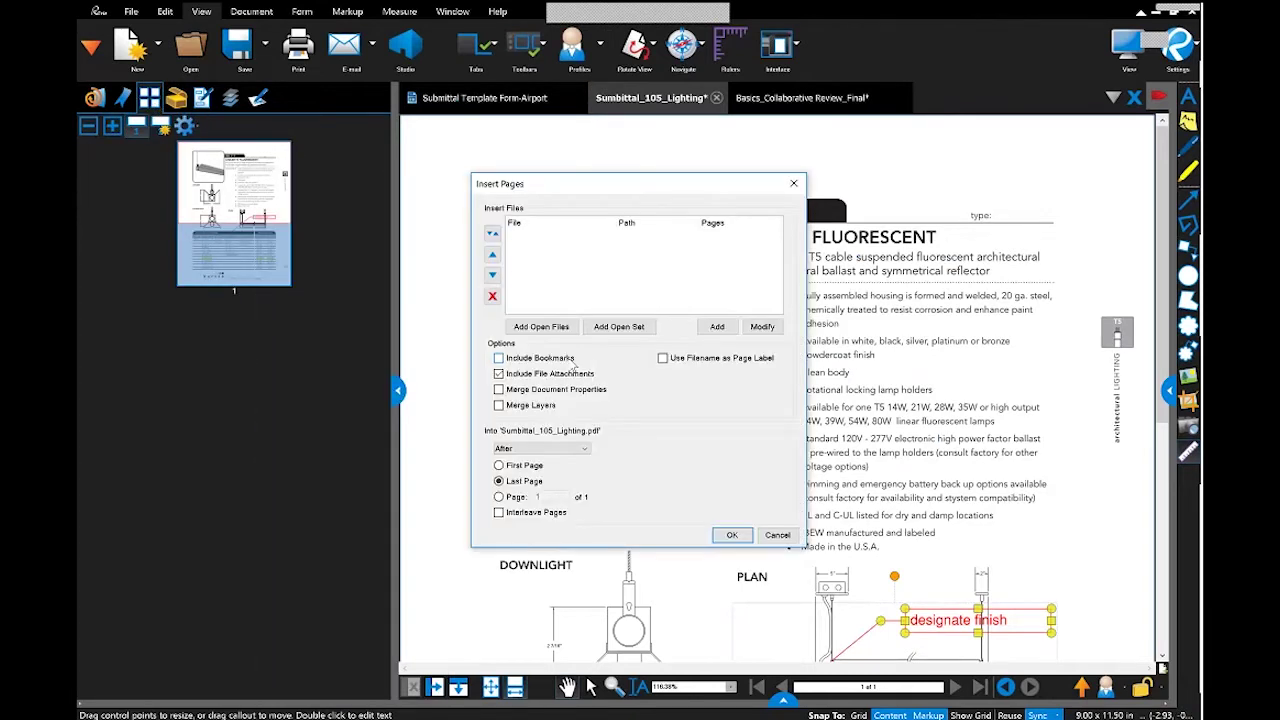
pyautogui.click(717, 330)
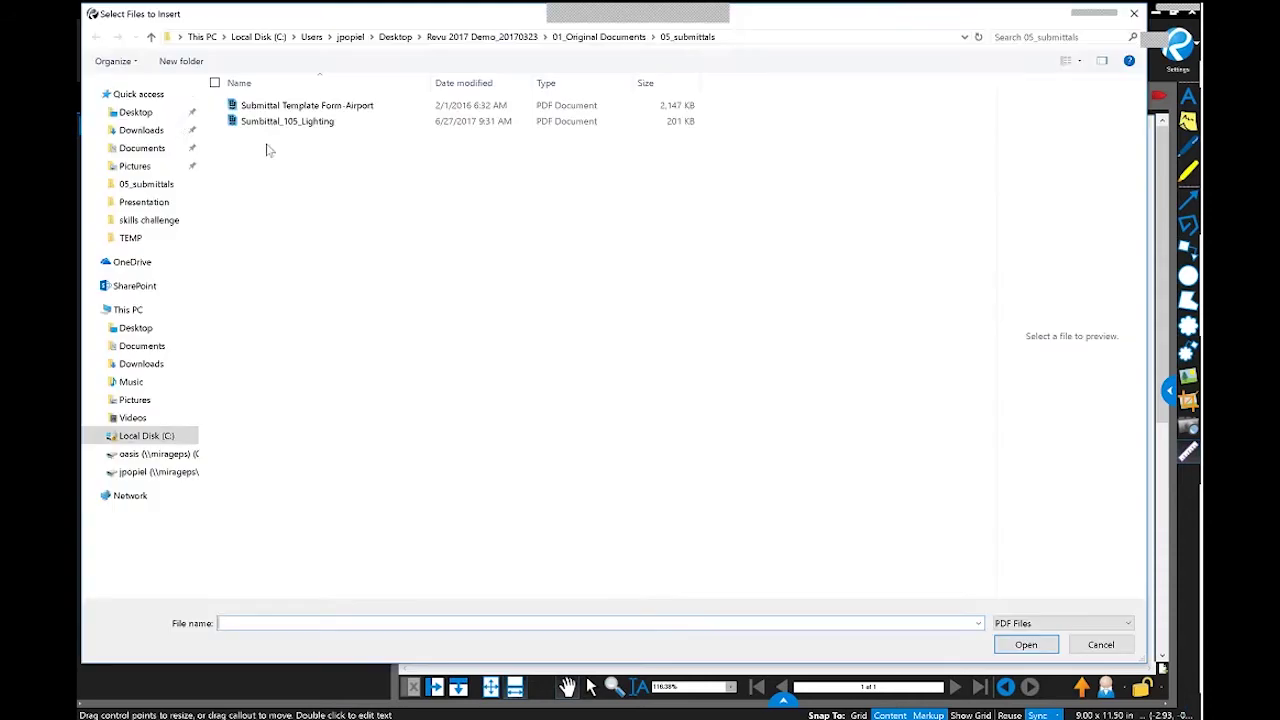
pyautogui.click(175, 113)
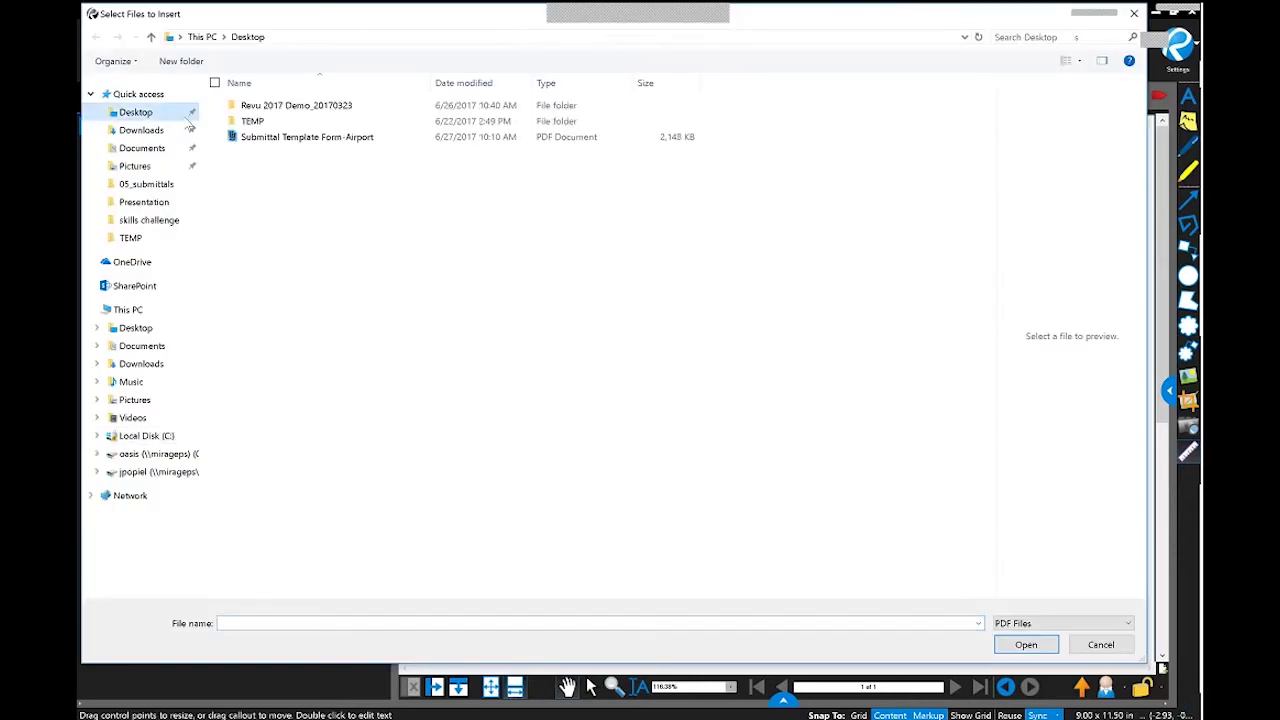
pyautogui.click(305, 137)
pyautogui.click(1026, 645)
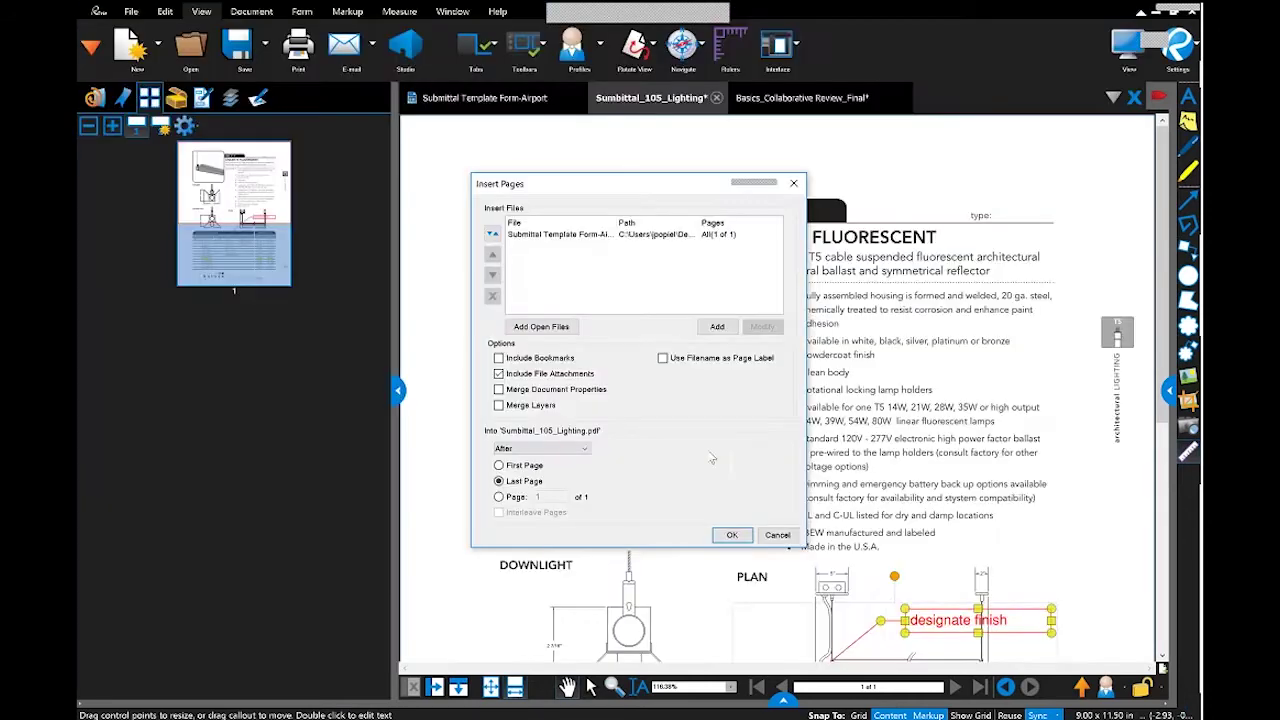
# Insert the form before the first page of the lighting submittal and view the fixture sheet behind it
pyautogui.click(540, 448)
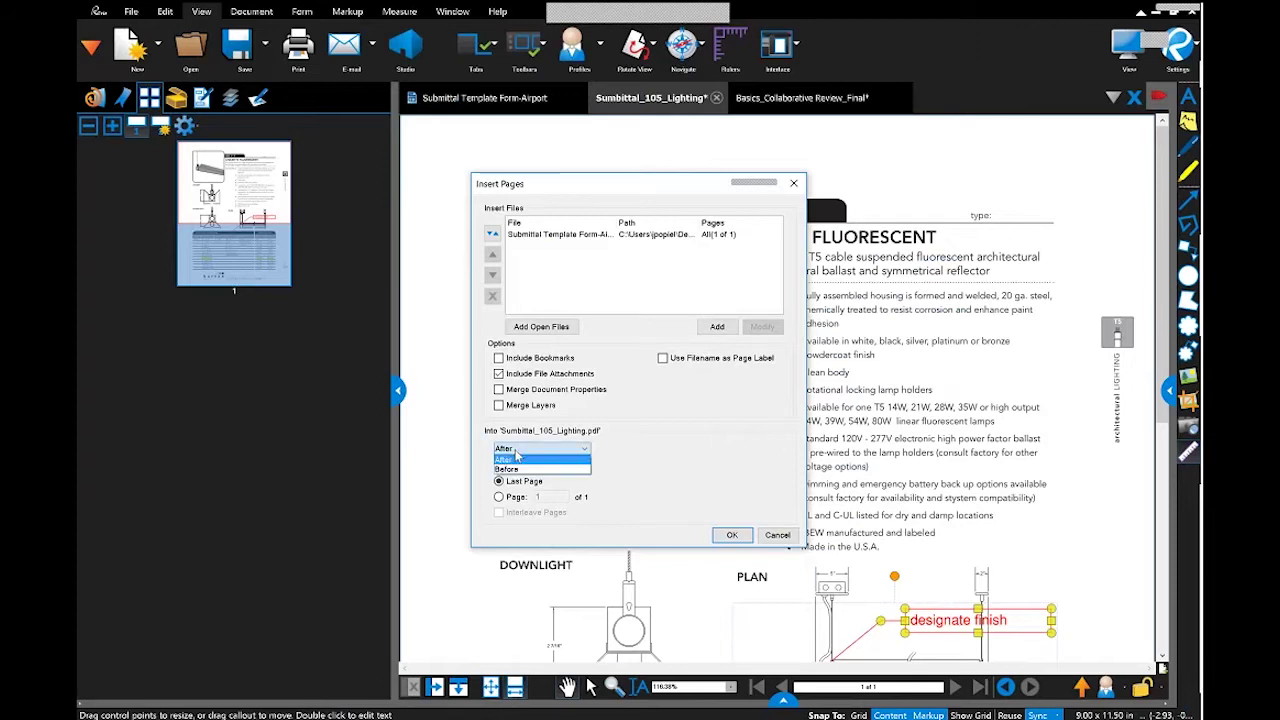
pyautogui.click(515, 457)
pyautogui.click(499, 466)
pyautogui.click(731, 535)
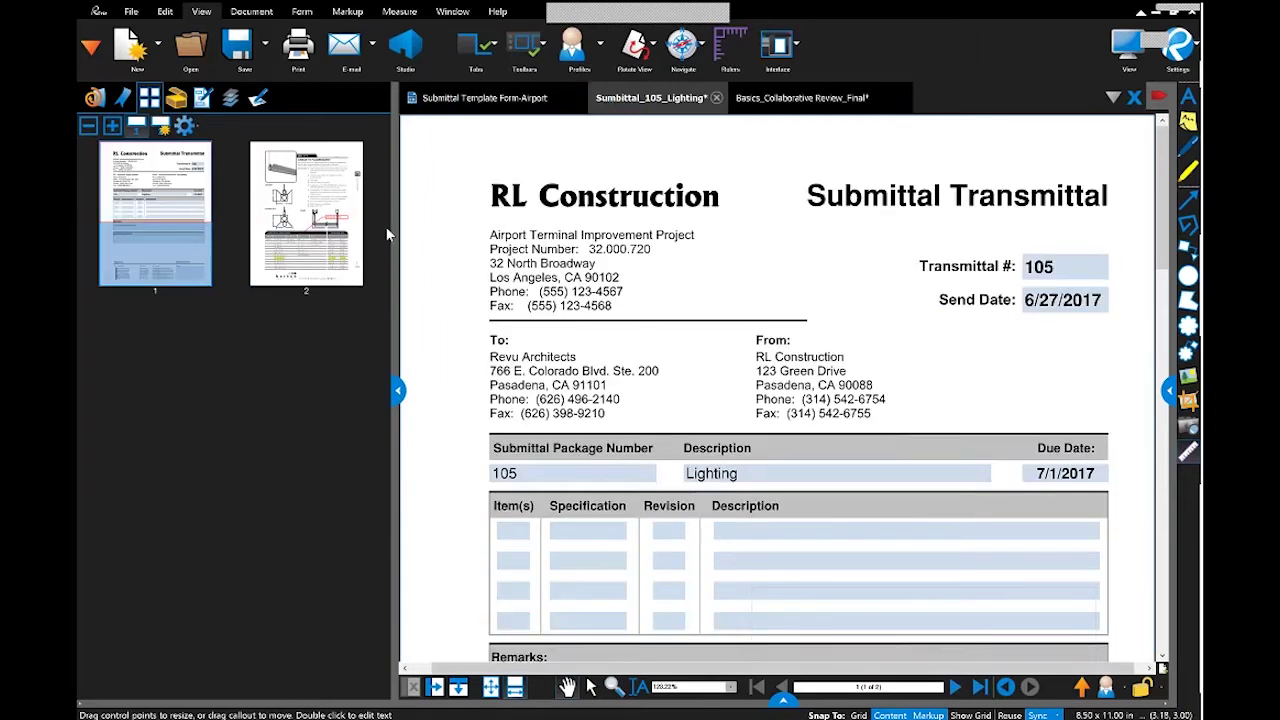
pyautogui.click(306, 213)
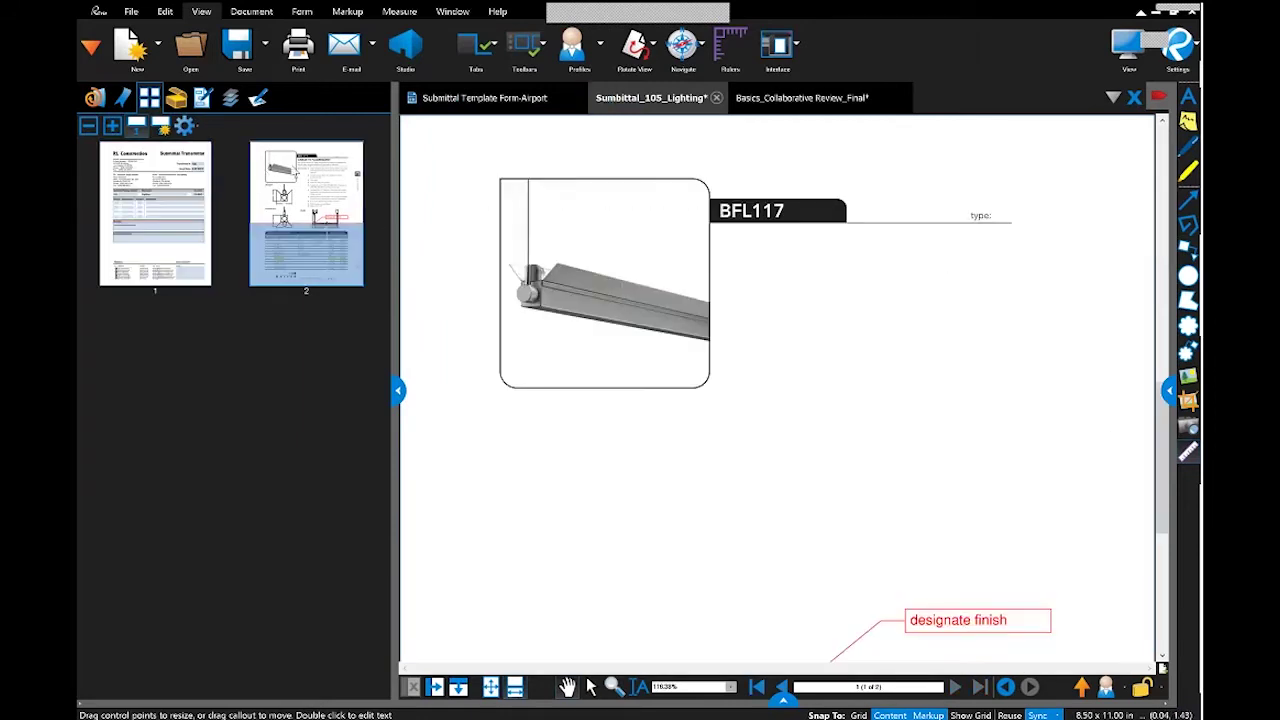
# Place the DateTime stamp on the transmittal page, above the RL Construction heading
pyautogui.click(153, 172)
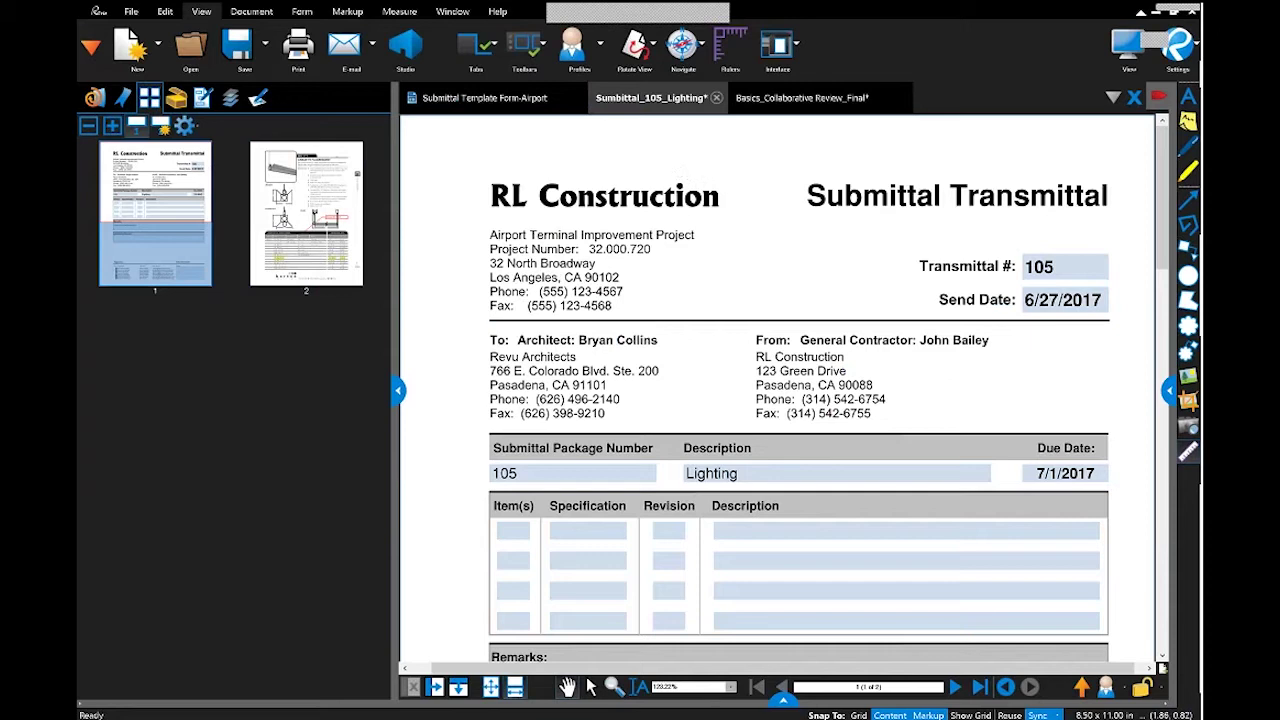
pyautogui.click(348, 12)
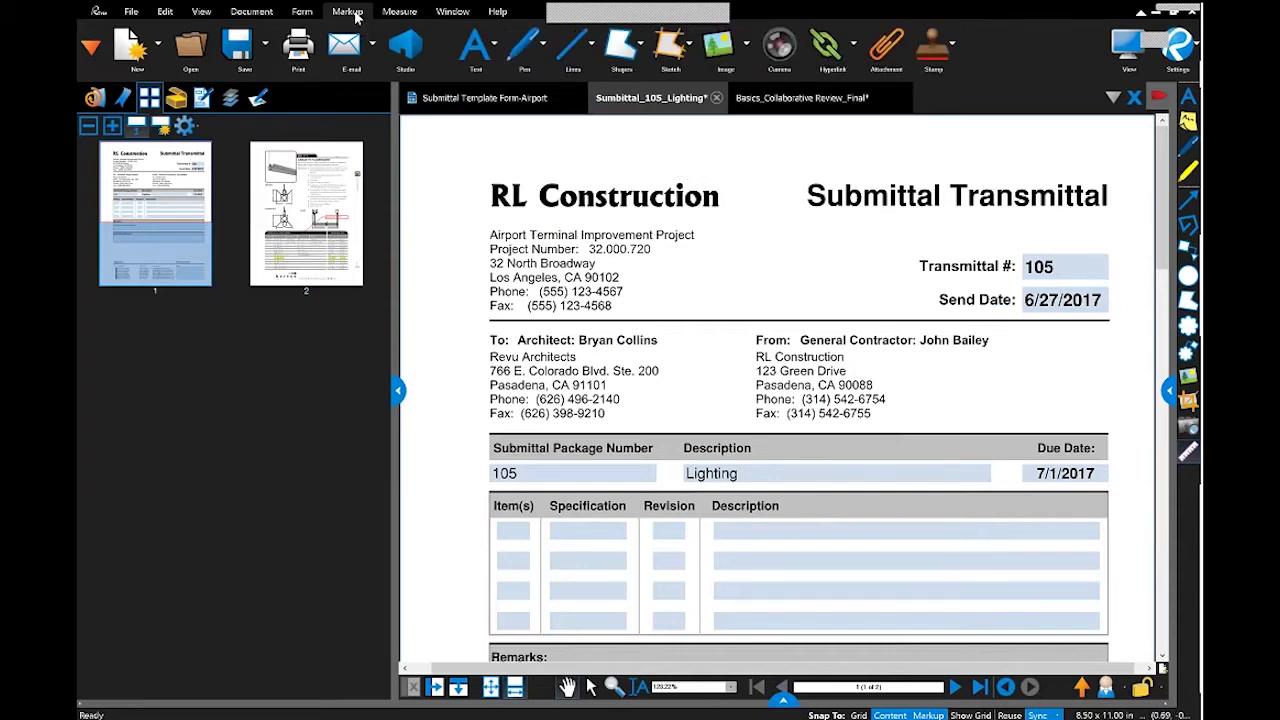
pyautogui.click(940, 50)
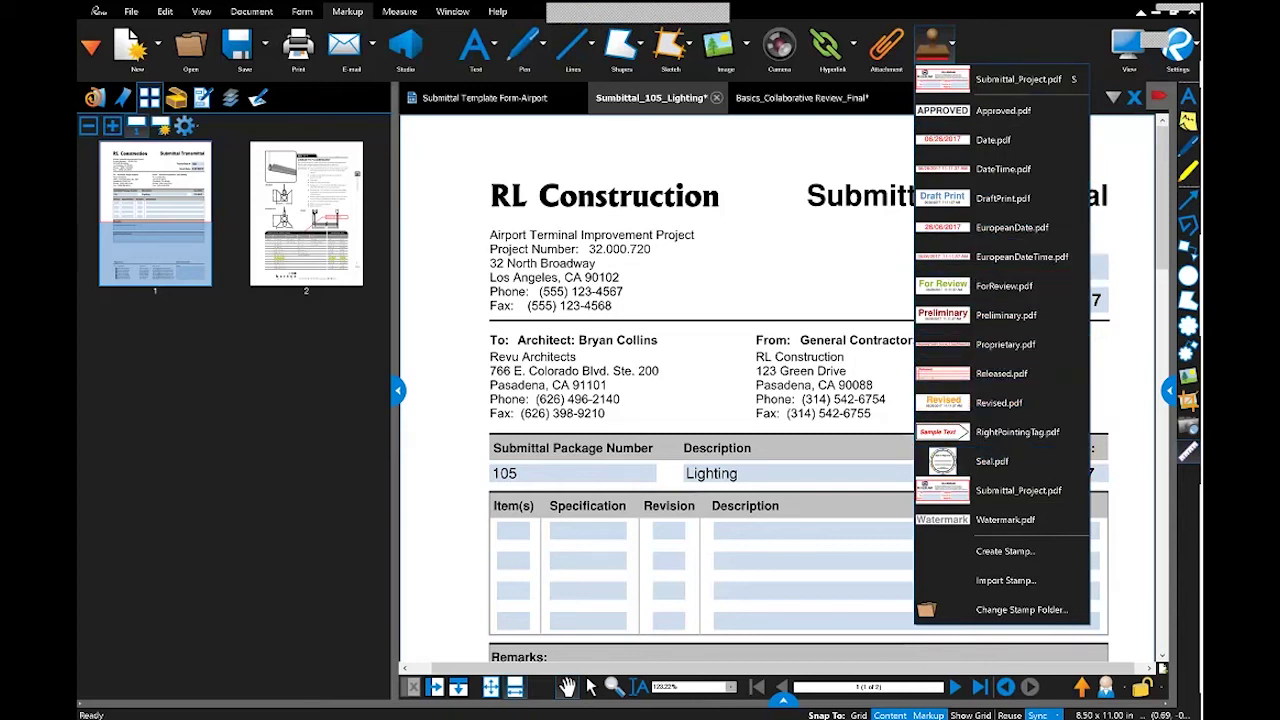
pyautogui.click(1033, 141)
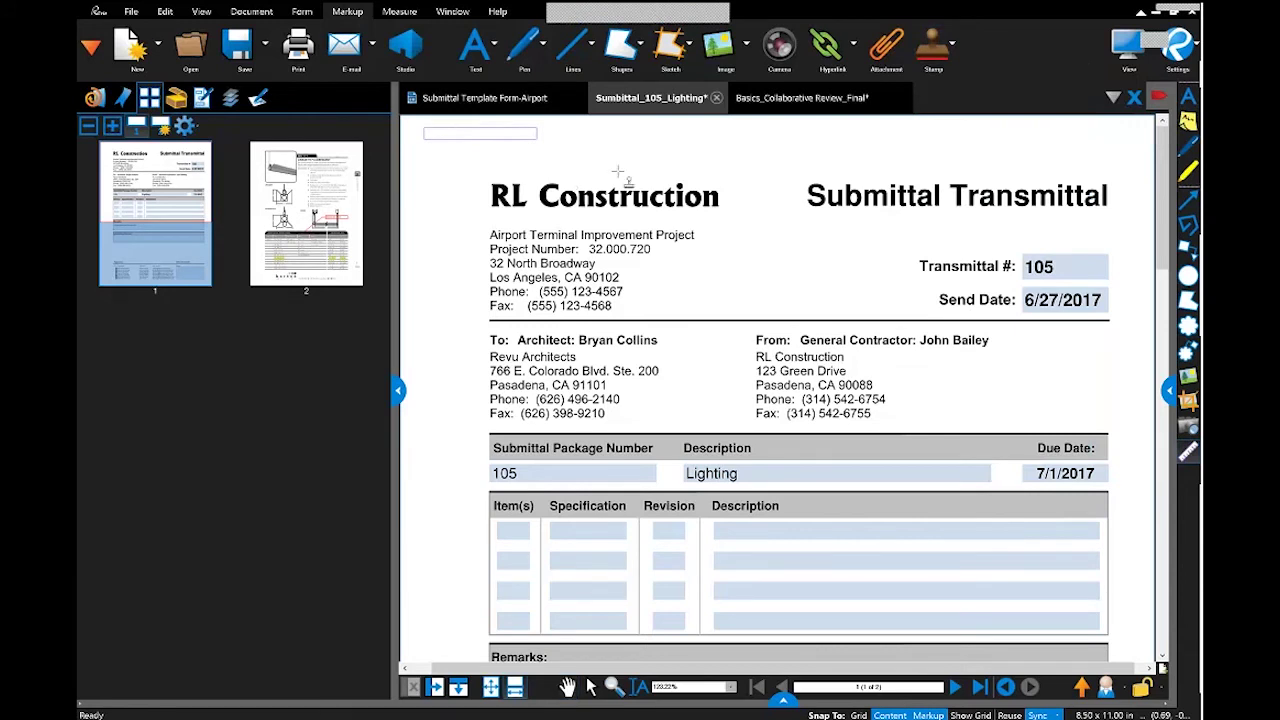
pyautogui.click(510, 134)
# Draw the Submittal_Project stamp on the transmittal page, between the project address and the transmittal number
pyautogui.click(941, 55)
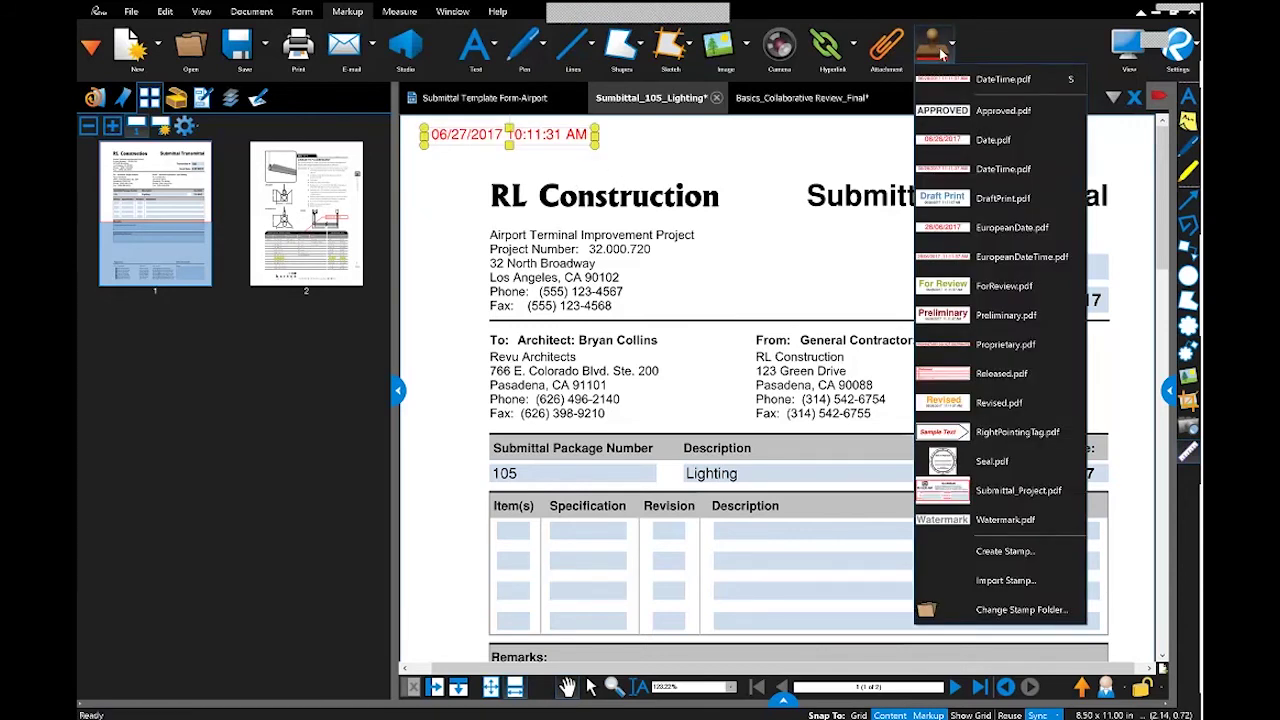
pyautogui.click(988, 490)
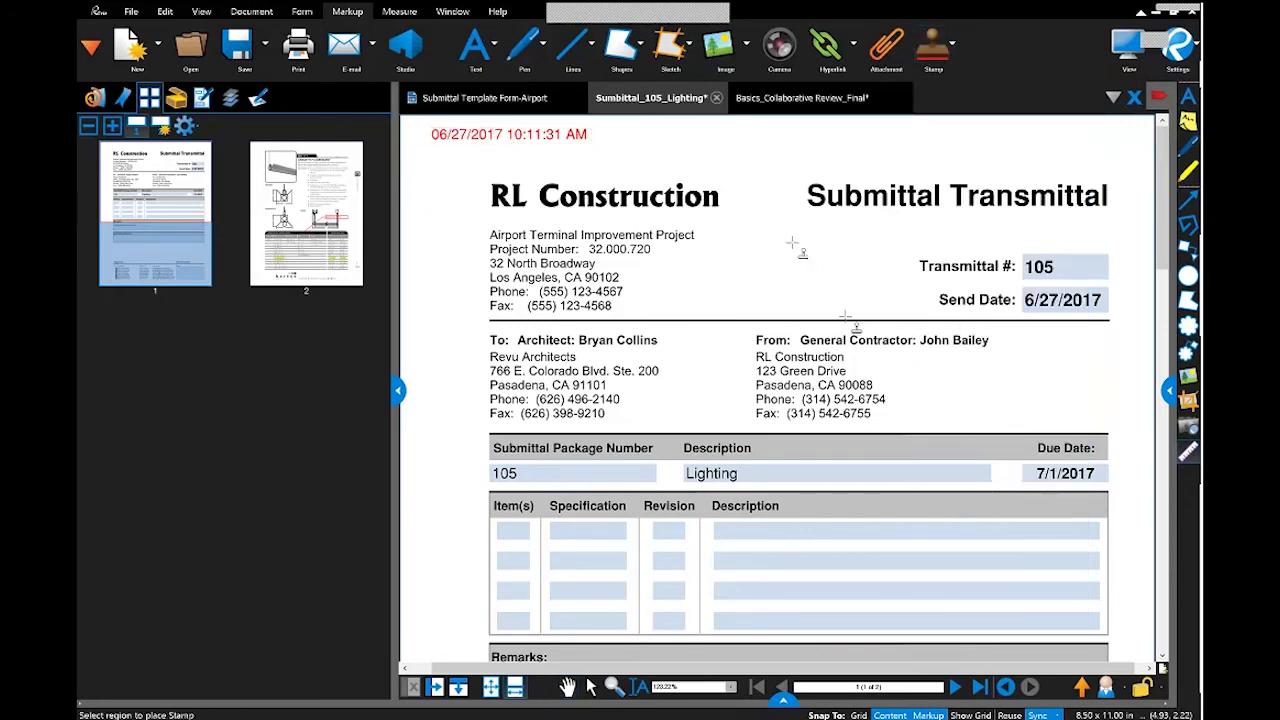
pyautogui.moveTo(774, 259); pyautogui.dragTo(880, 293)
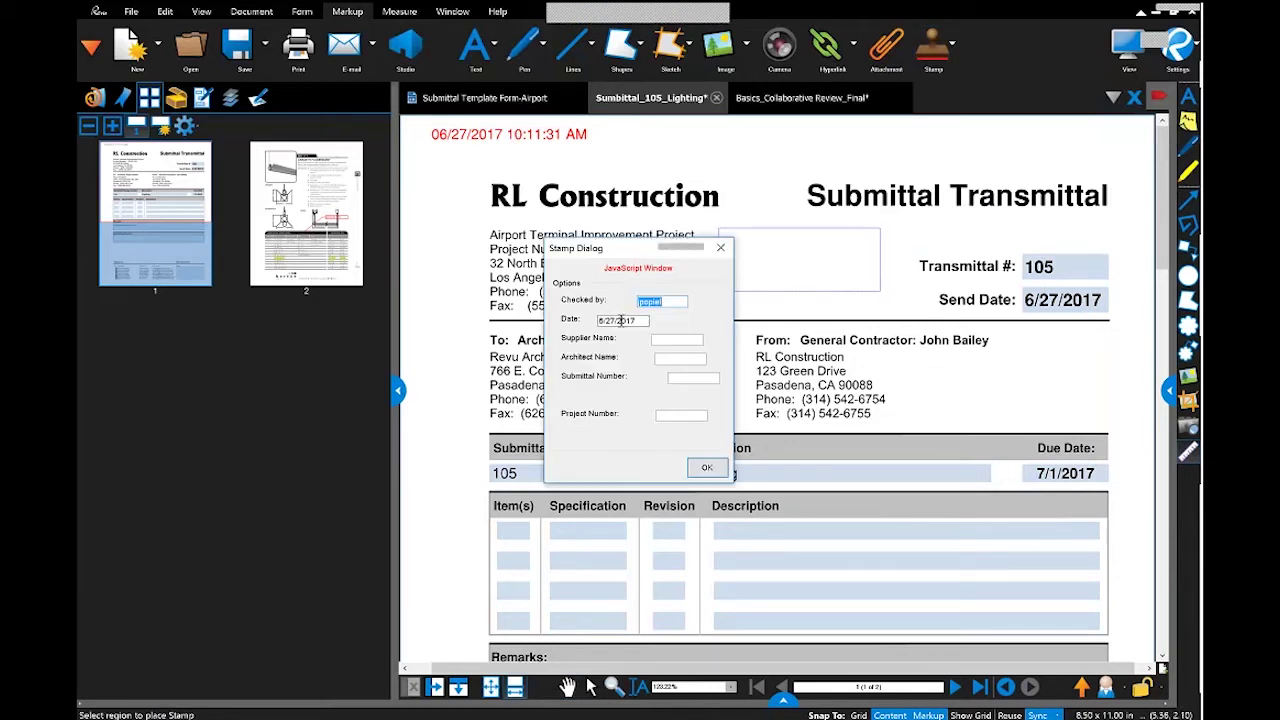
# Fill in the stamp with supplier RL, architect Revu Architects, submittal number 105 and project number 32.000.720, and save the document
pyautogui.click(689, 341)
pyautogui.write('RL')
pyautogui.click(688, 359)
pyautogui.write('Revu')
pyautogui.write(' A')
pyautogui.write('rchitects')
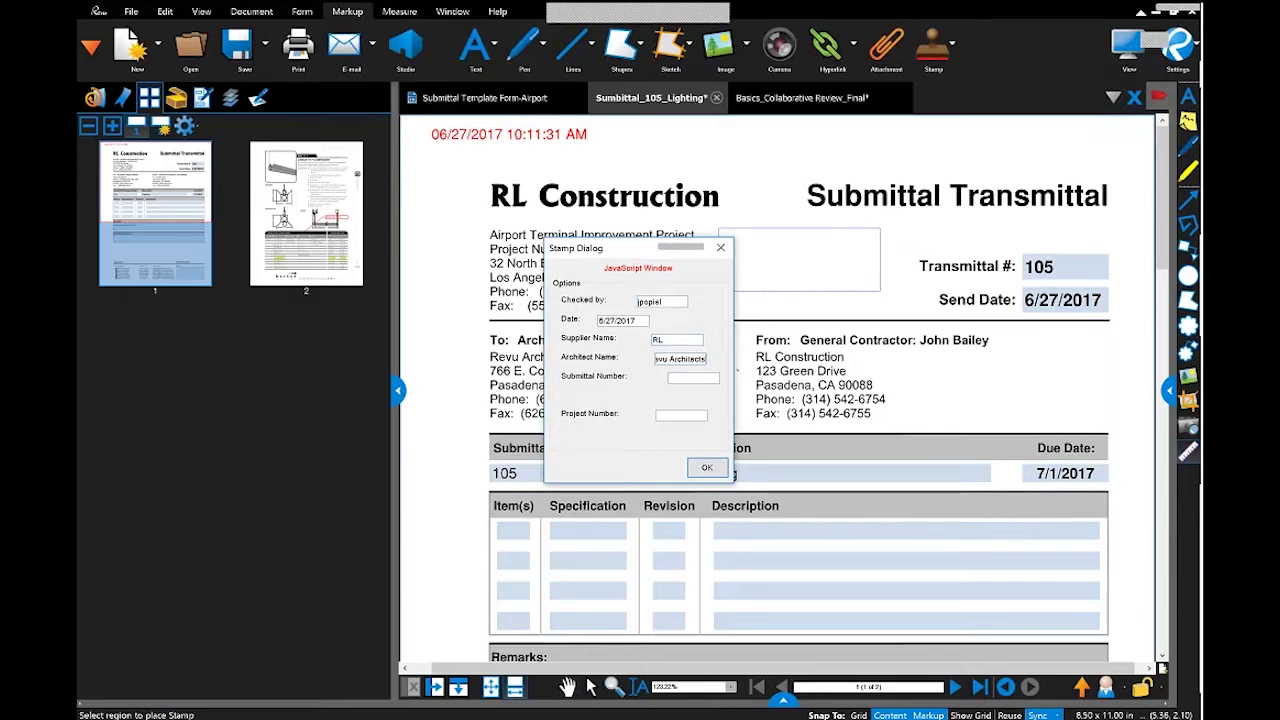
pyautogui.click(702, 378)
pyautogui.write('105')
pyautogui.click(685, 415)
pyautogui.write('32.000.720')
pyautogui.click(705, 467)
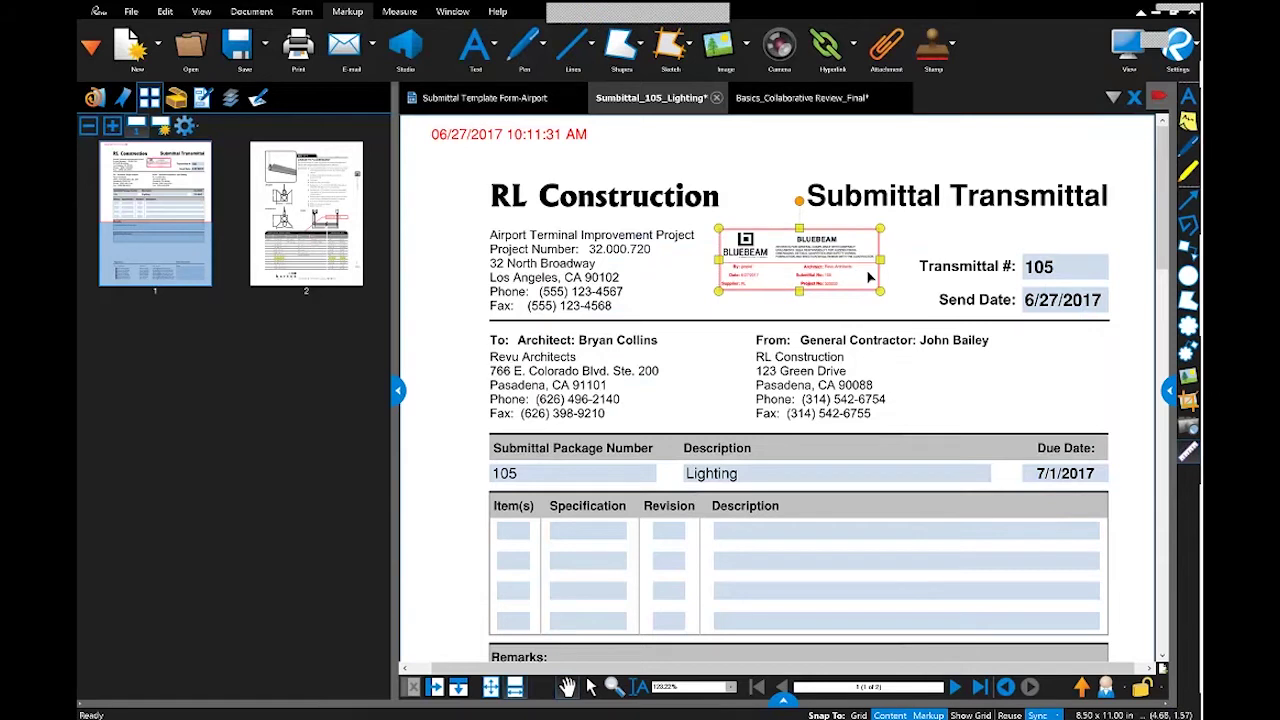
pyautogui.click(905, 292)
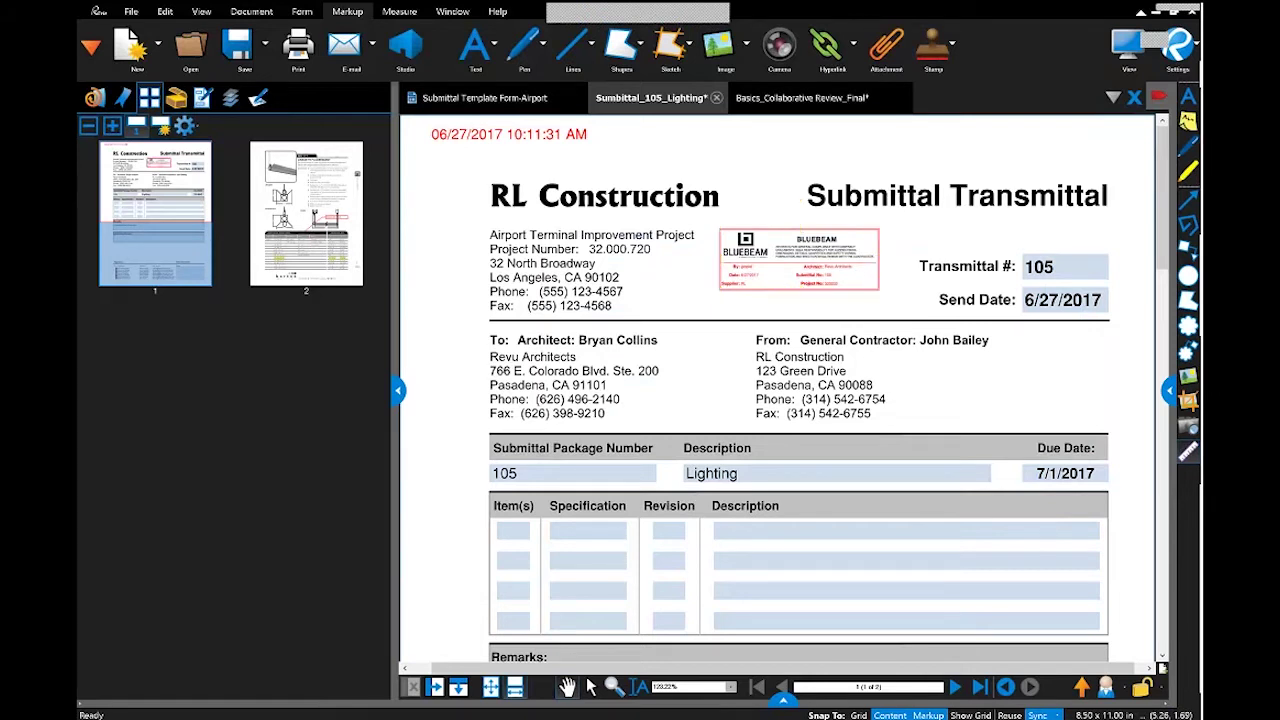
pyautogui.click(236, 60)
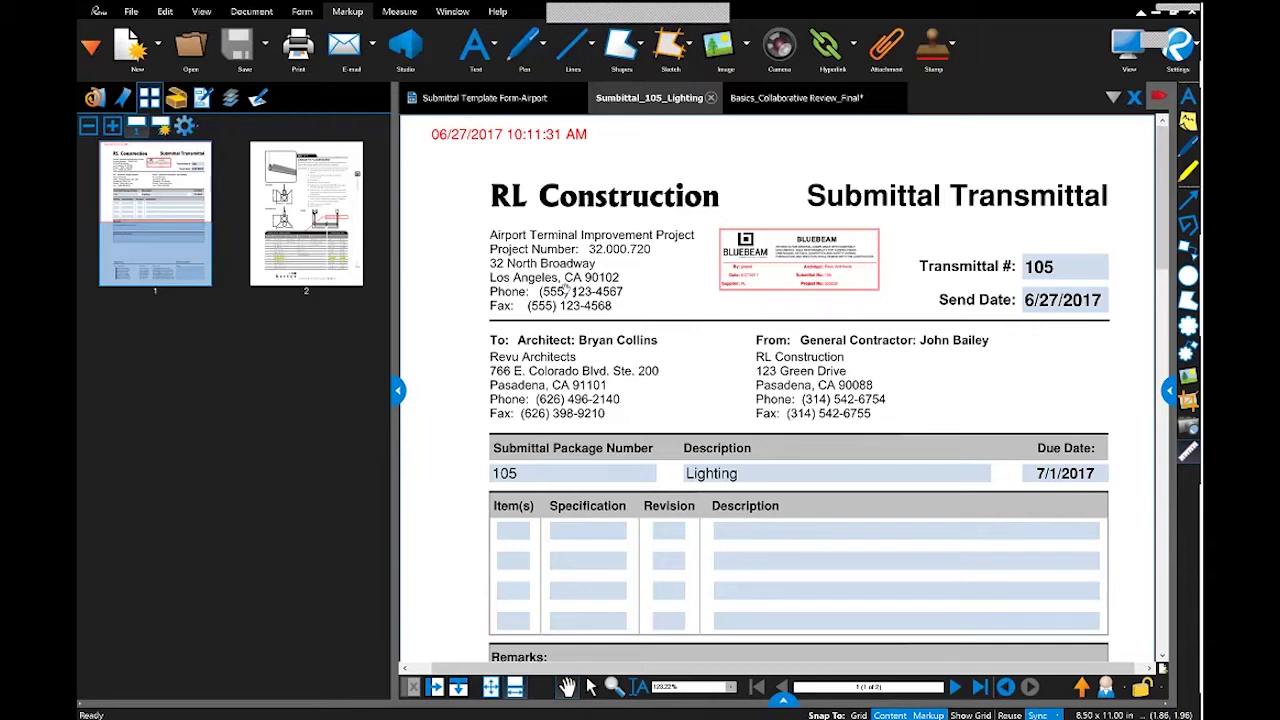
# Open Studio, sign out of studio.bluebeam.com and hide the page thumbnails
pyautogui.click(405, 45)
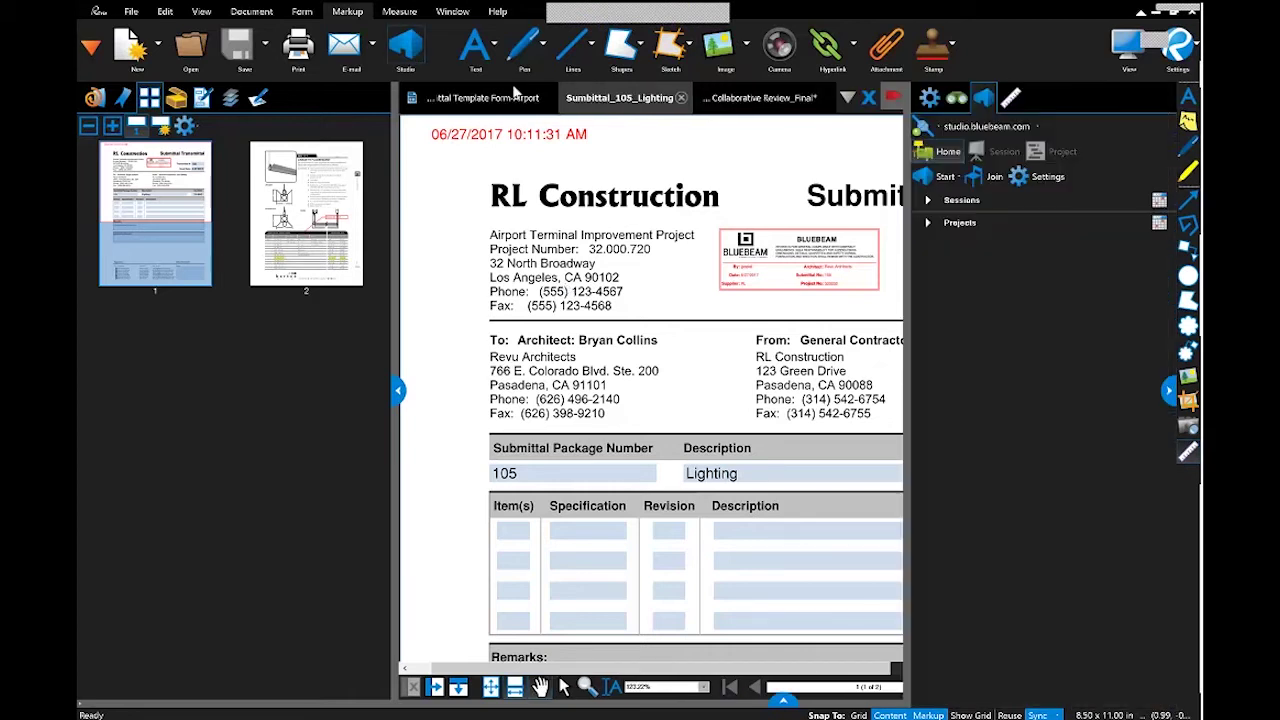
pyautogui.click(985, 127)
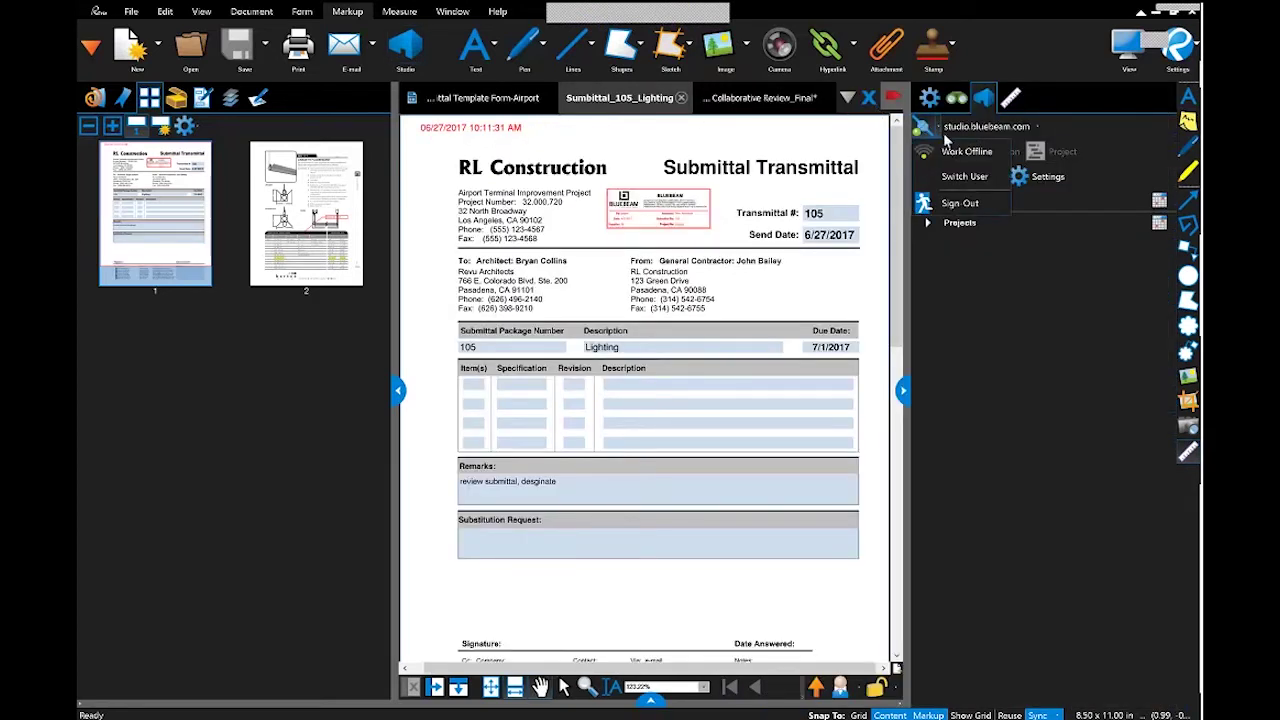
pyautogui.click(962, 204)
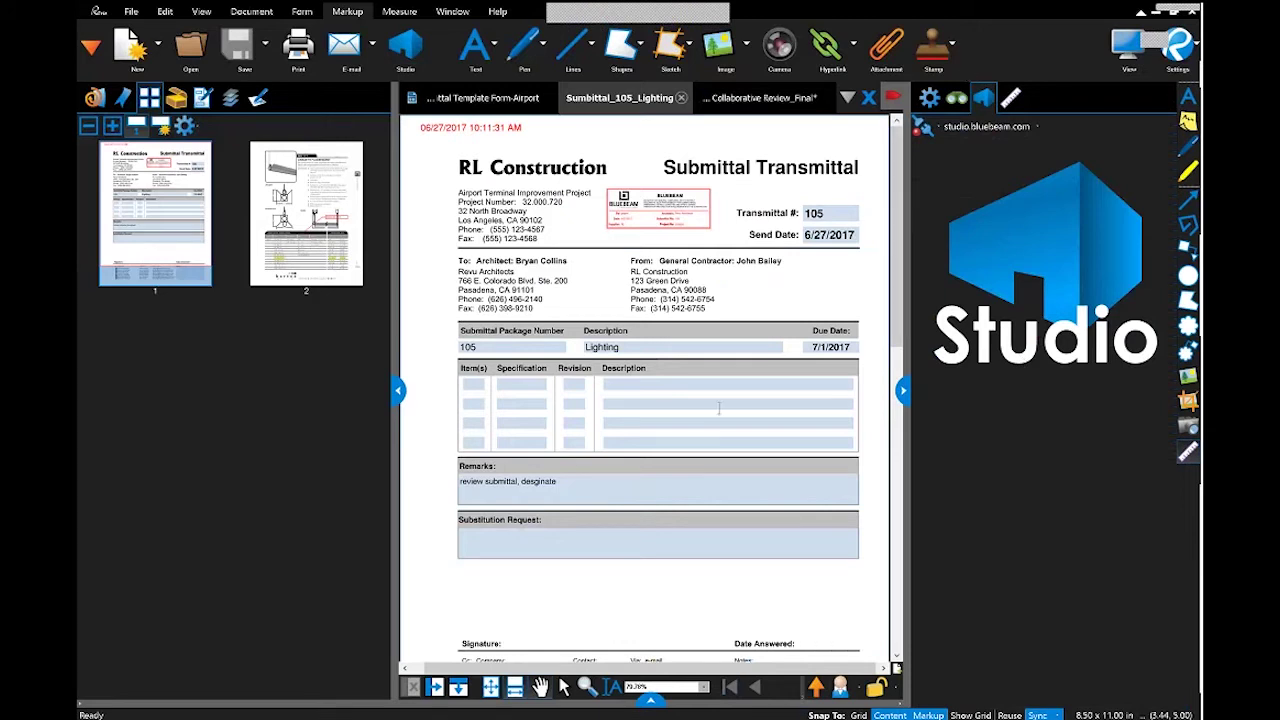
pyautogui.click(399, 395)
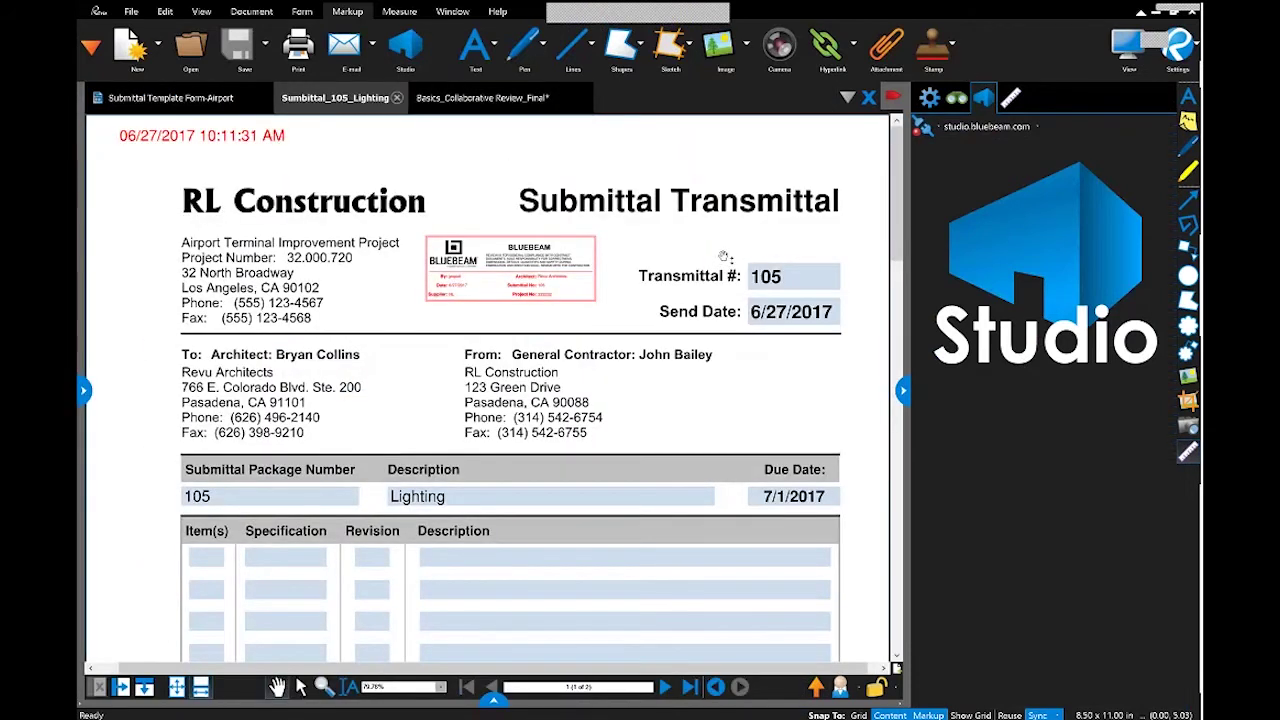
# View the Studio account creation form, return to the login and sign in to studio.bluebeam.com with the account password
pyautogui.click(926, 133)
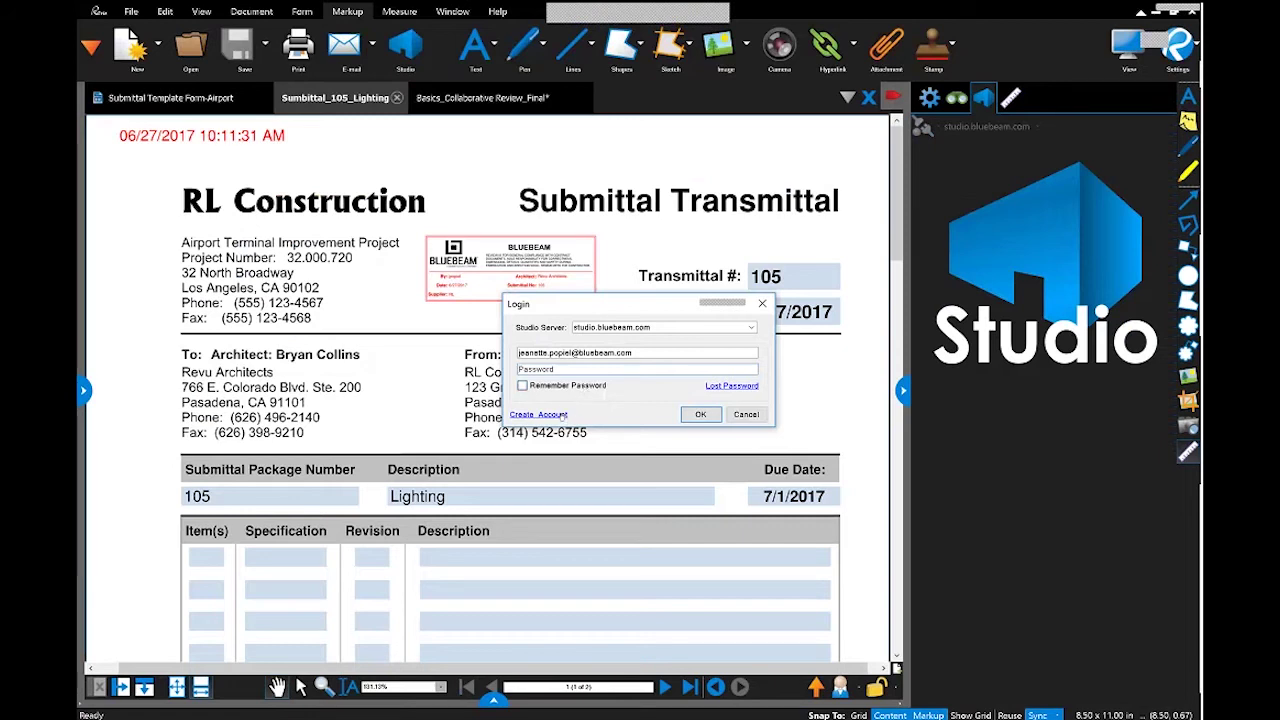
pyautogui.click(566, 414)
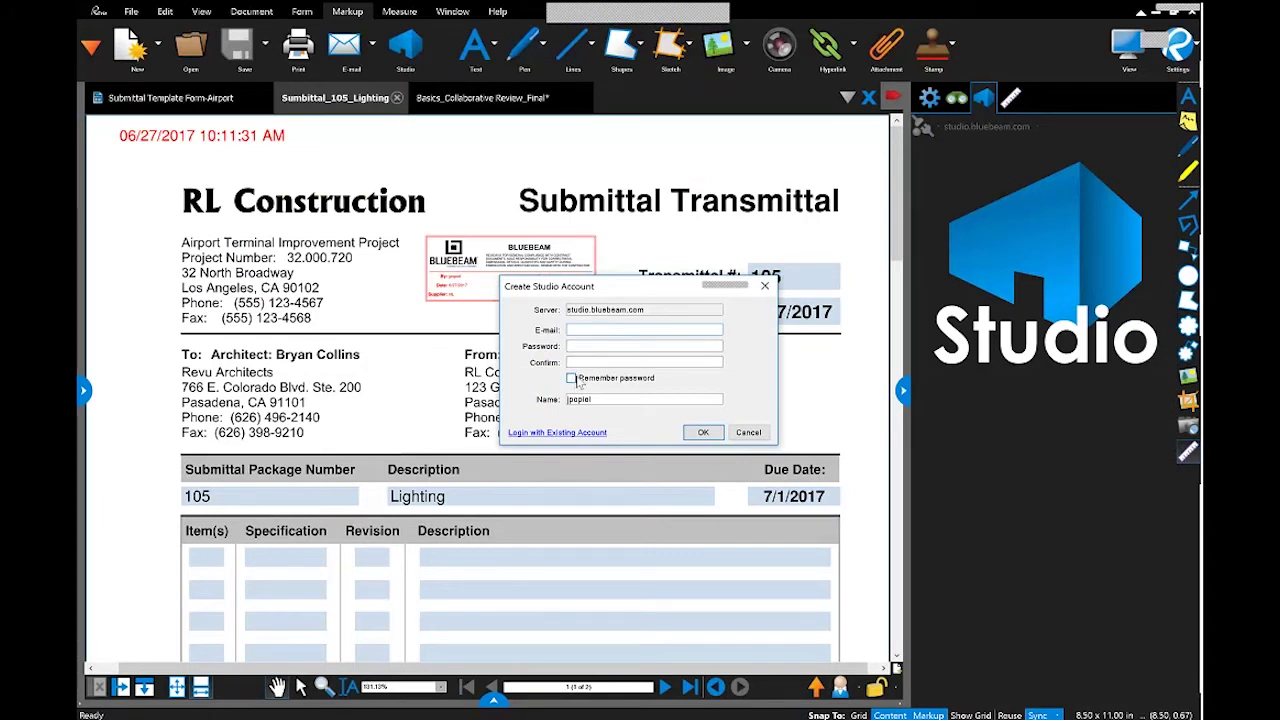
pyautogui.click(582, 435)
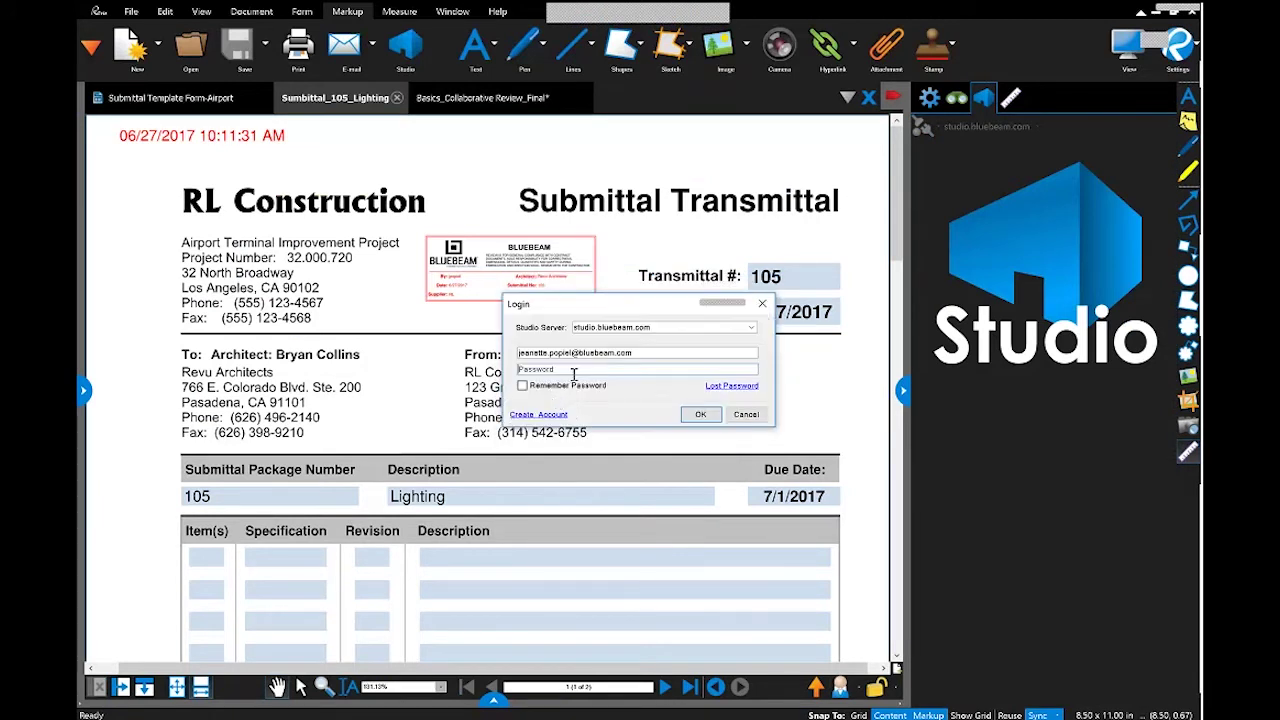
pyautogui.write('•••••••••')
pyautogui.click(700, 414)
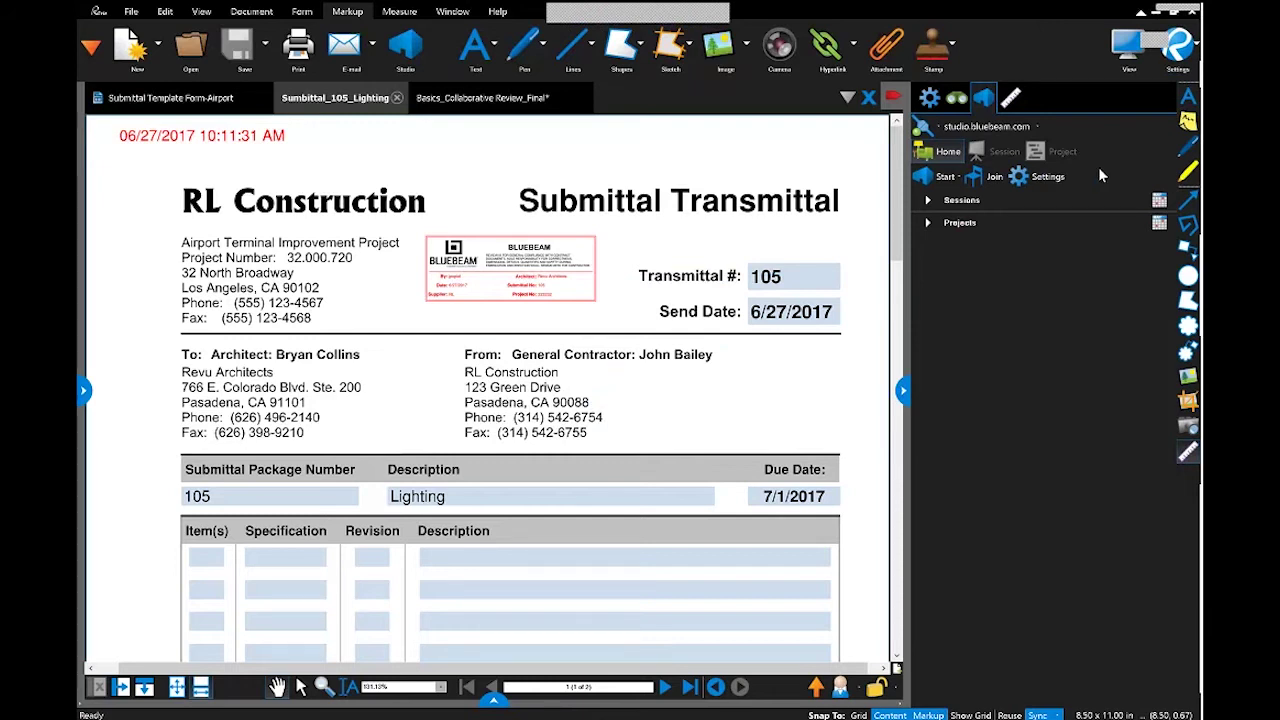
# Start a new Studio session and name it Submittal_105_Lighting
pyautogui.click(955, 177)
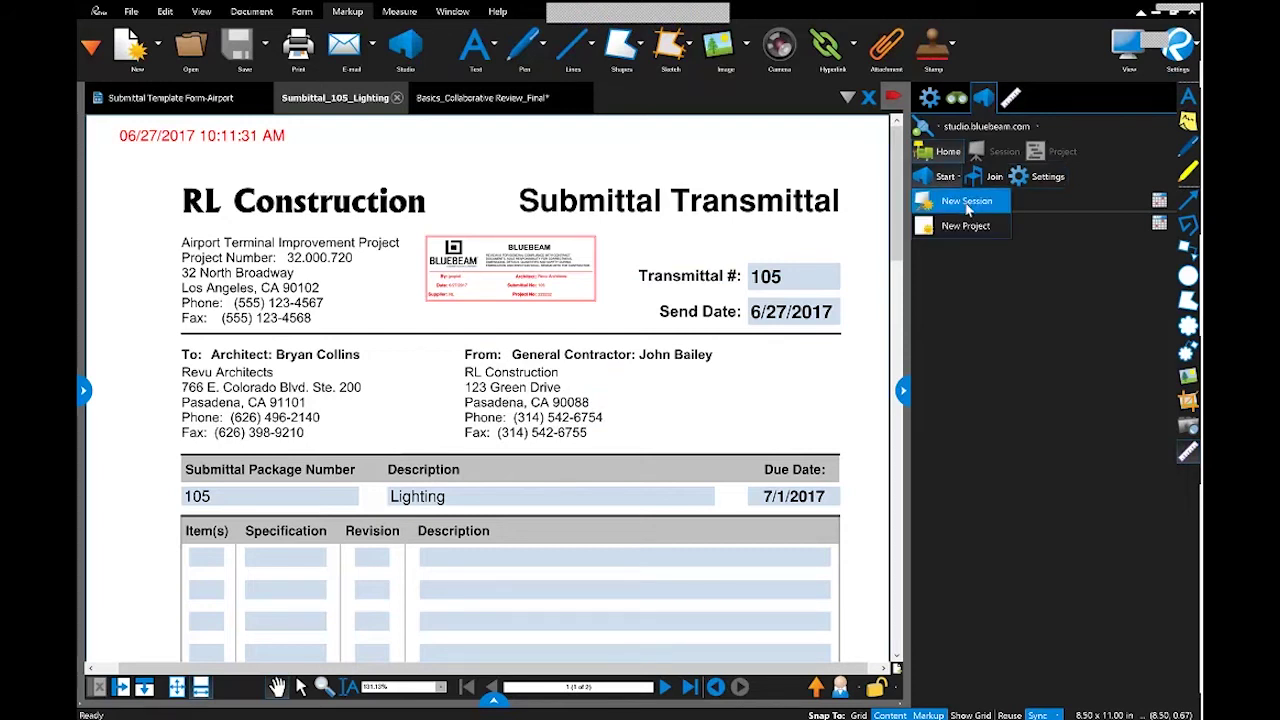
pyautogui.click(967, 203)
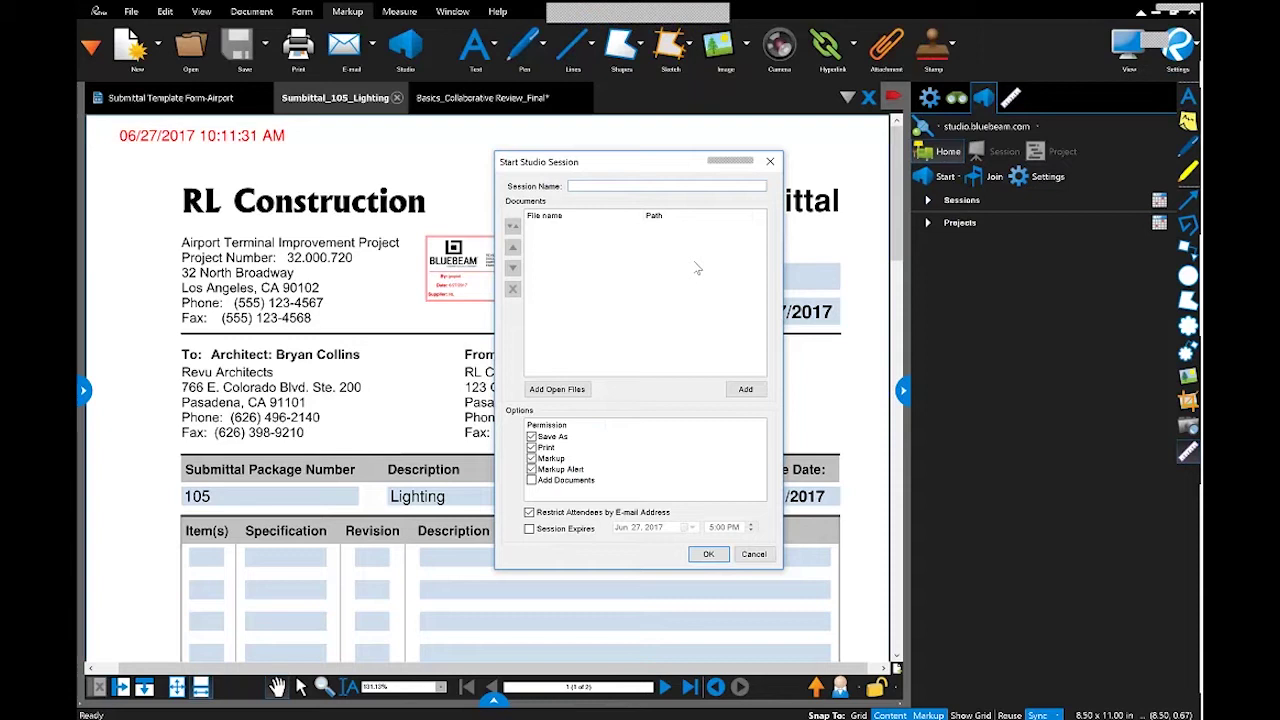
pyautogui.write('Submittal_105_Li')
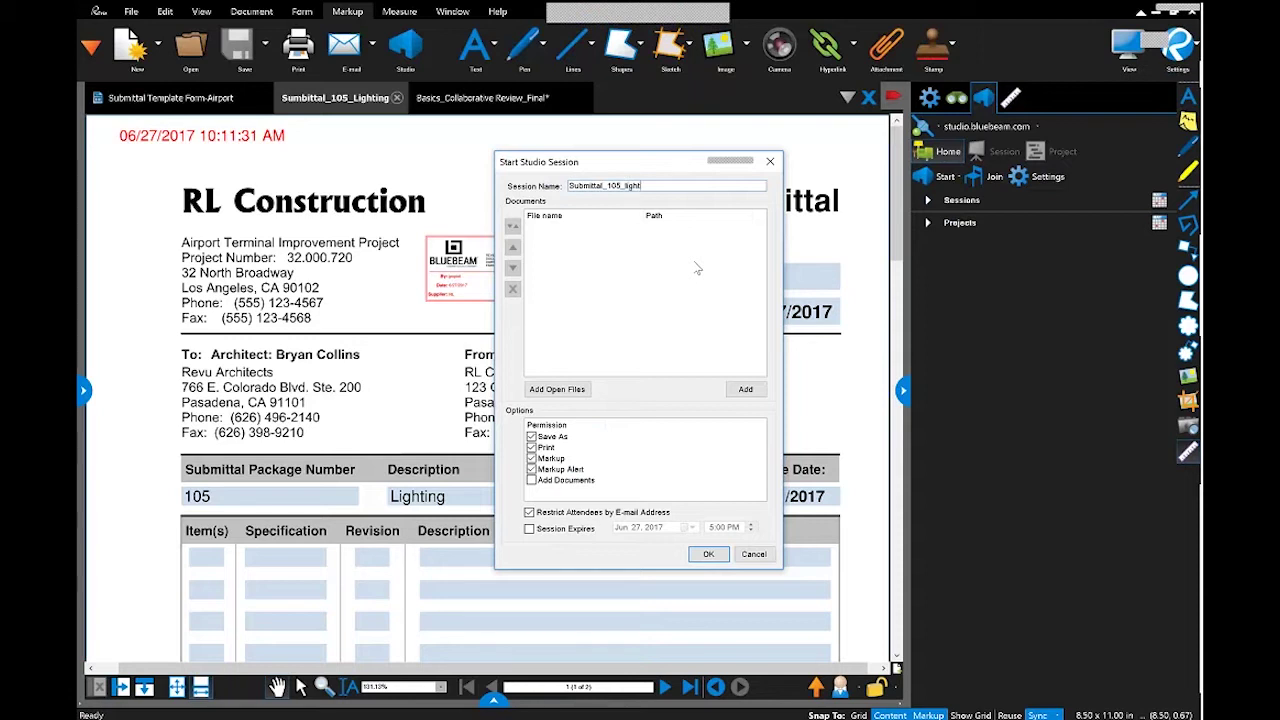
pyautogui.press('BackSpace')
pyautogui.press('BackSpace')
pyautogui.write('Lighting')
# Add the open files to the session, saving Basics_Collaborative Review_Final, and remove every document except Sumbittal_105_Lighting.pdf
pyautogui.click(557, 389)
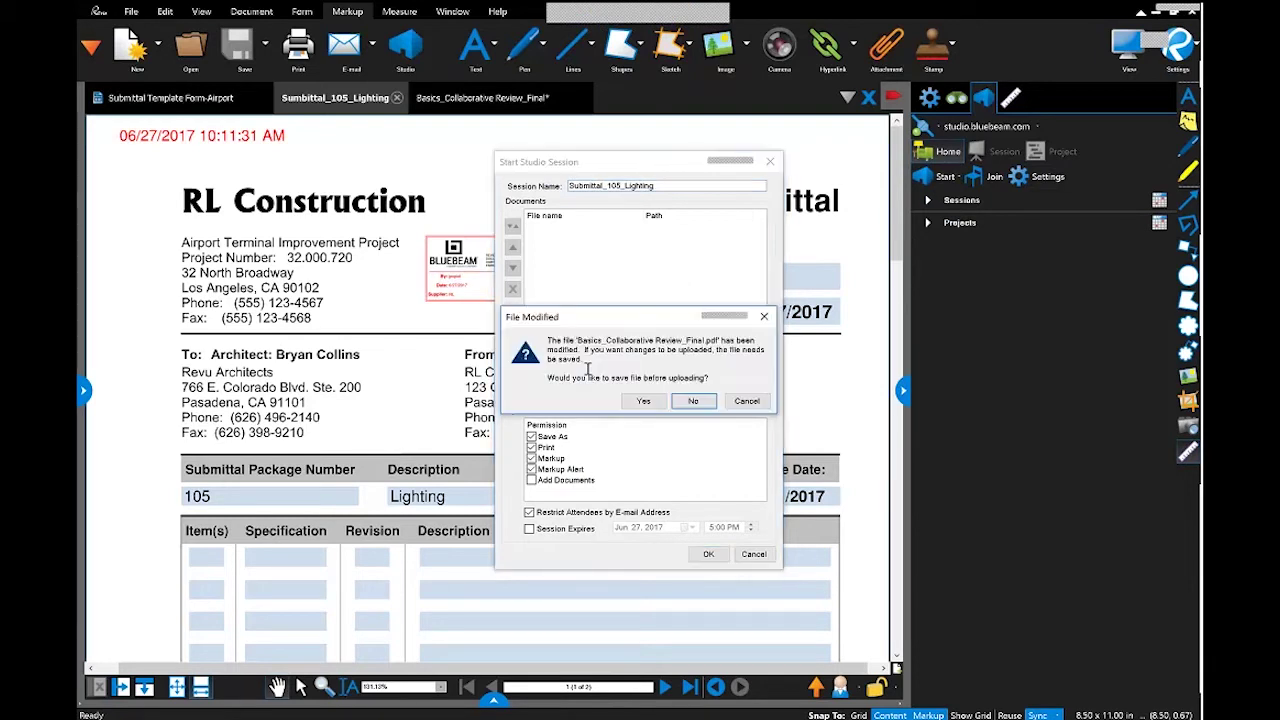
pyautogui.click(643, 400)
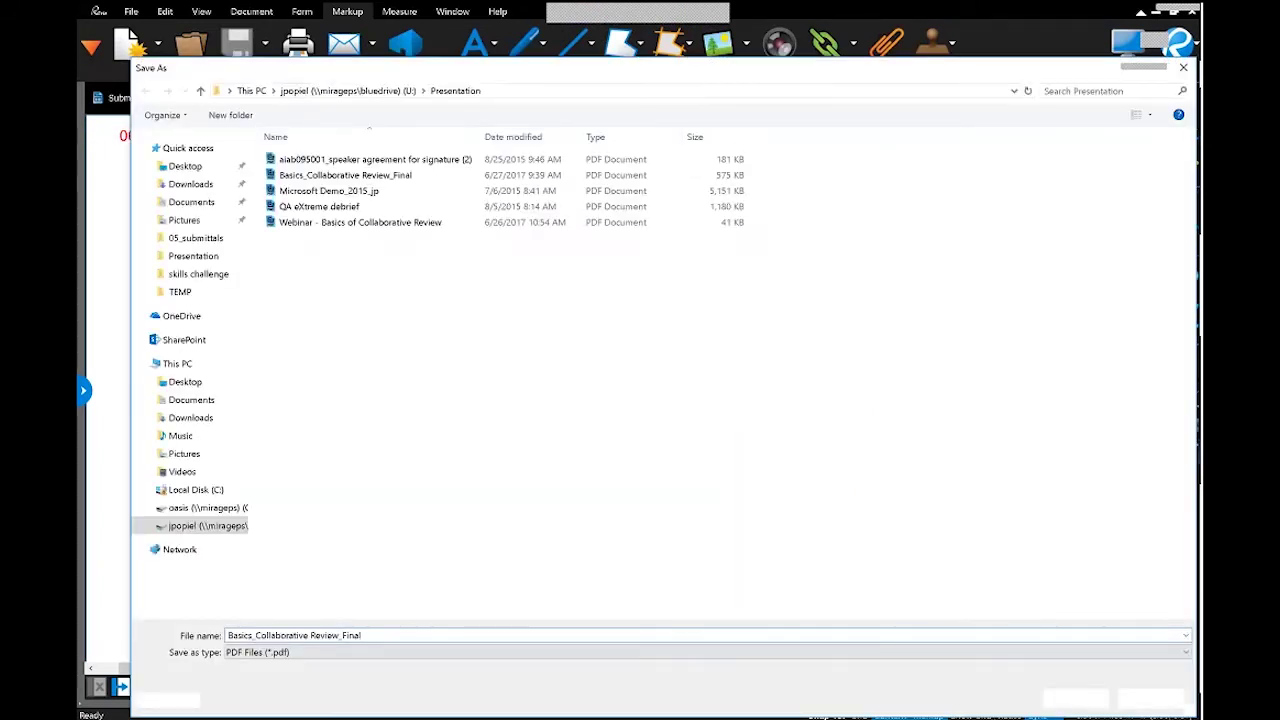
pyautogui.press('Return')
pyautogui.click(678, 372)
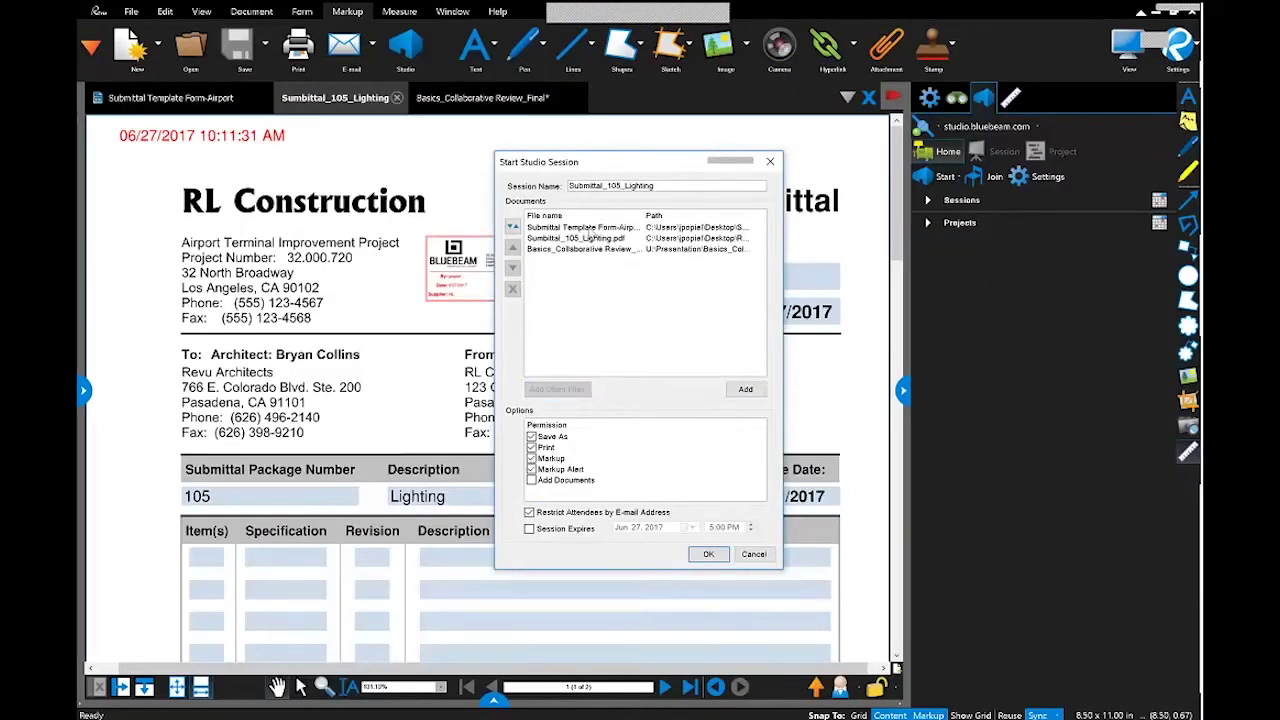
pyautogui.click(600, 249)
pyautogui.press('Delete')
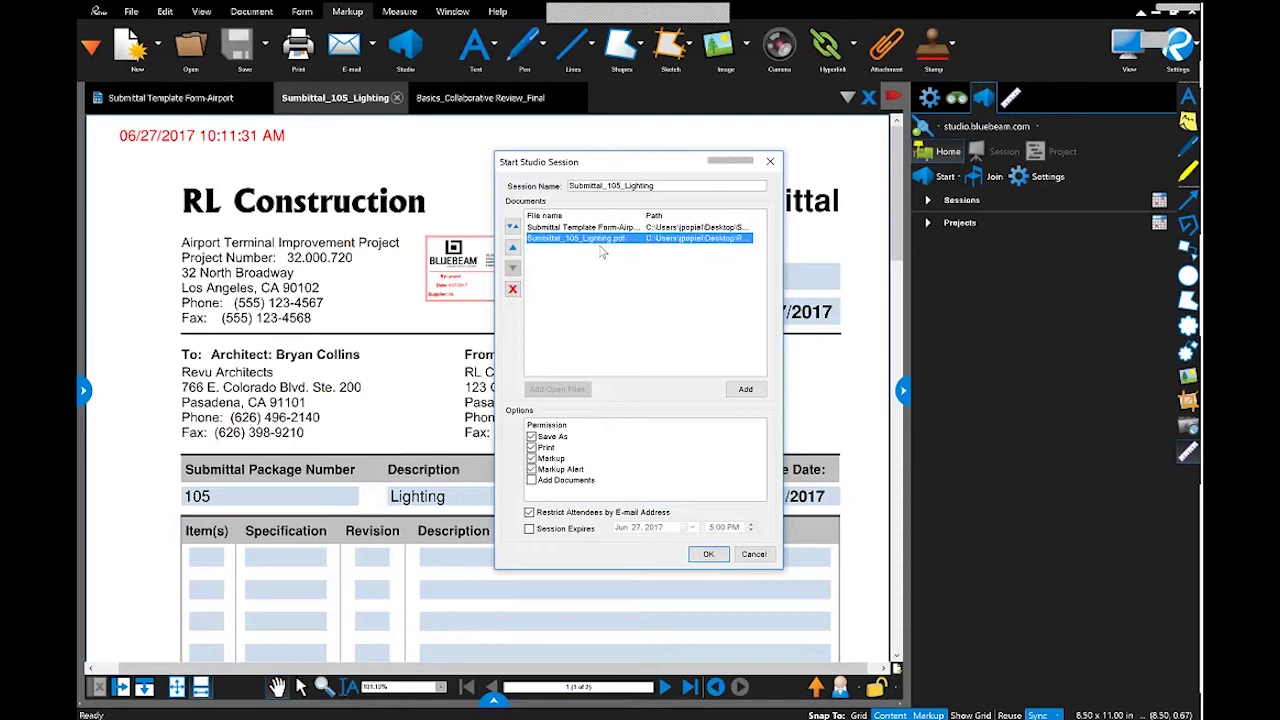
pyautogui.click(612, 228)
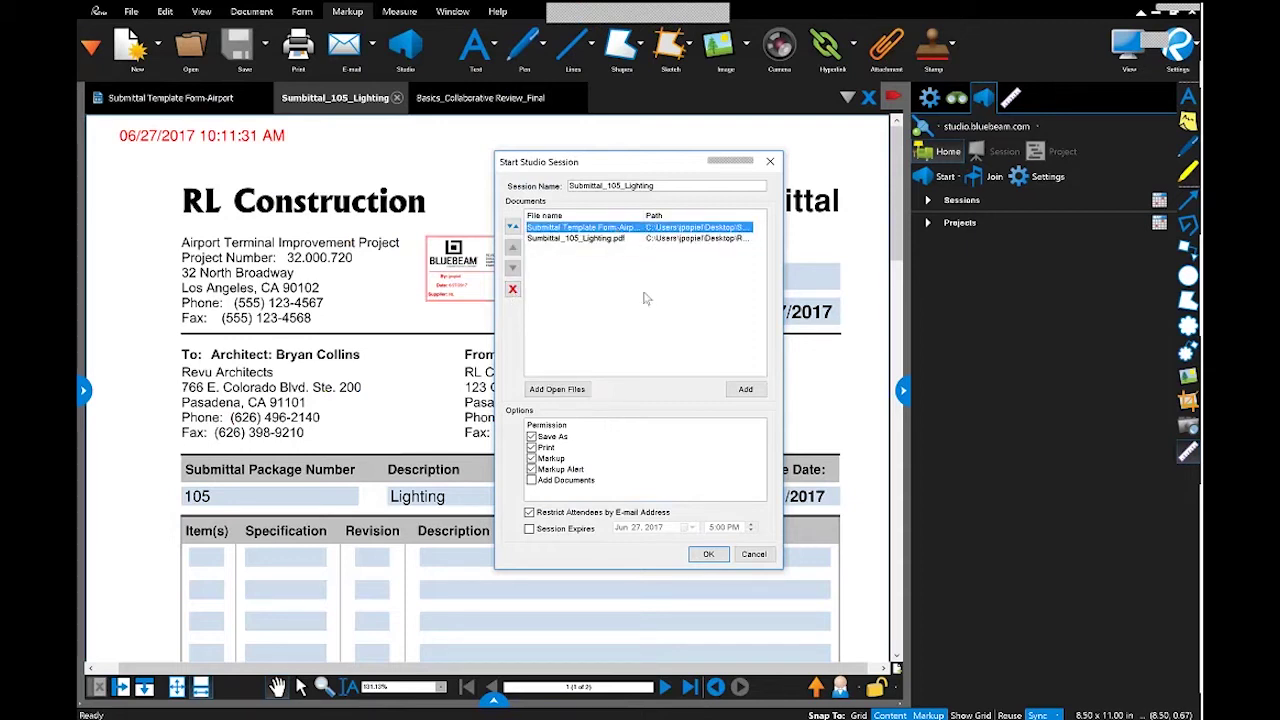
pyautogui.press('Delete')
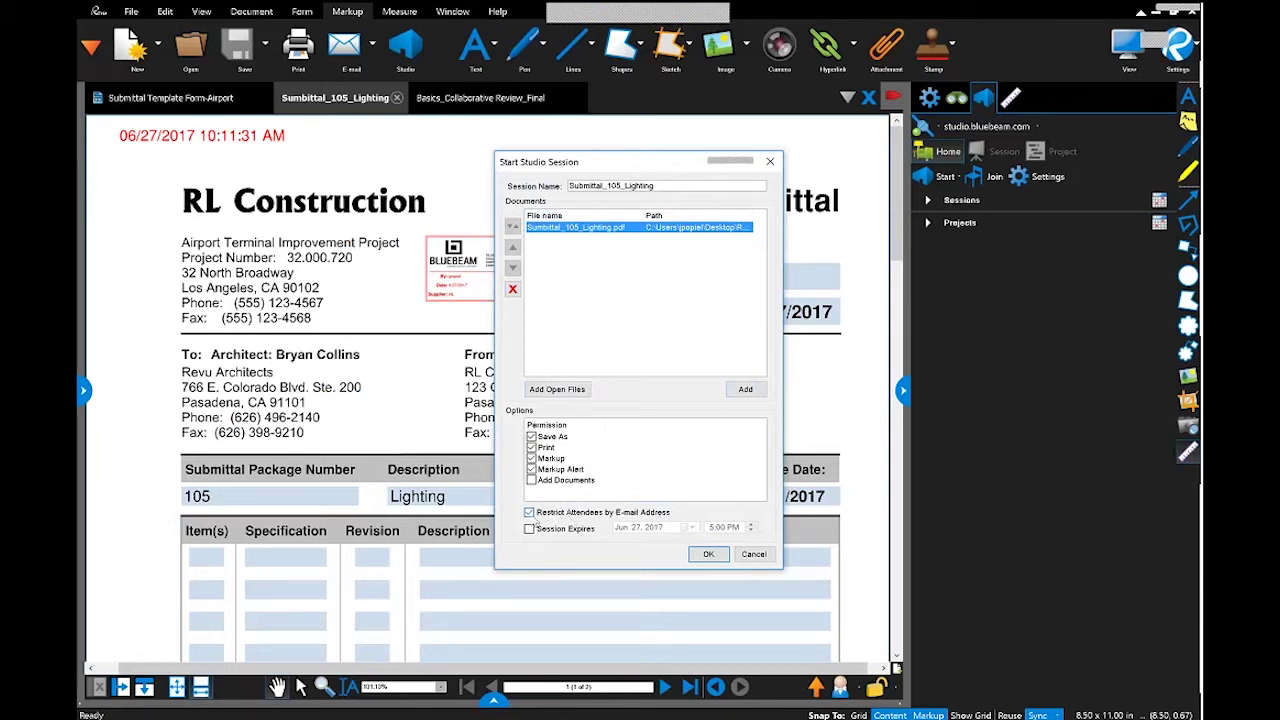
# Lift the restriction of attendees by e-mail address, set the session to expire on Jul 03, 2017 at 5:00 PM, and create it
pyautogui.click(533, 513)
pyautogui.click(530, 512)
pyautogui.click(529, 512)
pyautogui.click(529, 529)
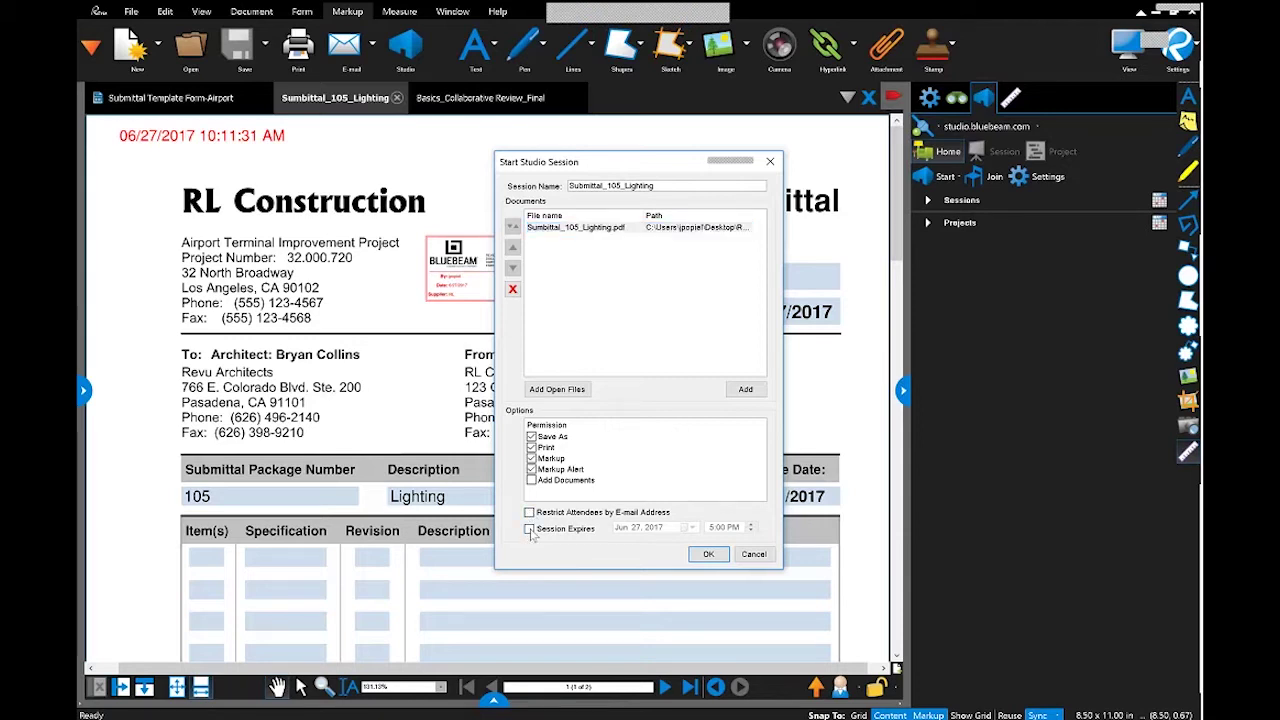
pyautogui.click(529, 529)
pyautogui.click(691, 527)
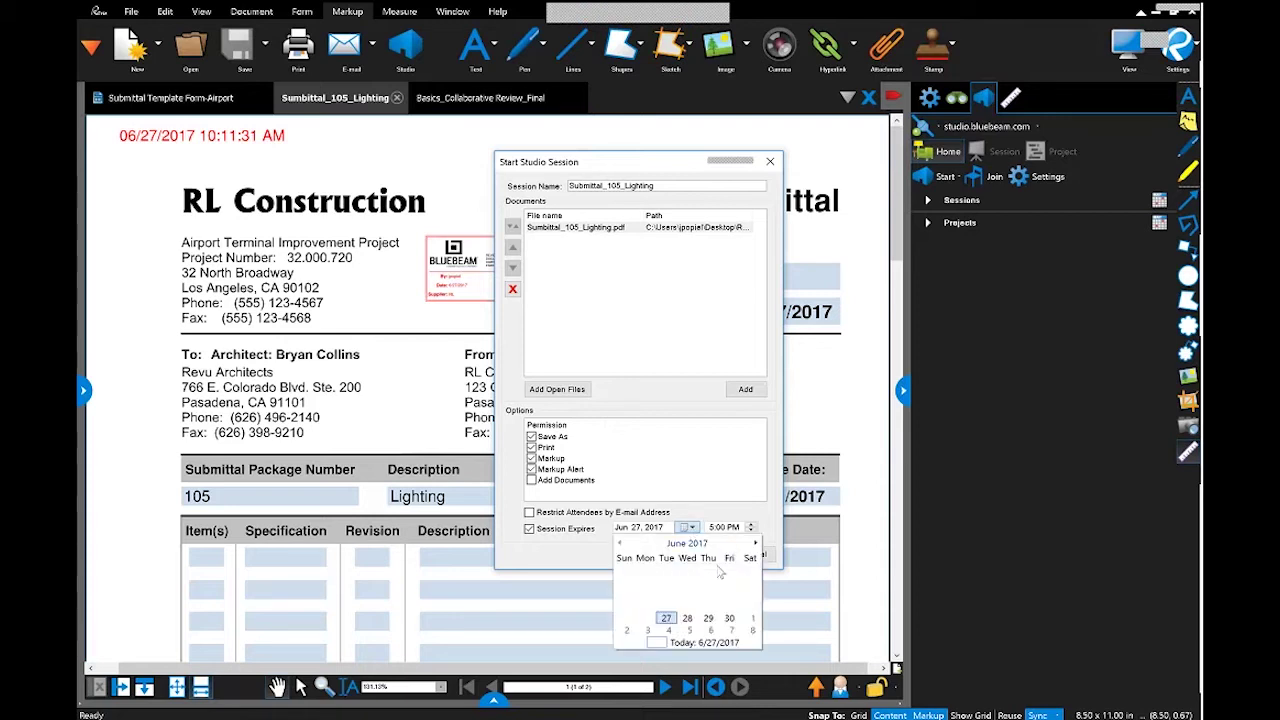
pyautogui.click(647, 630)
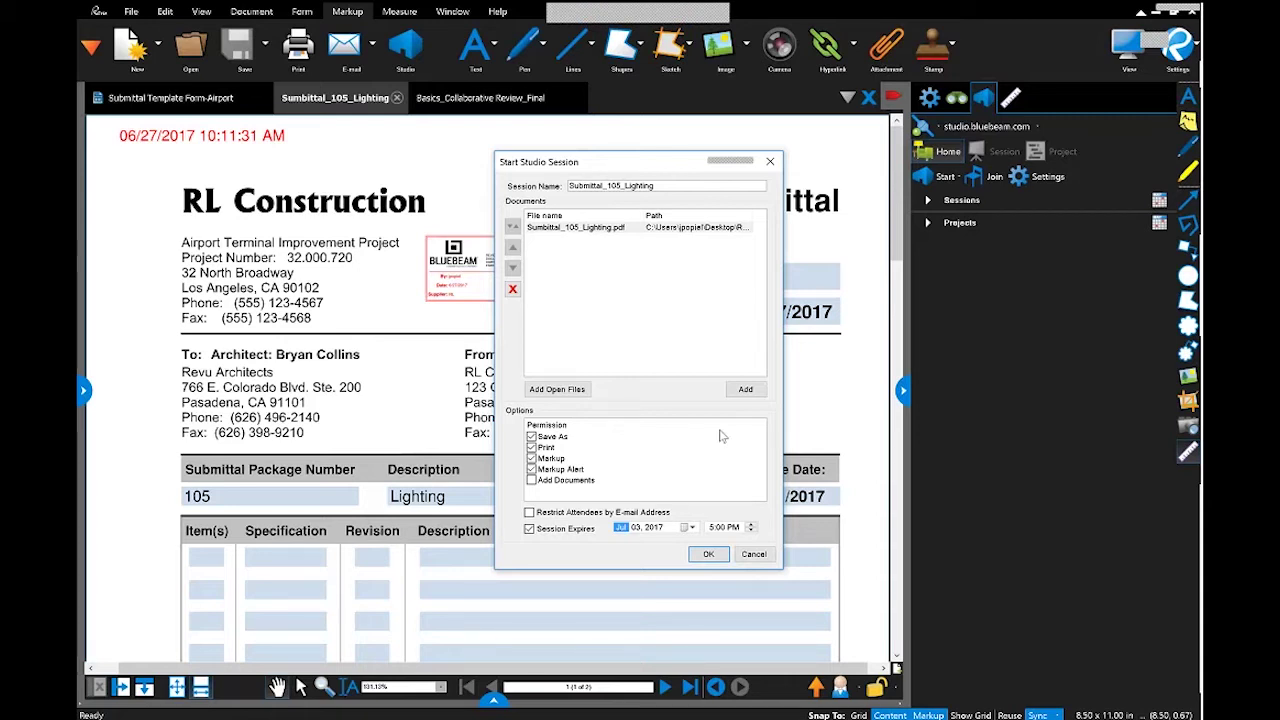
pyautogui.click(709, 554)
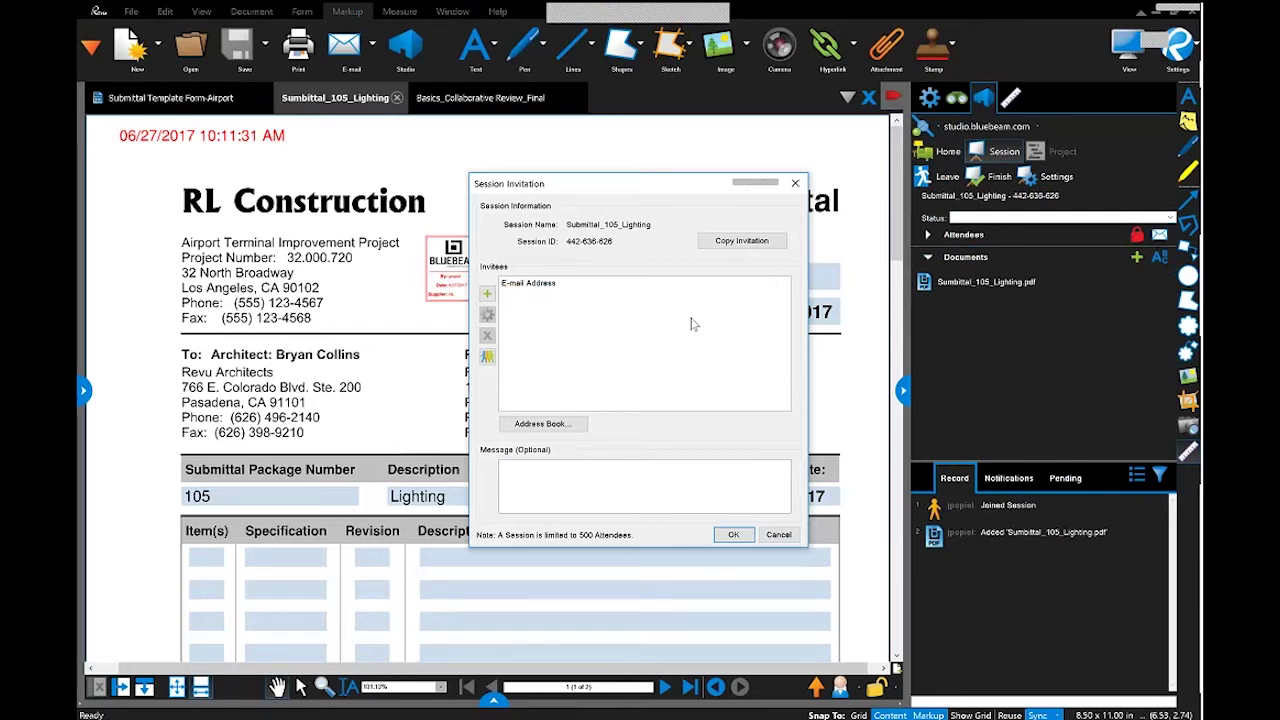
# Copy the session invitation and view the e-mail entry form and the address book for adding invitees
pyautogui.click(741, 245)
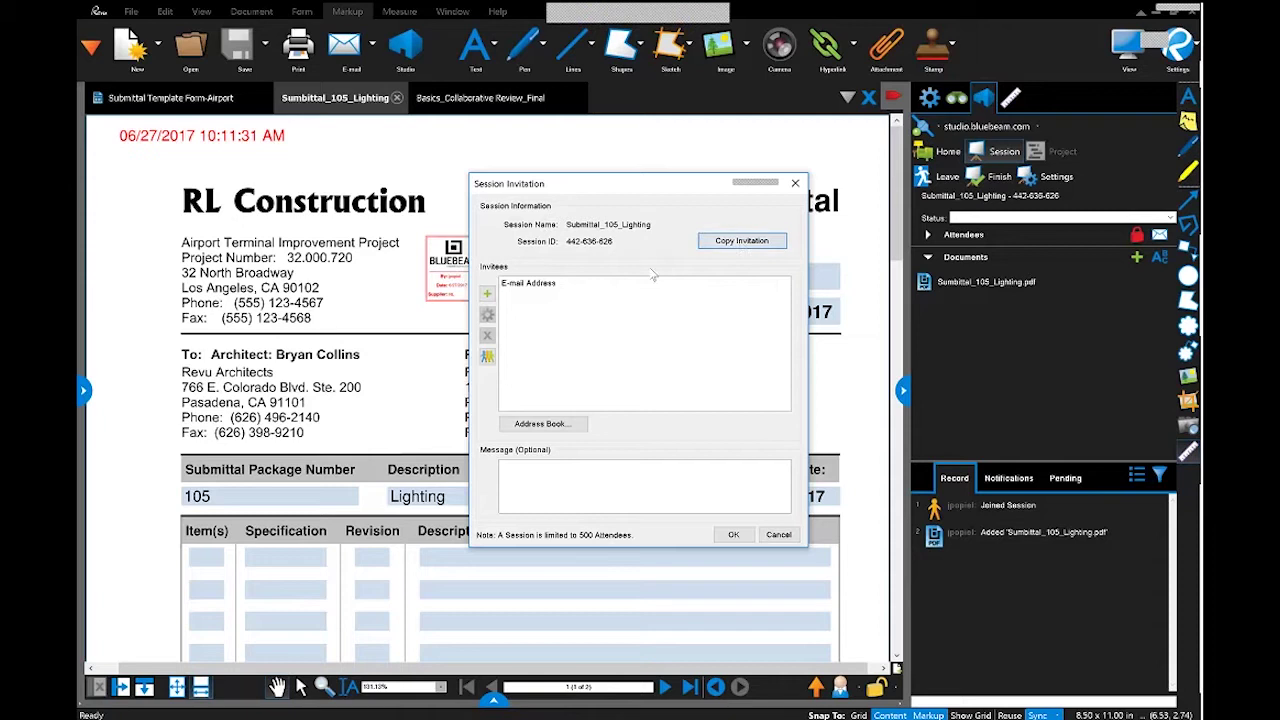
pyautogui.click(488, 294)
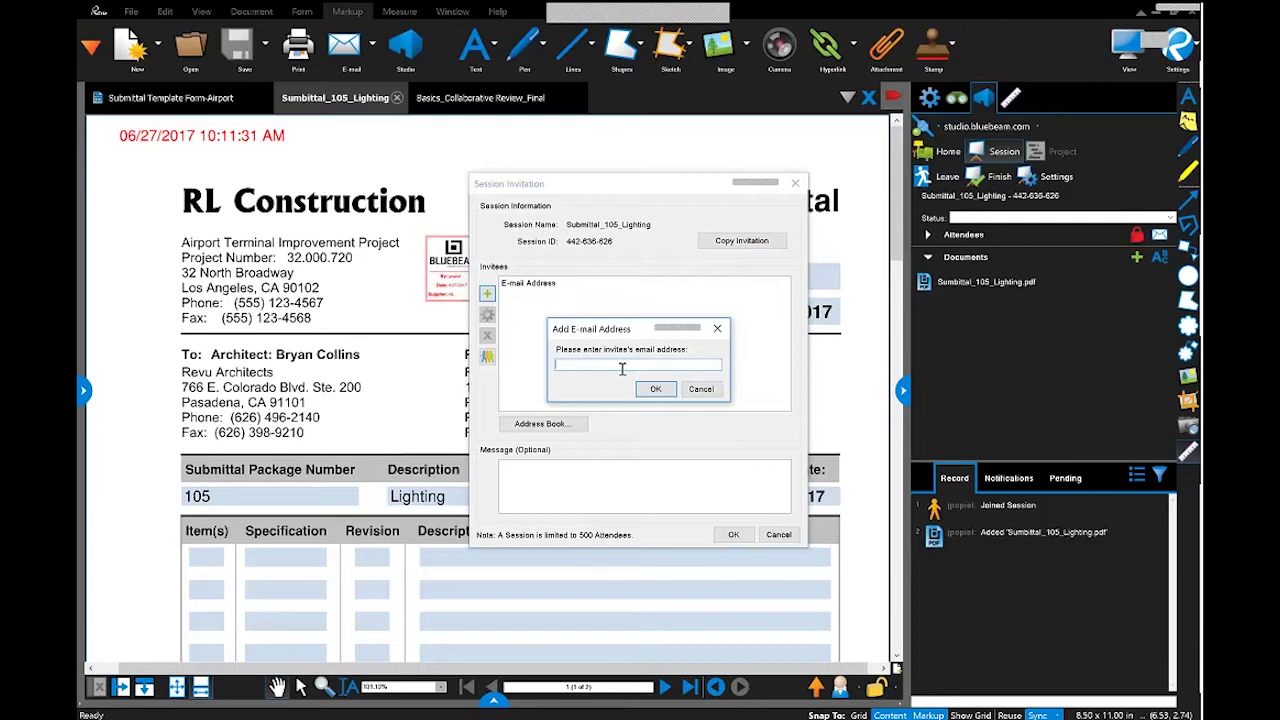
pyautogui.click(717, 329)
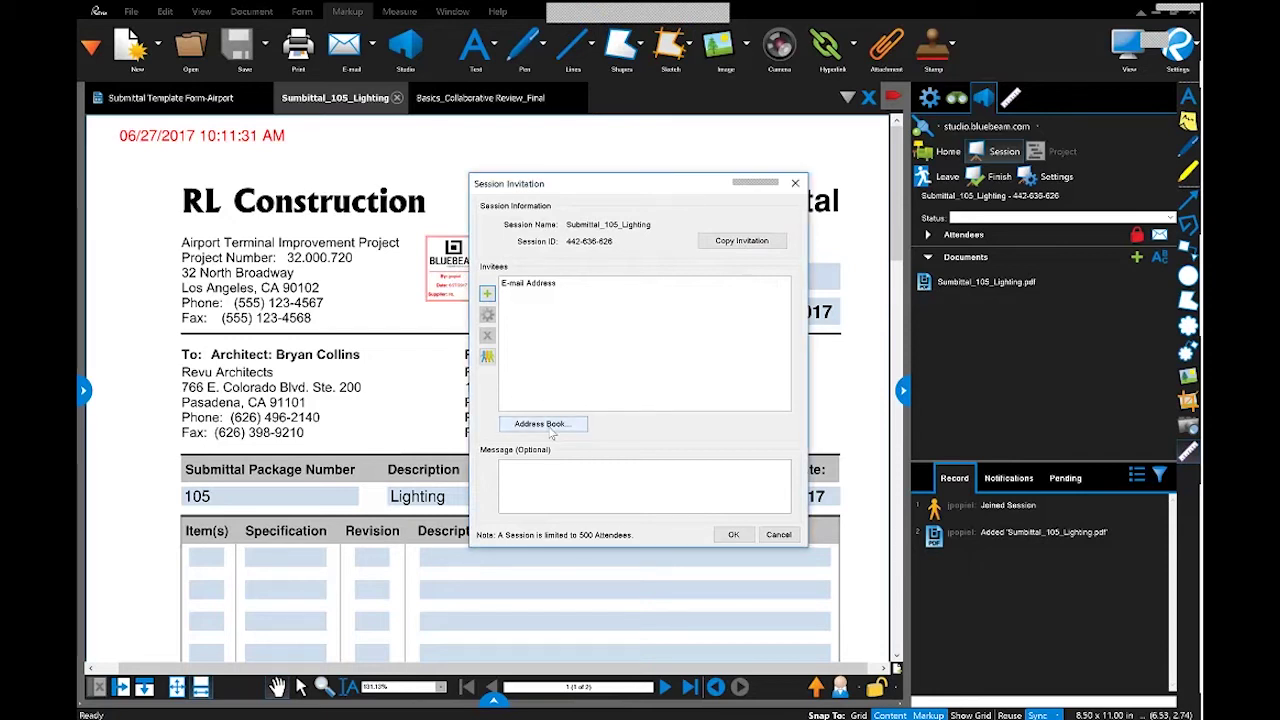
pyautogui.click(551, 430)
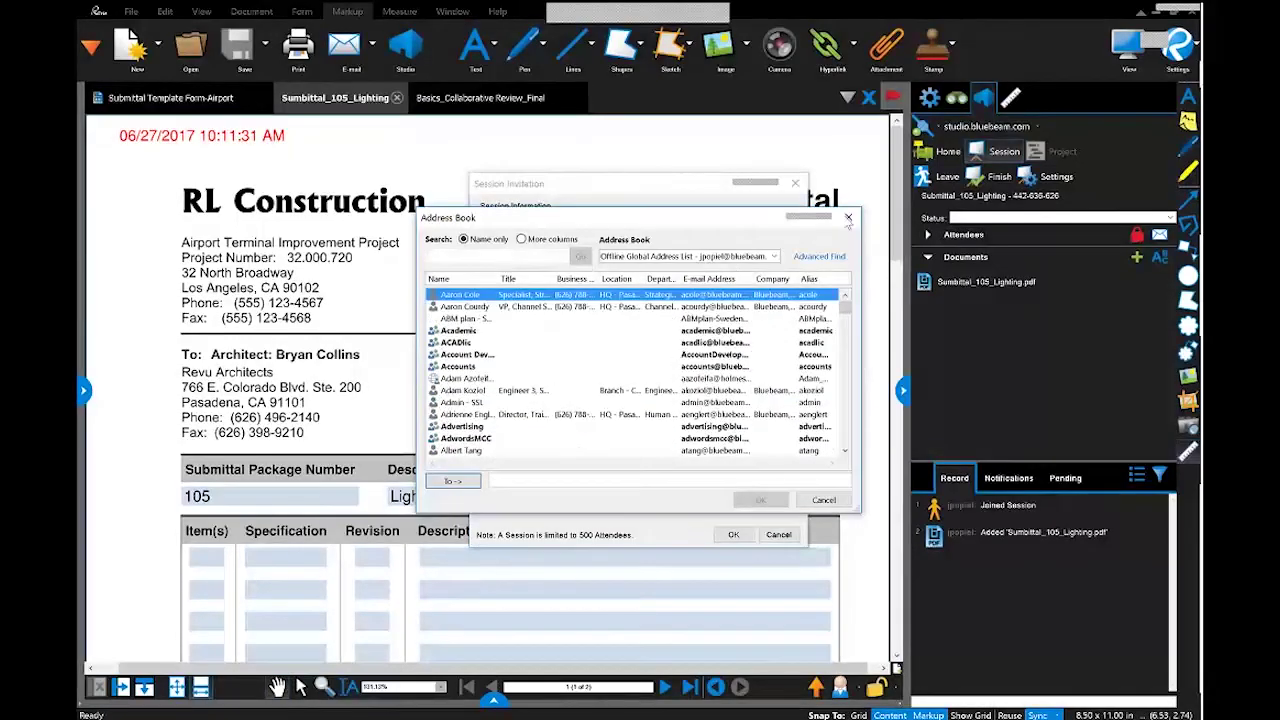
pyautogui.press('Escape')
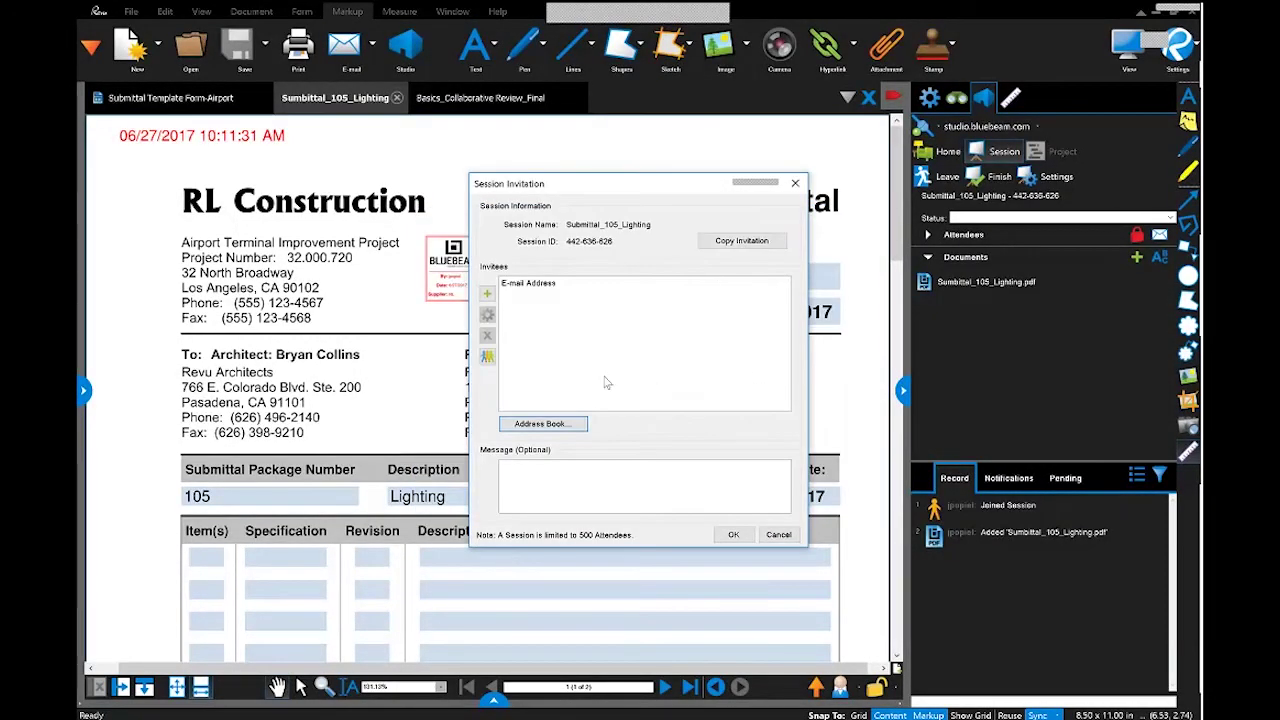
# Write the invitation message "Please review this submittal and return comments by July 1st." and send the invitation
pyautogui.click(573, 468)
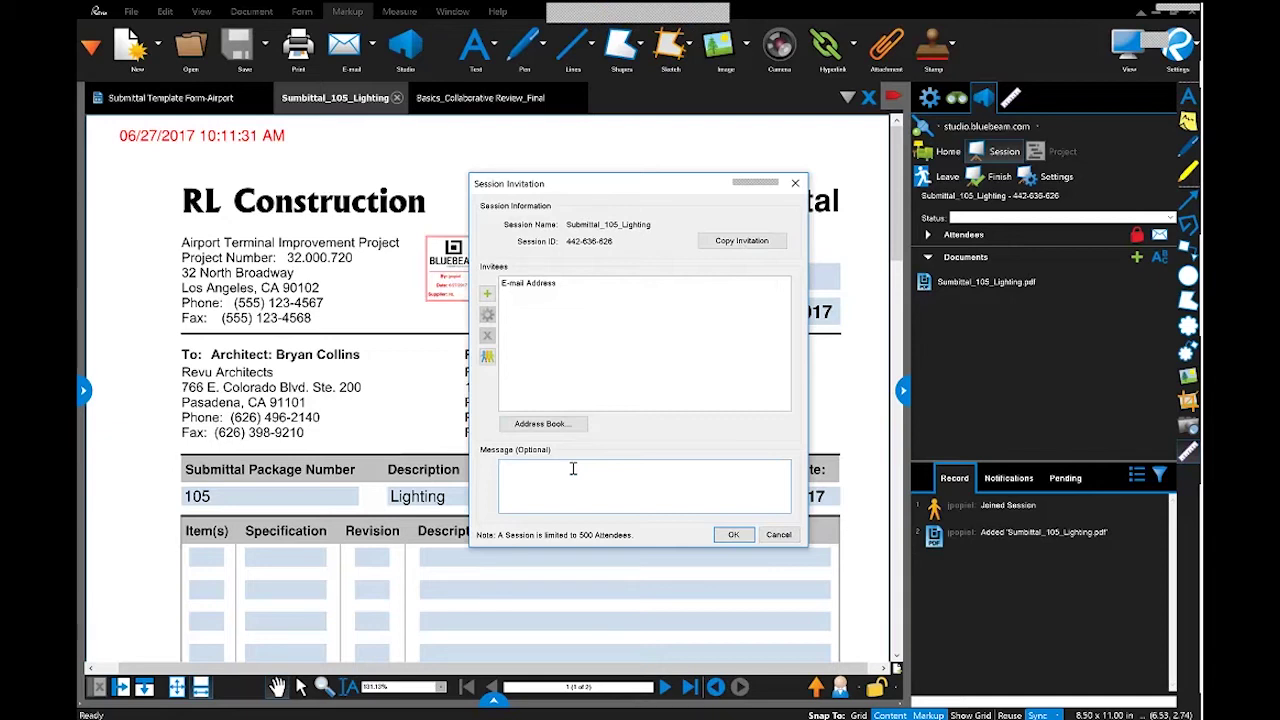
pyautogui.write('Please review this ubmittal and return come')
pyautogui.write('ents by July')
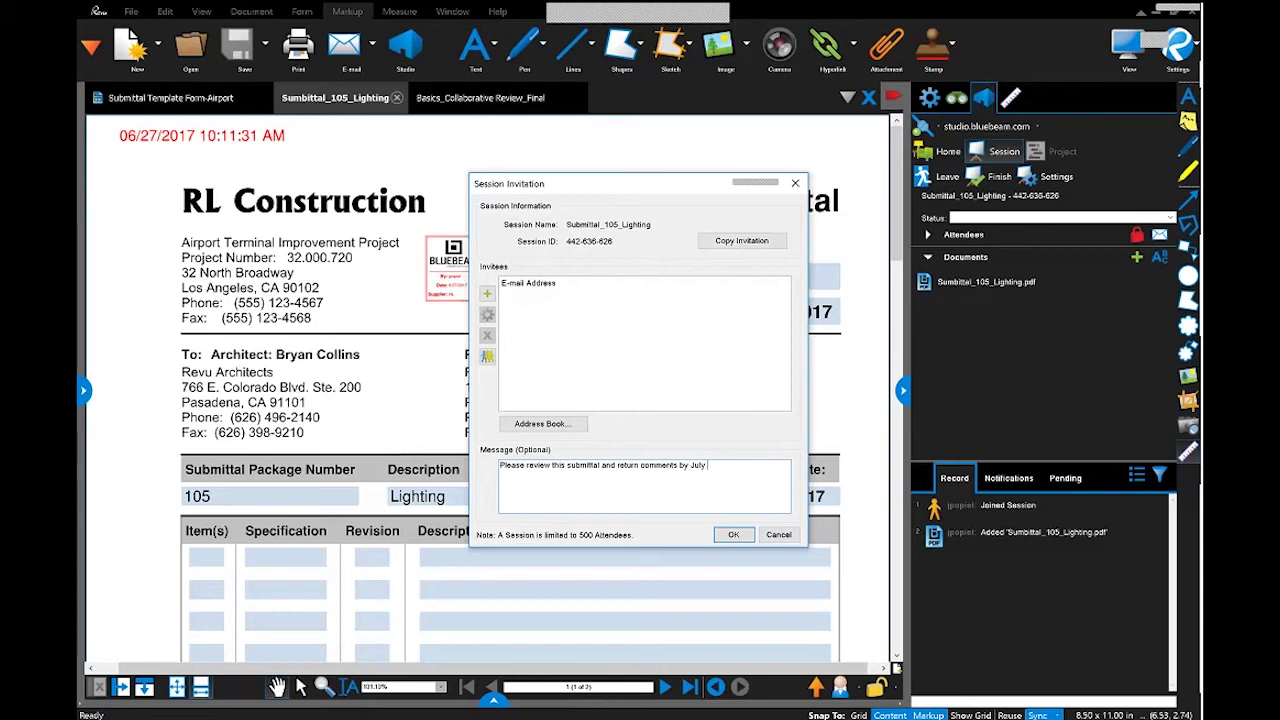
pyautogui.write(' 1st.')
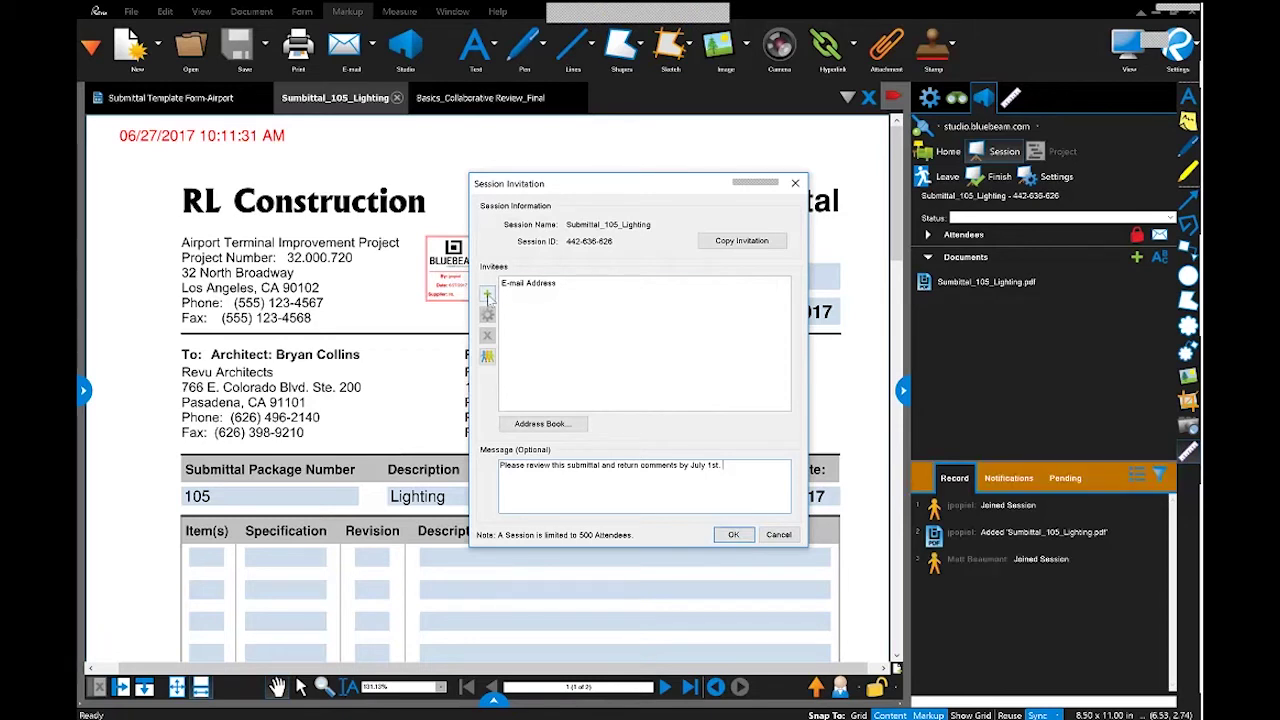
pyautogui.click(733, 534)
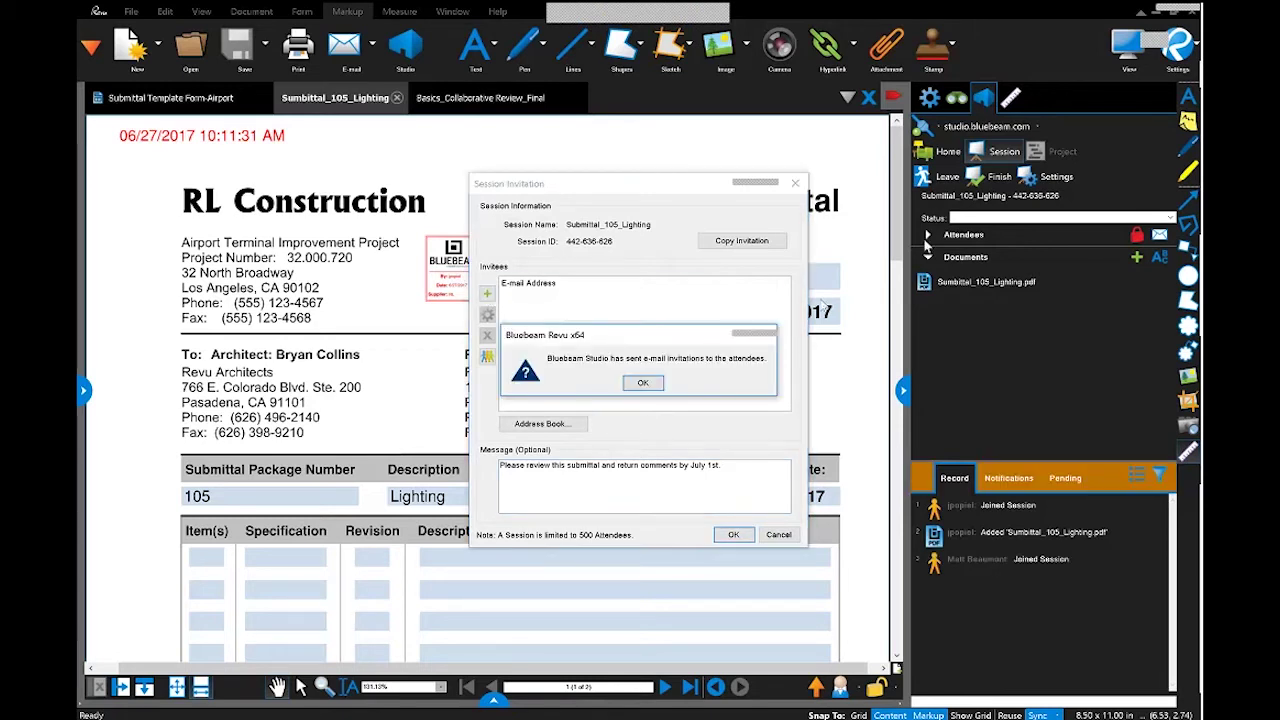
pyautogui.click(643, 383)
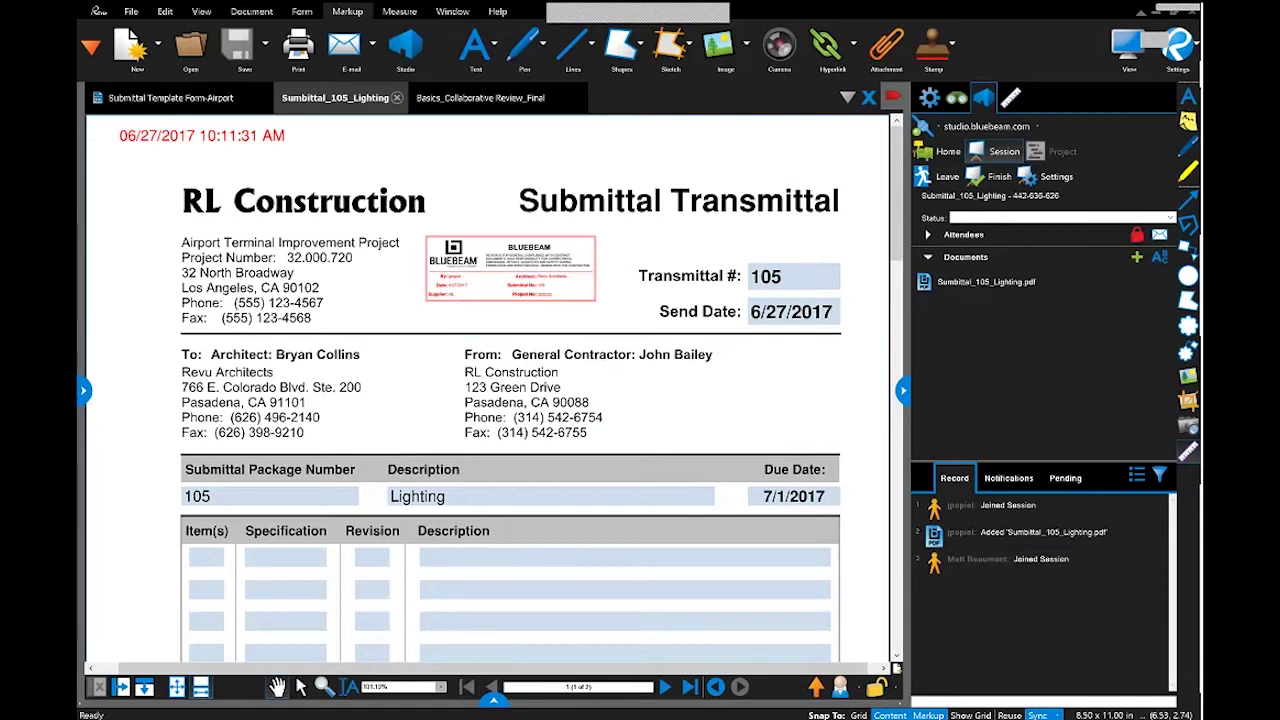
# Expand the session's attendee list and enlarge its area above the documents
pyautogui.click(928, 235)
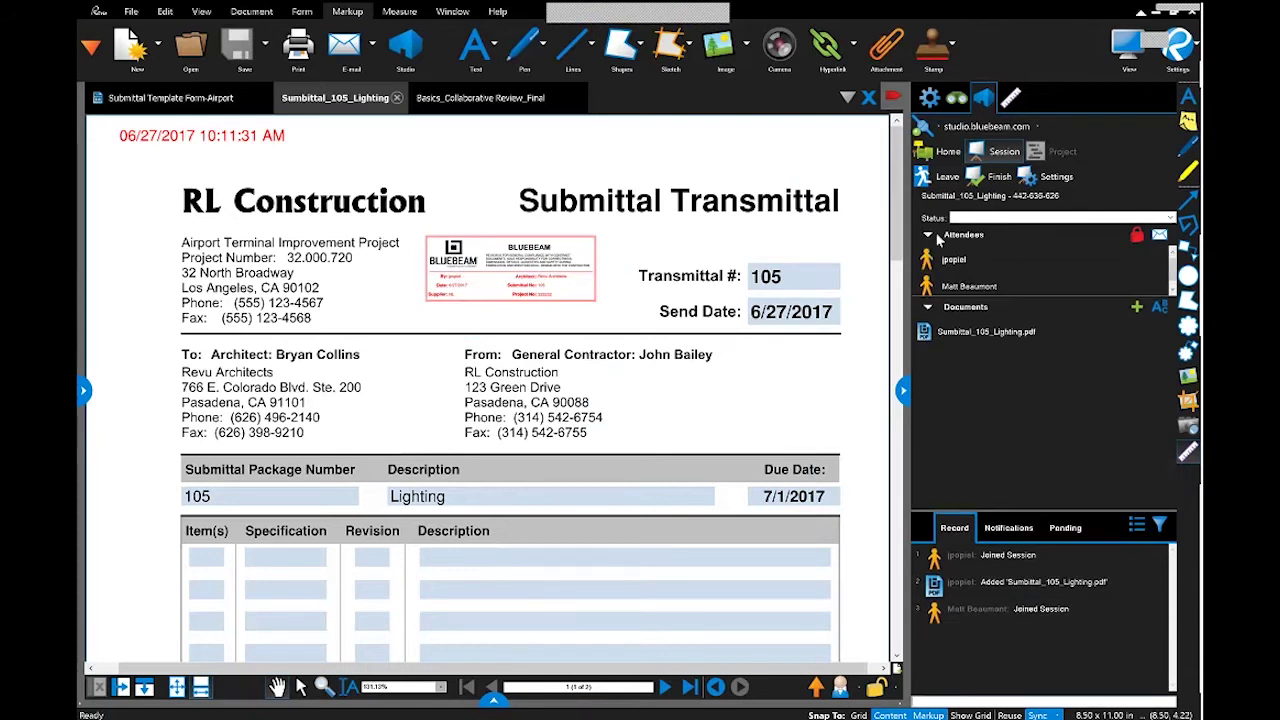
pyautogui.click(1051, 287)
pyautogui.moveTo(1060, 306); pyautogui.dragTo(1060, 360)
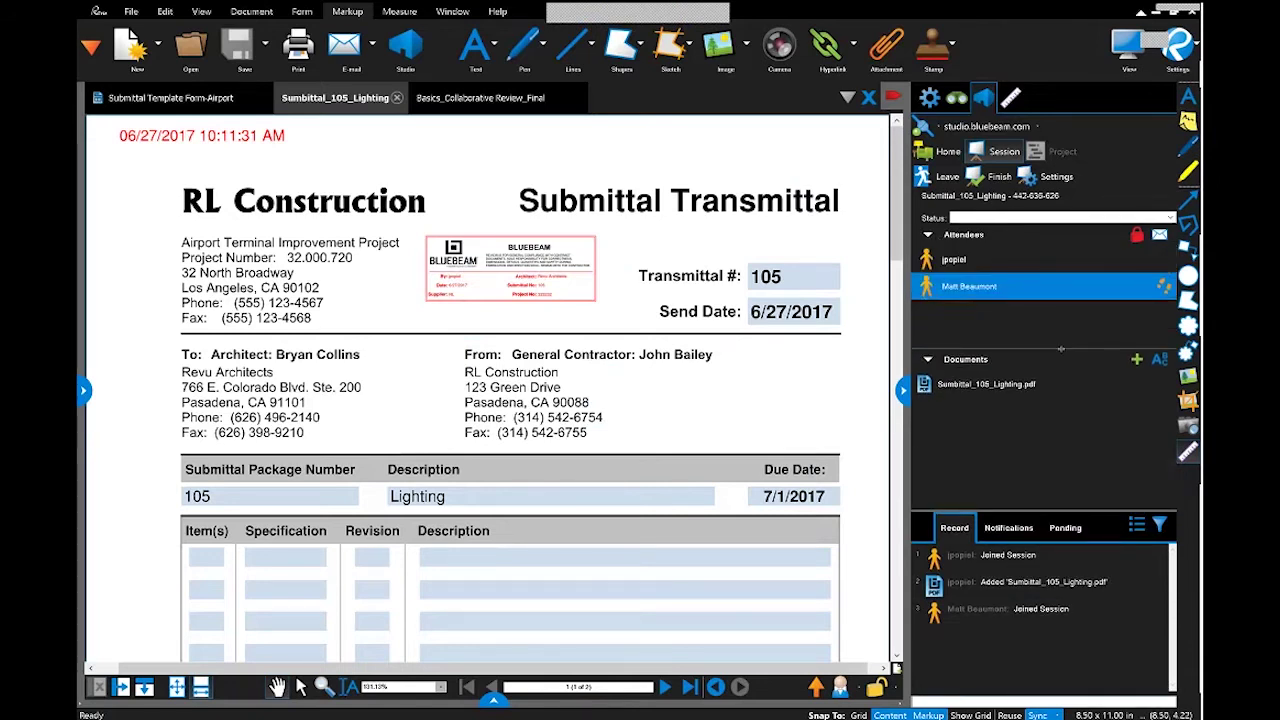
pyautogui.click(1033, 325)
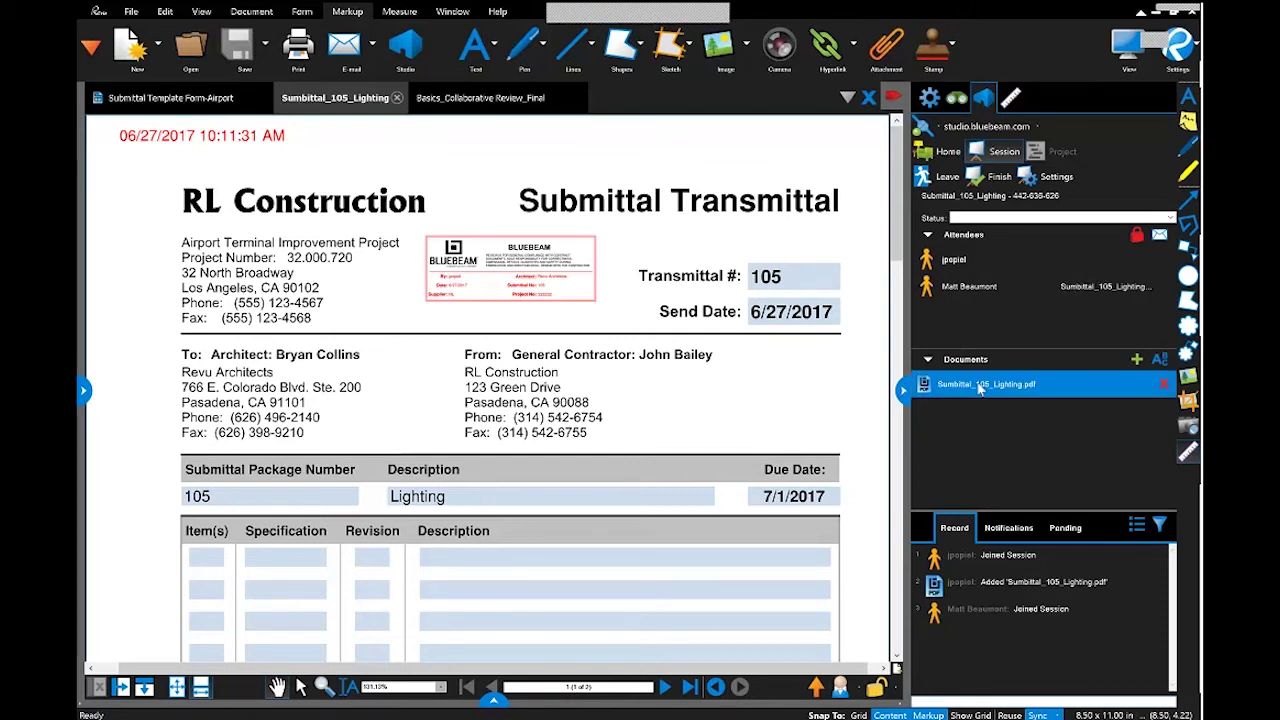
# Close the local Sumbittal_105_Lighting and Submittal Template Form-Airport files, and open the session's copy of Sumbittal_105_Lighting.pdf
pyautogui.moveTo(980, 388)
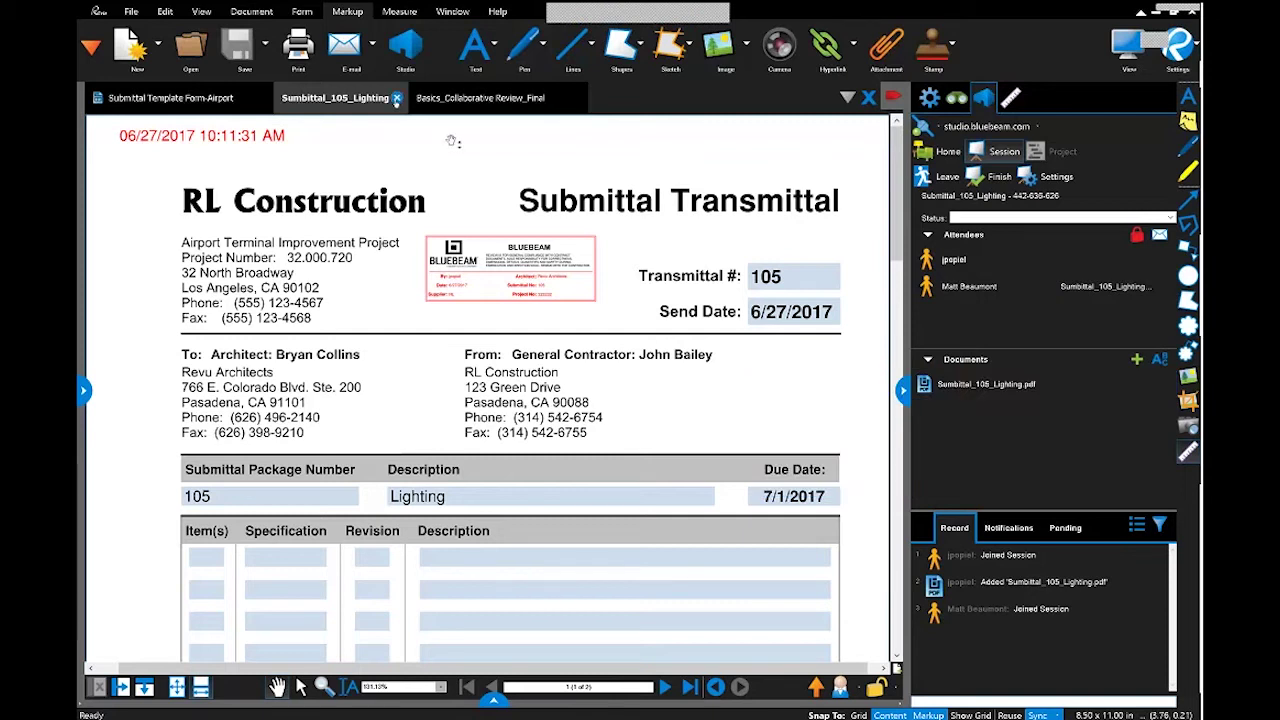
pyautogui.click(396, 97)
pyautogui.click(261, 104)
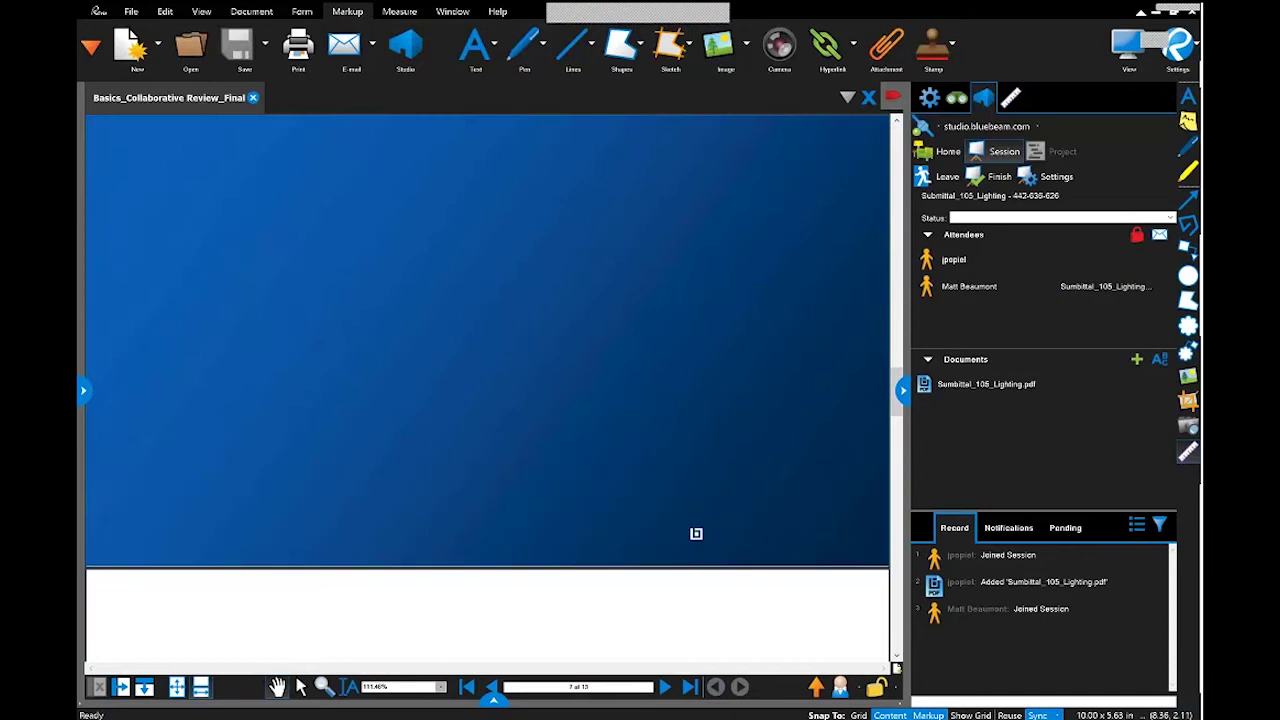
pyautogui.doubleClick(988, 385)
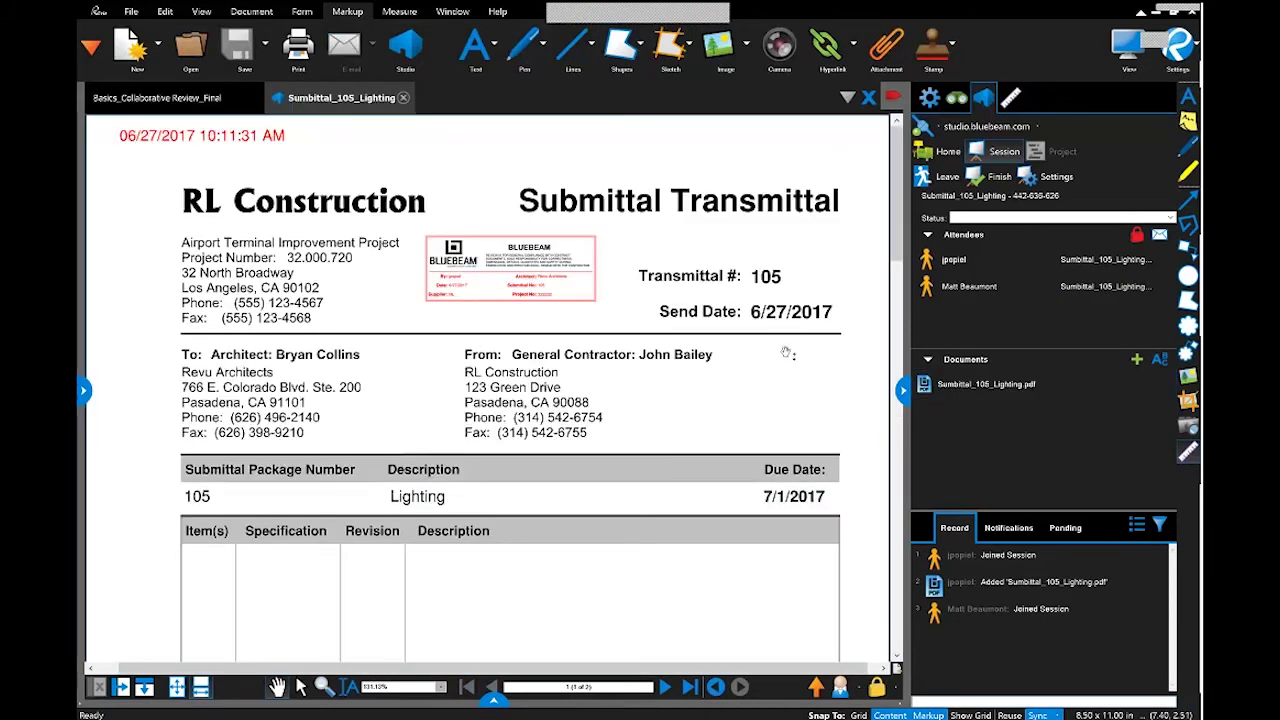
# Look through the transmittal page of the session document and show the whole lighting specification on page 2
pyautogui.scroll(-5, 760, 390)
pyautogui.scroll(-8, 760, 390)
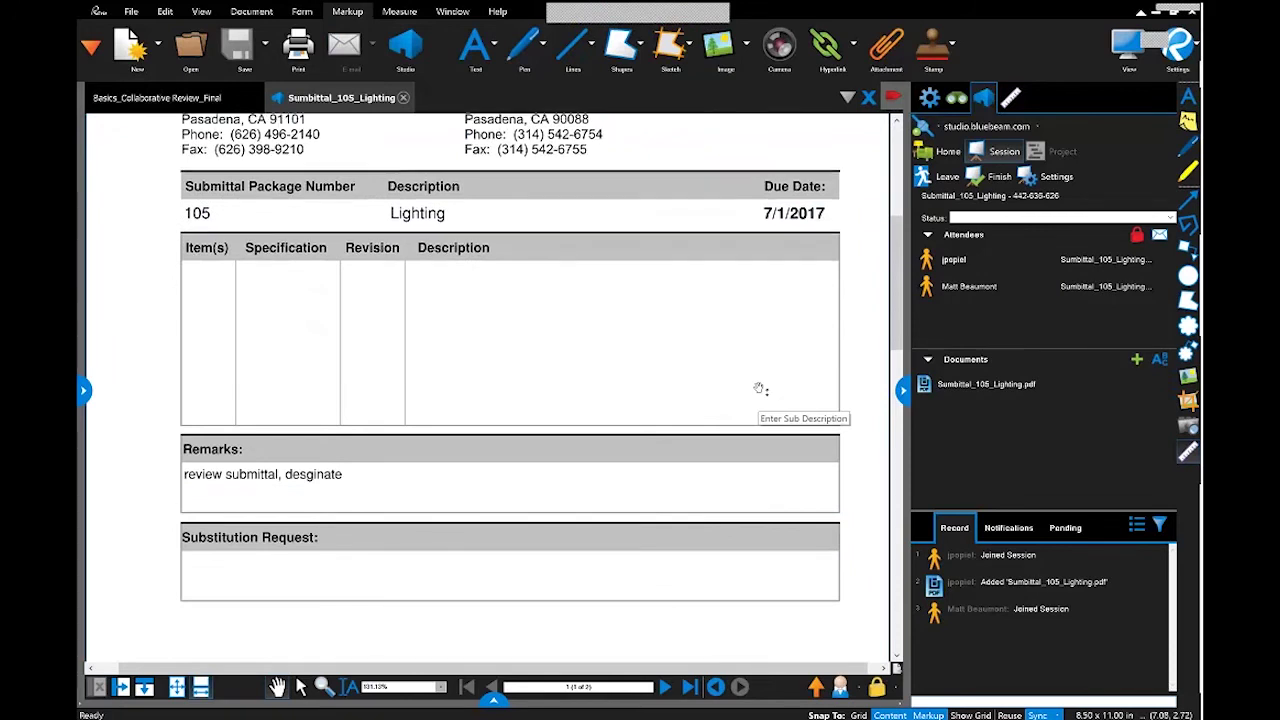
pyautogui.scroll(-3, 762, 390)
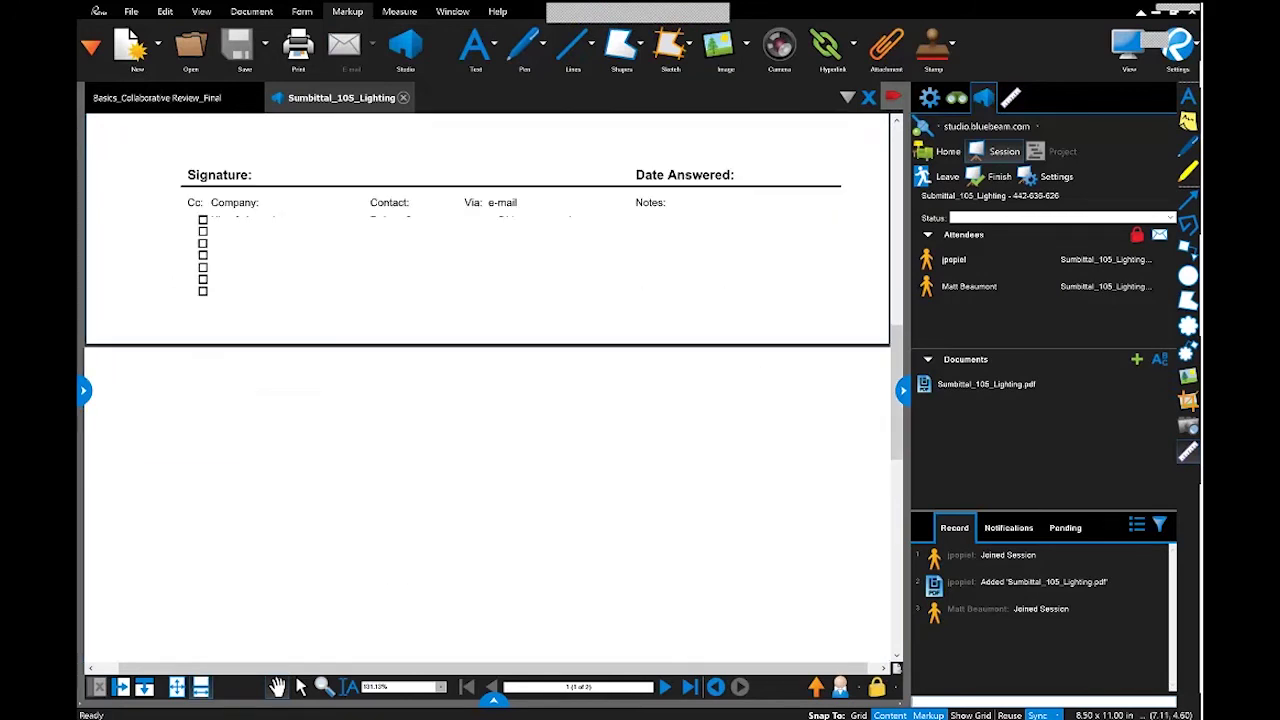
pyautogui.click(665, 688)
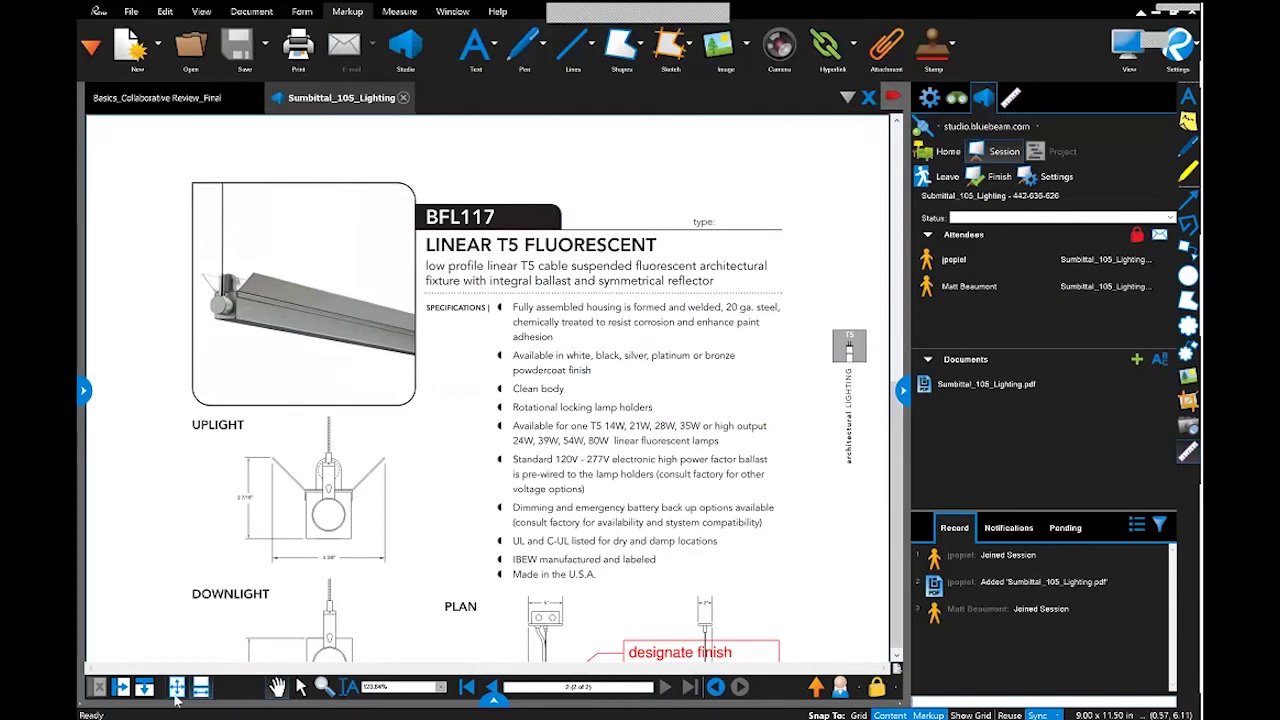
pyautogui.hotkey('ctrl', '0')
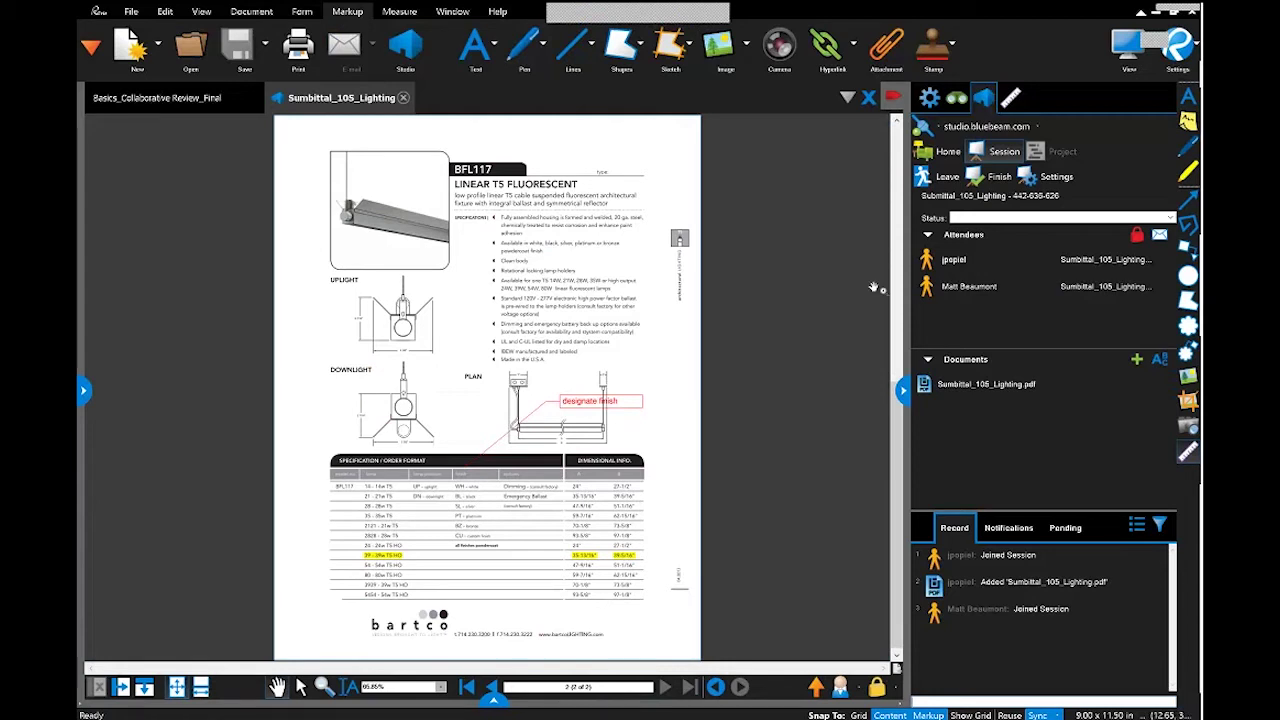
# Examine the session's attendee details, its invitation form and the recorded attendee activity
pyautogui.click(1075, 290)
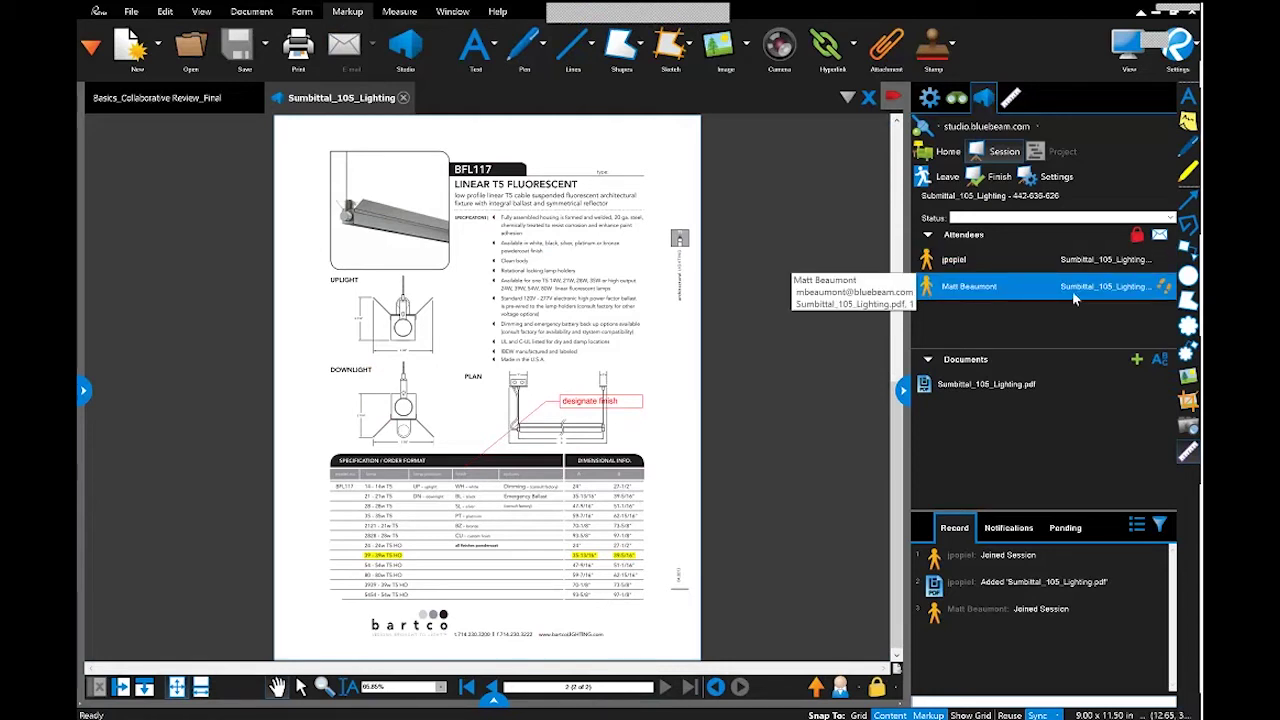
pyautogui.click(1161, 237)
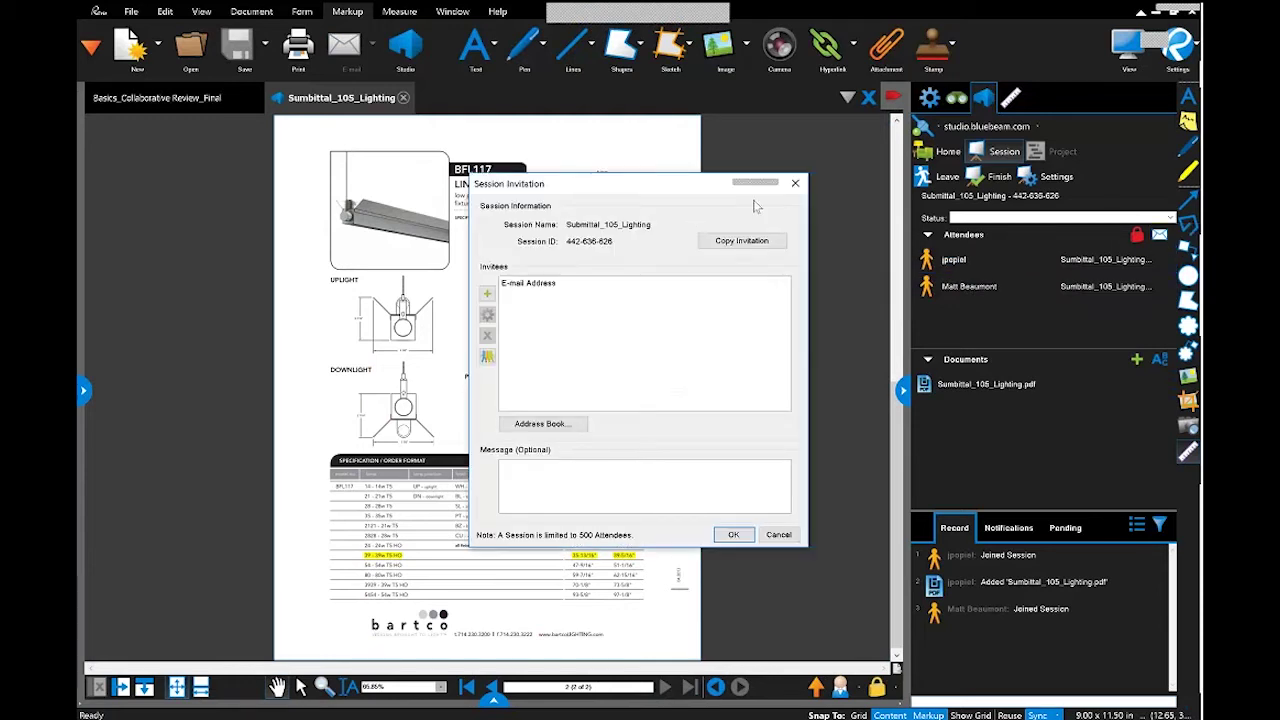
pyautogui.click(796, 184)
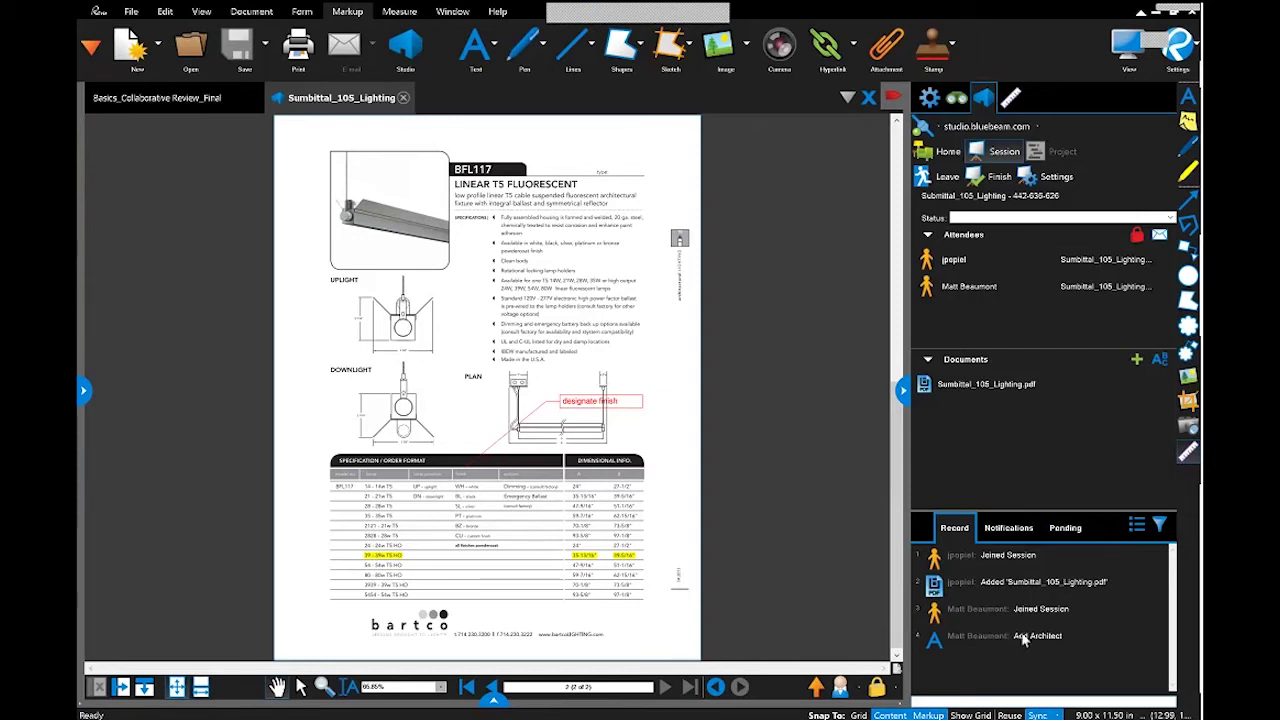
pyautogui.moveTo(1018, 621)
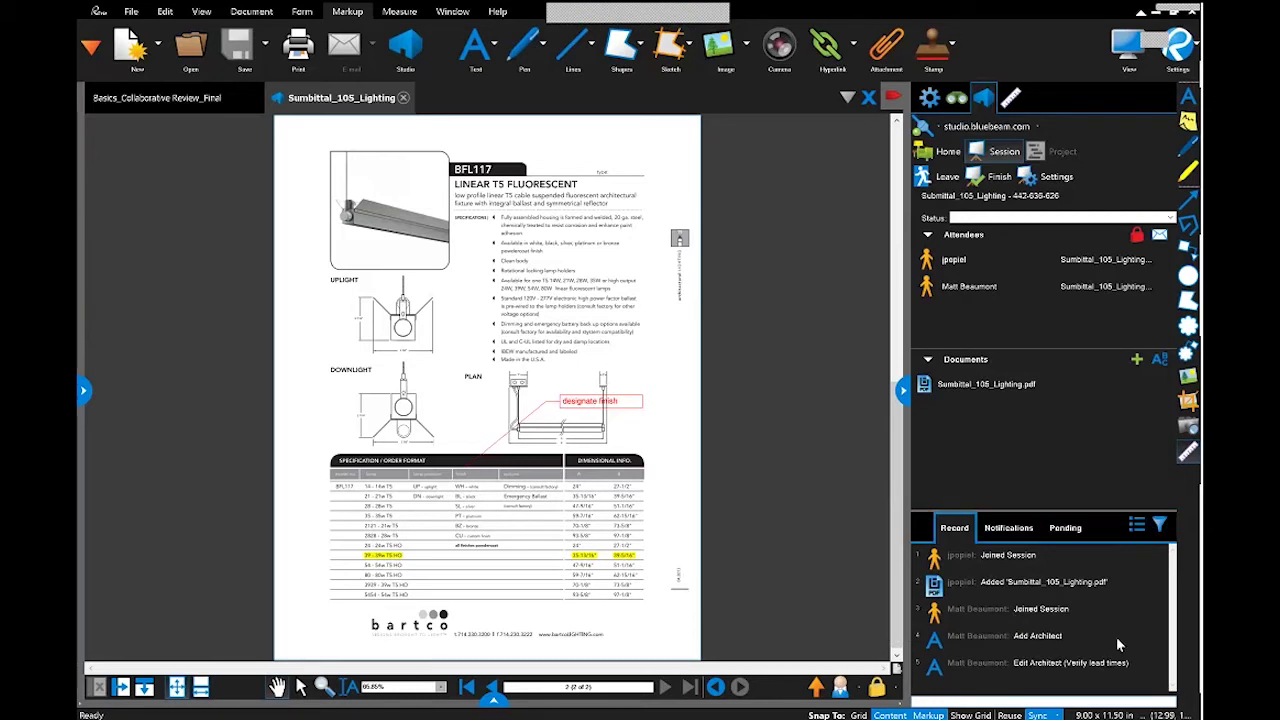
pyautogui.moveTo(1046, 585)
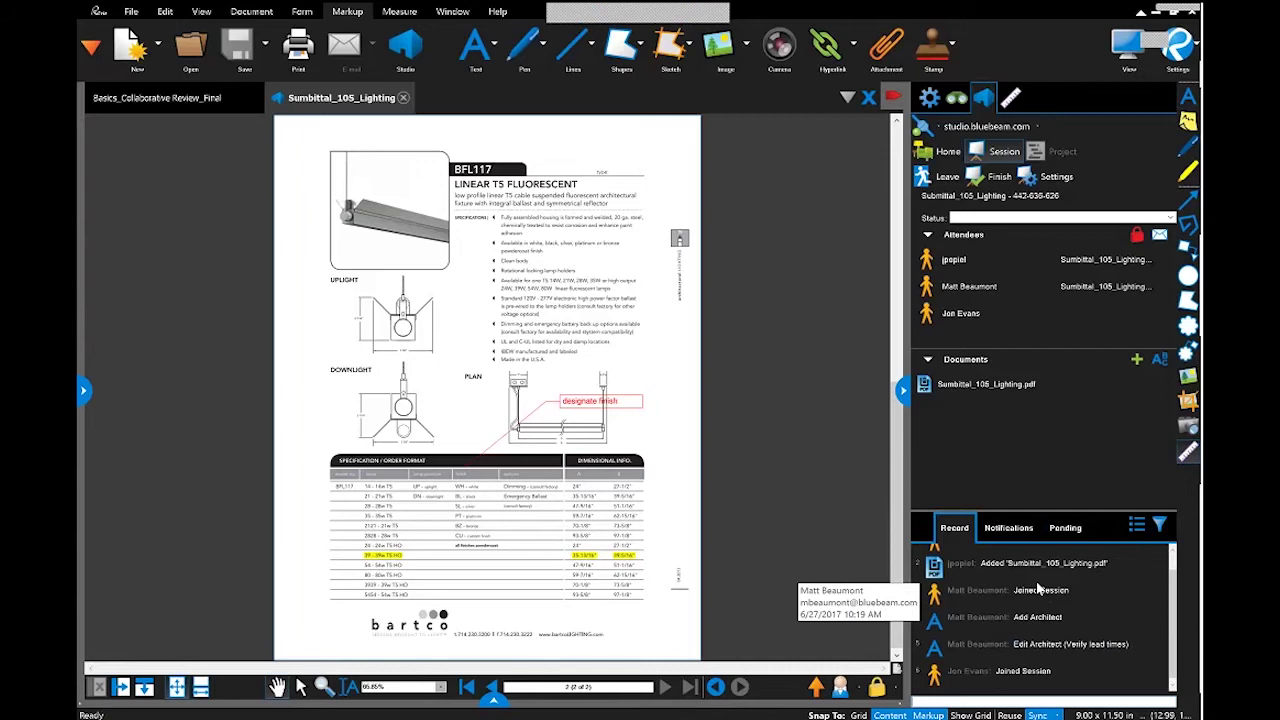
pyautogui.moveTo(1092, 640)
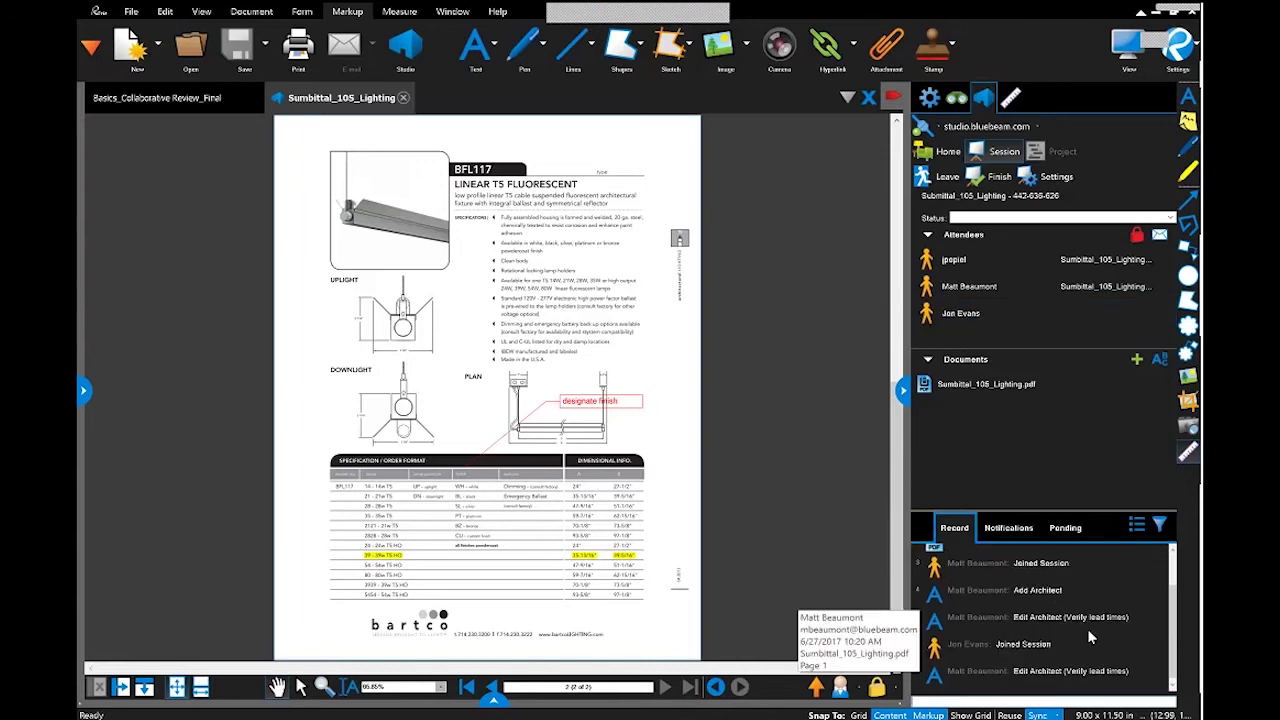
pyautogui.click(1150, 287)
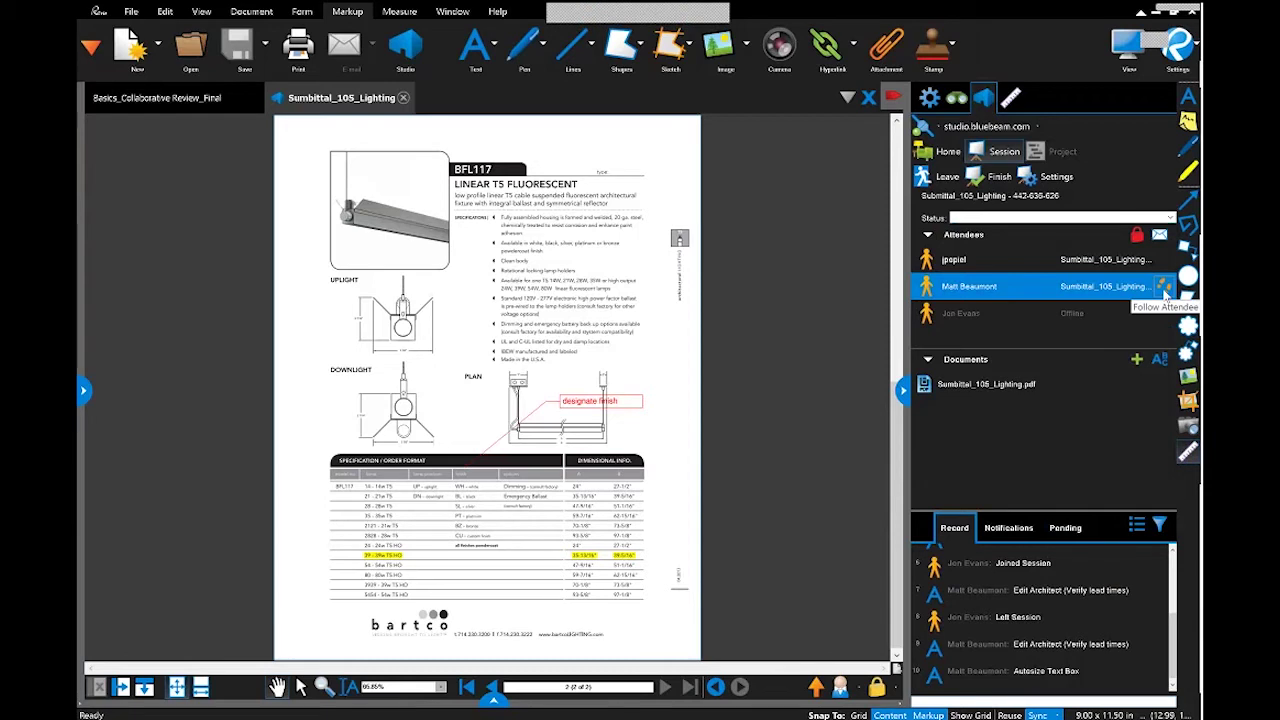
pyautogui.moveTo(1073, 617)
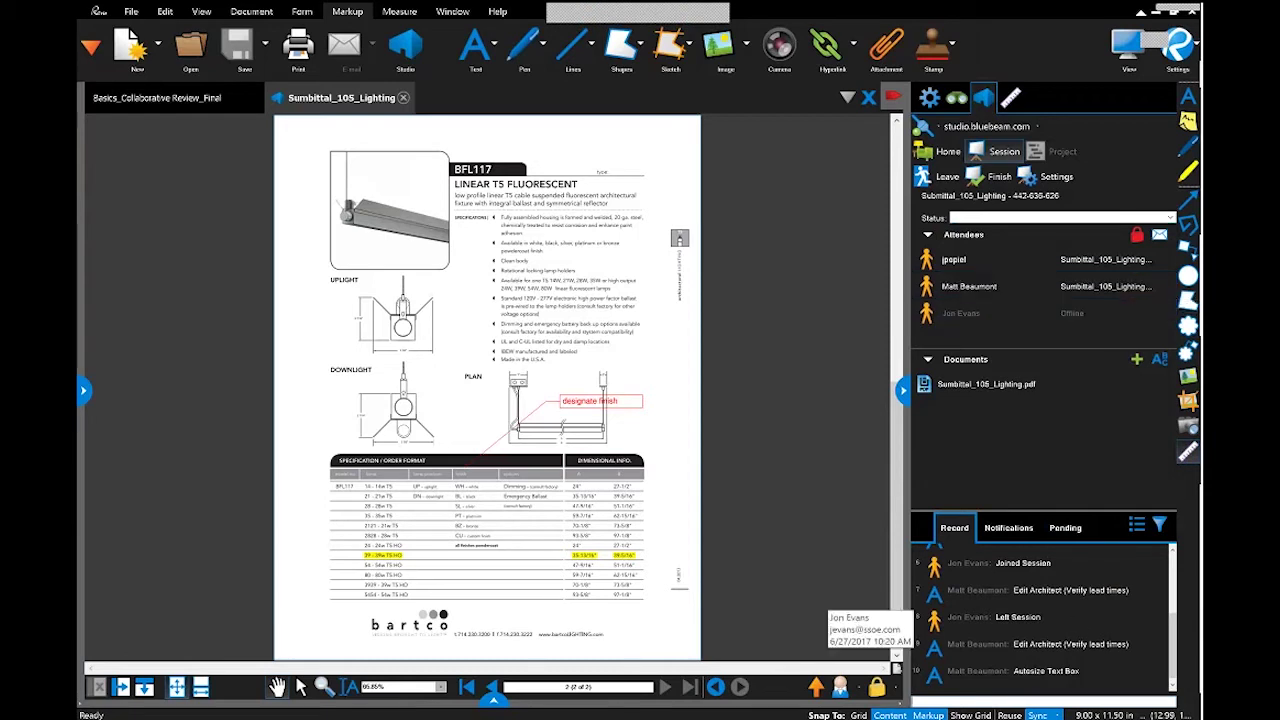
# Try a session expiration date of July 5, 2017, review the attendee access and permission settings, and leave without applying
pyautogui.click(1054, 181)
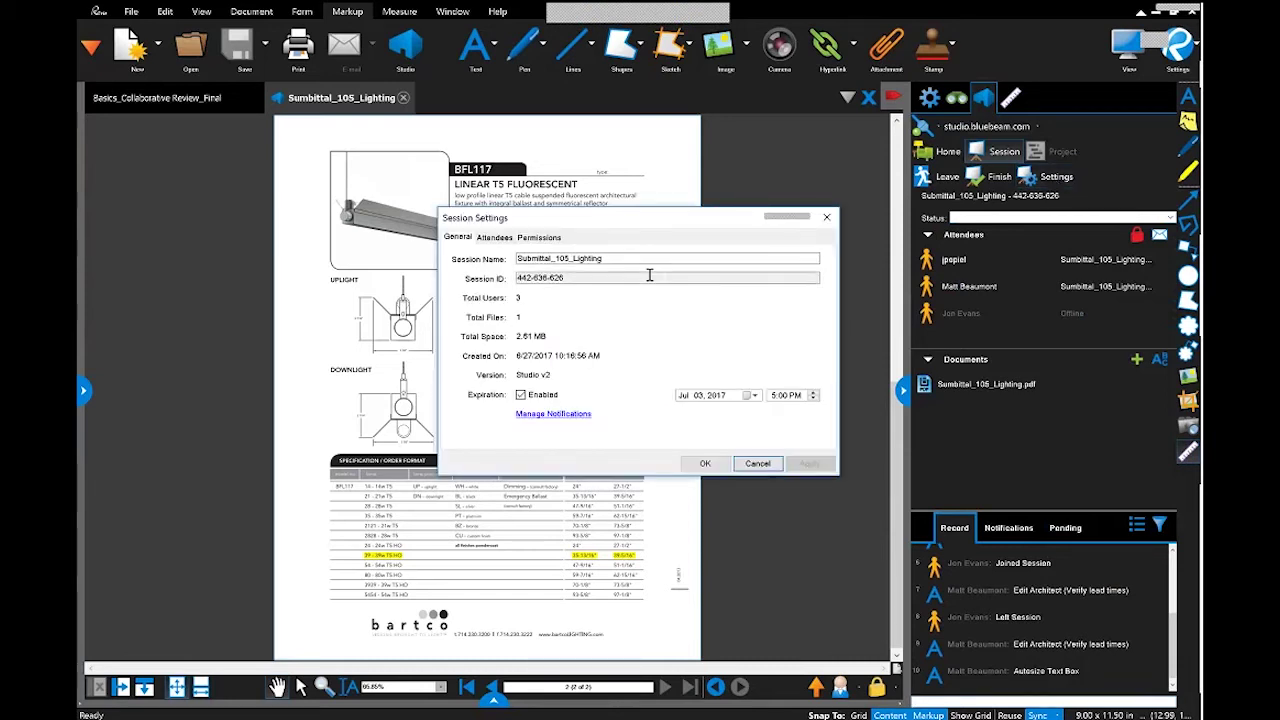
pyautogui.click(748, 395)
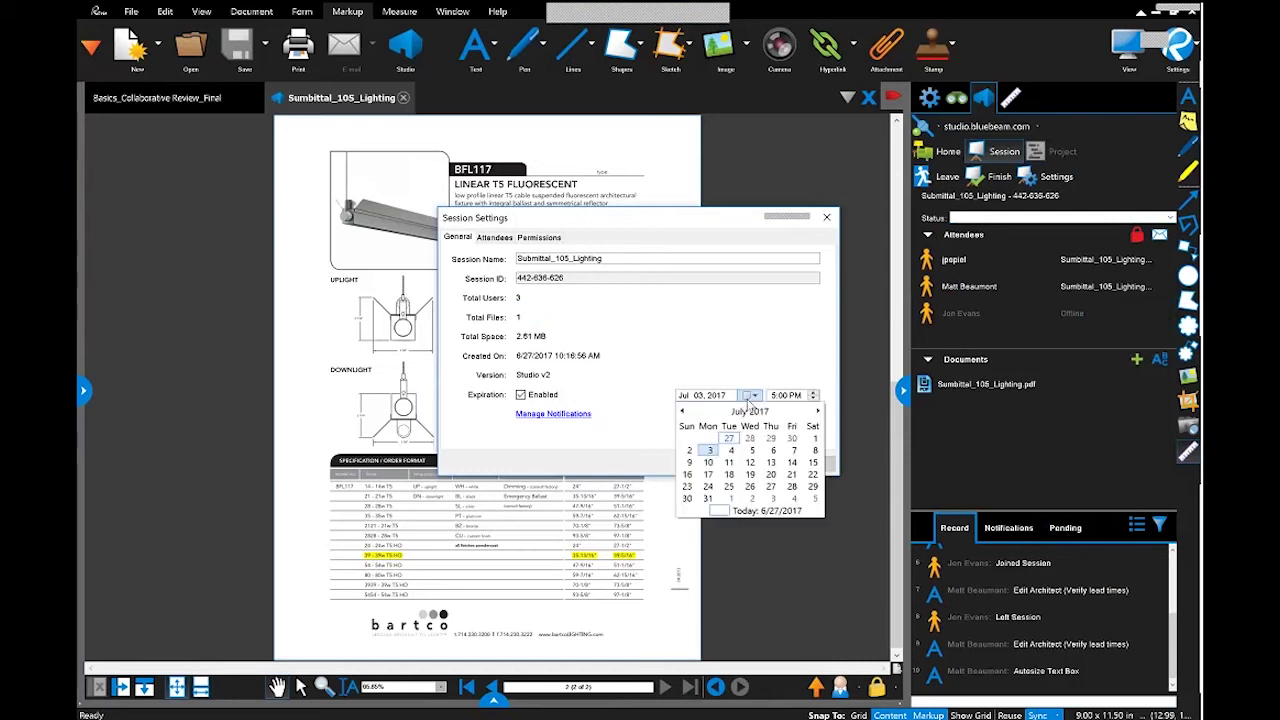
pyautogui.click(752, 450)
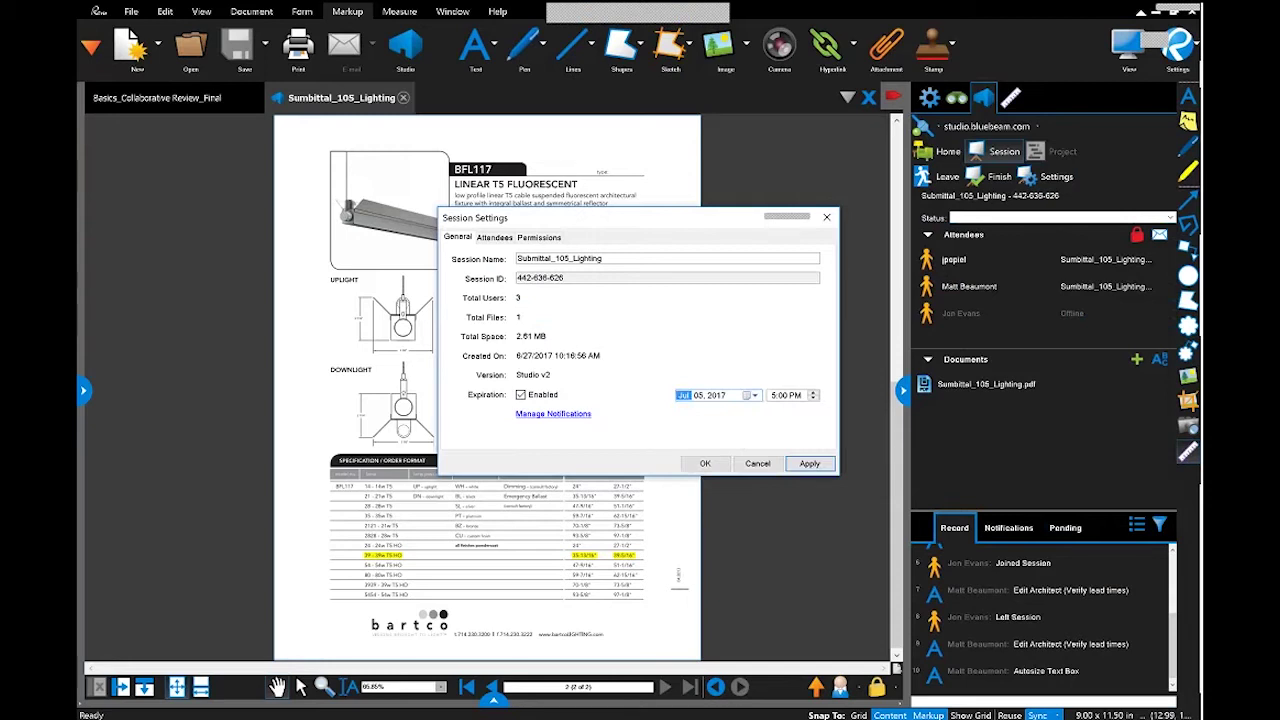
pyautogui.click(495, 238)
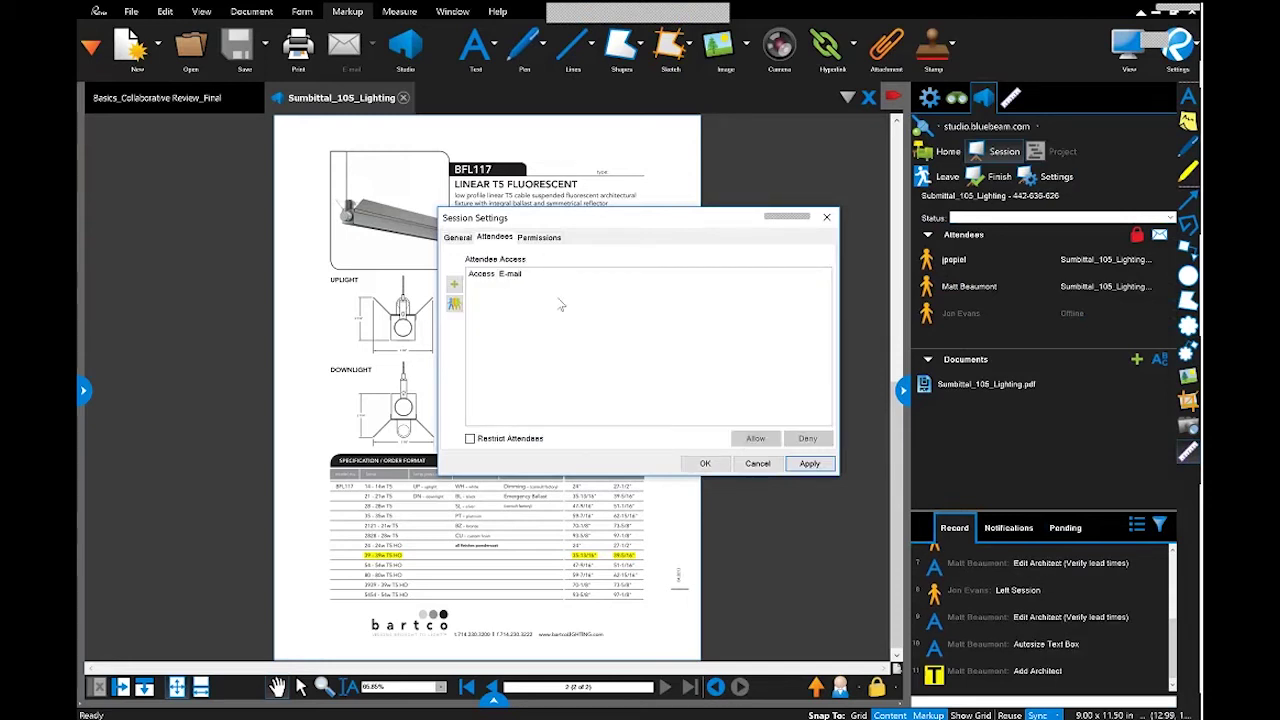
pyautogui.click(538, 238)
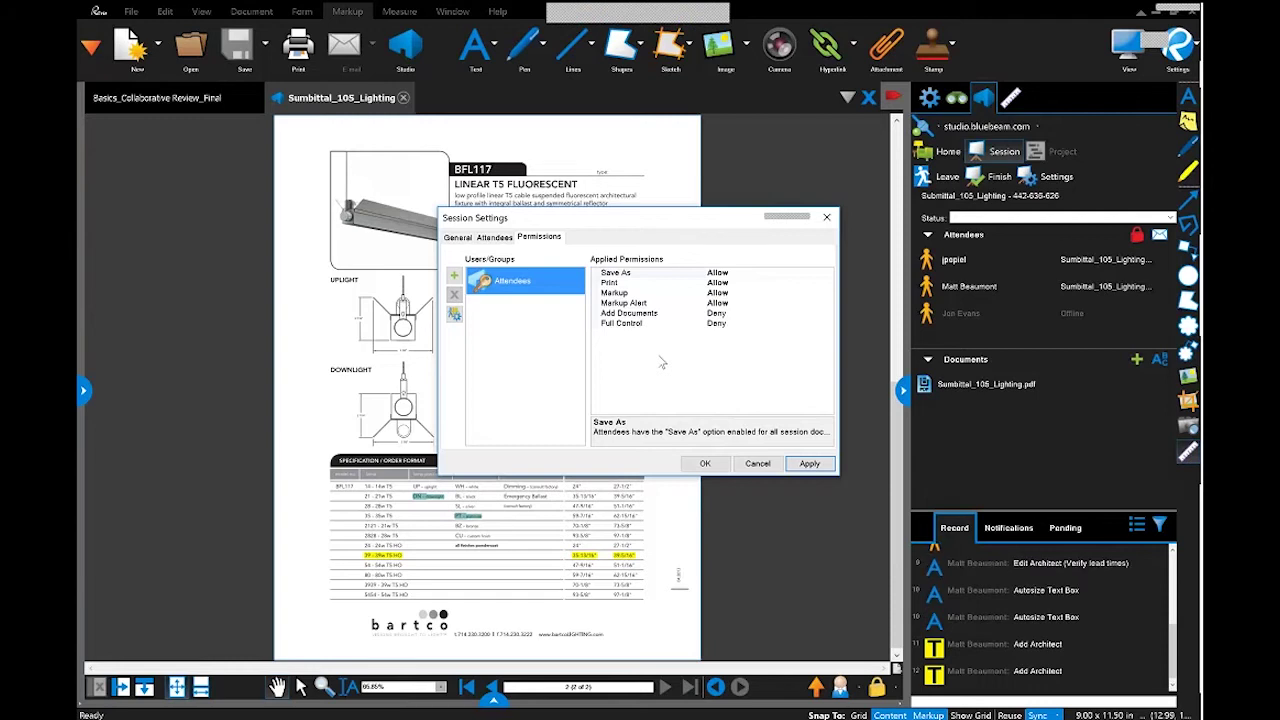
pyautogui.click(494, 237)
pyautogui.click(827, 218)
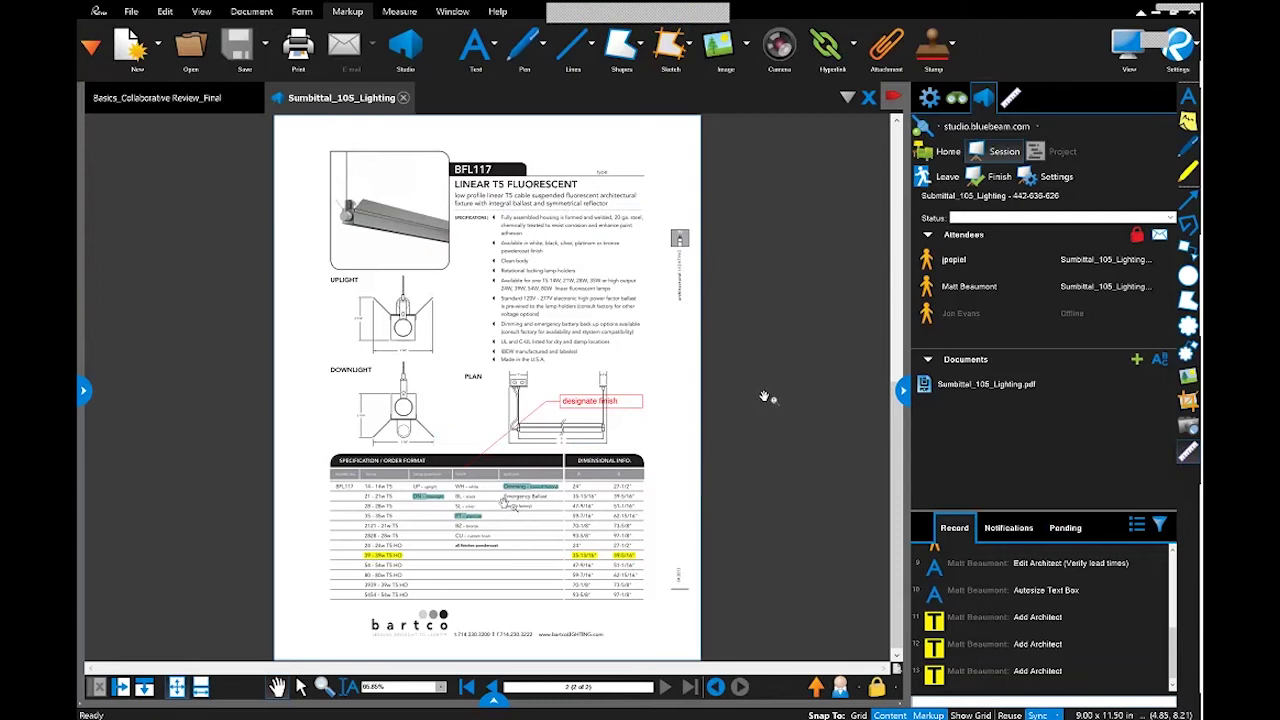
# Trace the three Architect highlights from the session record to the specification table on page 2
pyautogui.click(1055, 620)
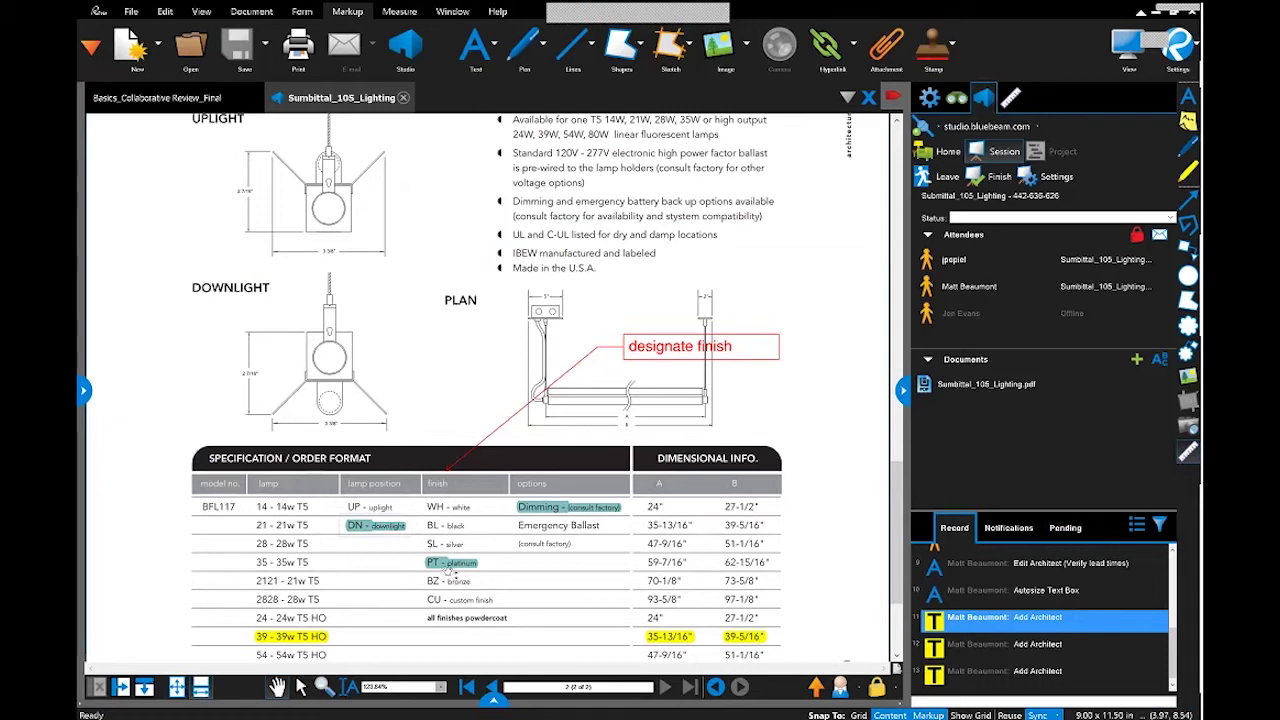
pyautogui.click(1027, 648)
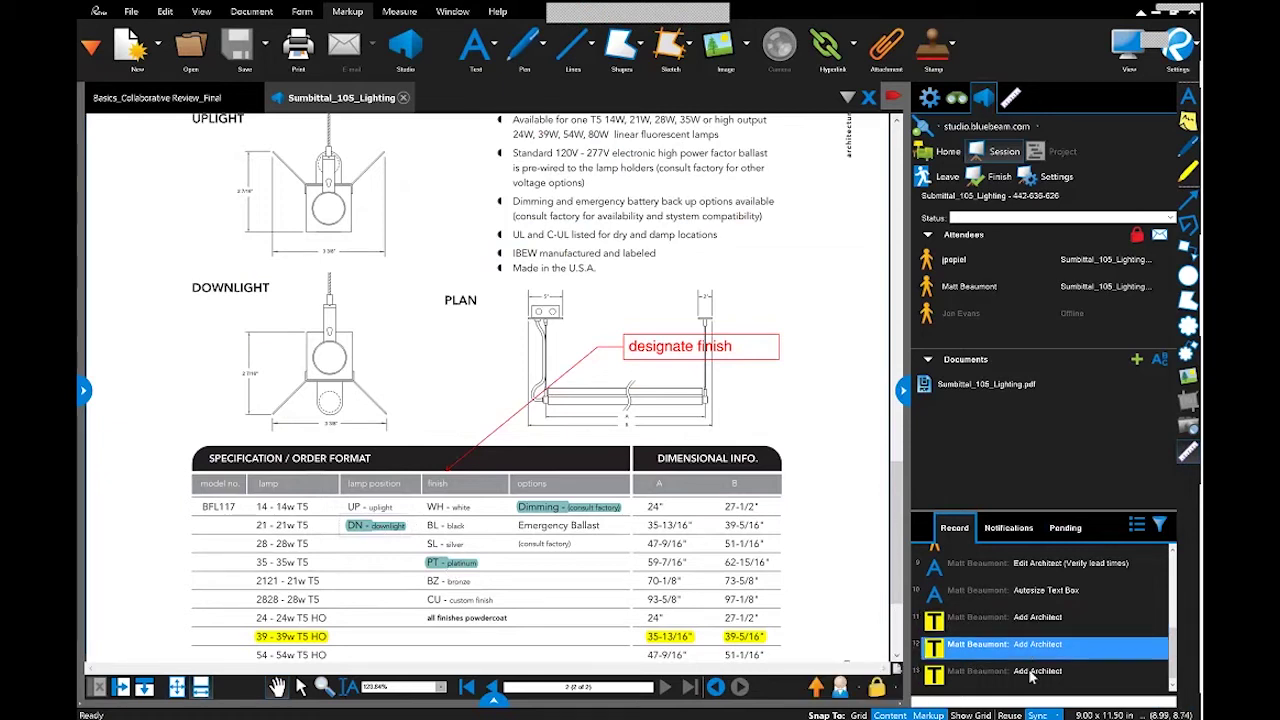
pyautogui.press('Down')
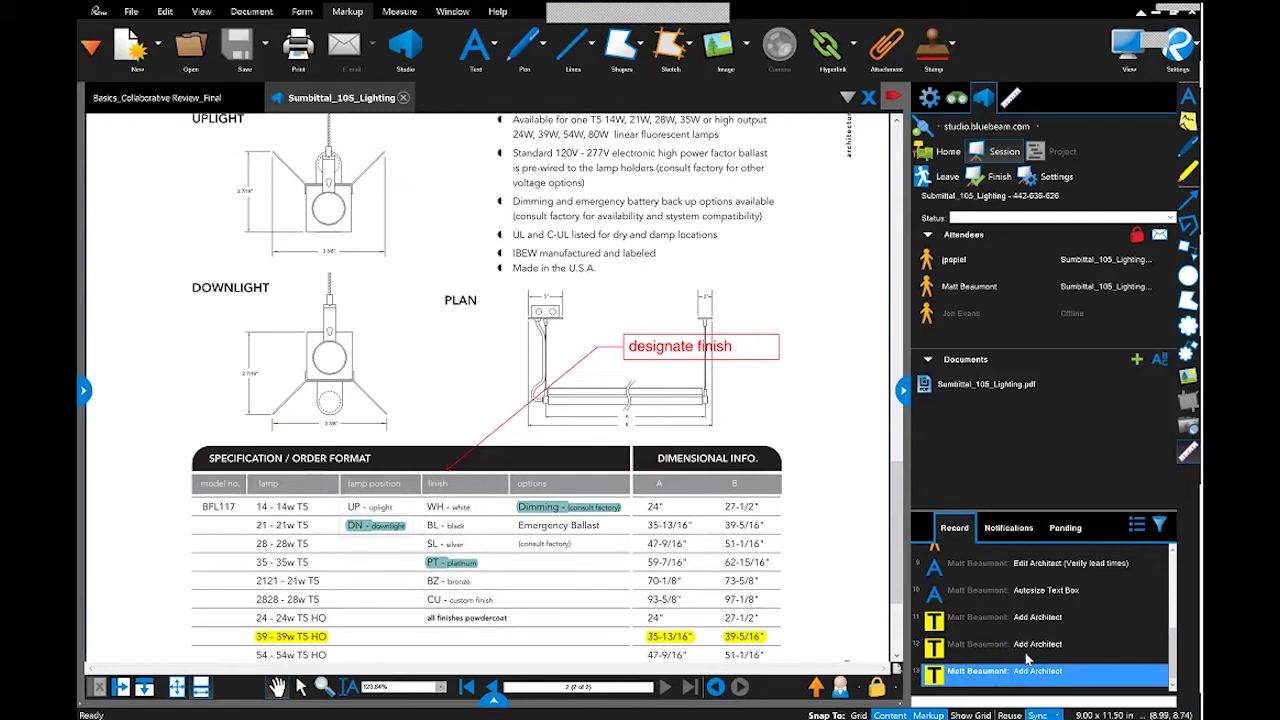
# Show an enlarged markups list, locate the "designate finish" comment and first Architect highlight from it, and hide the list again
pyautogui.click(497, 704)
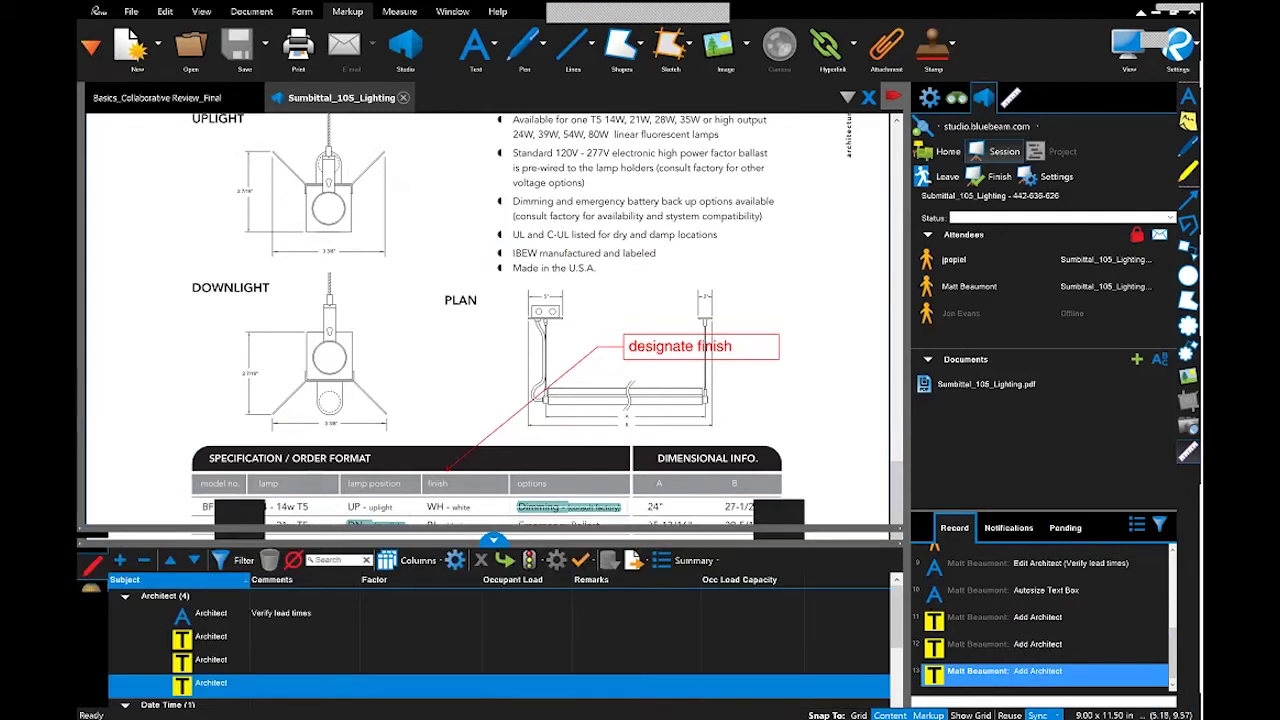
pyautogui.moveTo(595, 468); pyautogui.dragTo(595, 325)
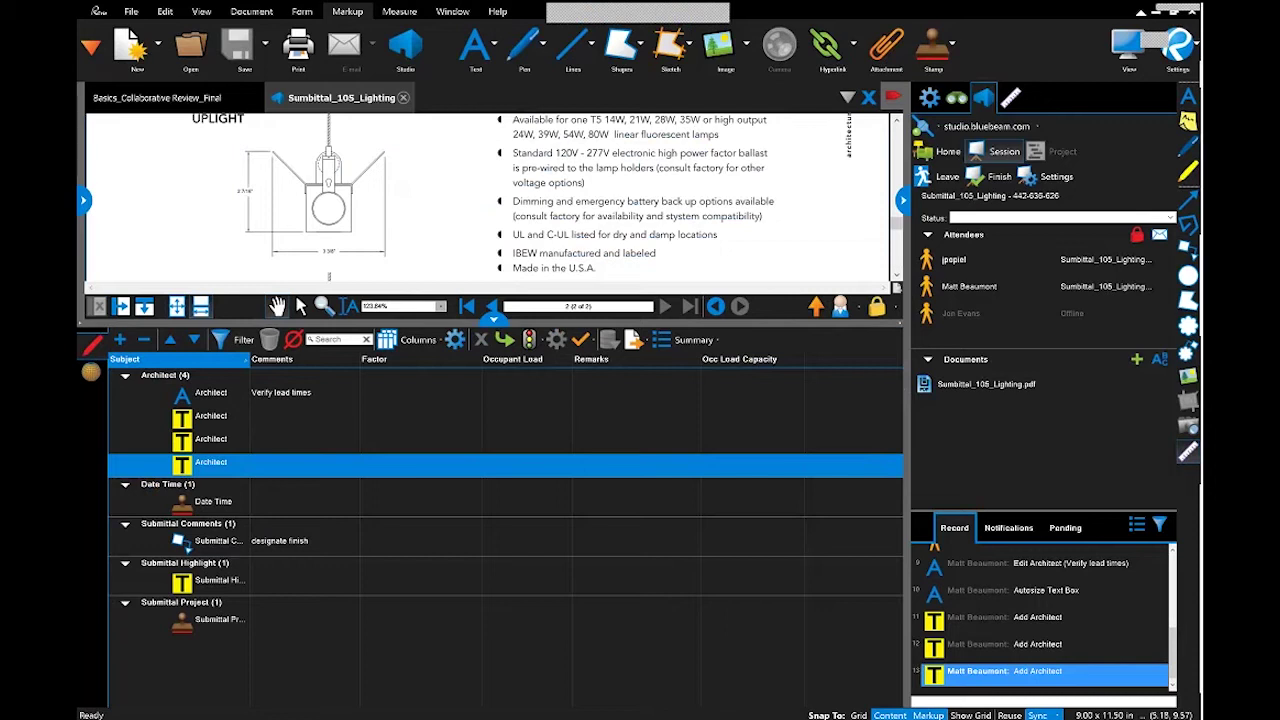
pyautogui.click(229, 550)
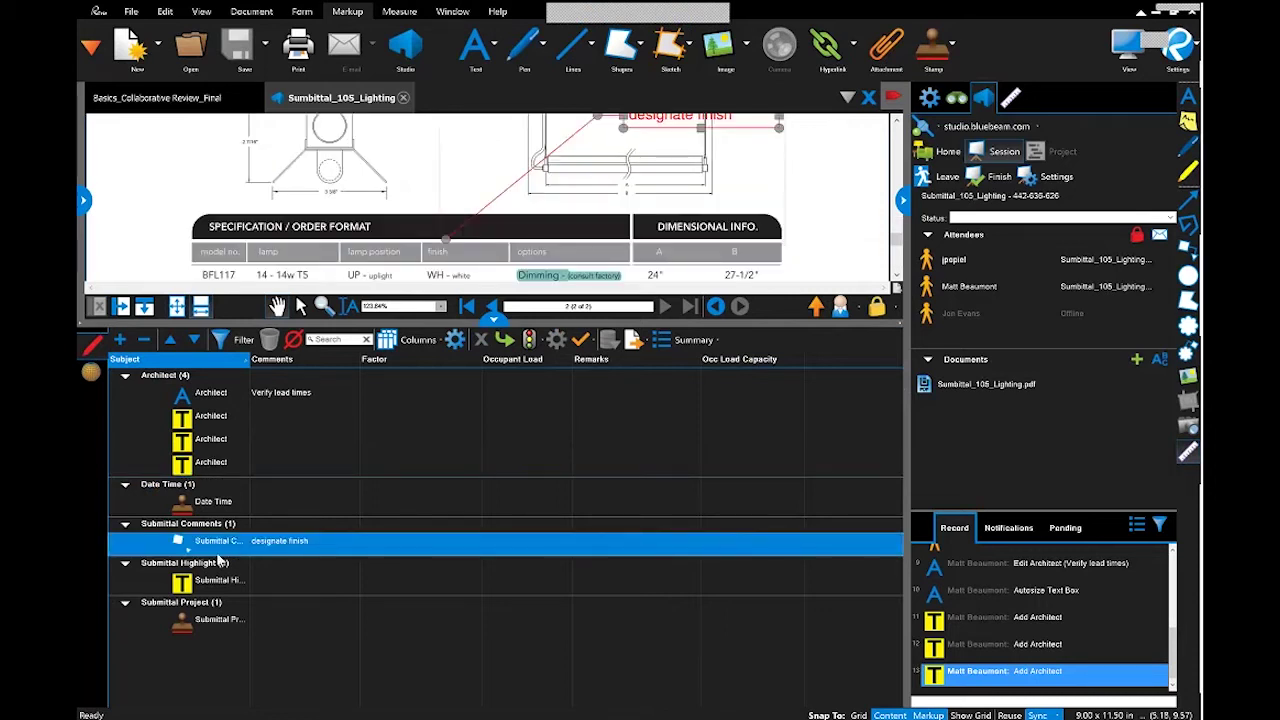
pyautogui.click(217, 426)
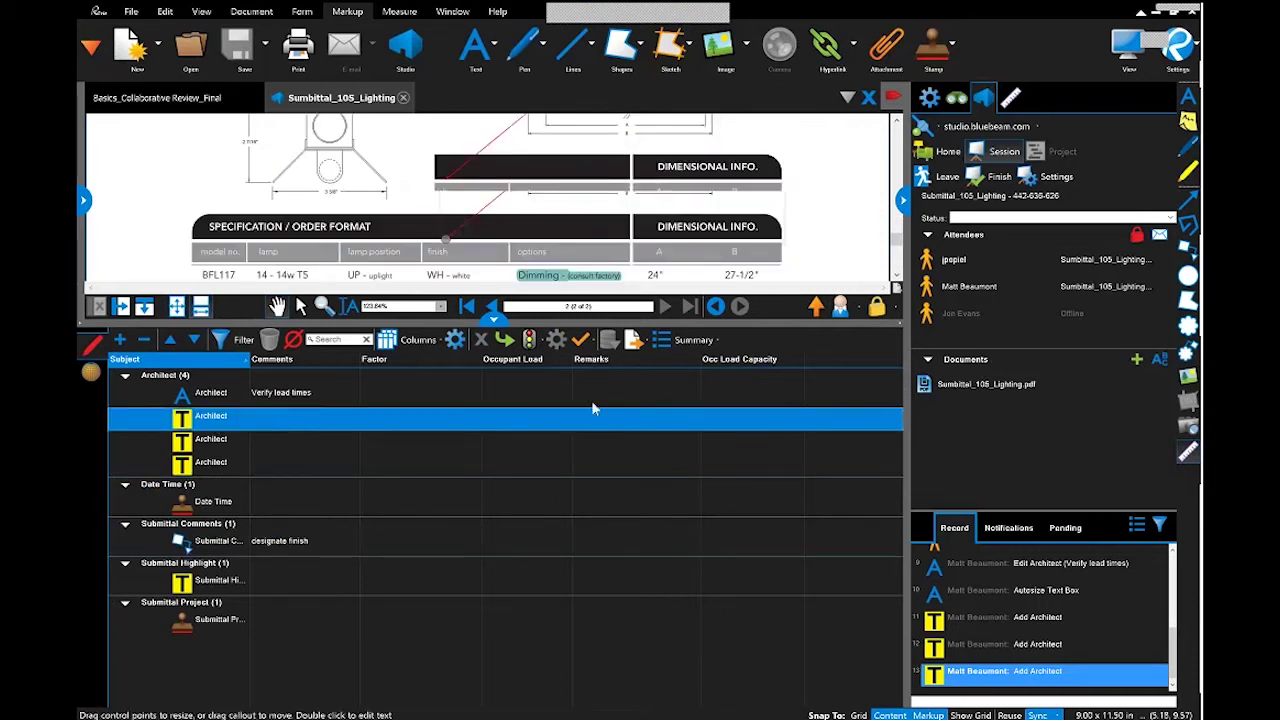
pyautogui.moveTo(505, 320); pyautogui.dragTo(492, 540)
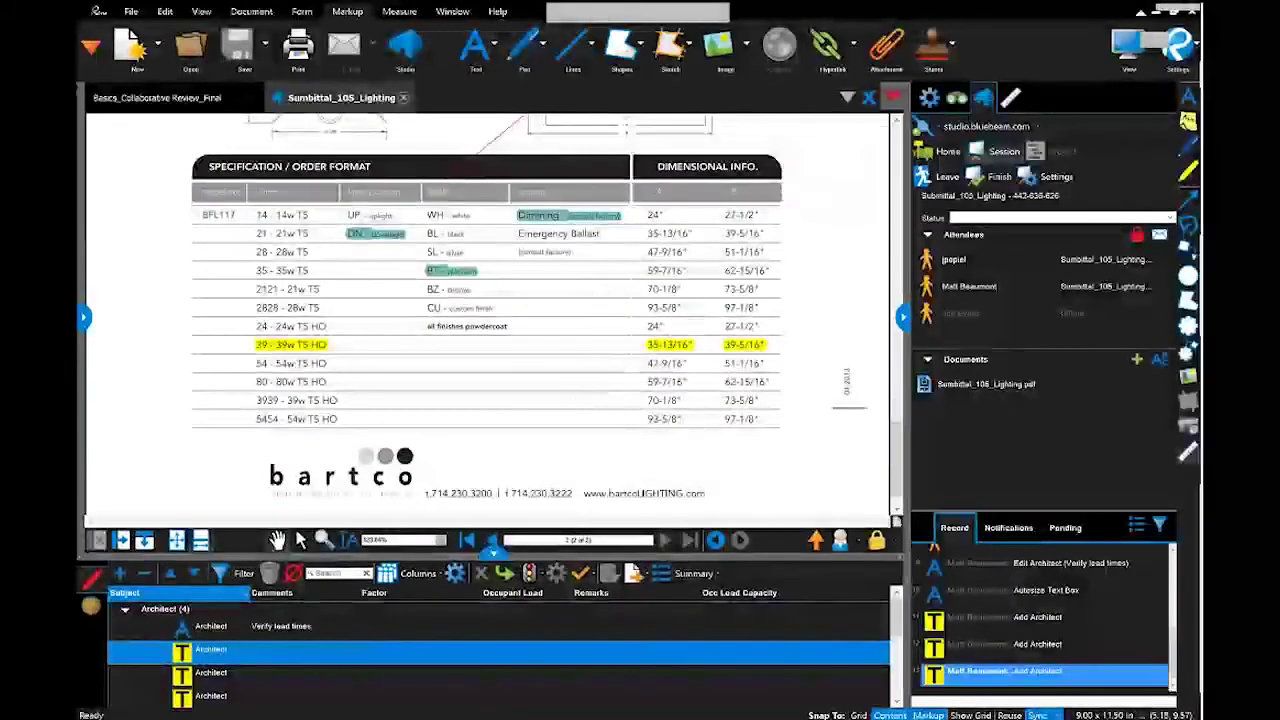
pyautogui.click(492, 549)
# Reply to the Architect markup "Verify lead times" in the markups list with "Lead time is 4 days", and hide the list
pyautogui.scroll(3, 548, 440)
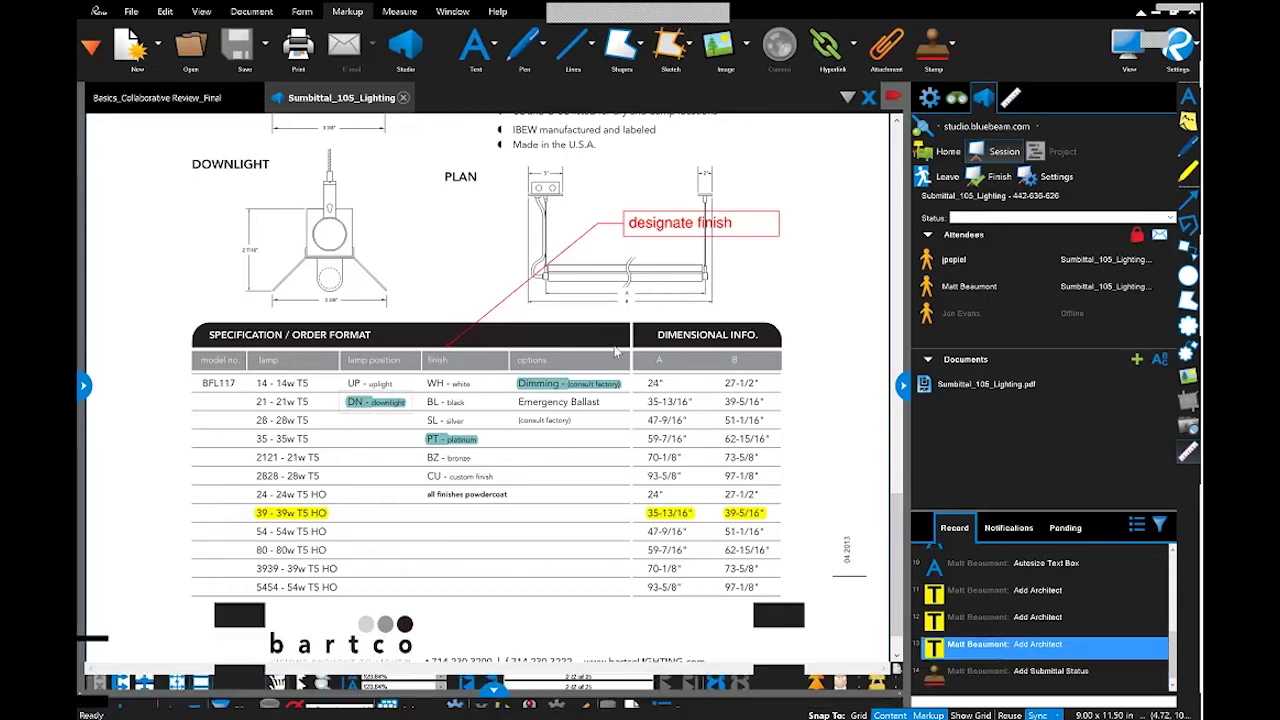
pyautogui.click(493, 698)
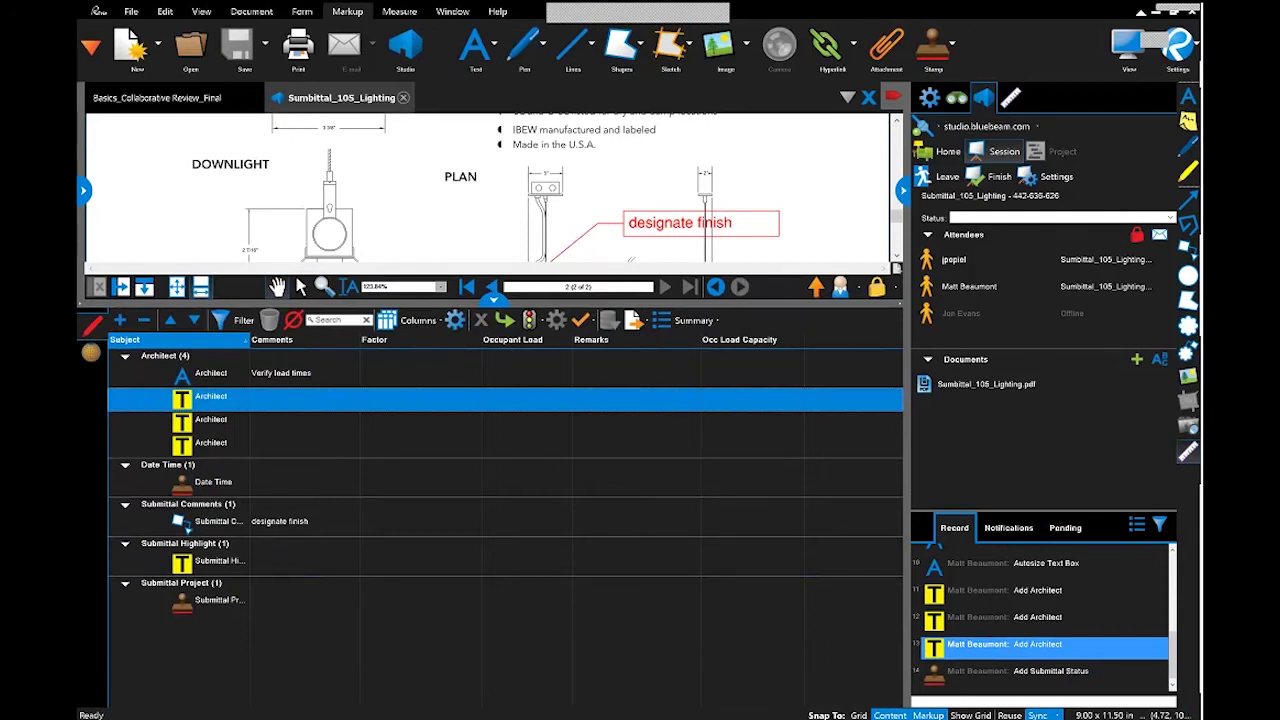
pyautogui.click(294, 376)
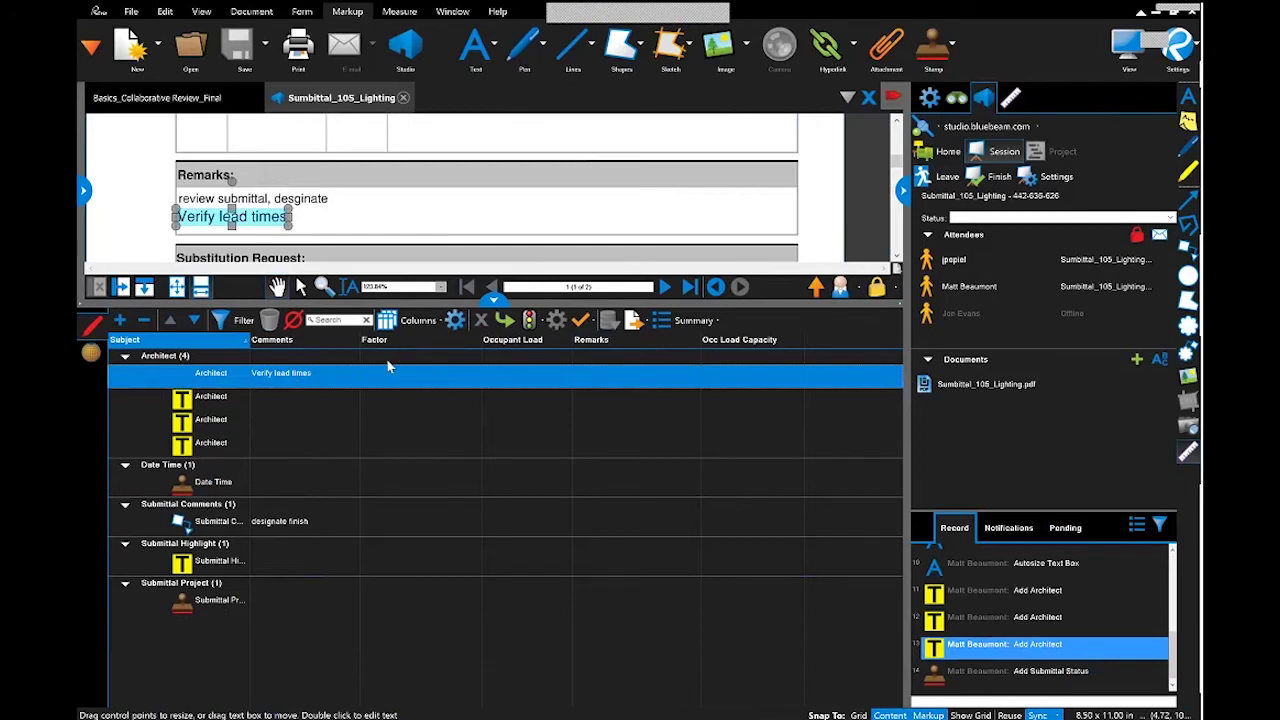
pyautogui.rightClick(297, 381)
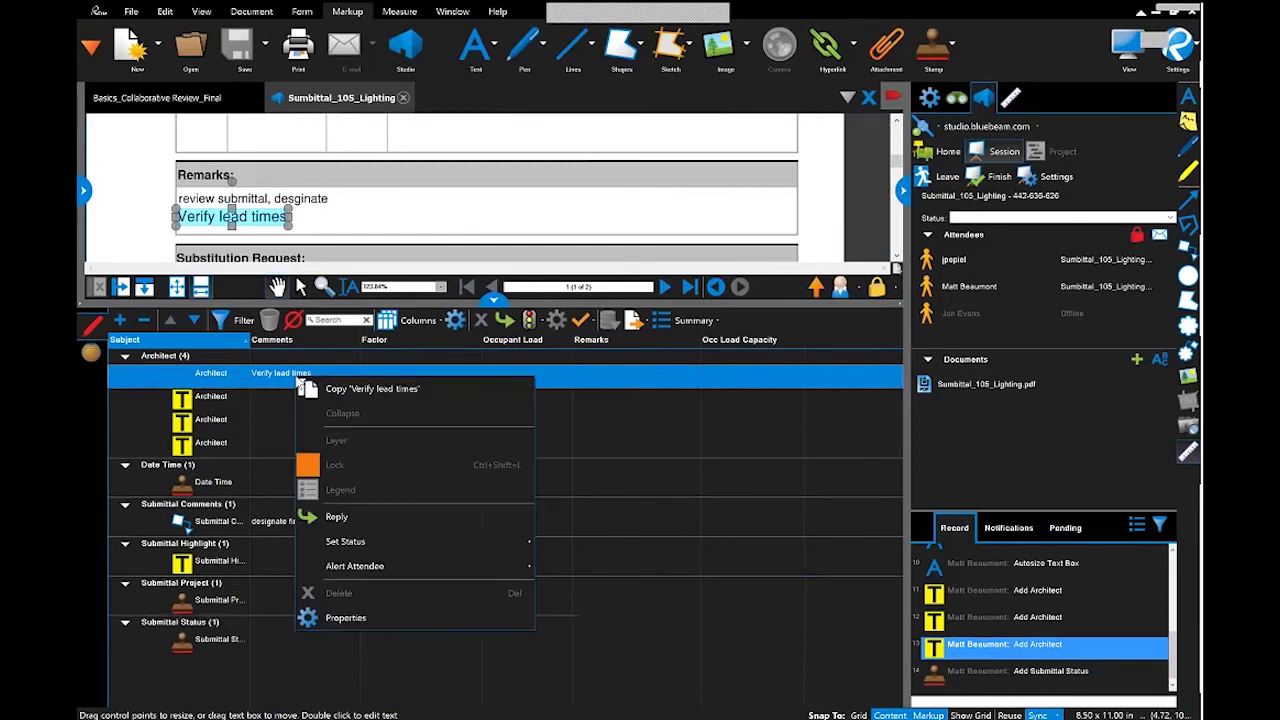
pyautogui.click(338, 518)
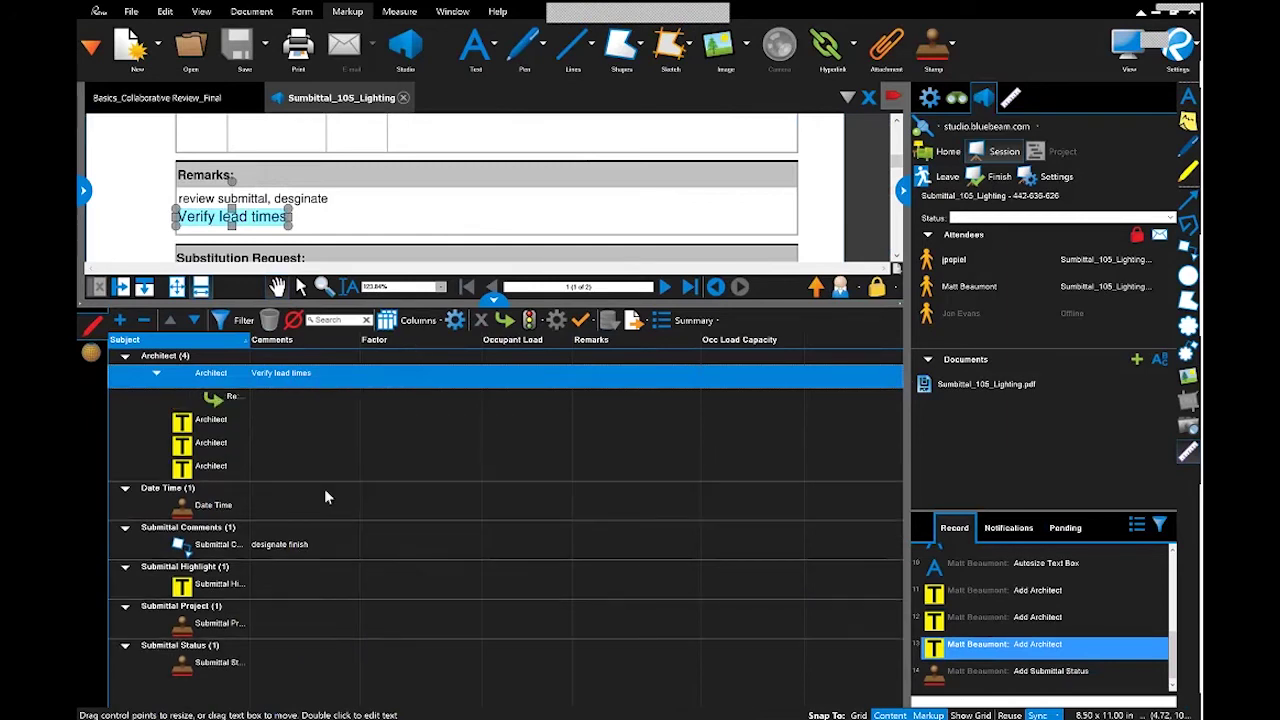
pyautogui.write('Le')
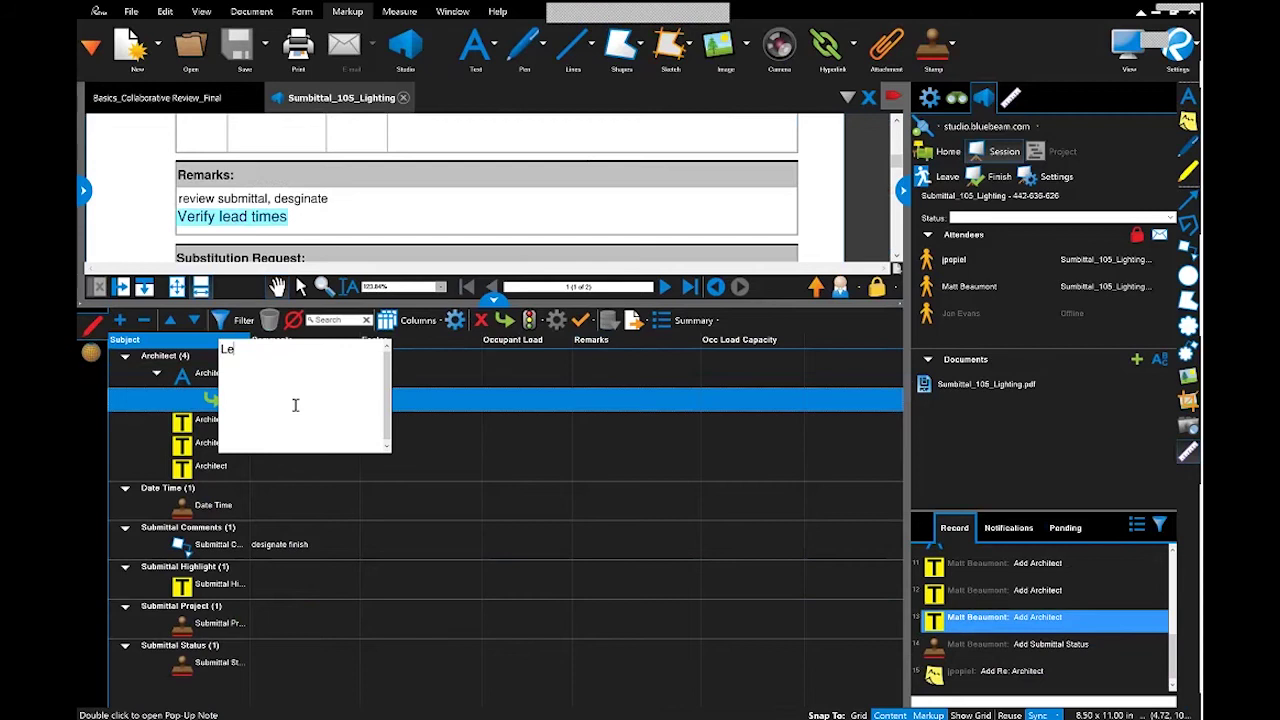
pyautogui.write('ad time is 4 days')
pyautogui.click(485, 425)
pyautogui.click(485, 425)
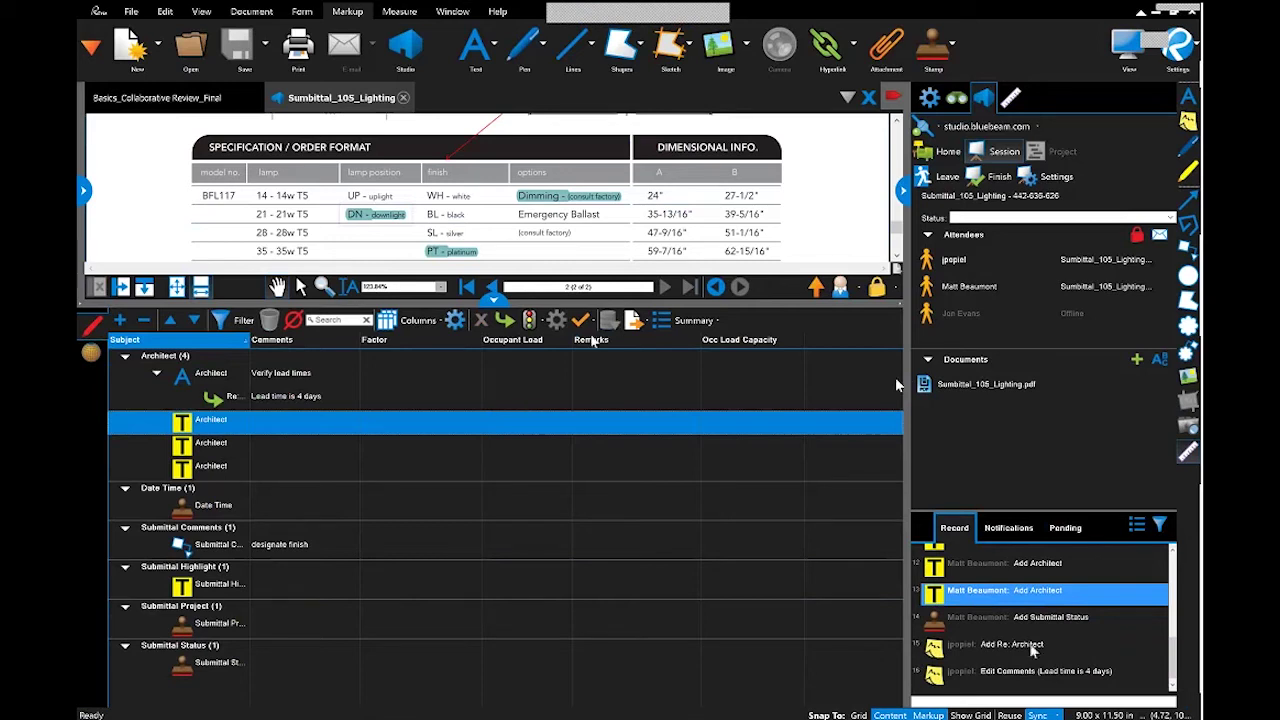
pyautogui.click(493, 299)
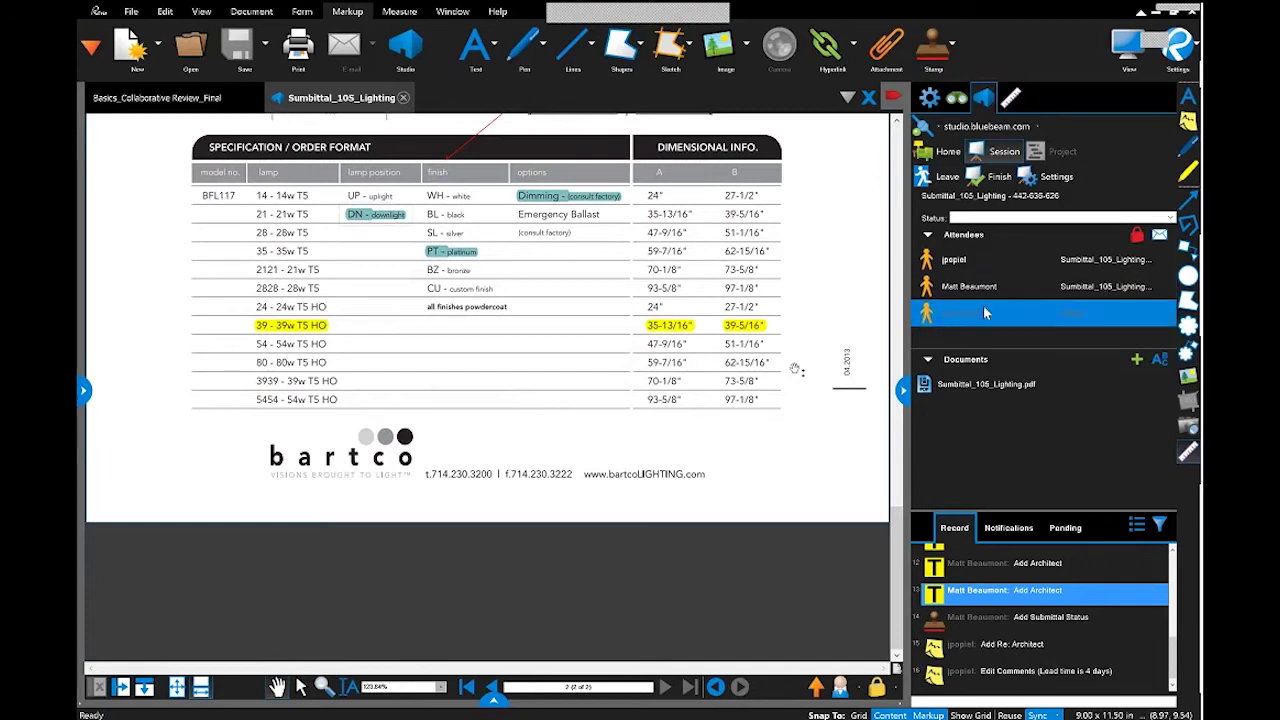
# Widen the session area, set your own session status to Waiting and check the attendees' statuses
pyautogui.moveTo(905, 420); pyautogui.dragTo(789, 419)
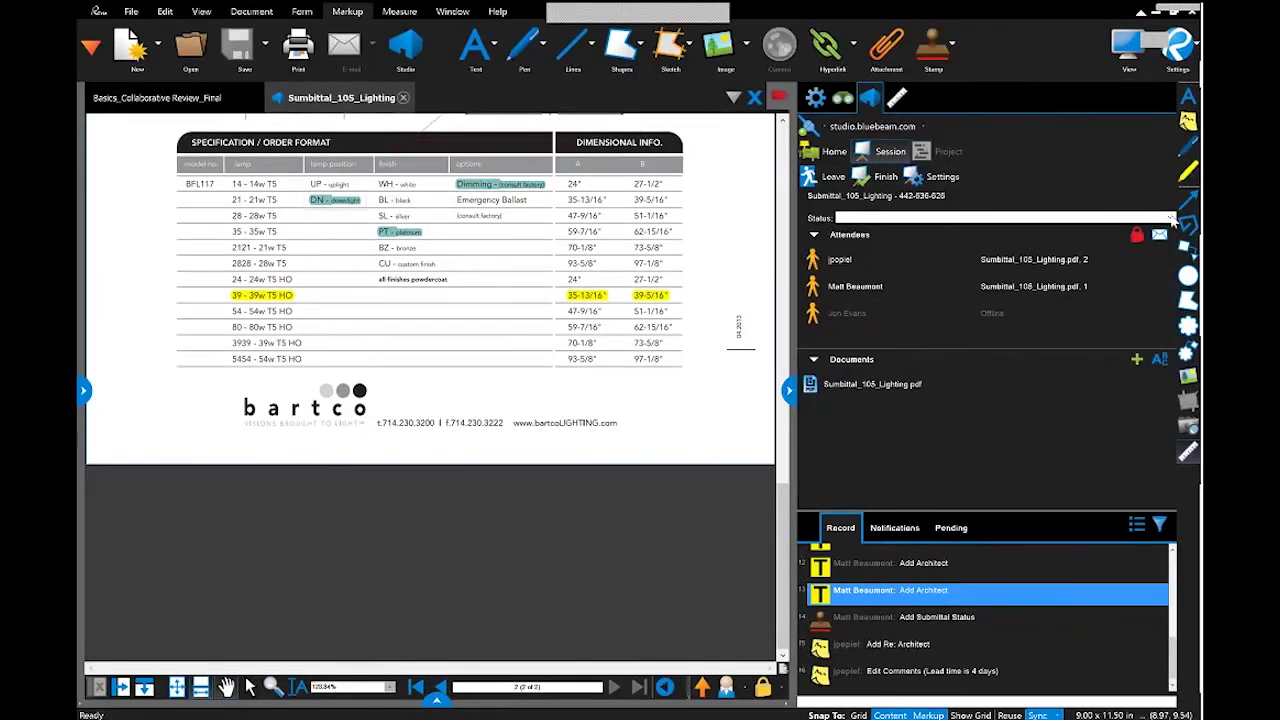
pyautogui.click(1170, 218)
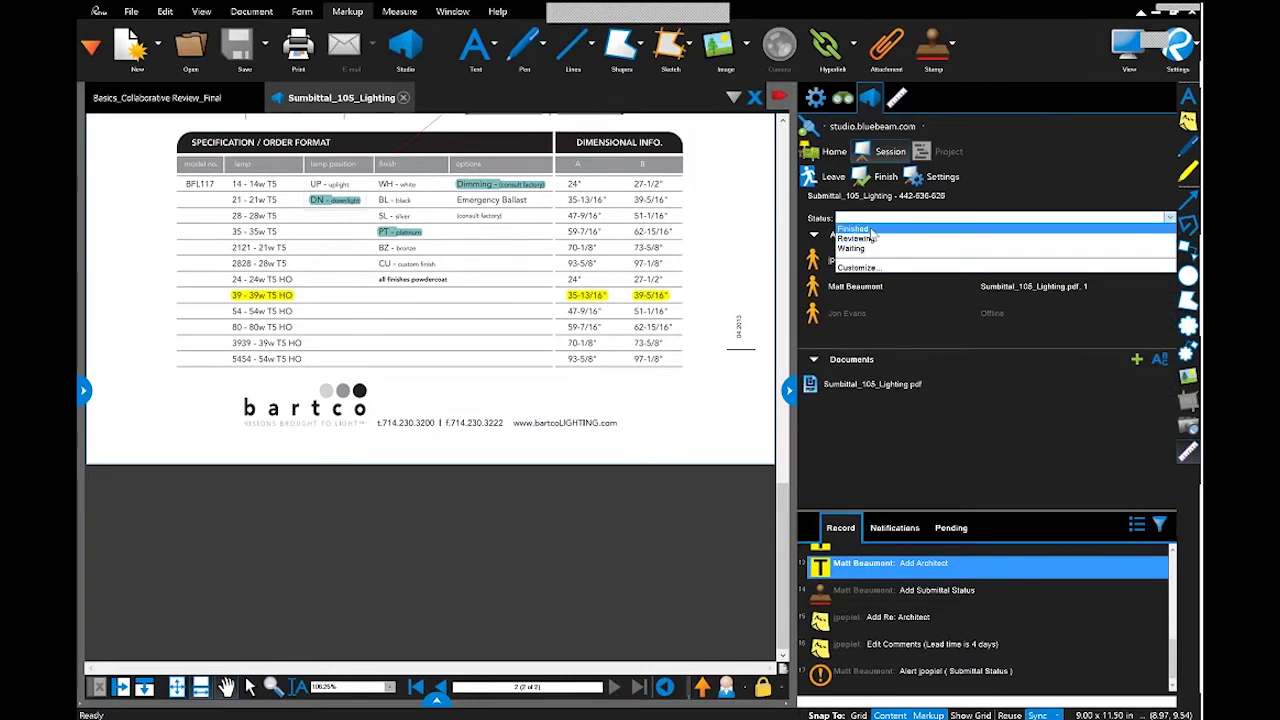
pyautogui.click(873, 249)
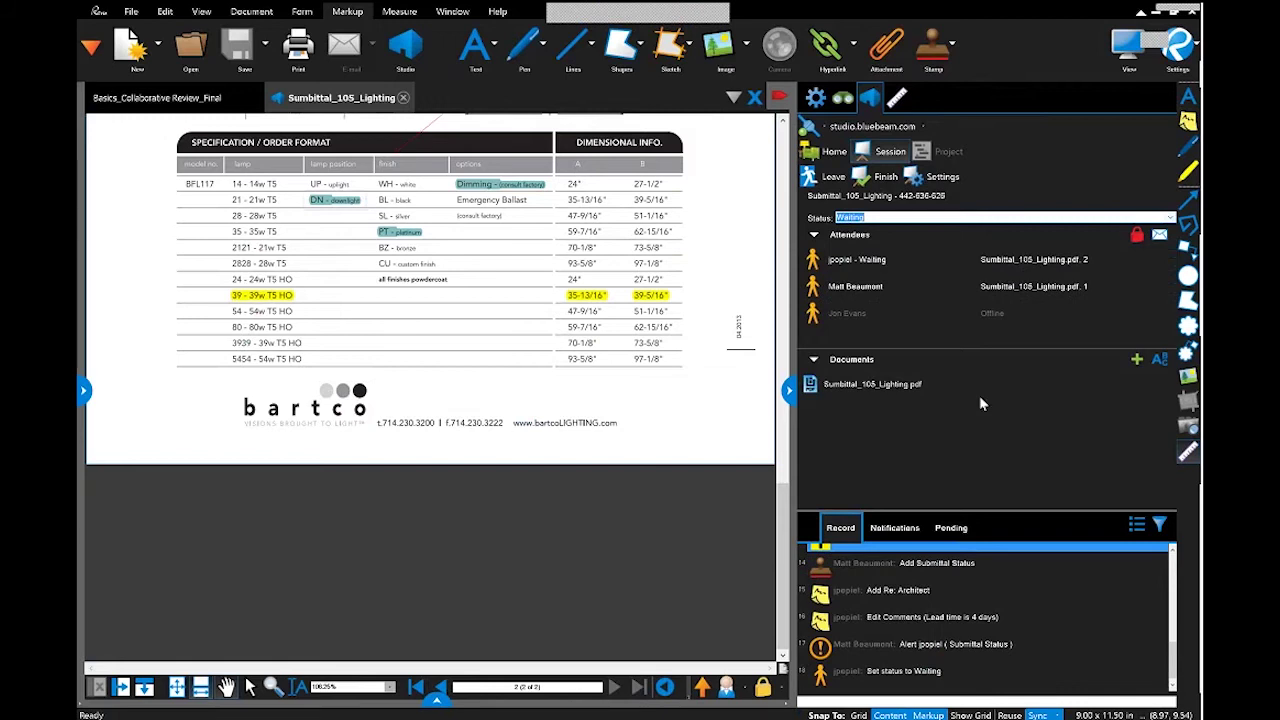
pyautogui.click(884, 262)
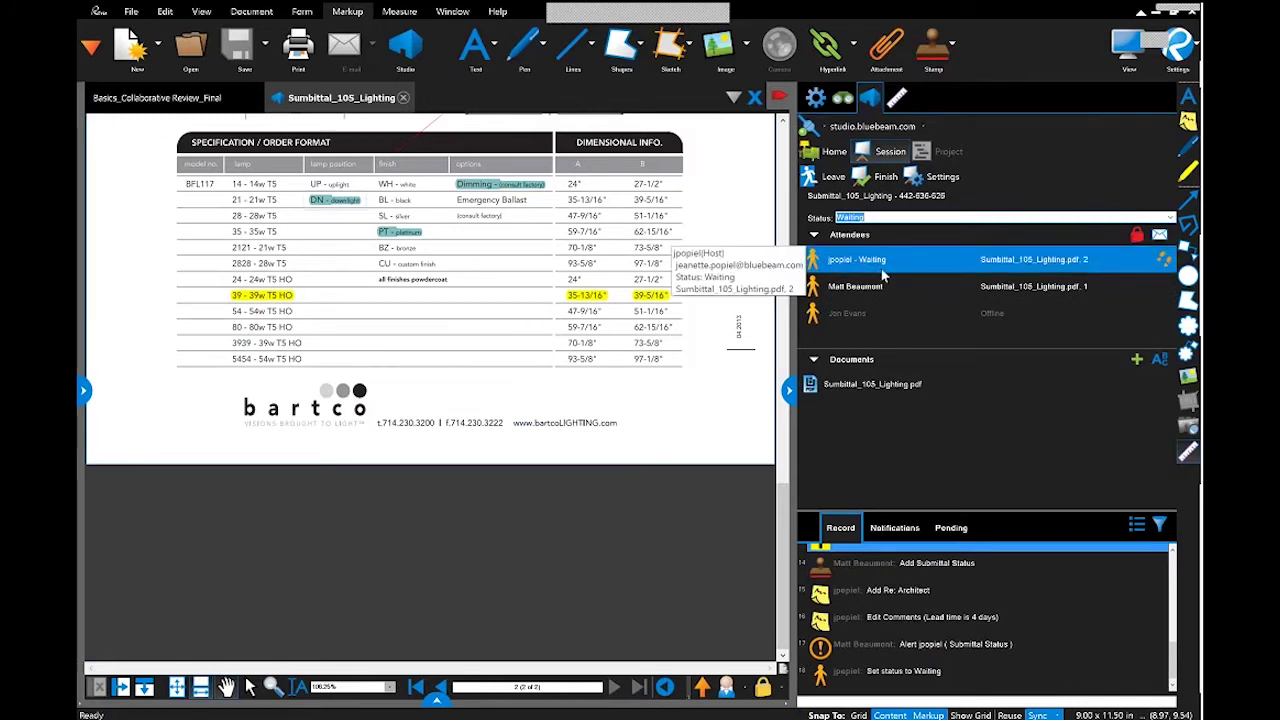
pyautogui.click(893, 295)
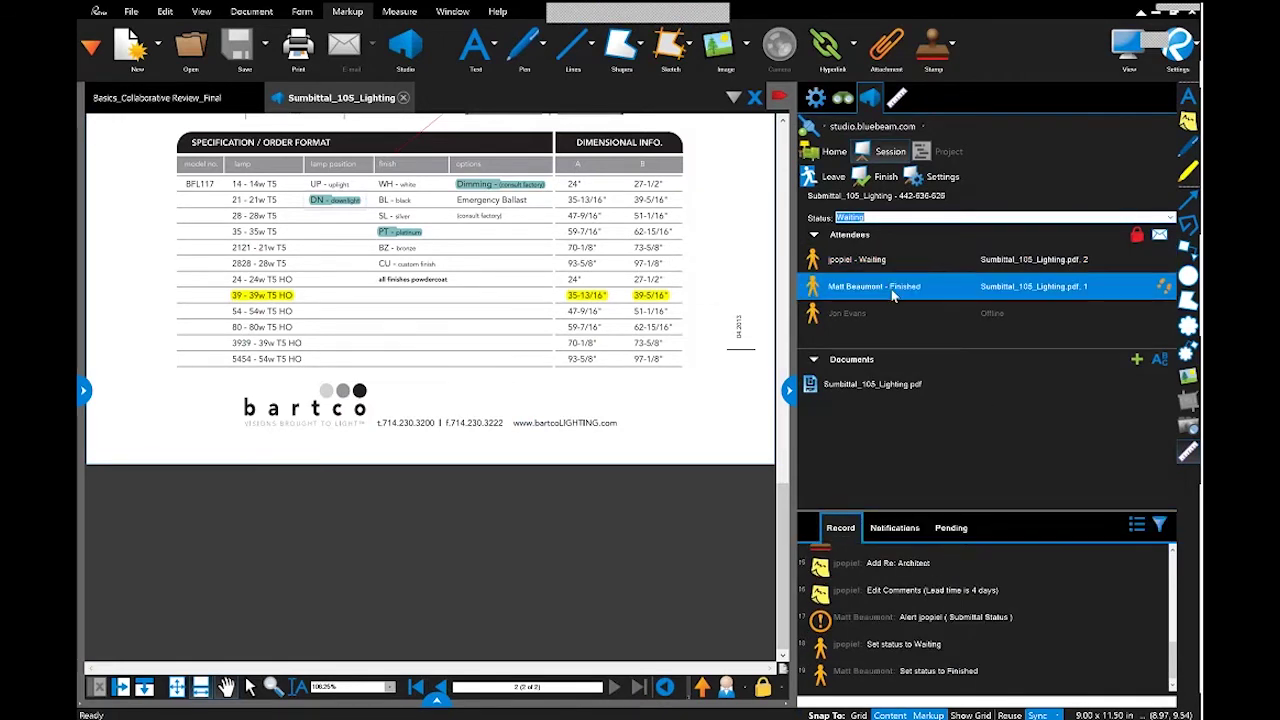
# Open the Submittal Status alert from the session notifications and inspect the approval stamp it refers to on page 1
pyautogui.moveTo(910, 292)
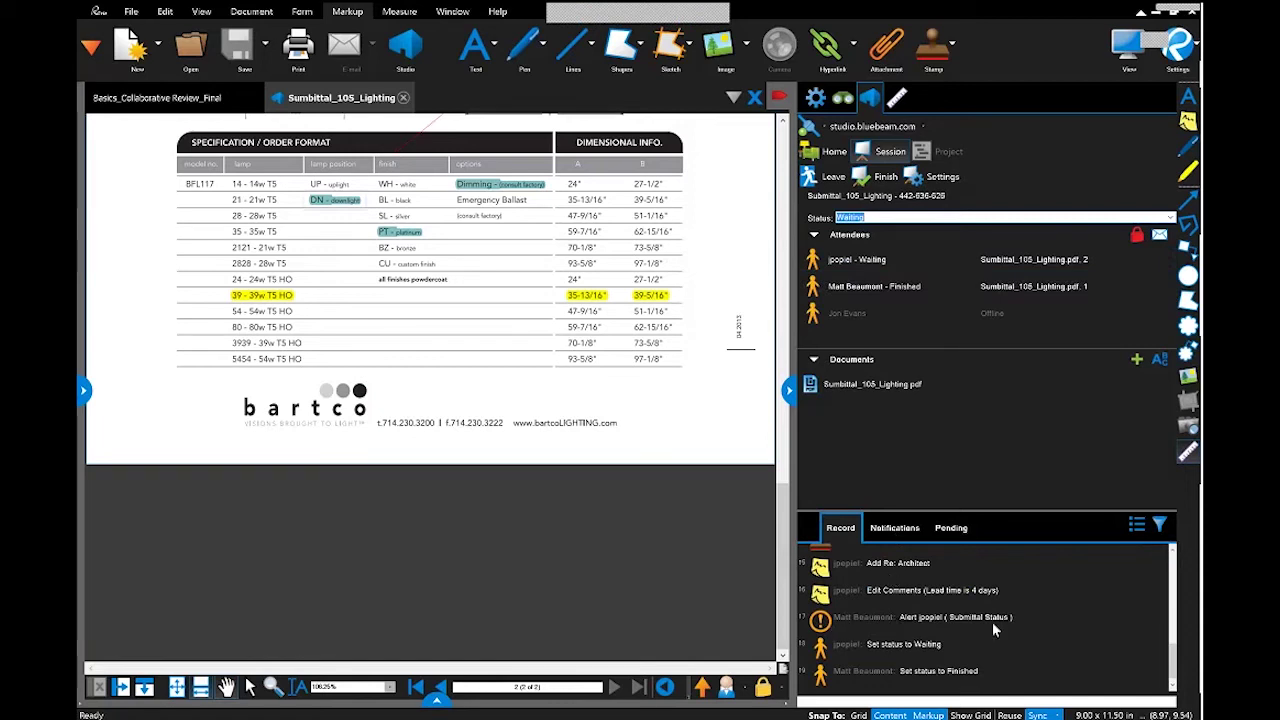
pyautogui.moveTo(992, 621)
pyautogui.scroll(3, 673, 622)
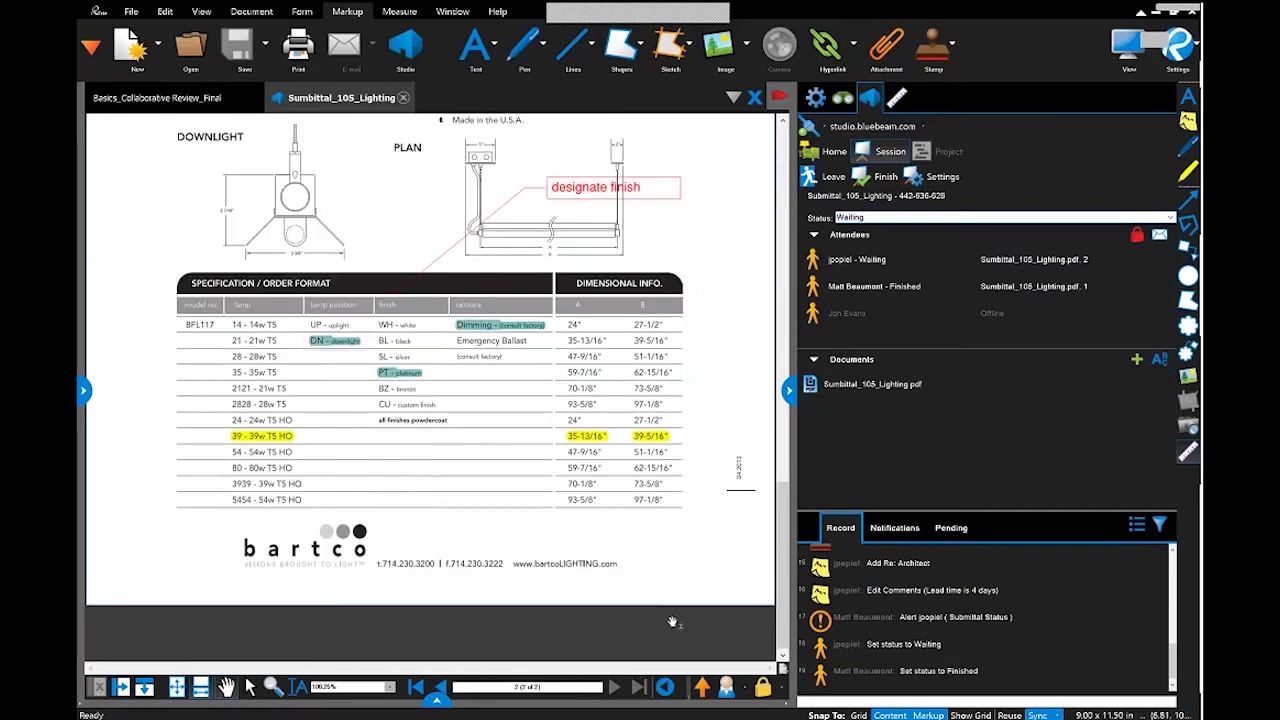
pyautogui.scroll(2, 673, 622)
pyautogui.click(896, 532)
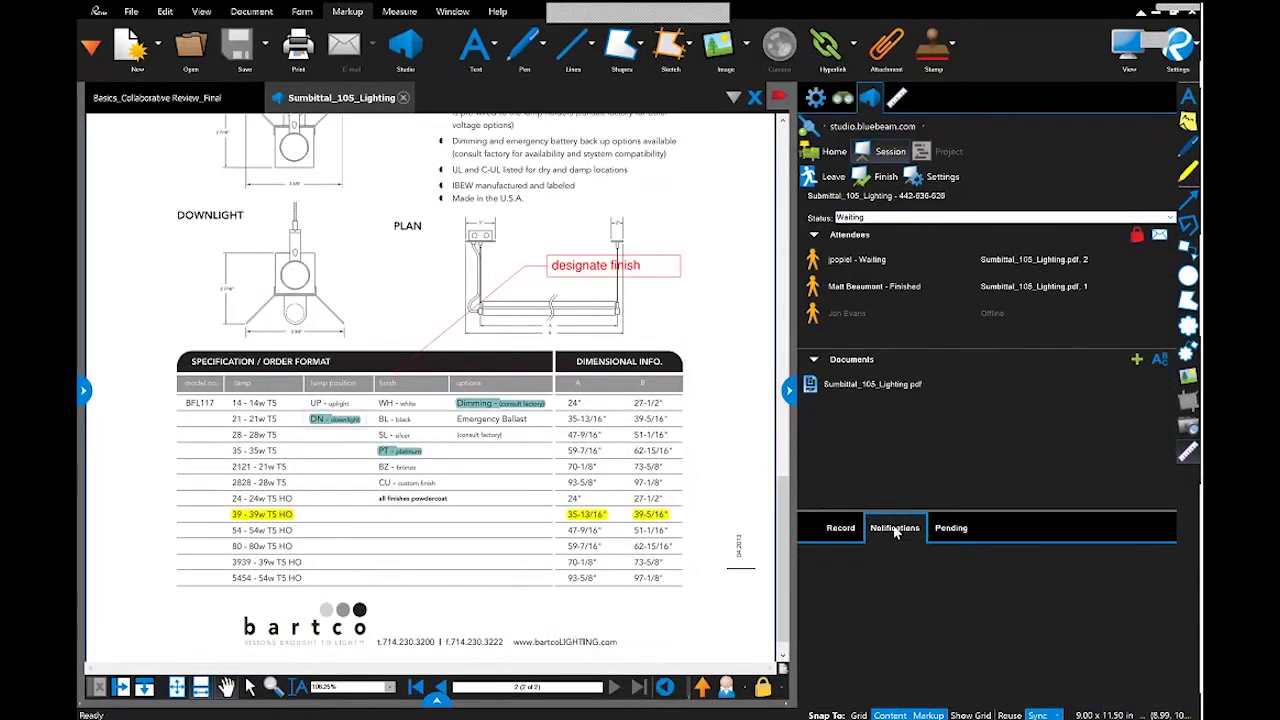
pyautogui.click(857, 558)
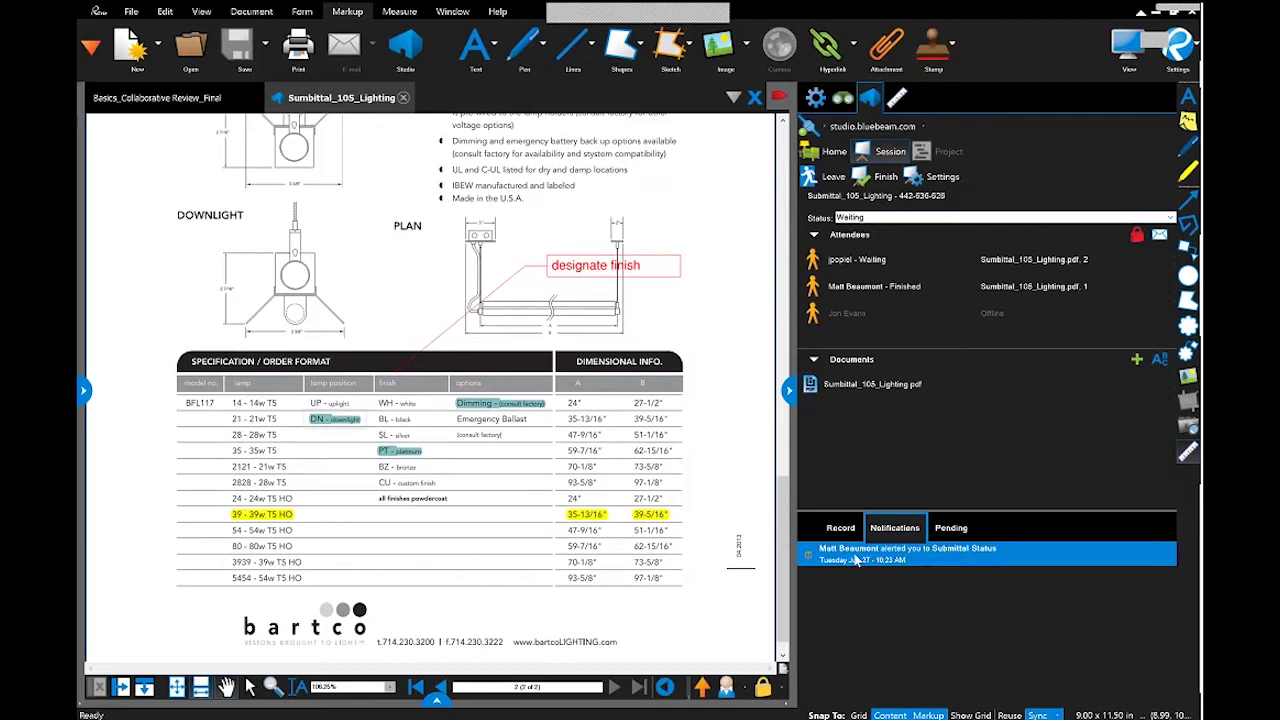
pyautogui.doubleClick(906, 556)
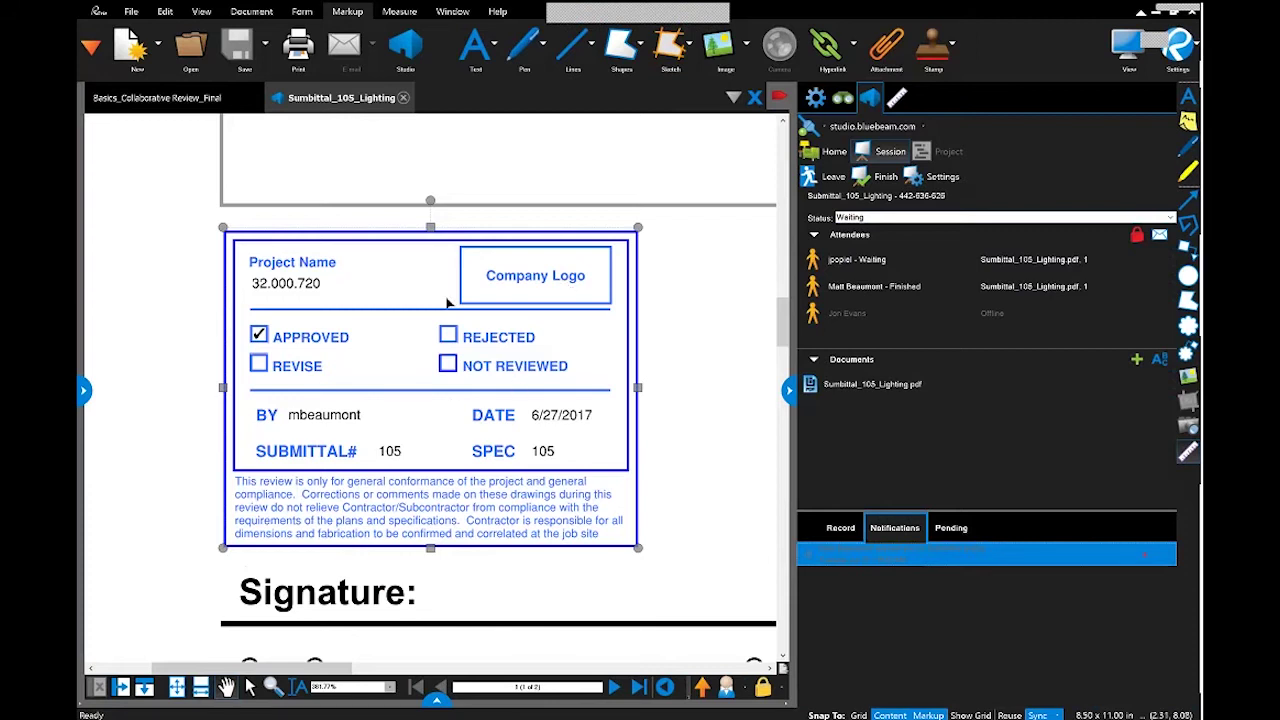
pyautogui.scroll(-1, 513, 320)
pyautogui.scroll(-5, 513, 320)
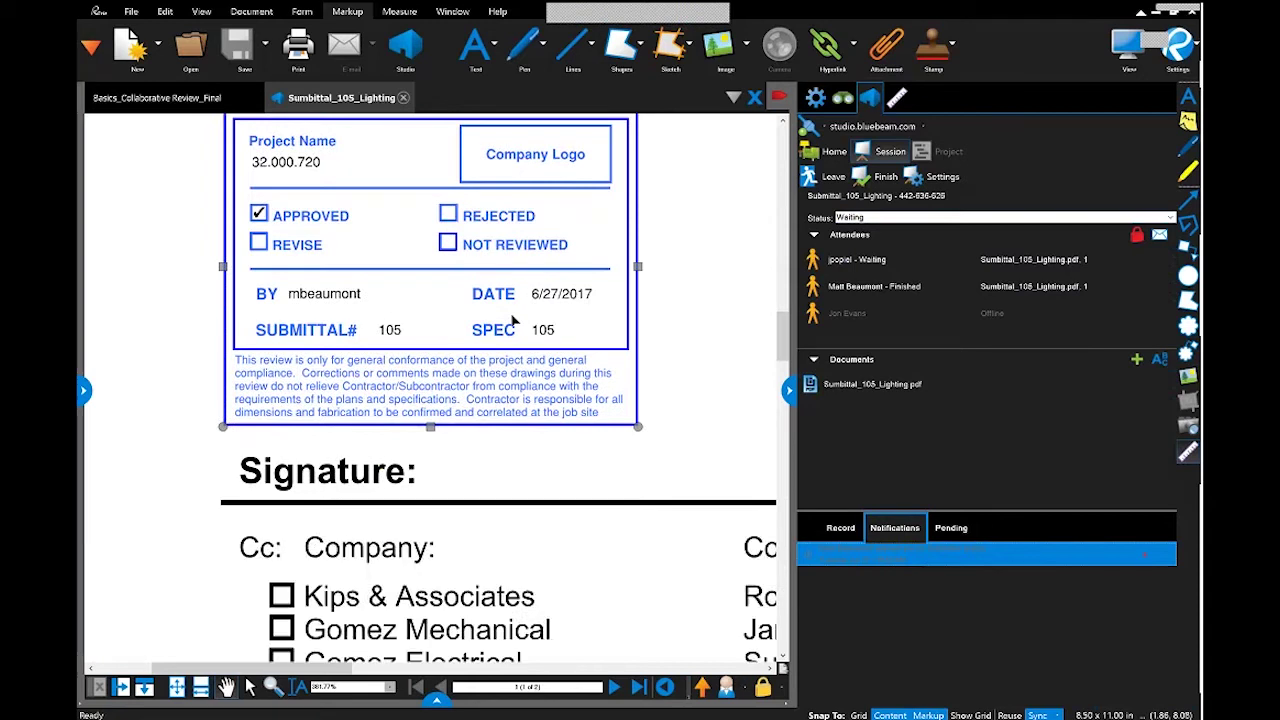
# Select the red Bluebeam stamp near the transmittal header and check which markup commands are available for it
pyautogui.click(177, 686)
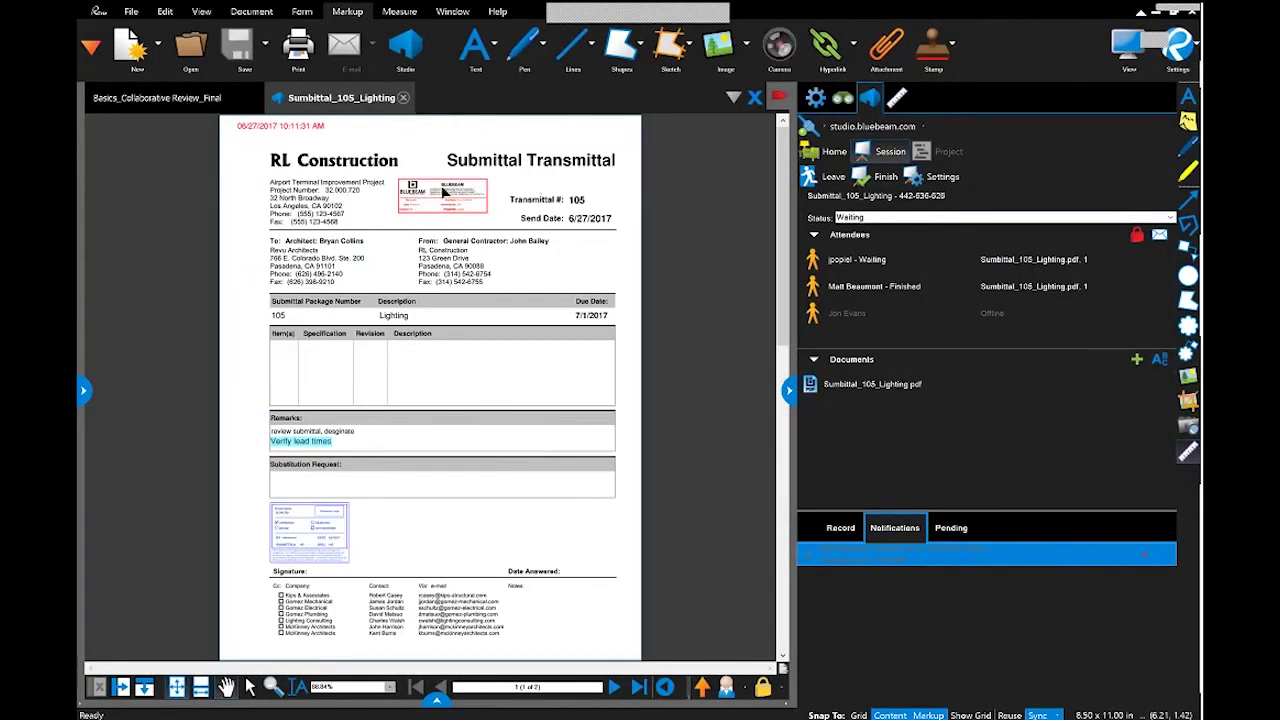
pyautogui.scroll(5, 441, 188)
pyautogui.click(463, 199)
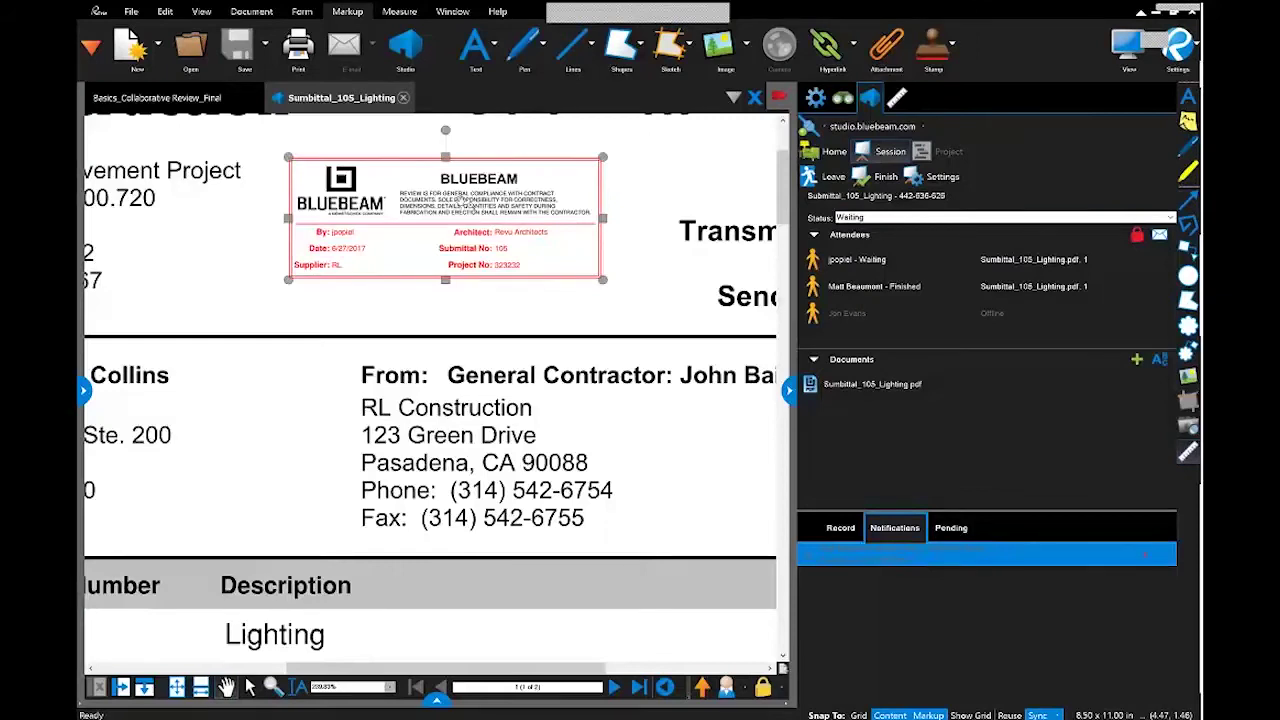
pyautogui.rightClick(464, 200)
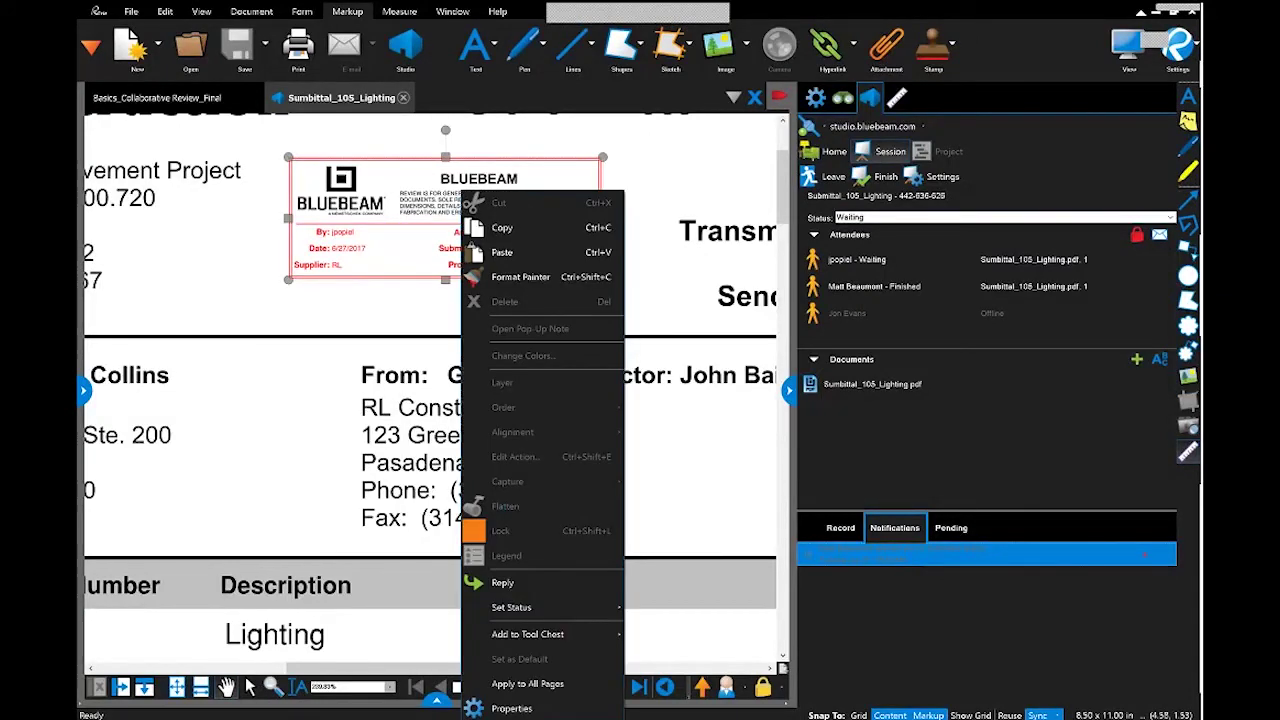
pyautogui.click(692, 170)
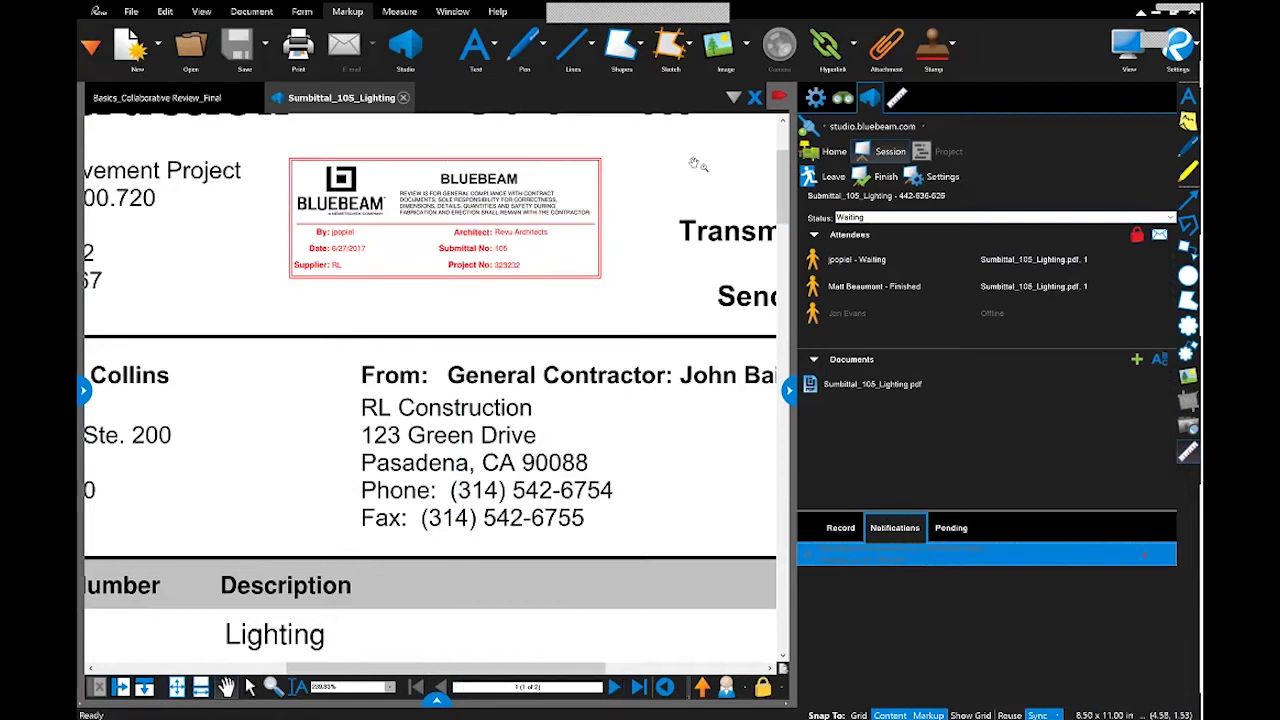
# Add a callout reading "verify lamp" beside the approval stamp, below the Substitution Request section
pyautogui.click(1187, 251)
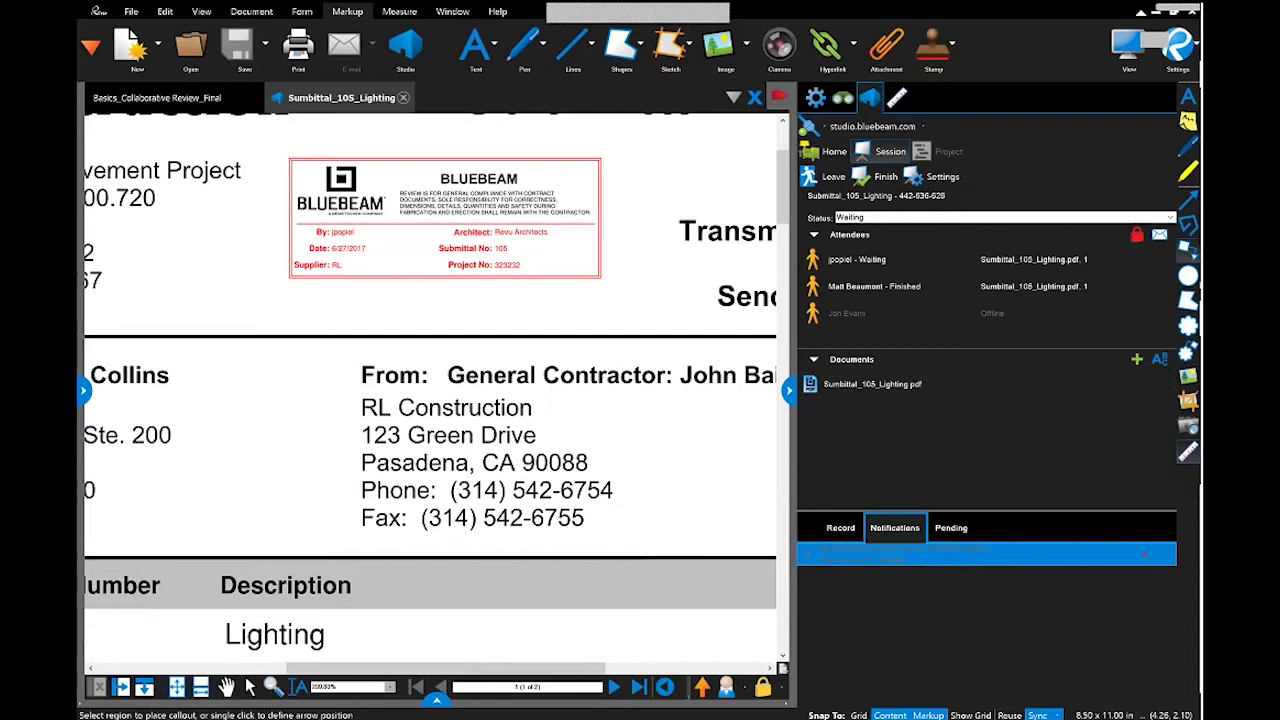
pyautogui.scroll(-5, 315, 400)
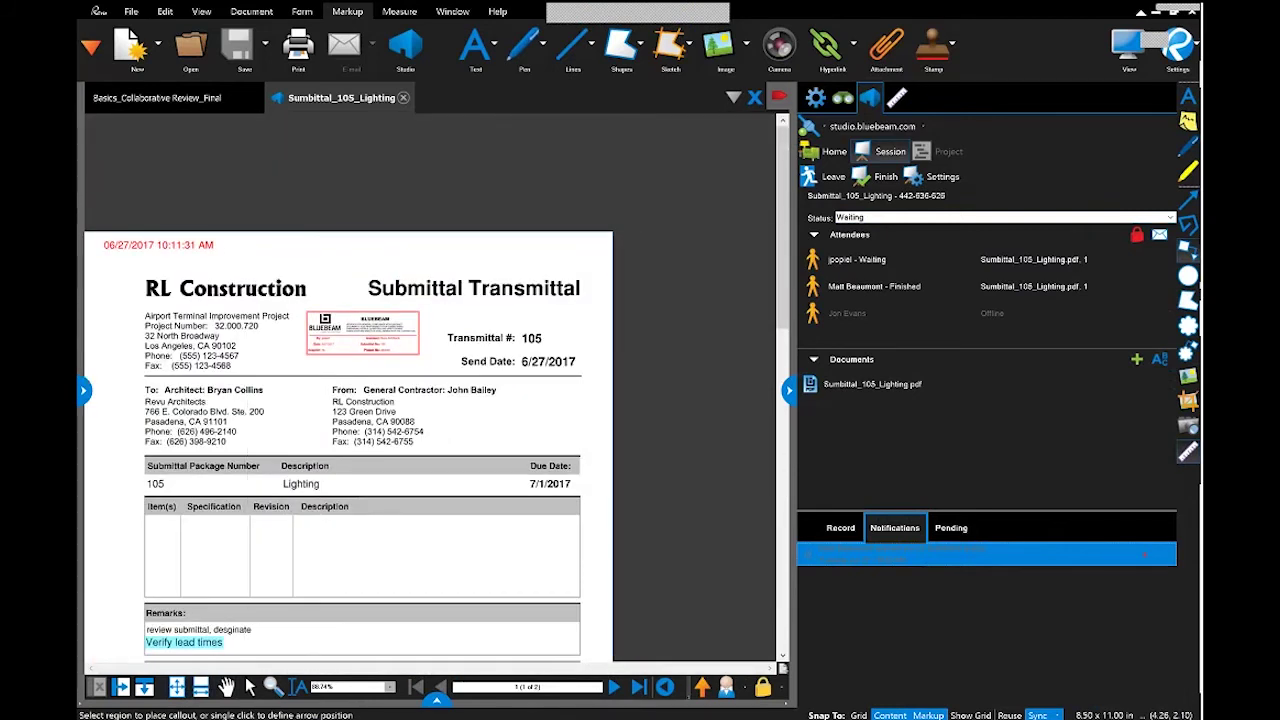
pyautogui.scroll(2, 260, 262)
pyautogui.moveTo(350, 519); pyautogui.dragTo(413, 232)
pyautogui.click(380, 594)
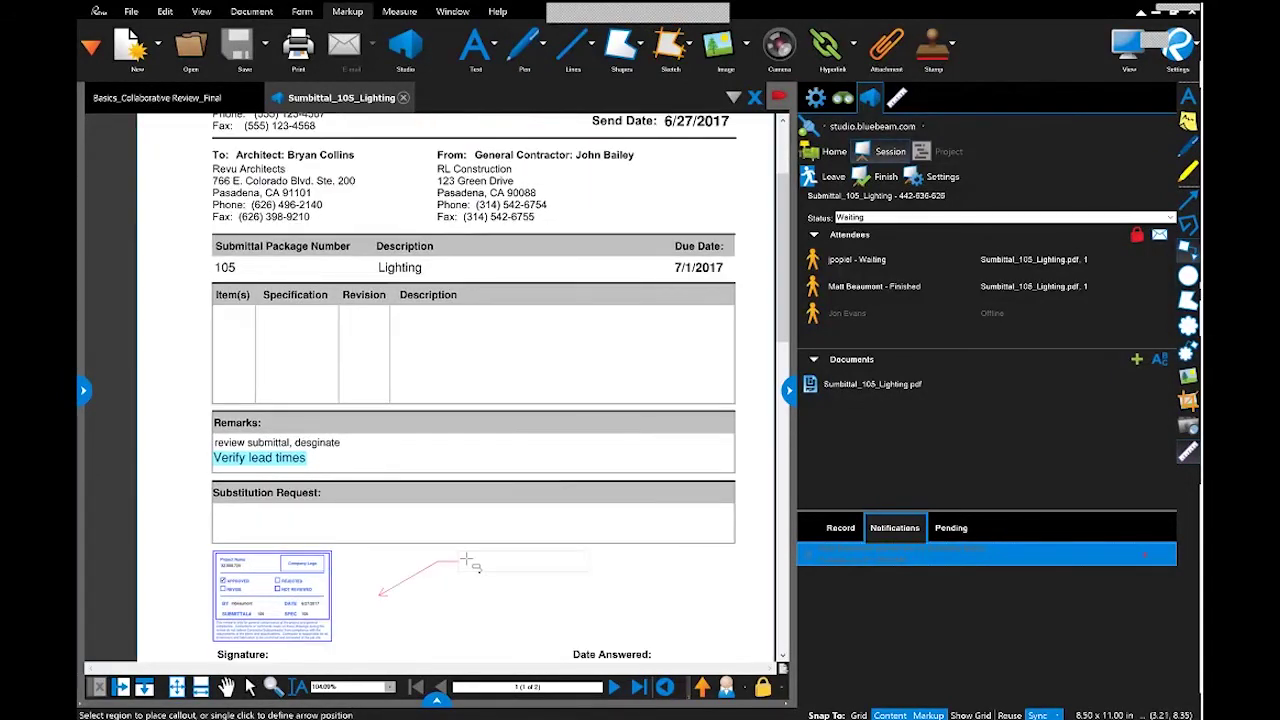
pyautogui.click(500, 560)
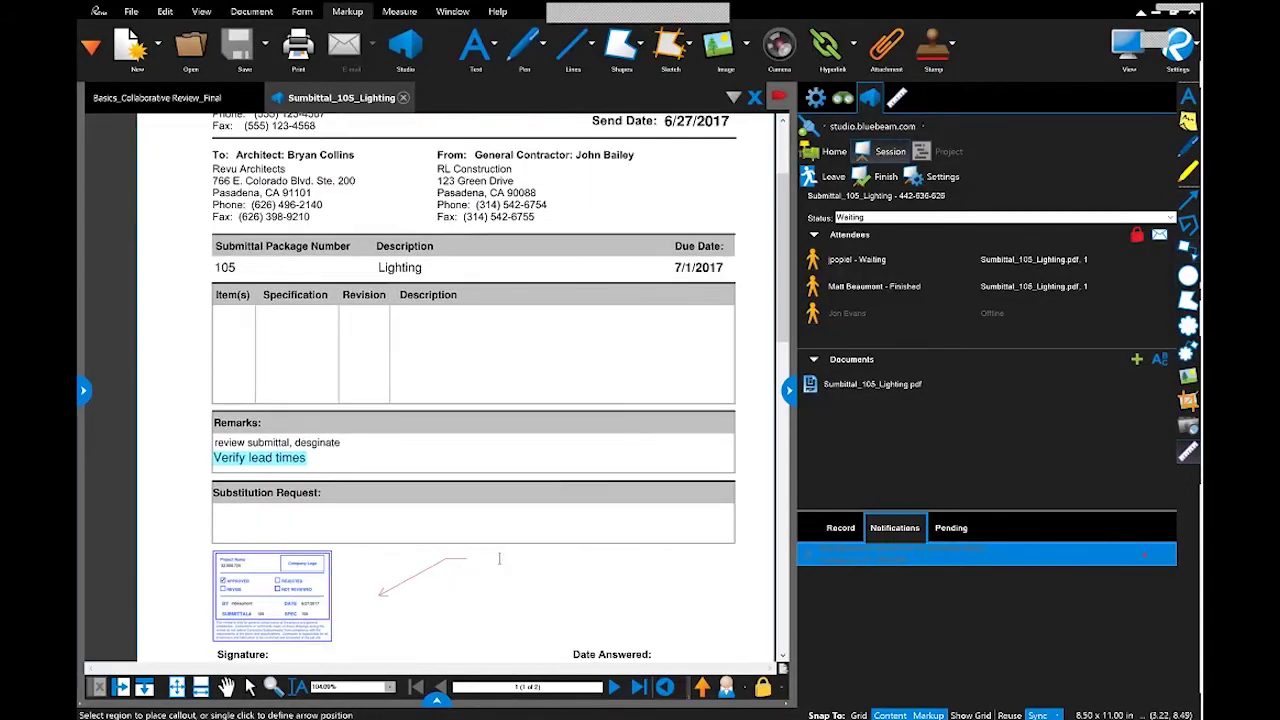
pyautogui.write('verify lamp')
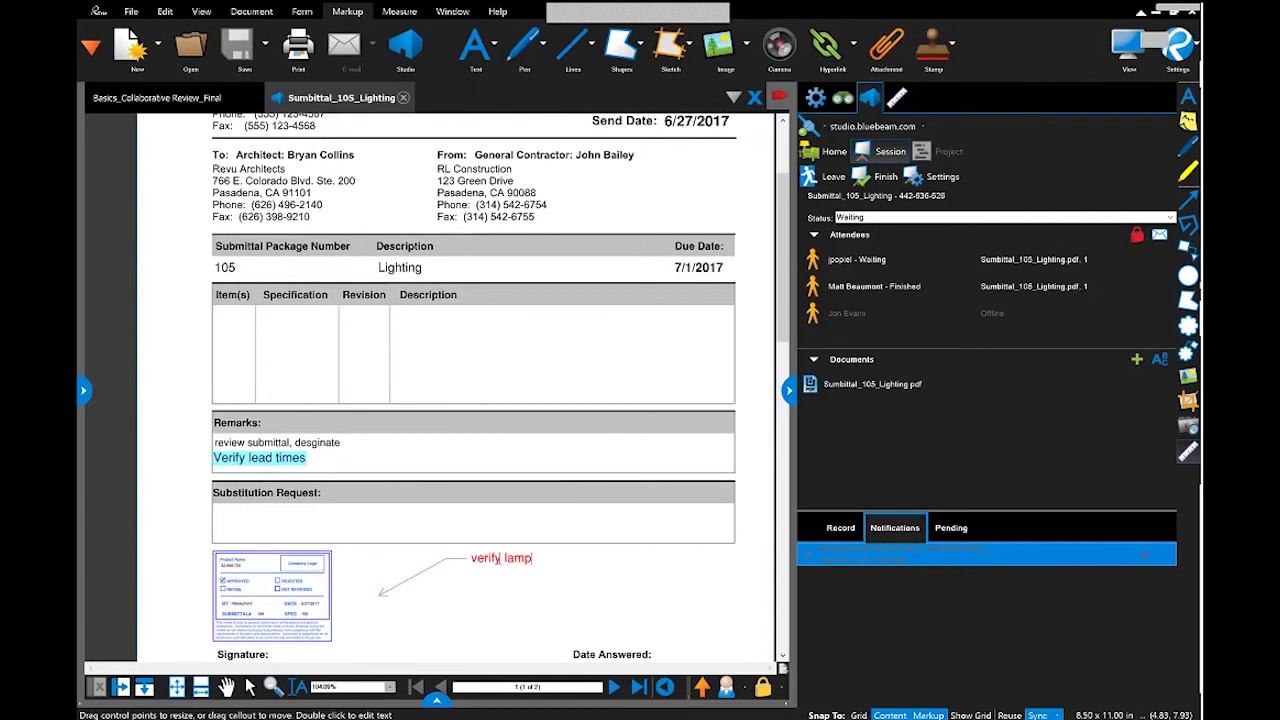
pyautogui.press('Escape')
# Alert the attendee whose status is Finished about the "verify lamp" callout
pyautogui.rightClick(492, 566)
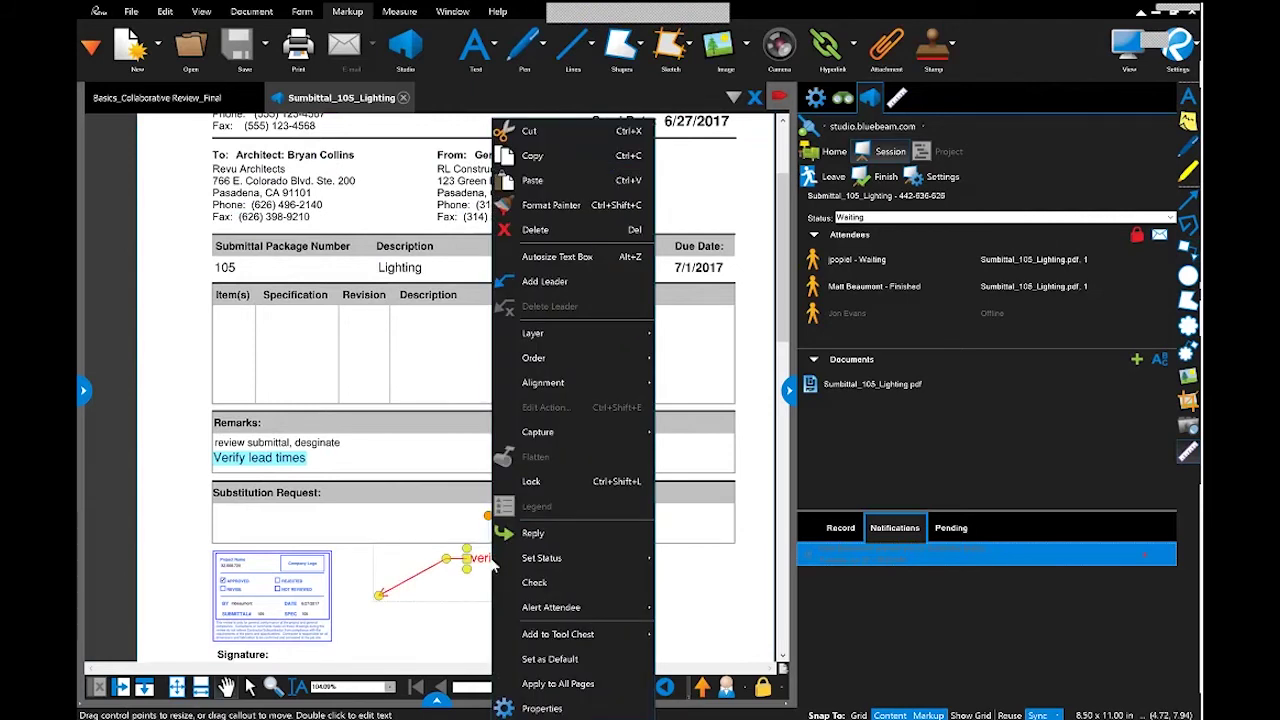
pyautogui.moveTo(565, 607)
pyautogui.click(686, 602)
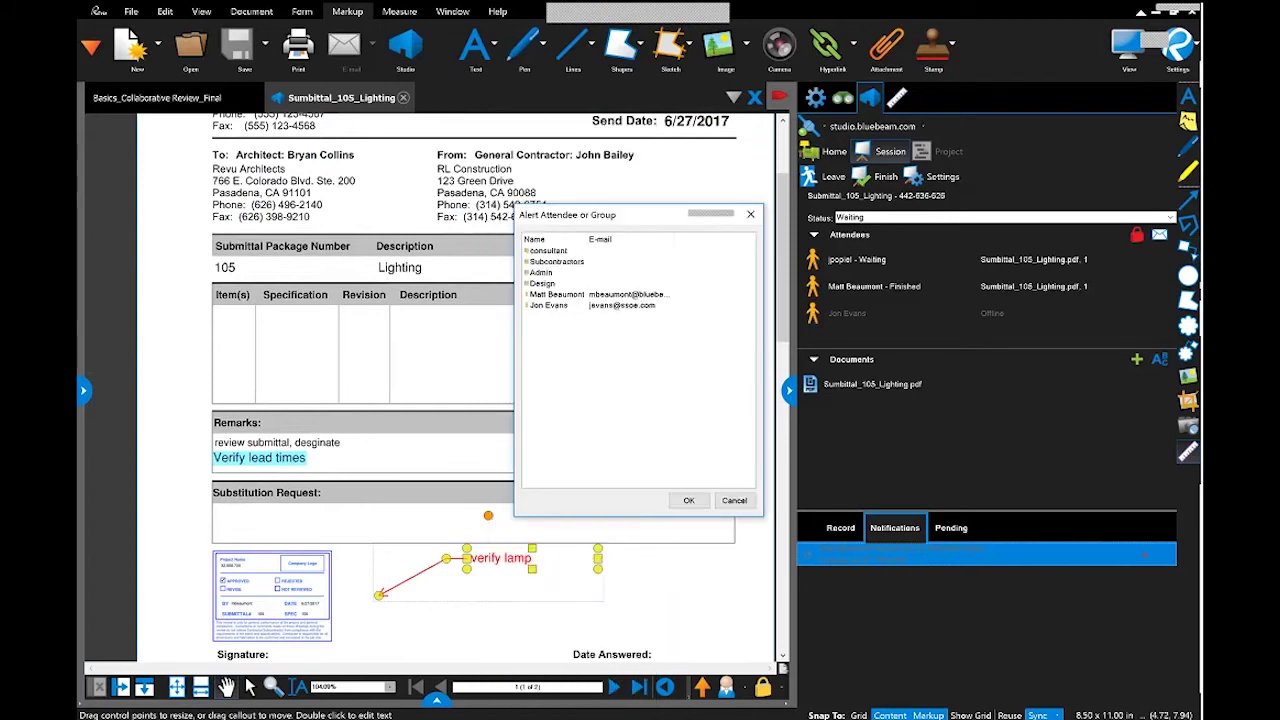
pyautogui.click(688, 500)
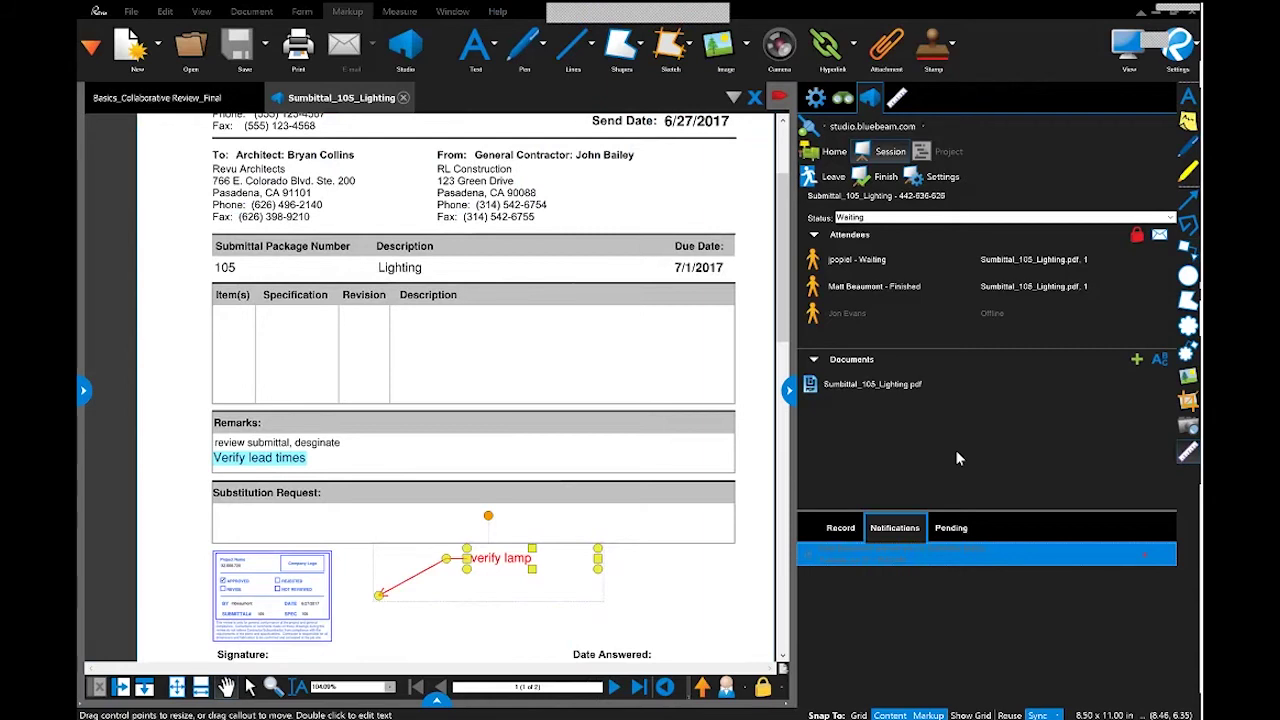
# Trace the attendee's latest comment from the session record to the callout, read the reply in the markups list, and hide the list
pyautogui.click(840, 528)
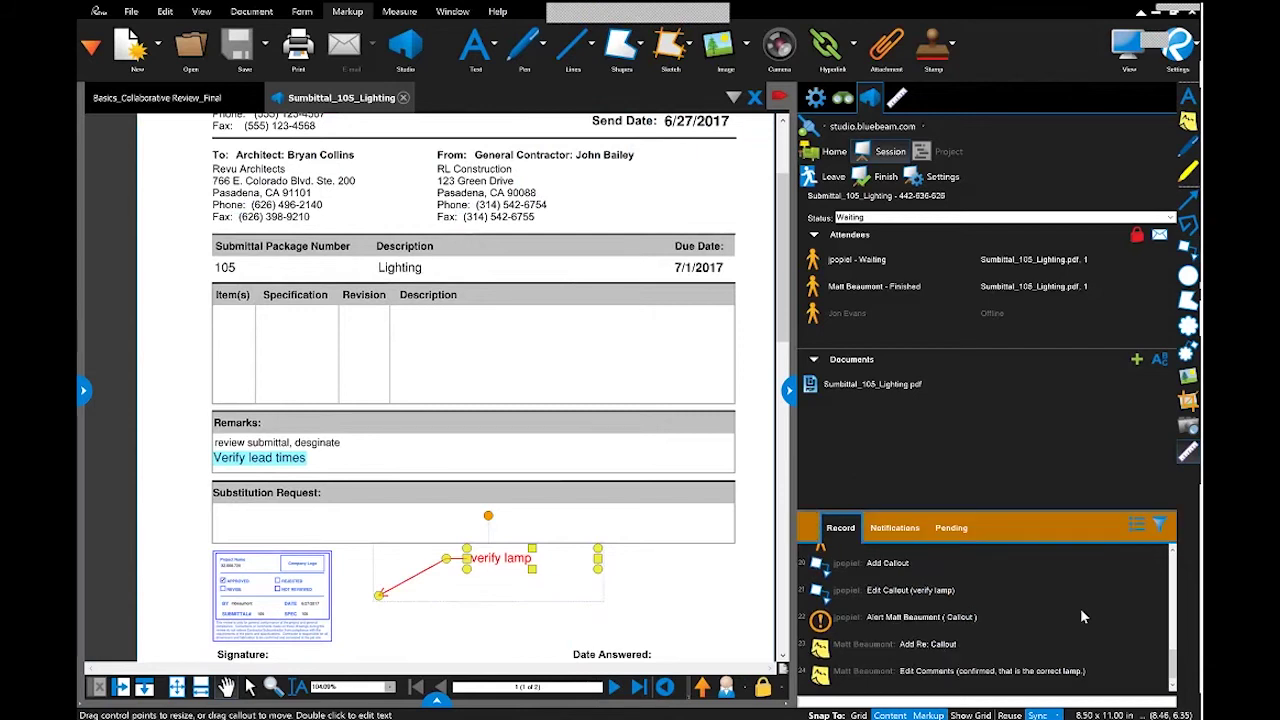
pyautogui.click(984, 672)
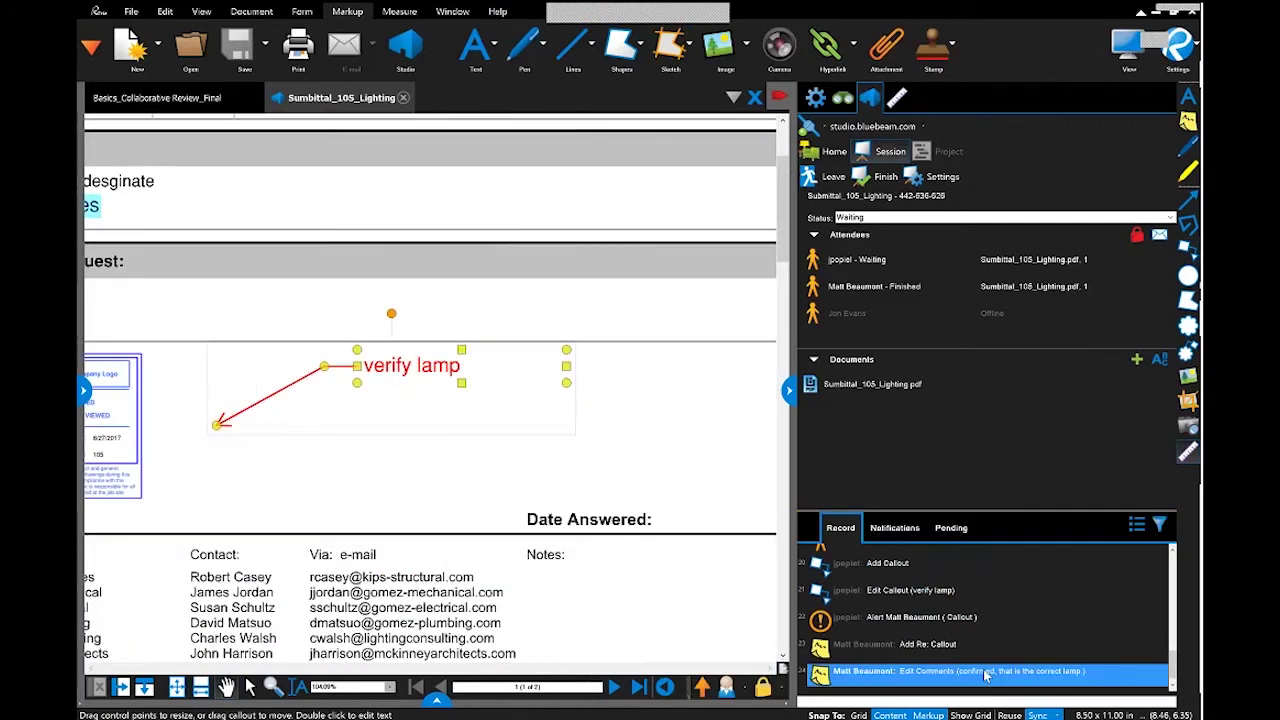
pyautogui.rightClick(354, 383)
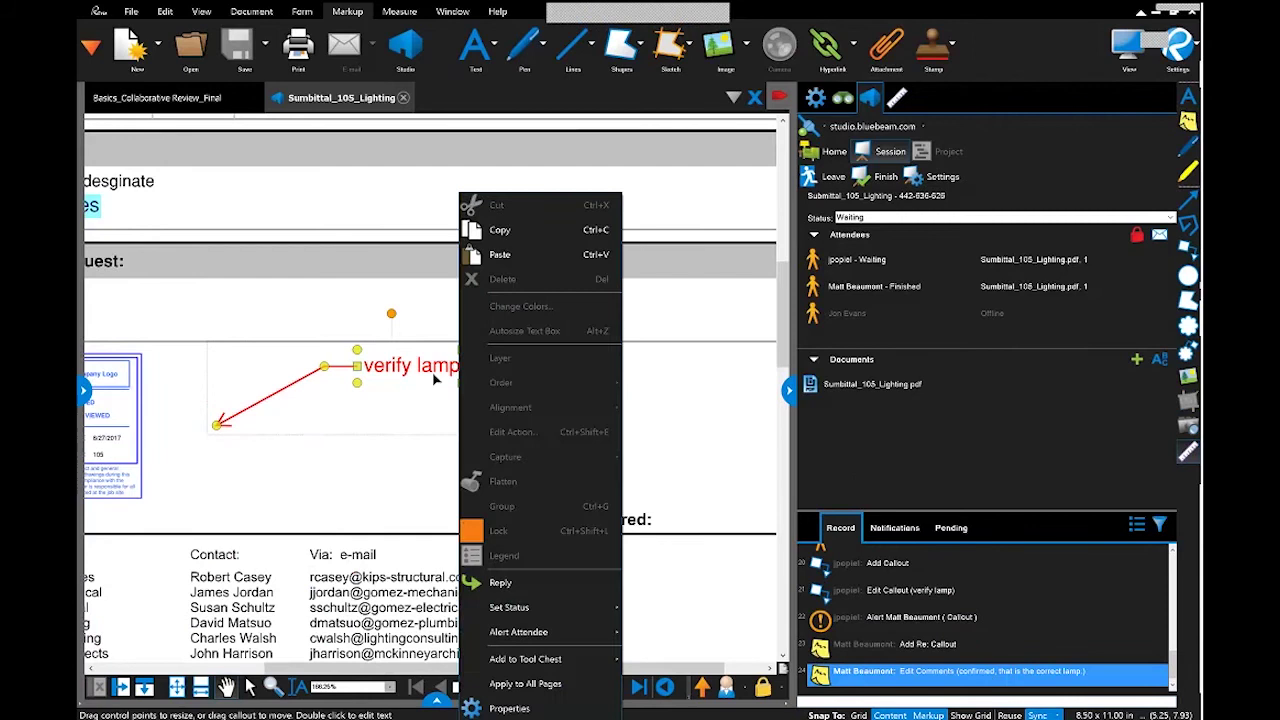
pyautogui.press('Escape')
pyautogui.click(437, 700)
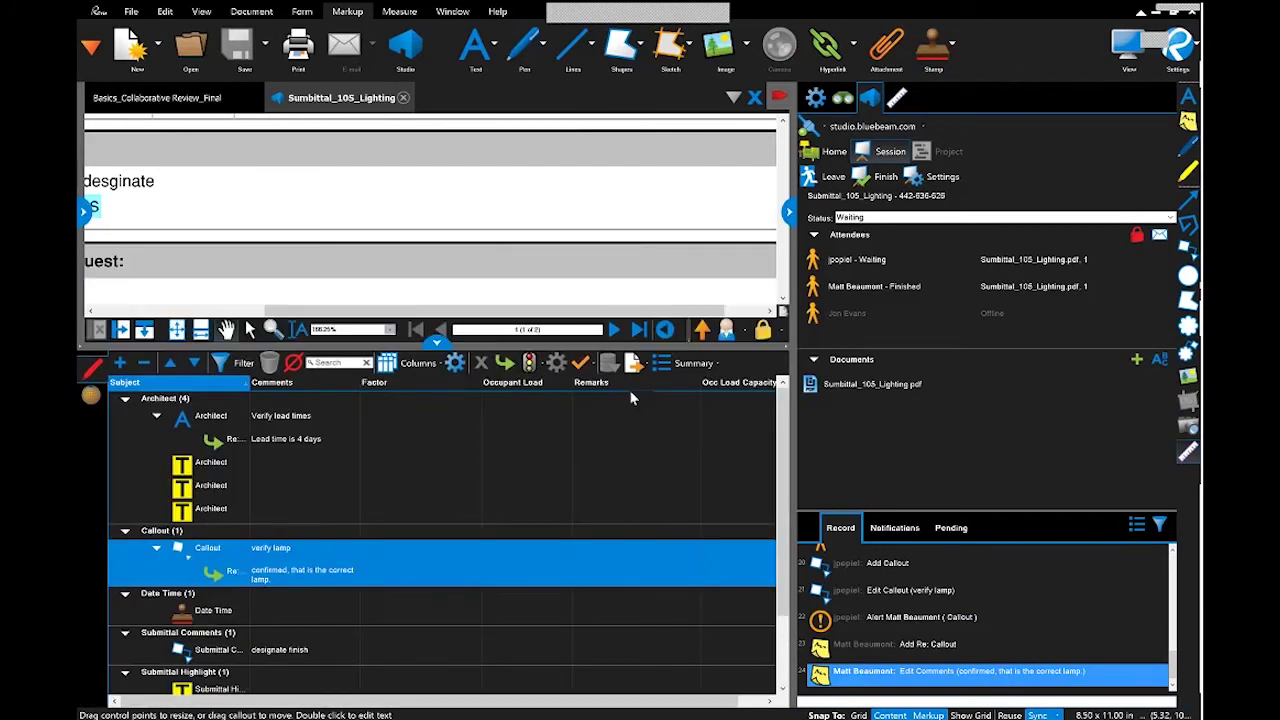
pyautogui.click(437, 345)
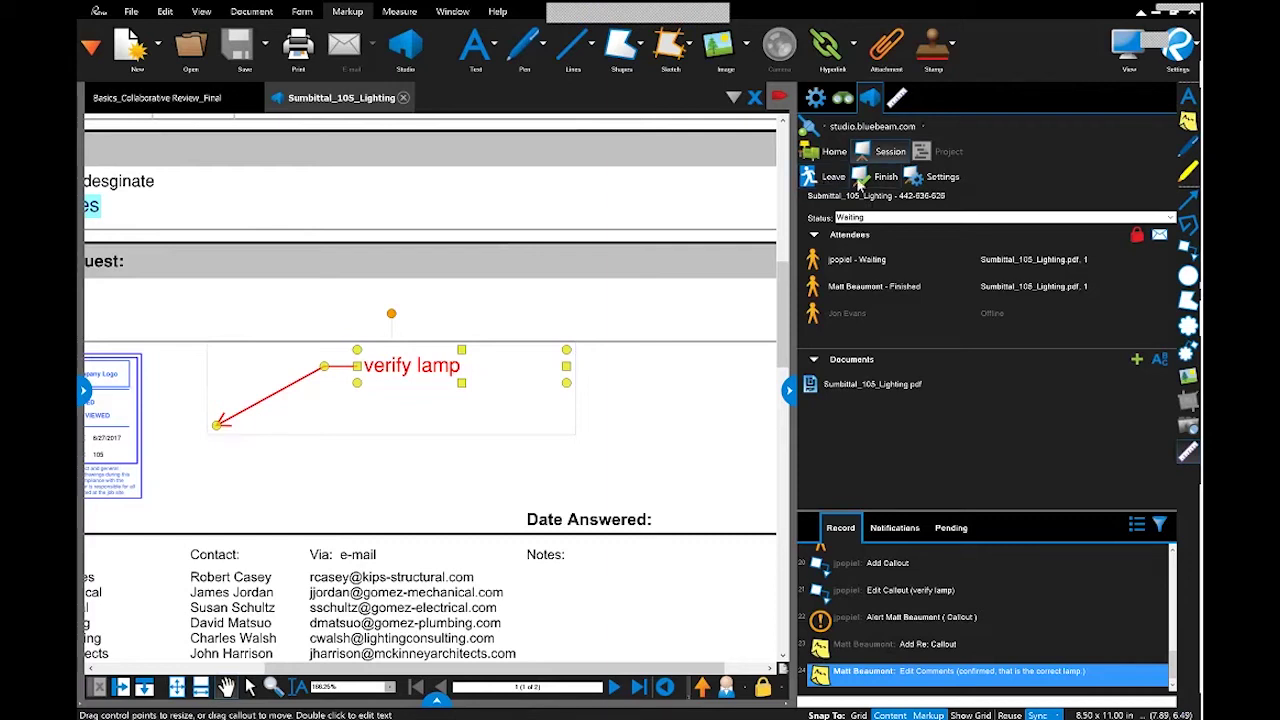
# Finish the session with all attendees' markups included, saving the file to the Desktop folder and generating a report
pyautogui.click(882, 183)
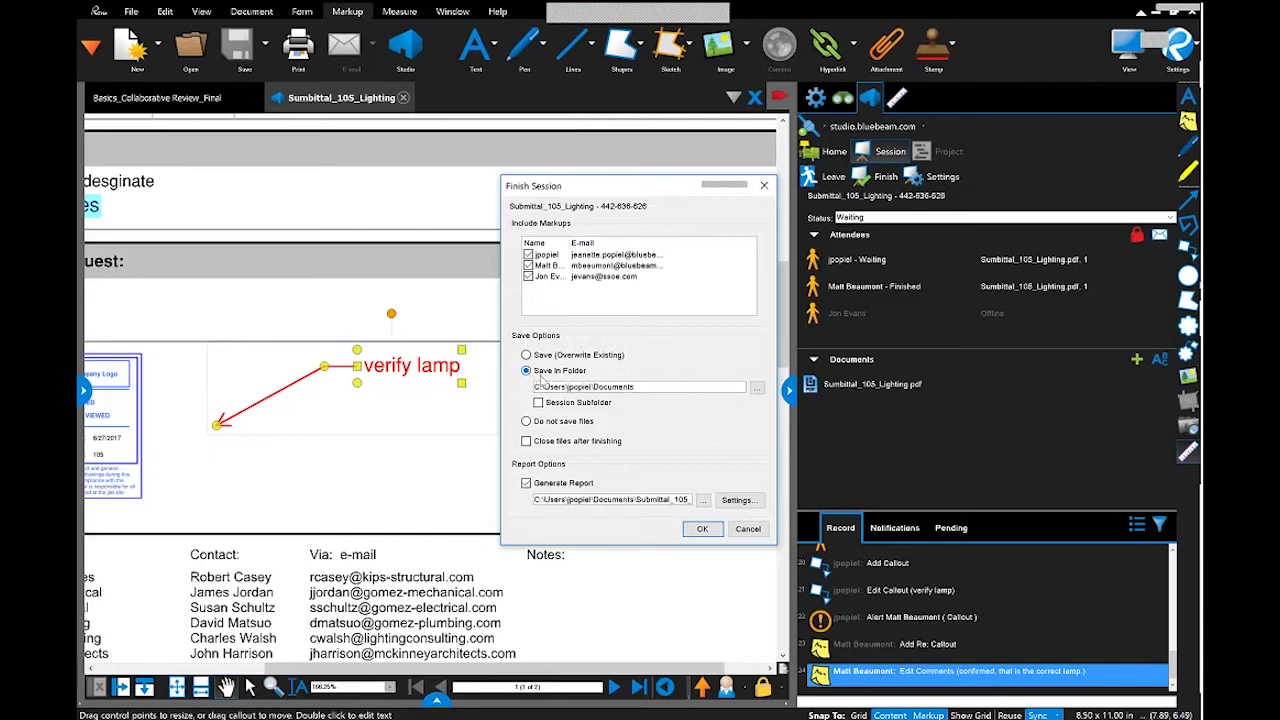
pyautogui.click(757, 387)
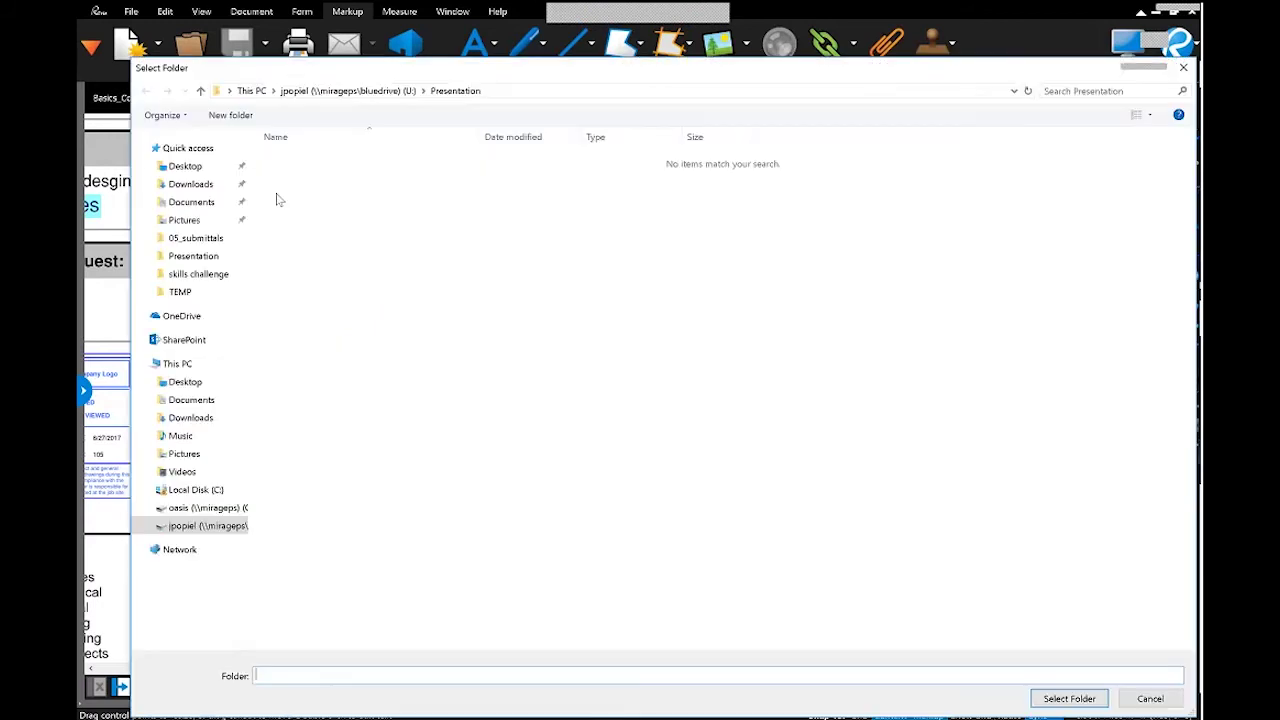
pyautogui.click(186, 166)
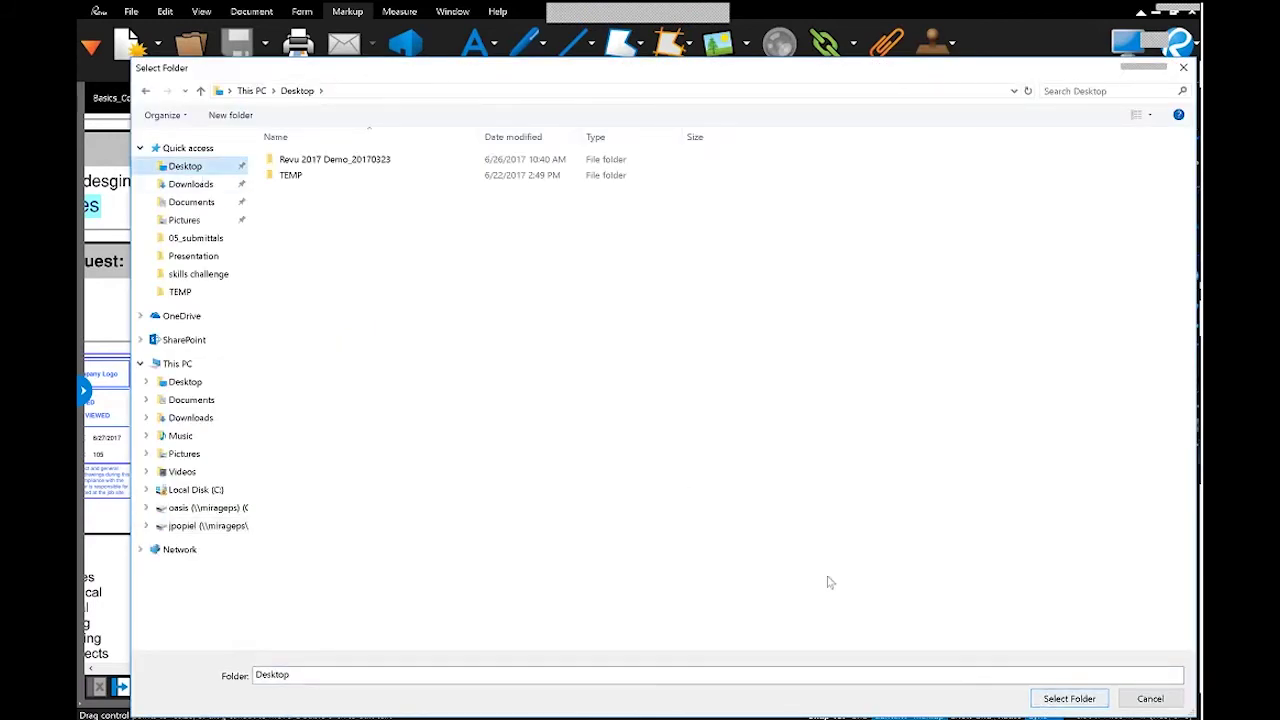
pyautogui.click(1046, 703)
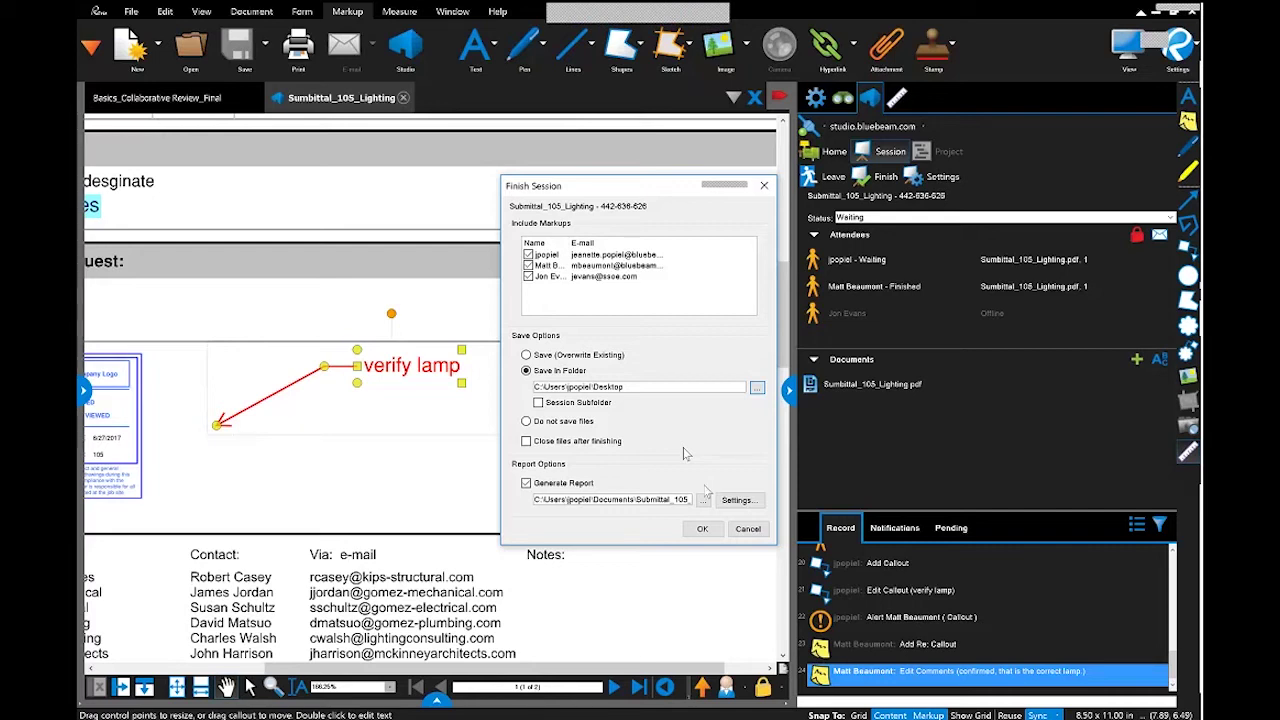
pyautogui.click(701, 529)
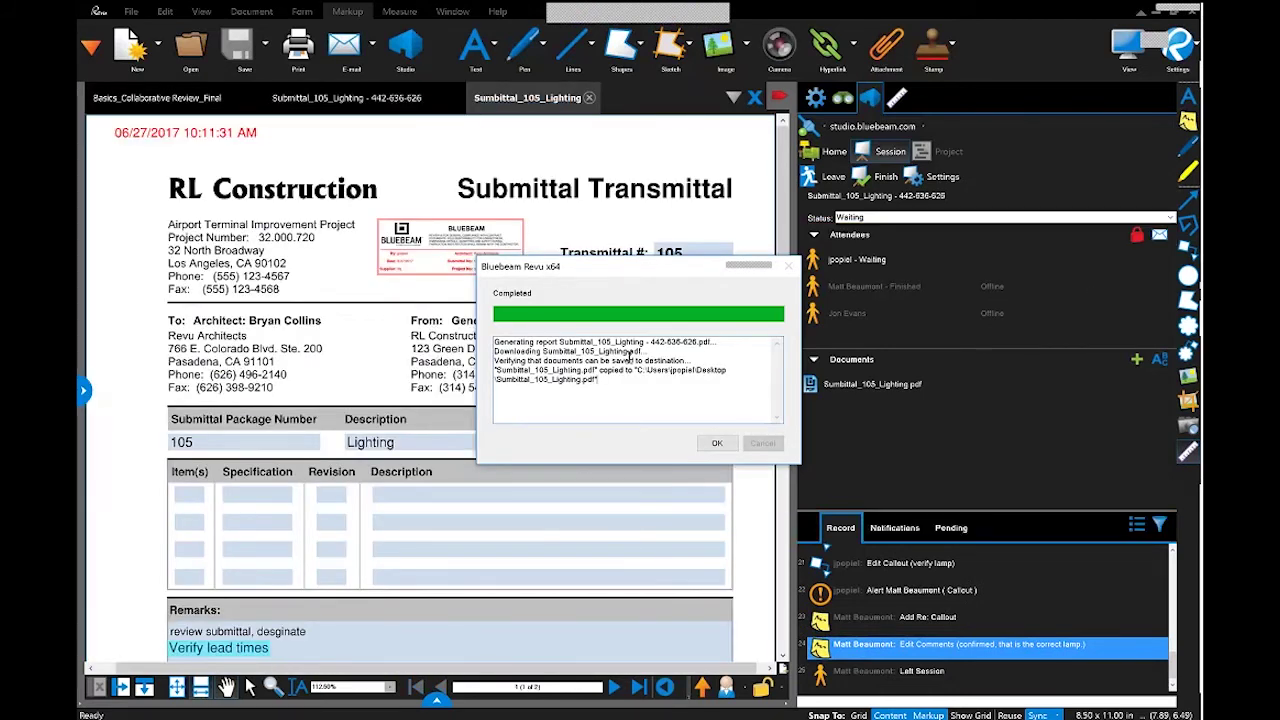
pyautogui.click(717, 443)
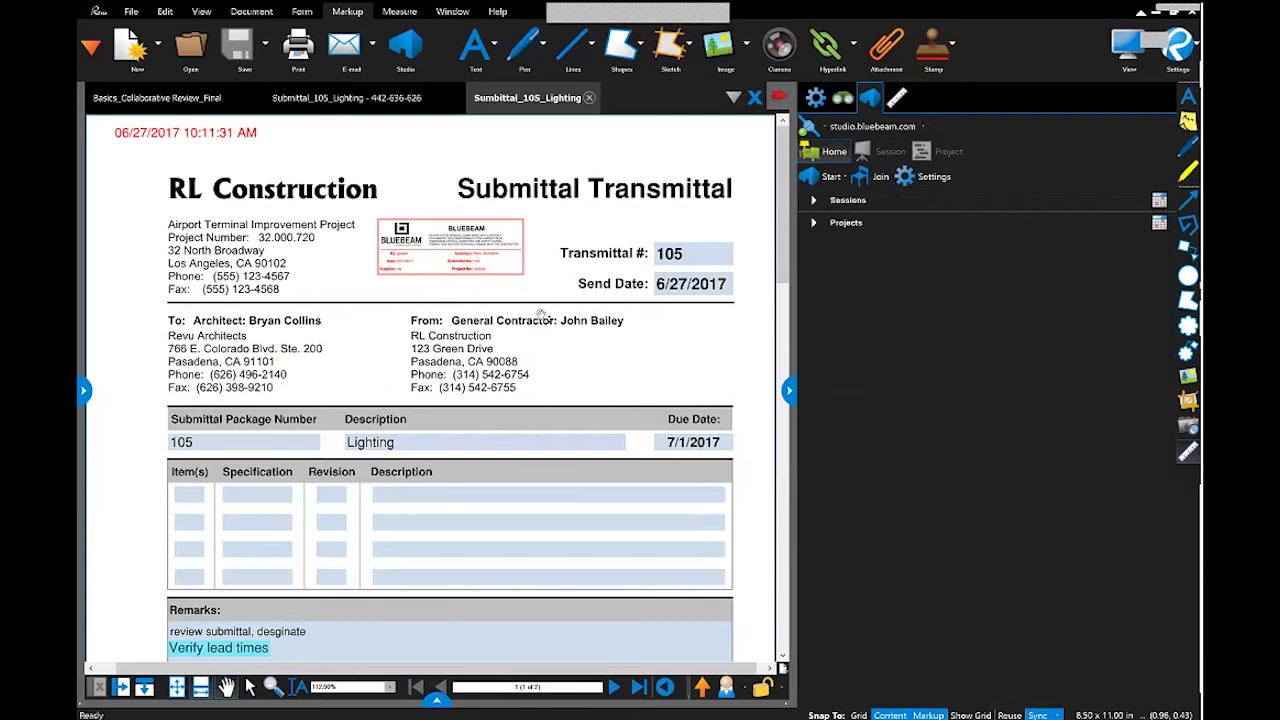
# Review the markups in the saved lighting submittal, from the transmittal page to the specification table on page 2
pyautogui.scroll(-5, 541, 340)
pyautogui.scroll(-8, 541, 352)
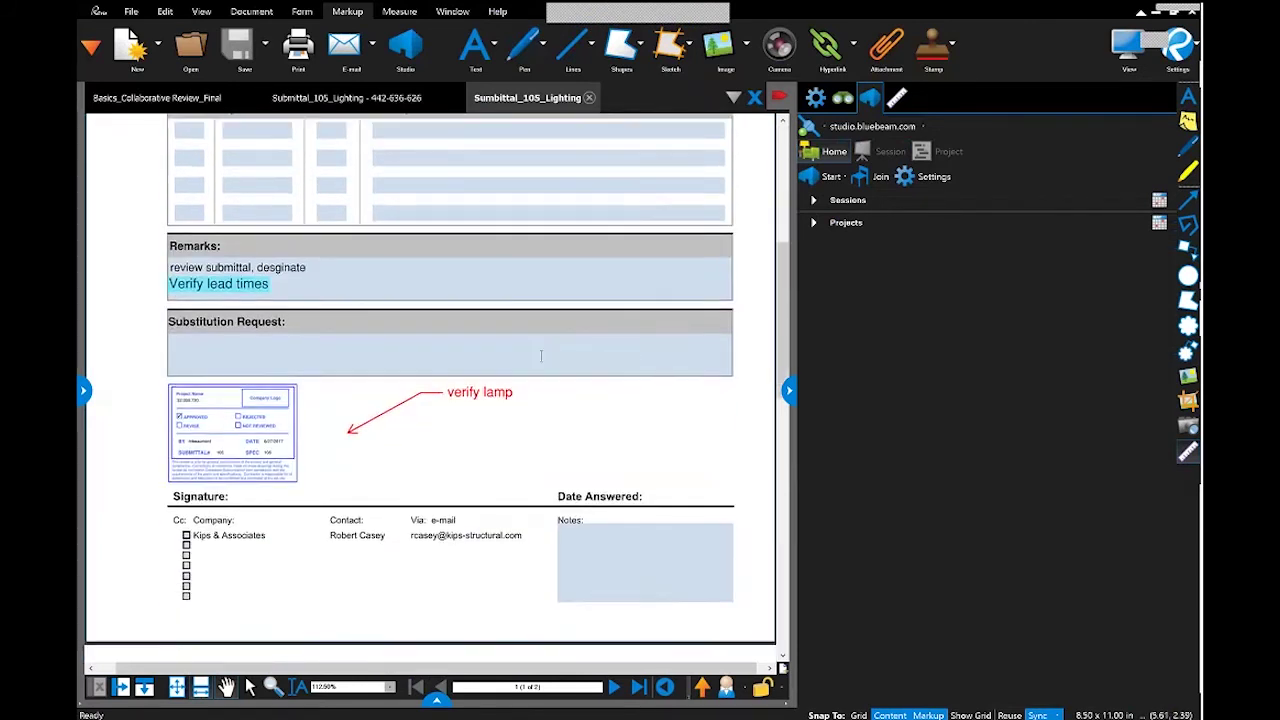
pyautogui.scroll(-10, 541, 358)
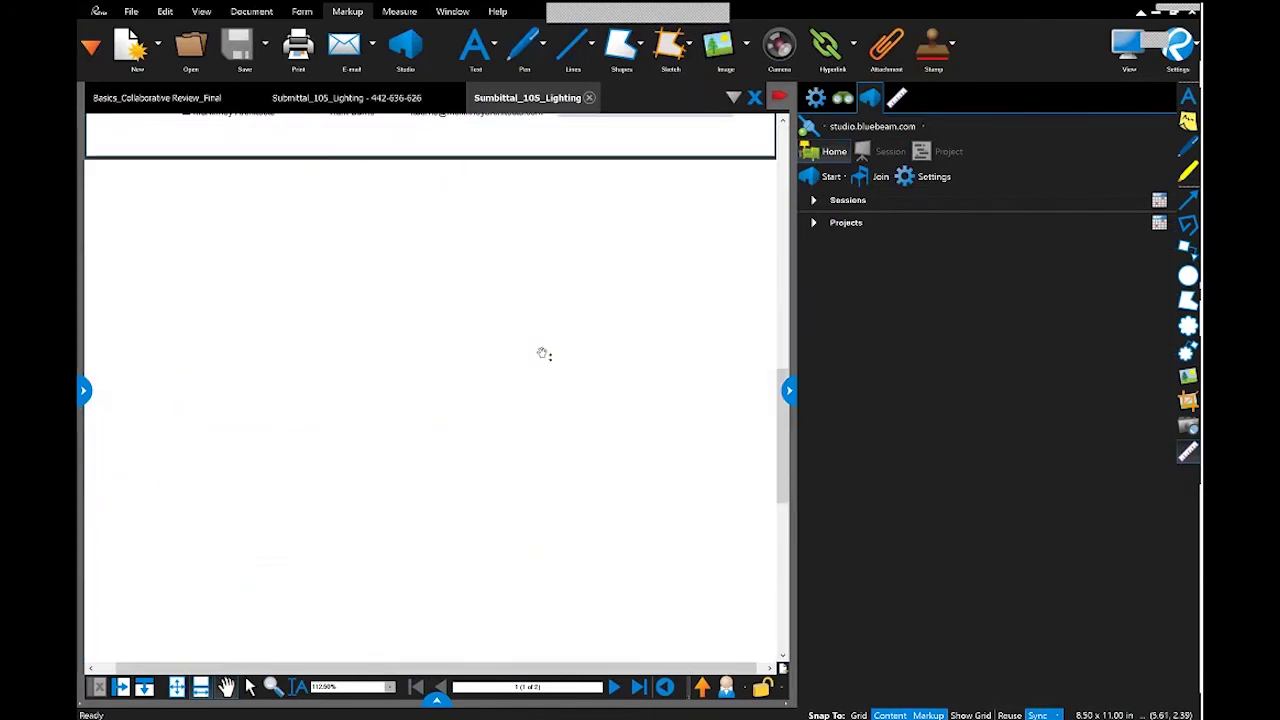
pyautogui.scroll(-2, 497, 242)
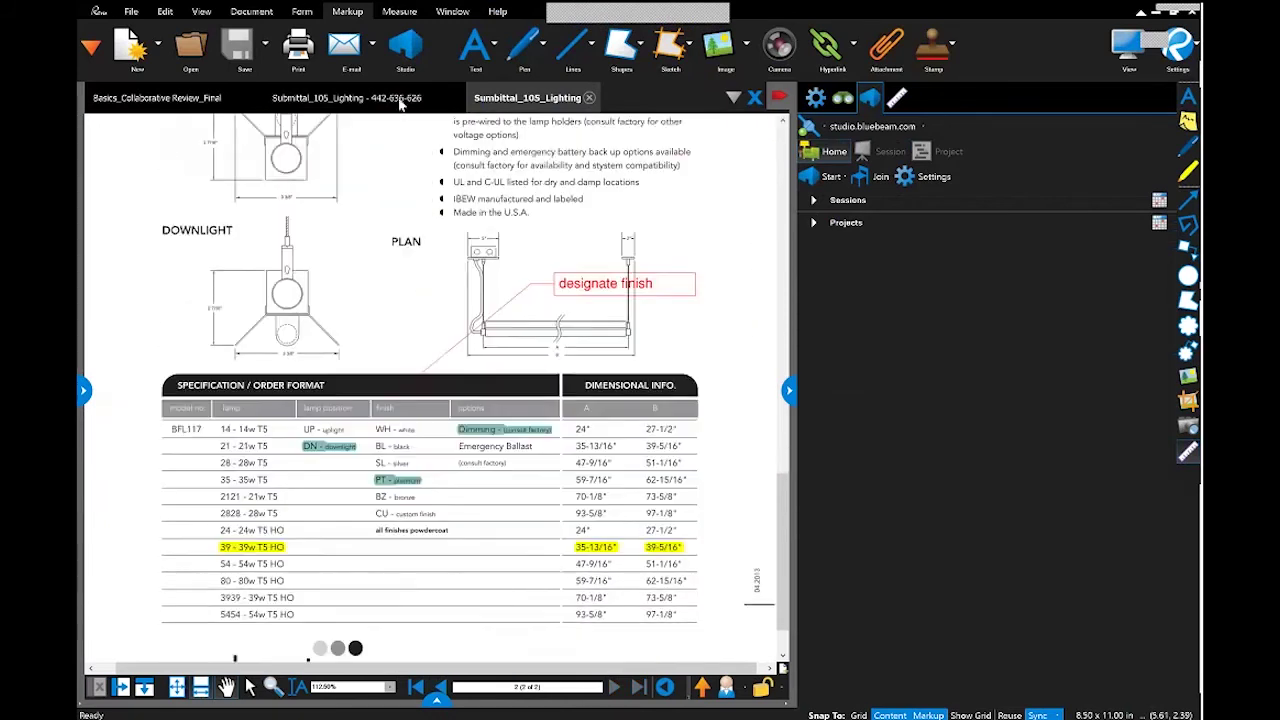
# Switch to the generated session report and review its attendees, documents and activity record
pyautogui.click(350, 97)
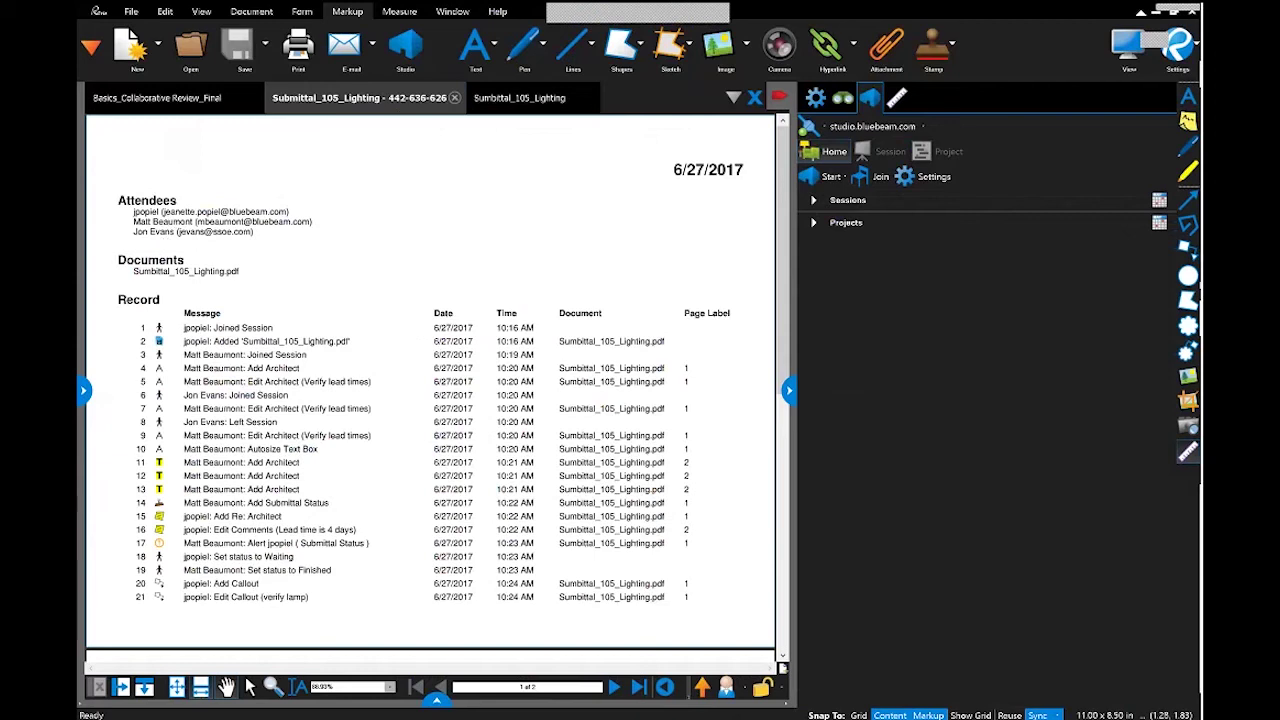
pyautogui.scroll(-1, 236, 357)
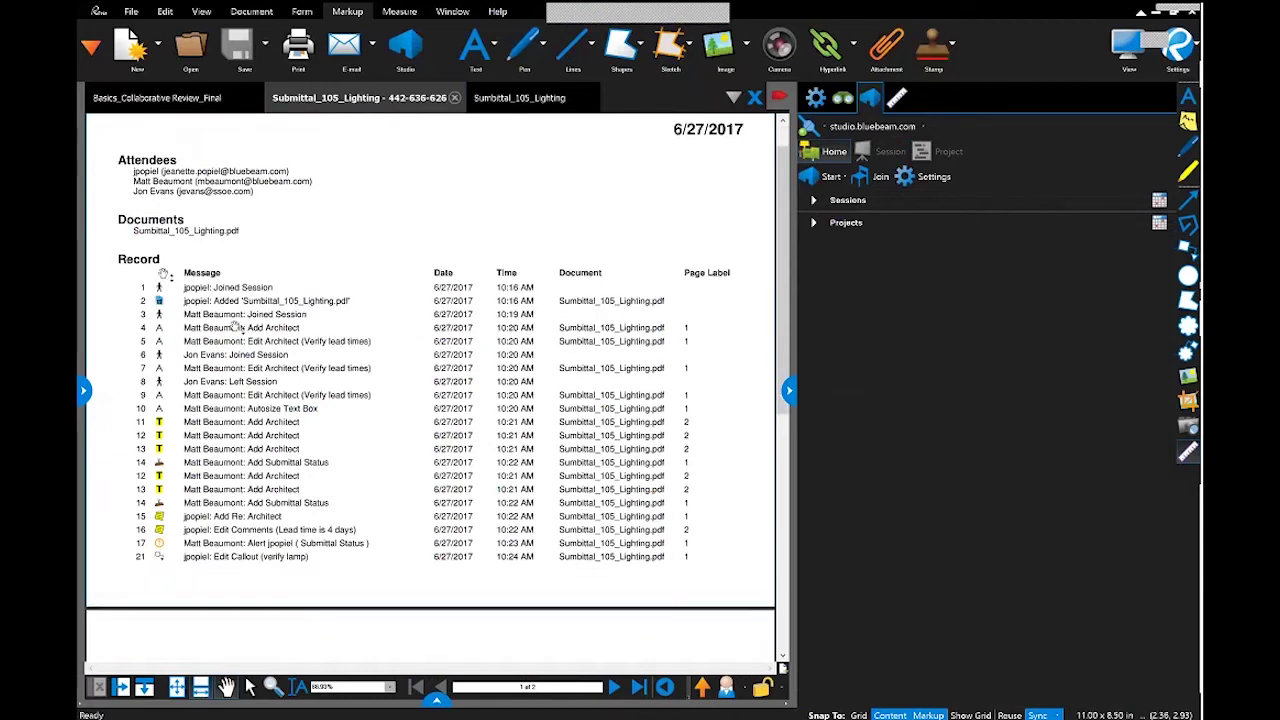
pyautogui.scroll(-7, 292, 423)
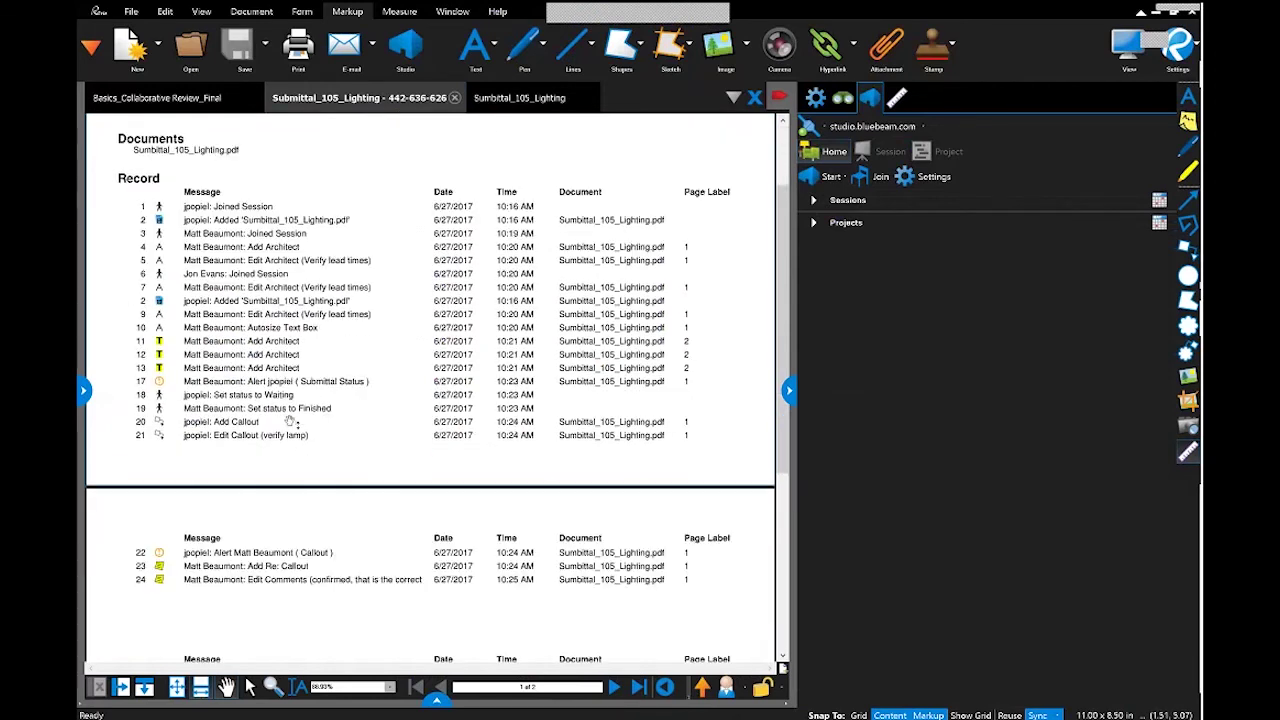
# Return to the start of the session report, then close both the report and the saved lighting submittal
pyautogui.scroll(6, 292, 421)
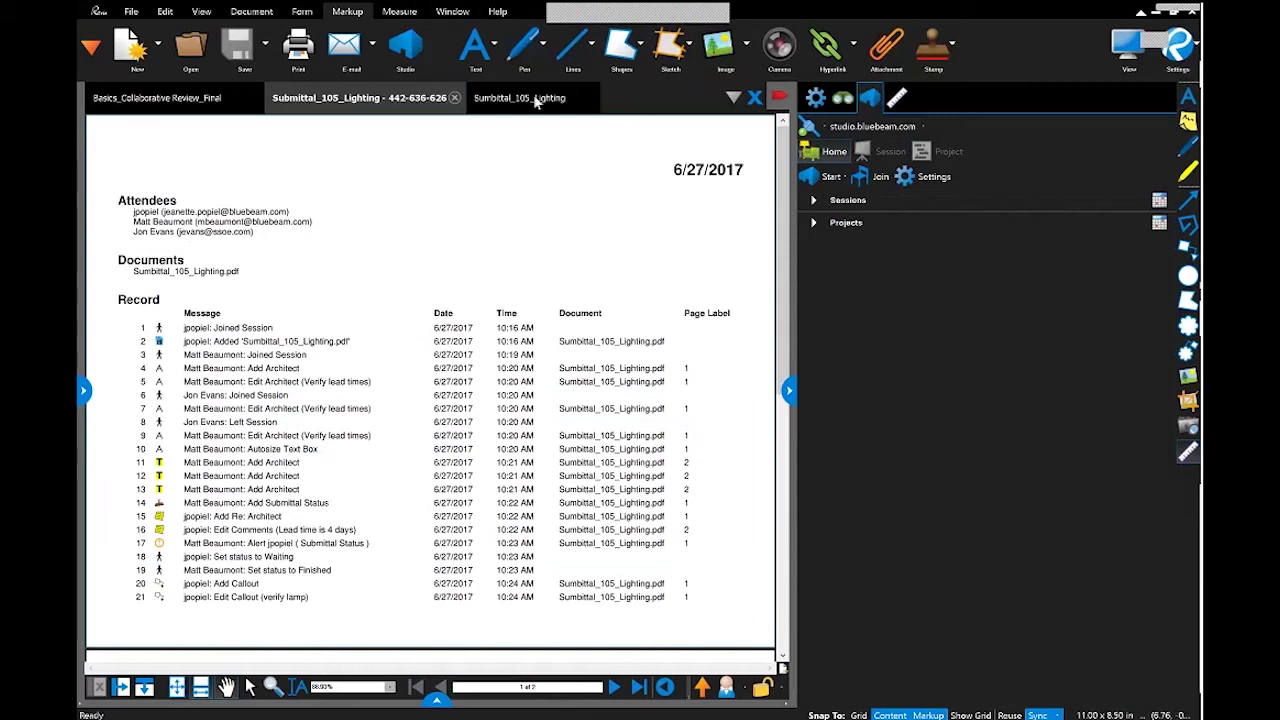
pyautogui.moveTo(534, 102)
pyautogui.moveTo(487, 118)
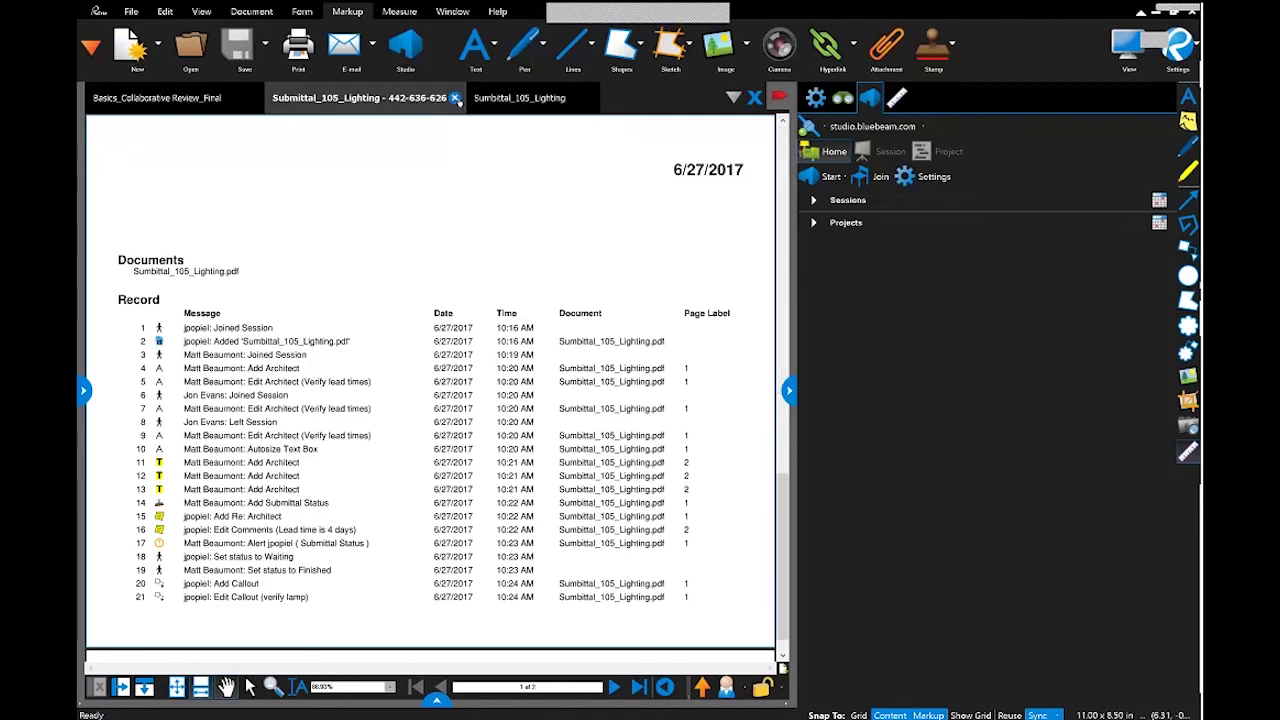
pyautogui.click(455, 98)
pyautogui.click(374, 98)
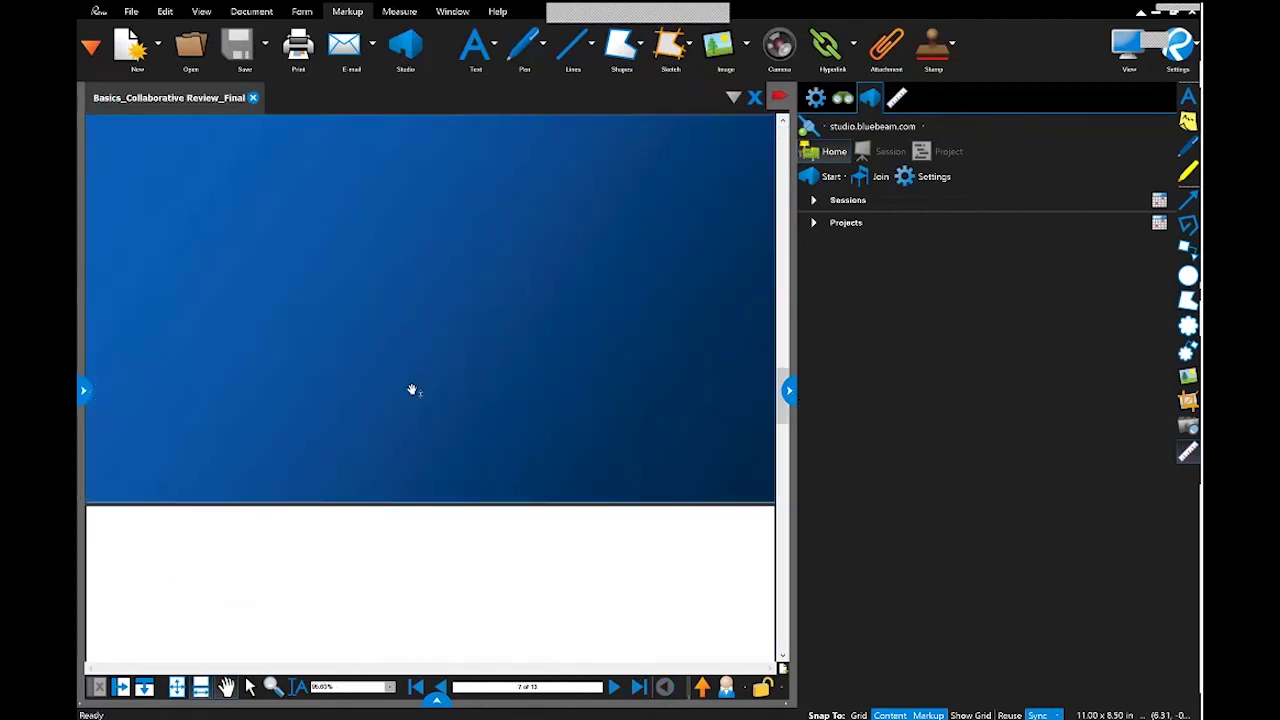
# Hide the Studio pane and open the A1.1.2 - 1ST FLOOR PLAN - NORTH and NORTH_REV 1 drawings from the File Access recents
pyautogui.click(85, 392)
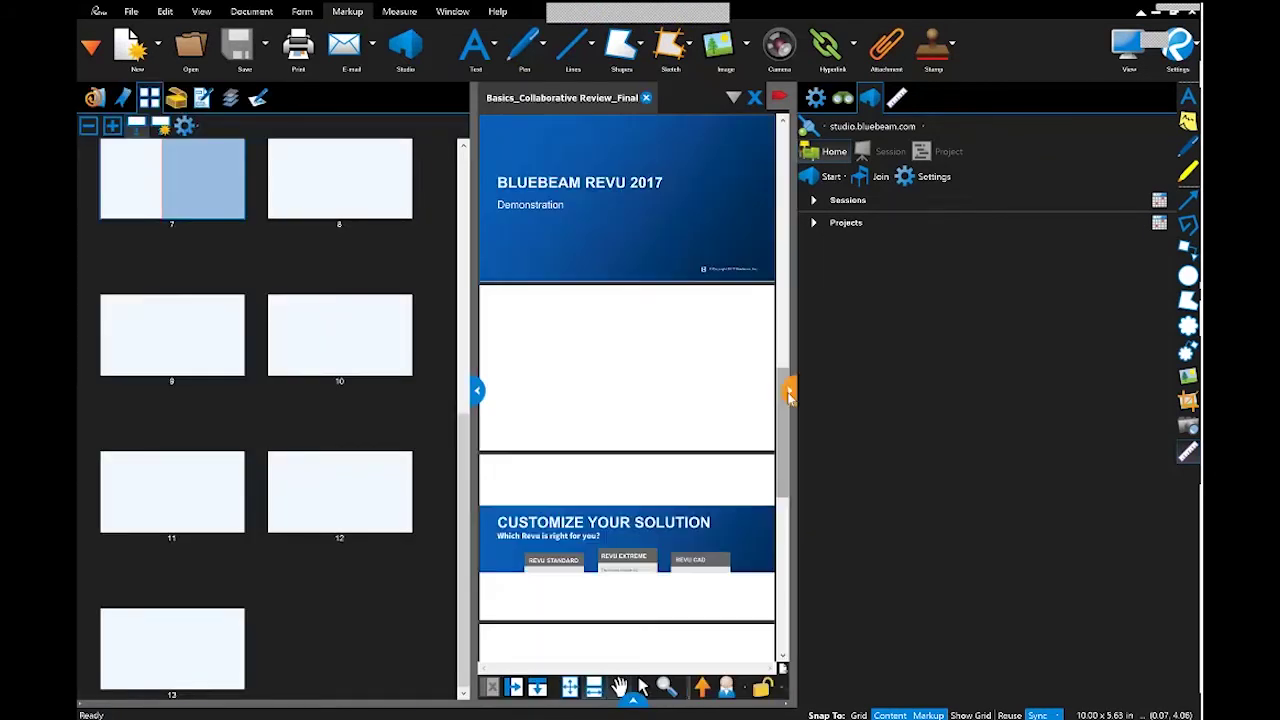
pyautogui.click(789, 390)
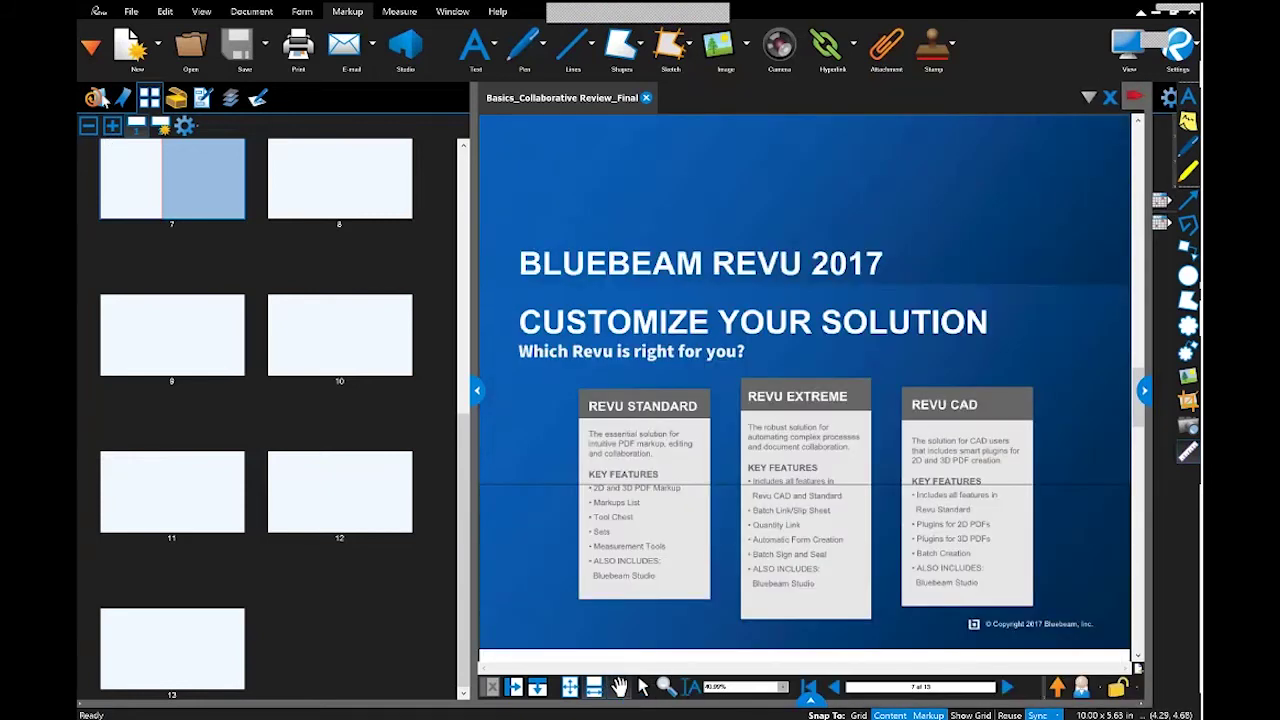
pyautogui.click(100, 97)
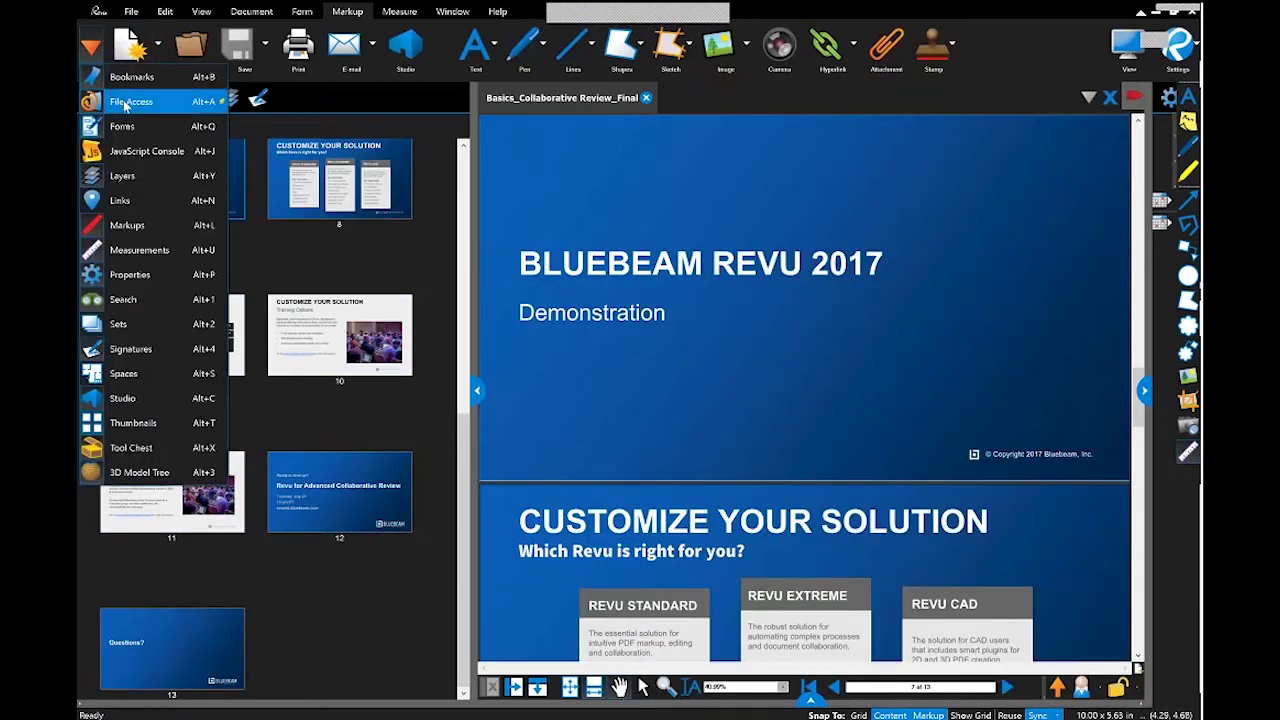
pyautogui.click(125, 102)
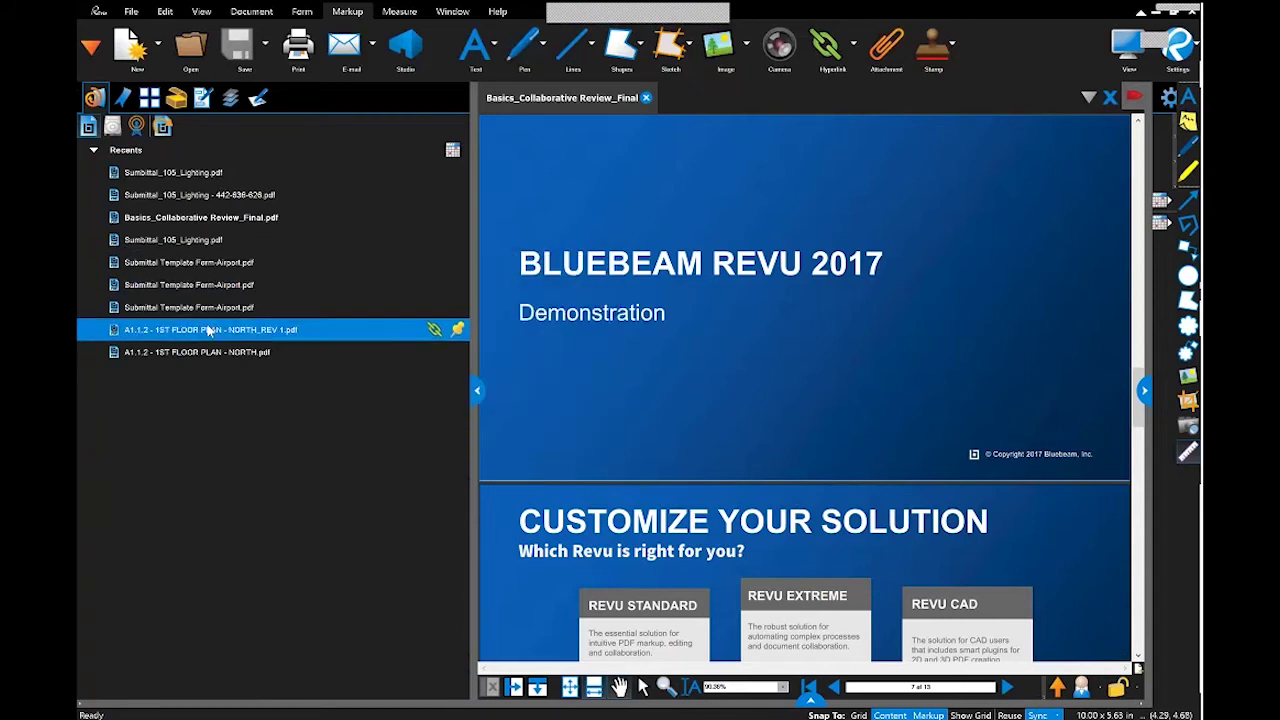
pyautogui.moveTo(210, 339)
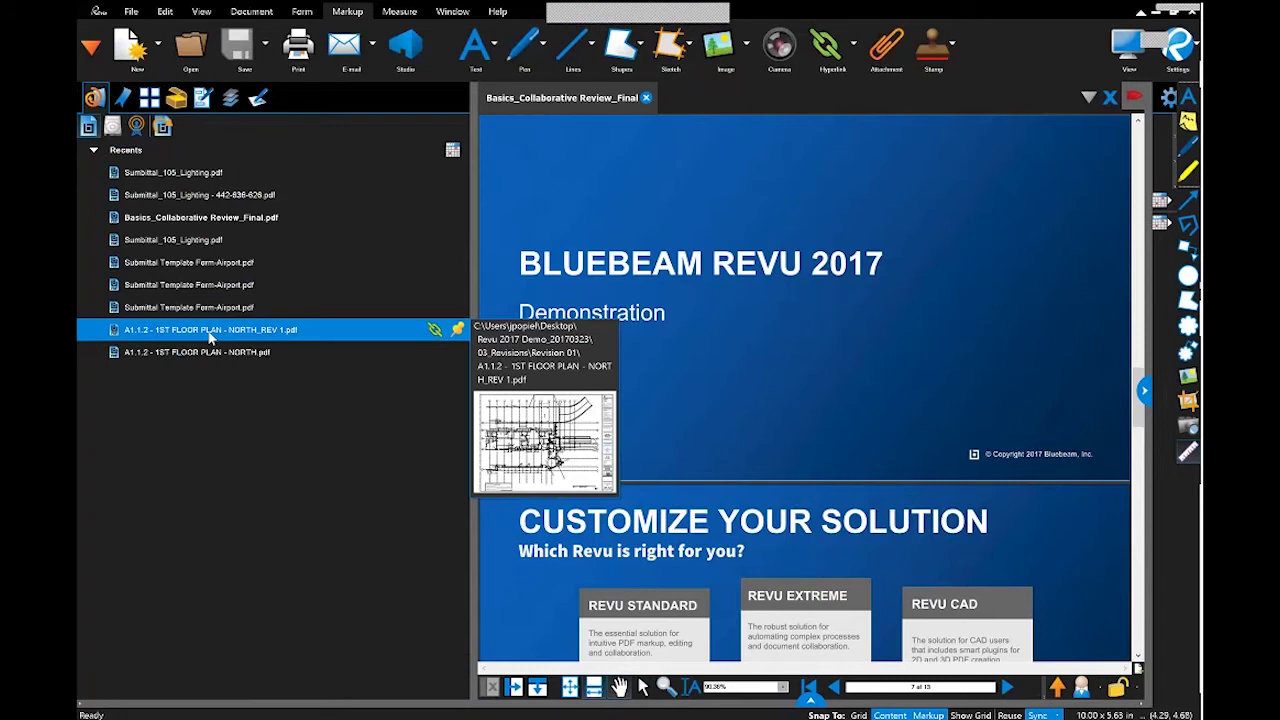
pyautogui.click(210, 335)
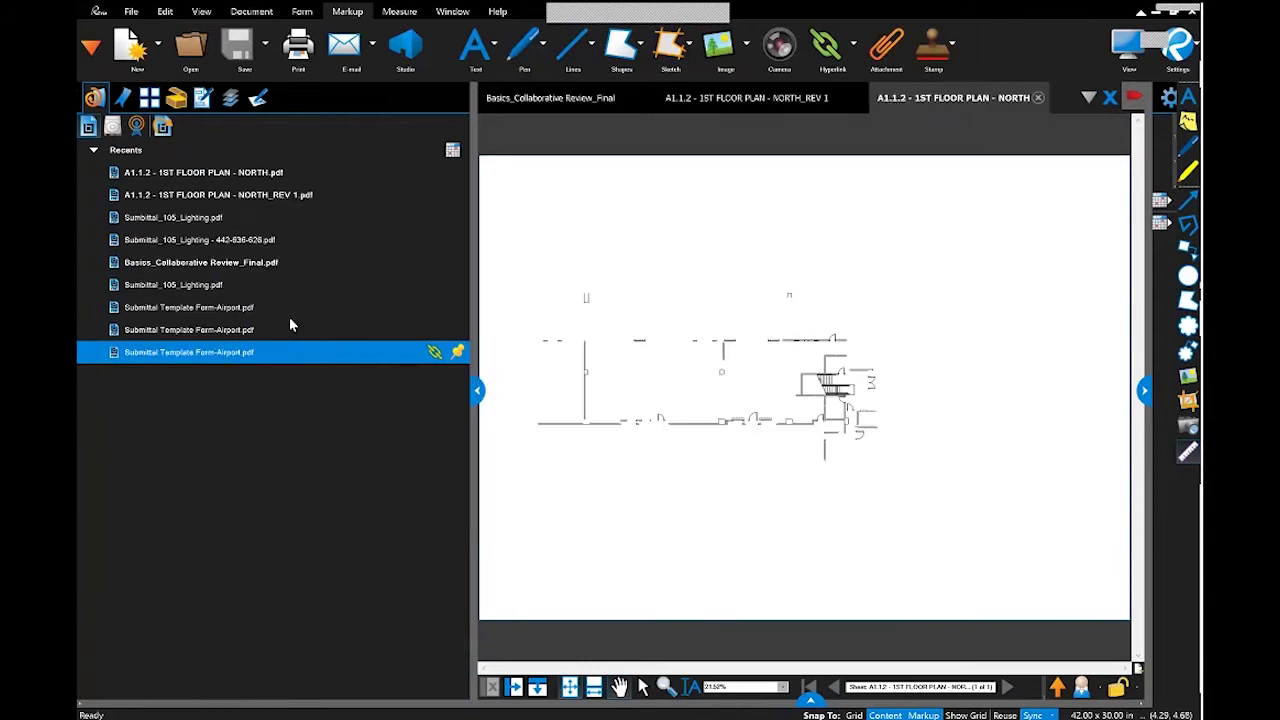
# Pin the original and REV 1 floor plan files in File Access, and hide the file list
pyautogui.moveTo(185, 190)
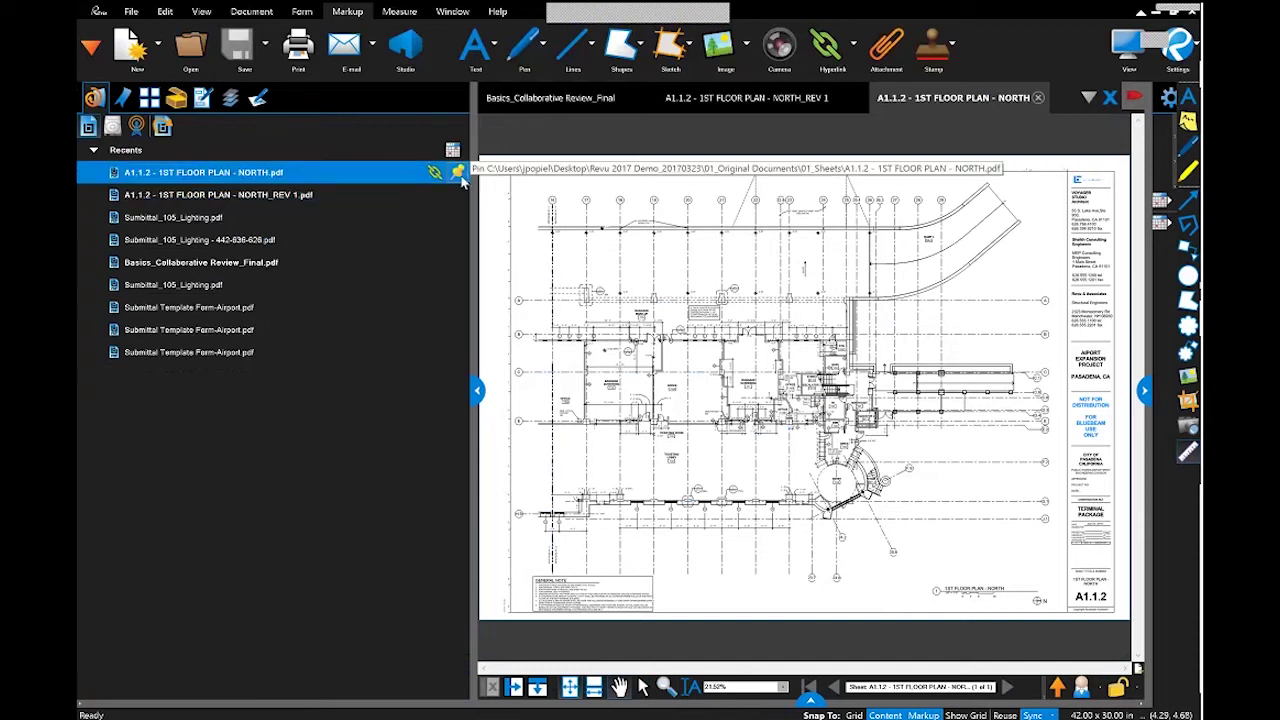
pyautogui.click(459, 175)
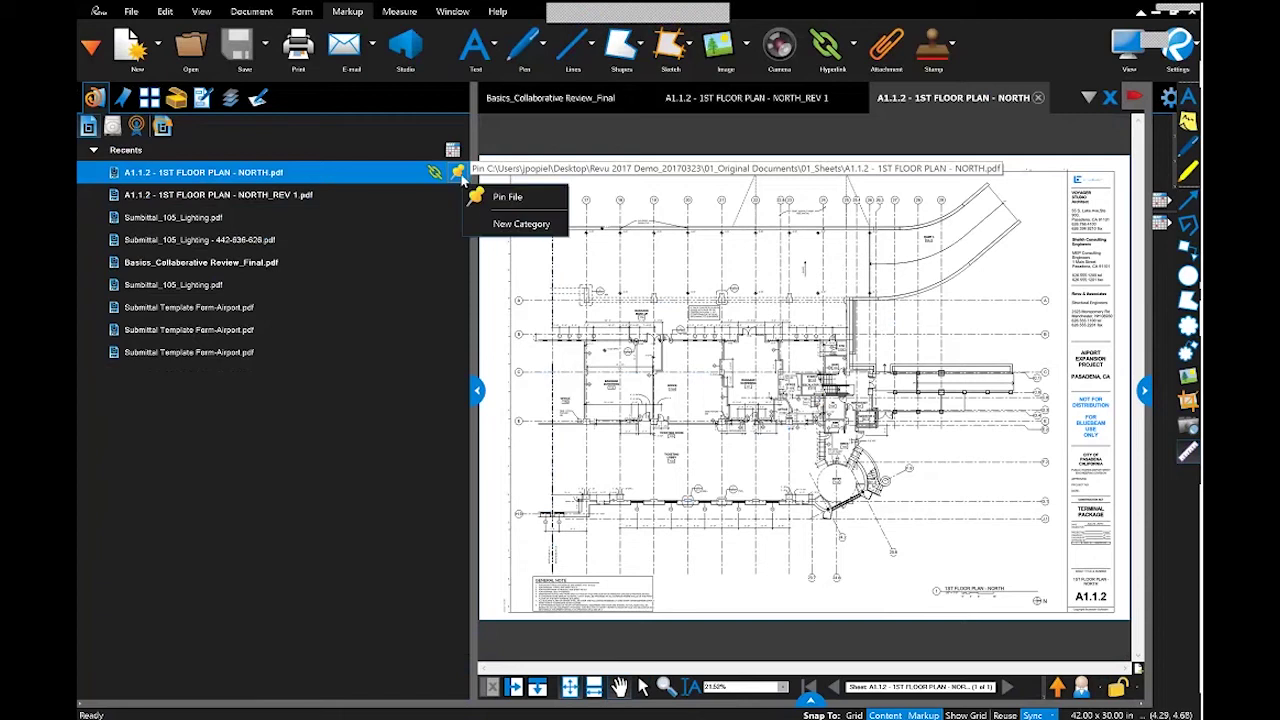
pyautogui.click(500, 197)
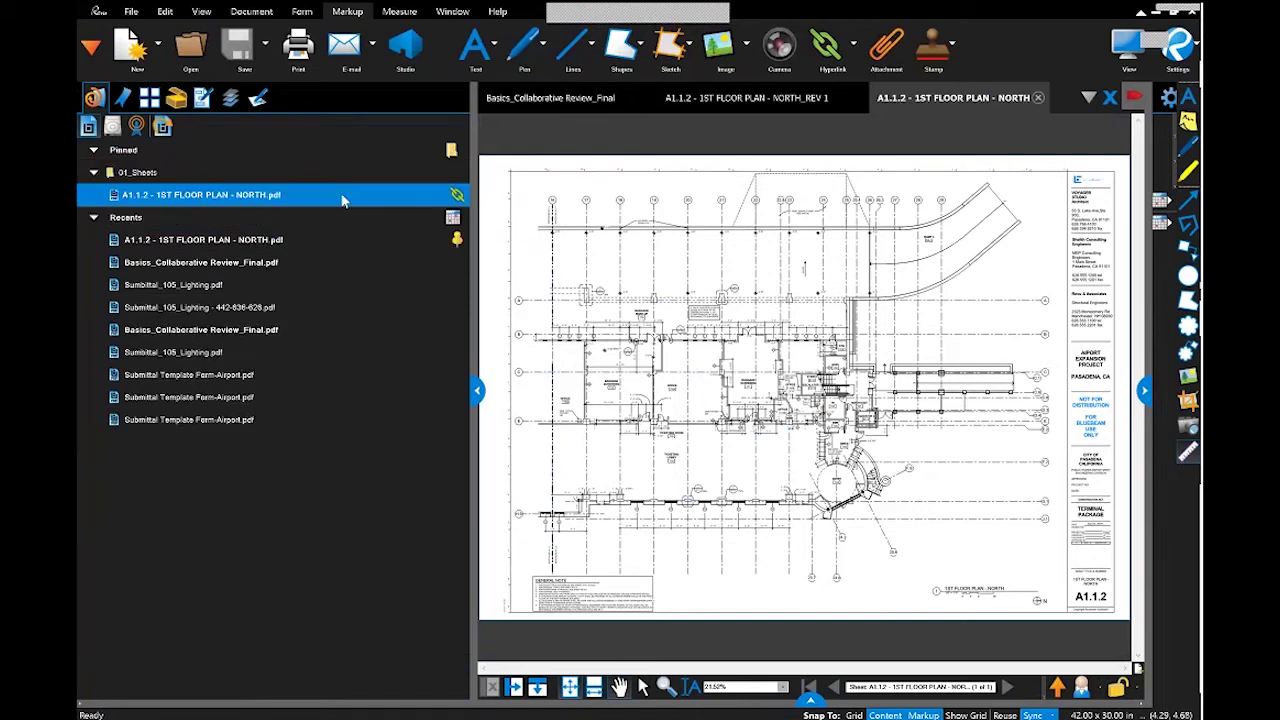
pyautogui.click(457, 262)
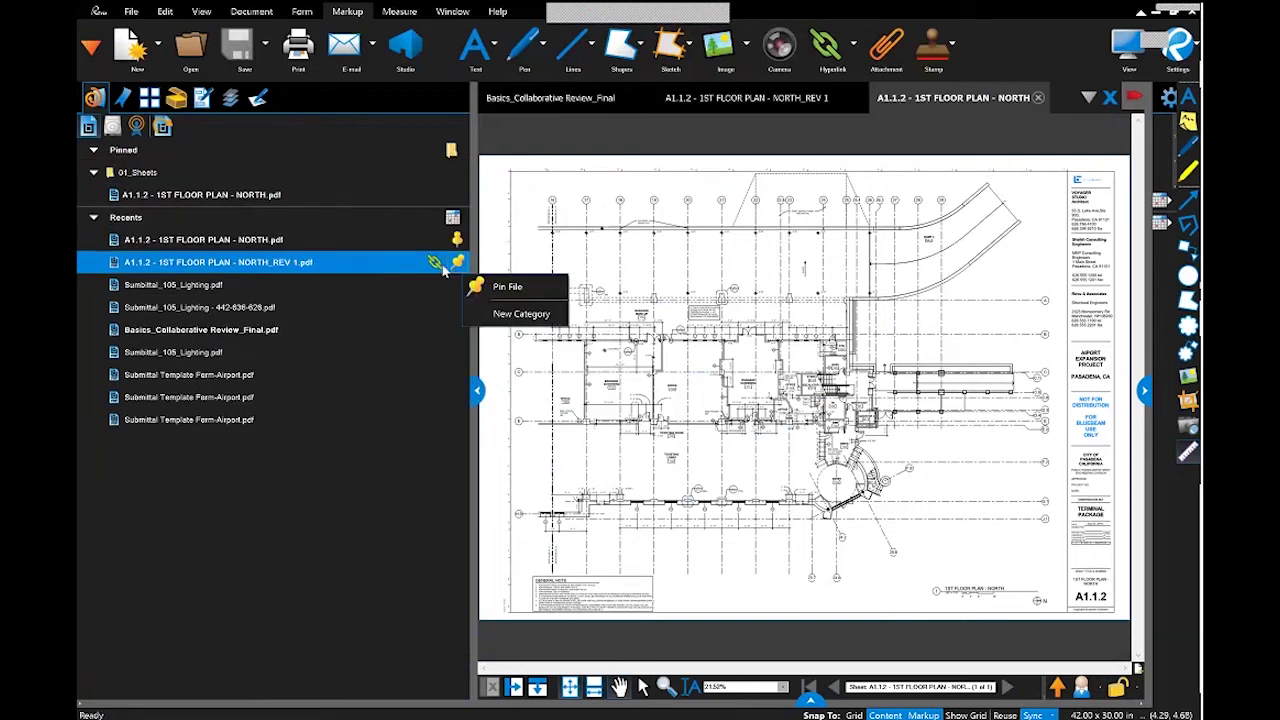
pyautogui.click(505, 287)
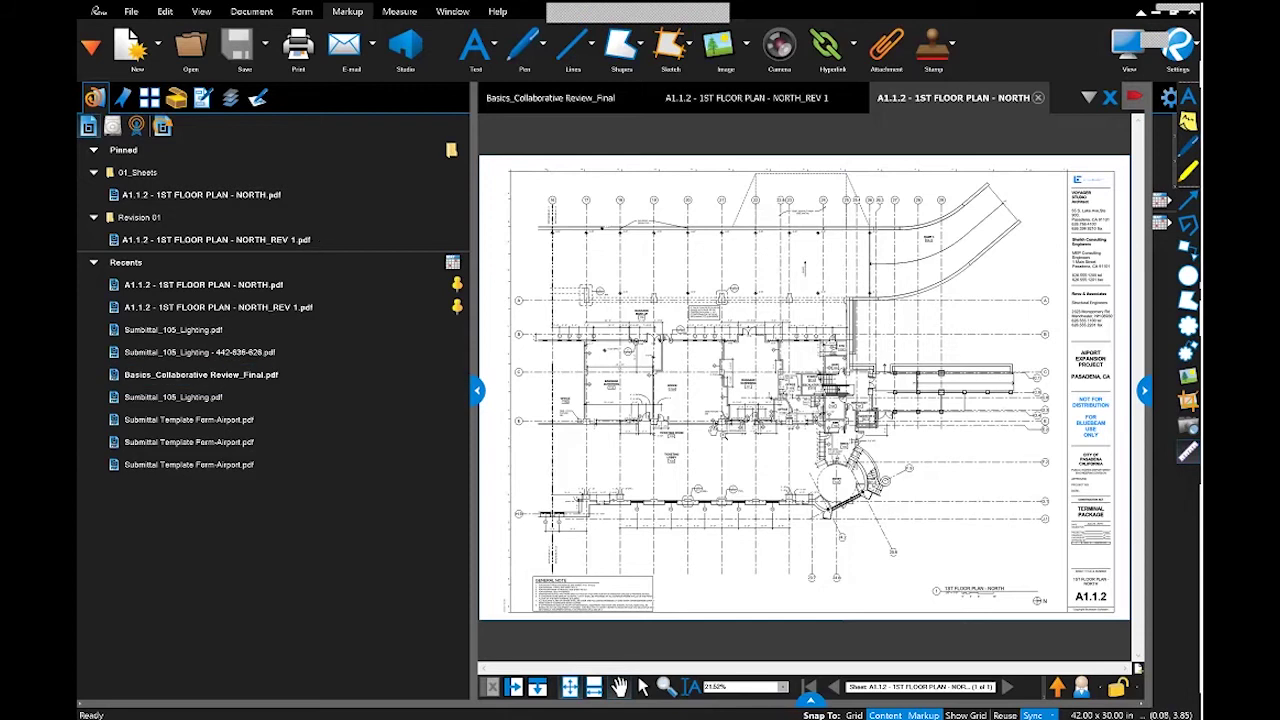
pyautogui.click(478, 393)
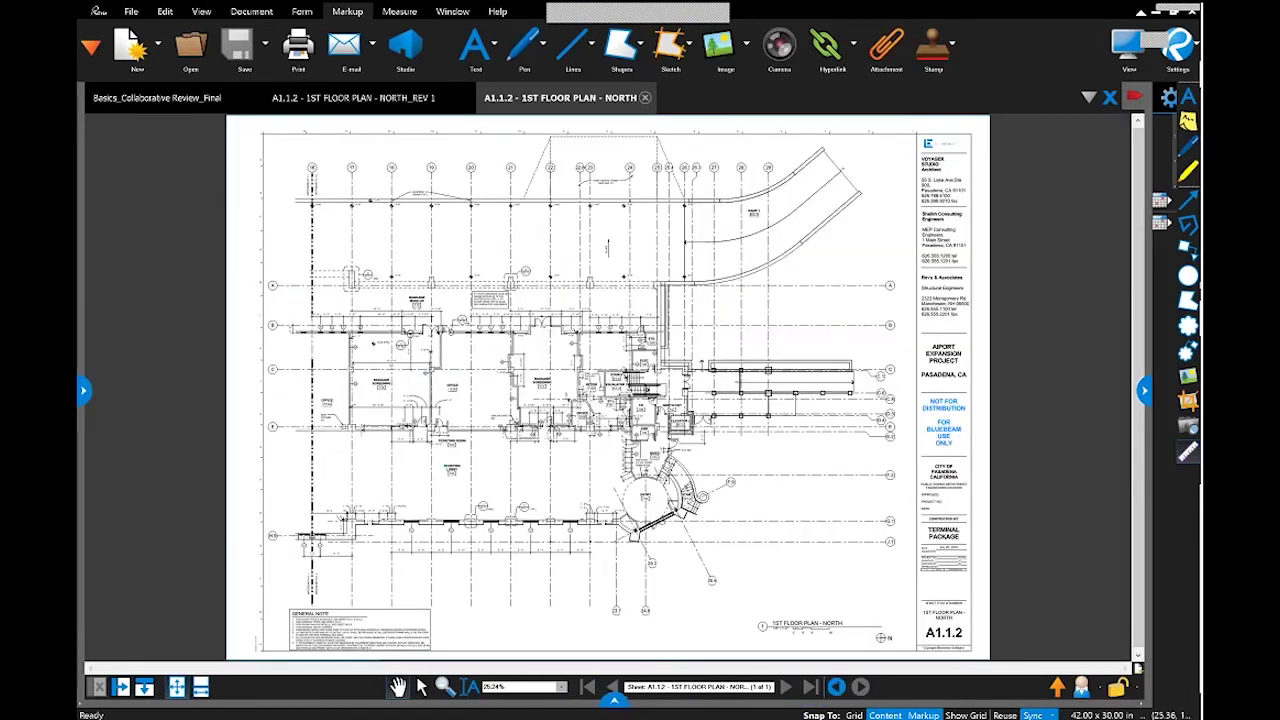
# Examine the office and baggage screening areas up close in both the original and REV 1 floor plans
pyautogui.click(383, 100)
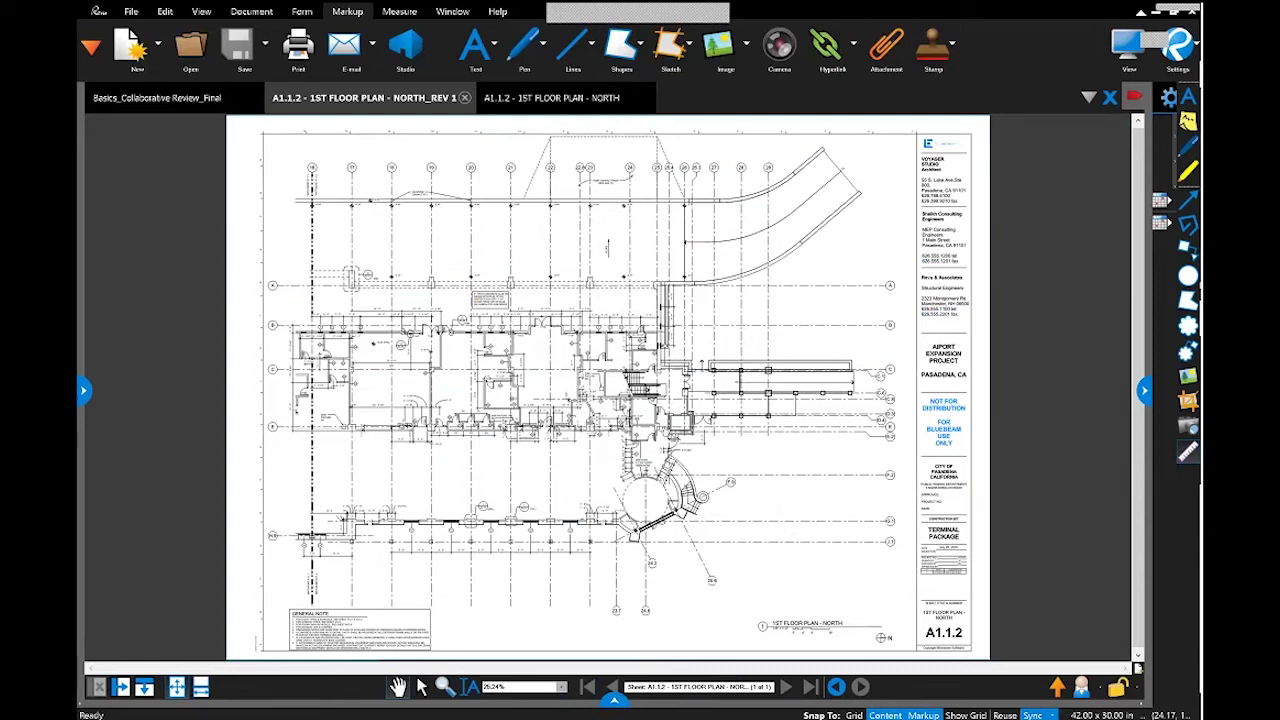
pyautogui.click(534, 104)
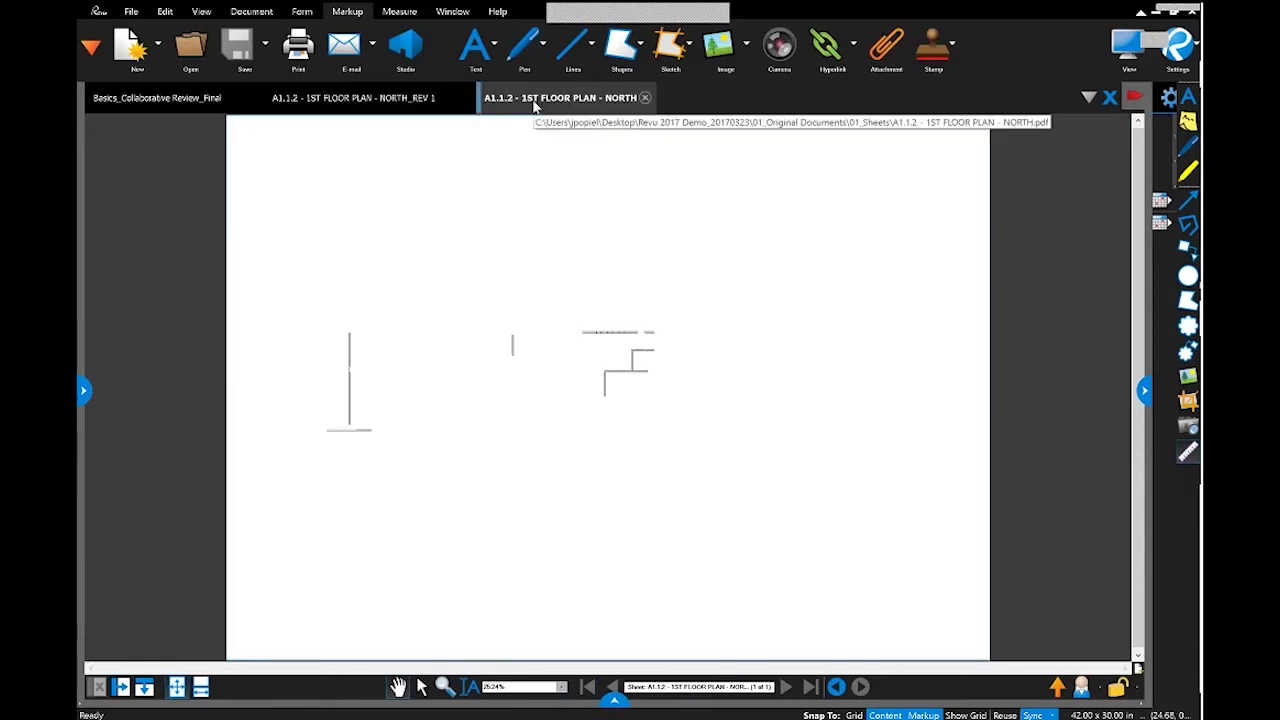
pyautogui.scroll(4, 545, 345)
pyautogui.scroll(2, 513, 434)
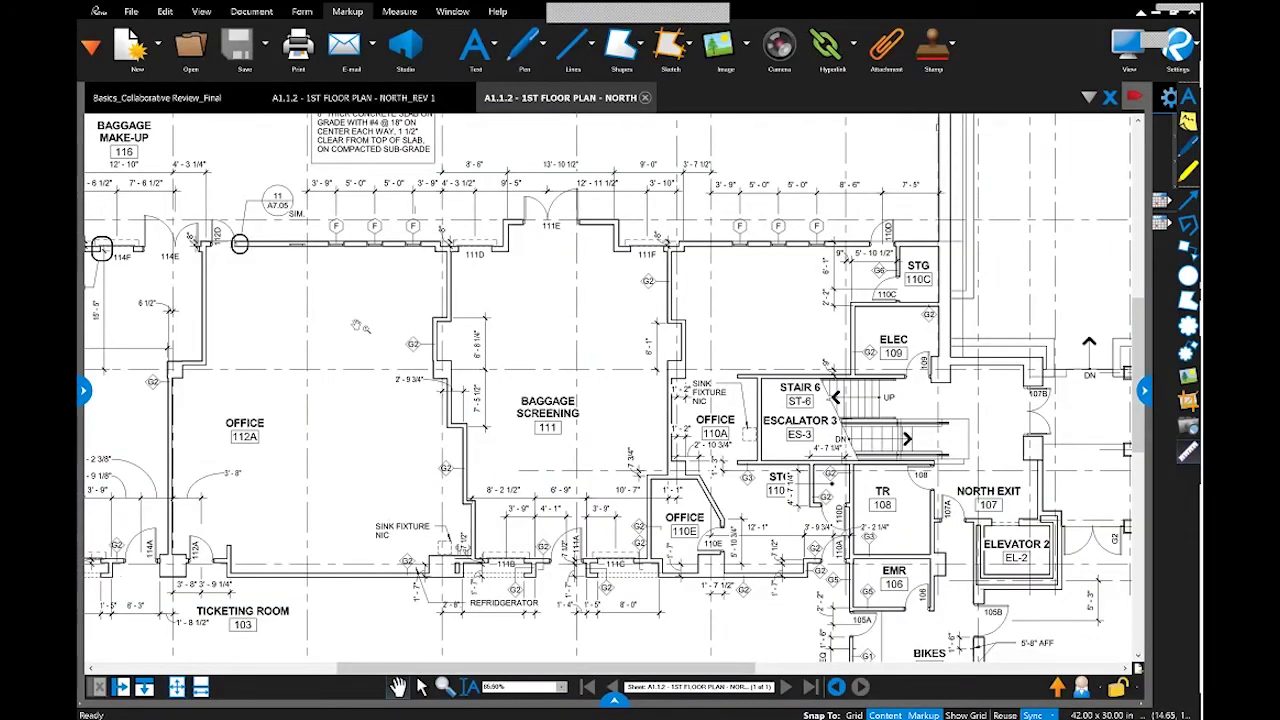
pyautogui.click(365, 100)
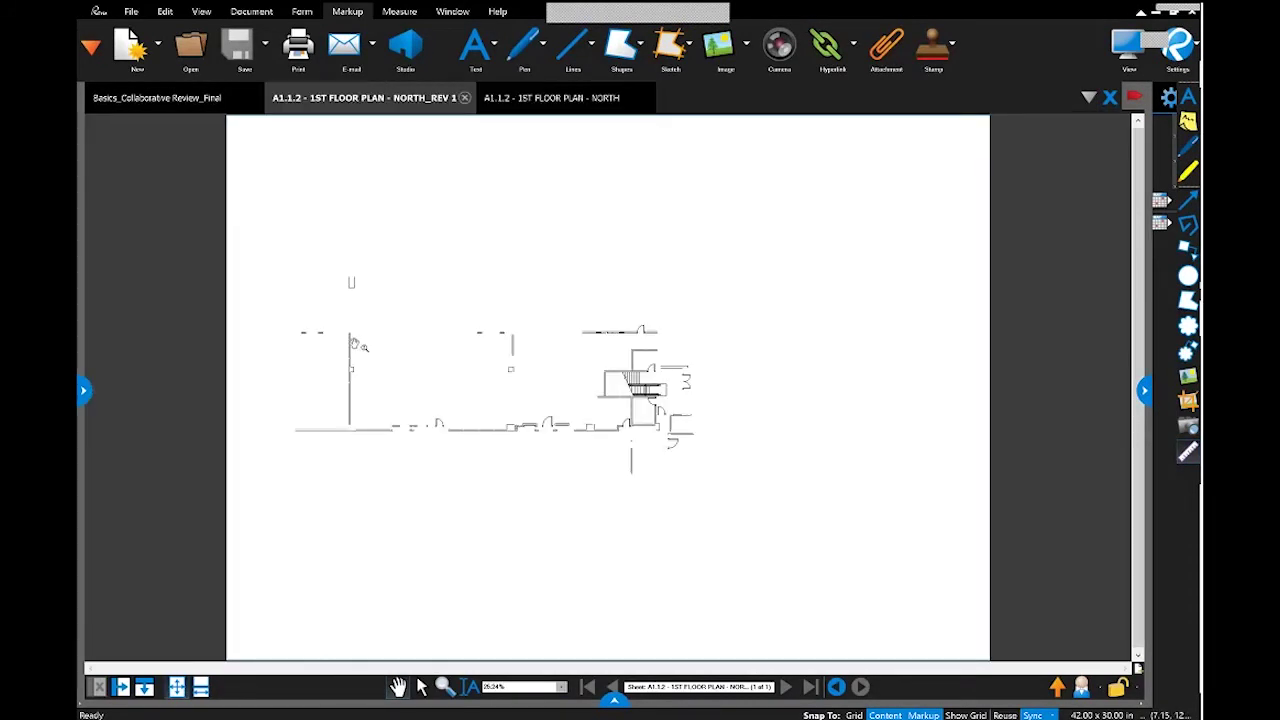
pyautogui.scroll(5, 357, 344)
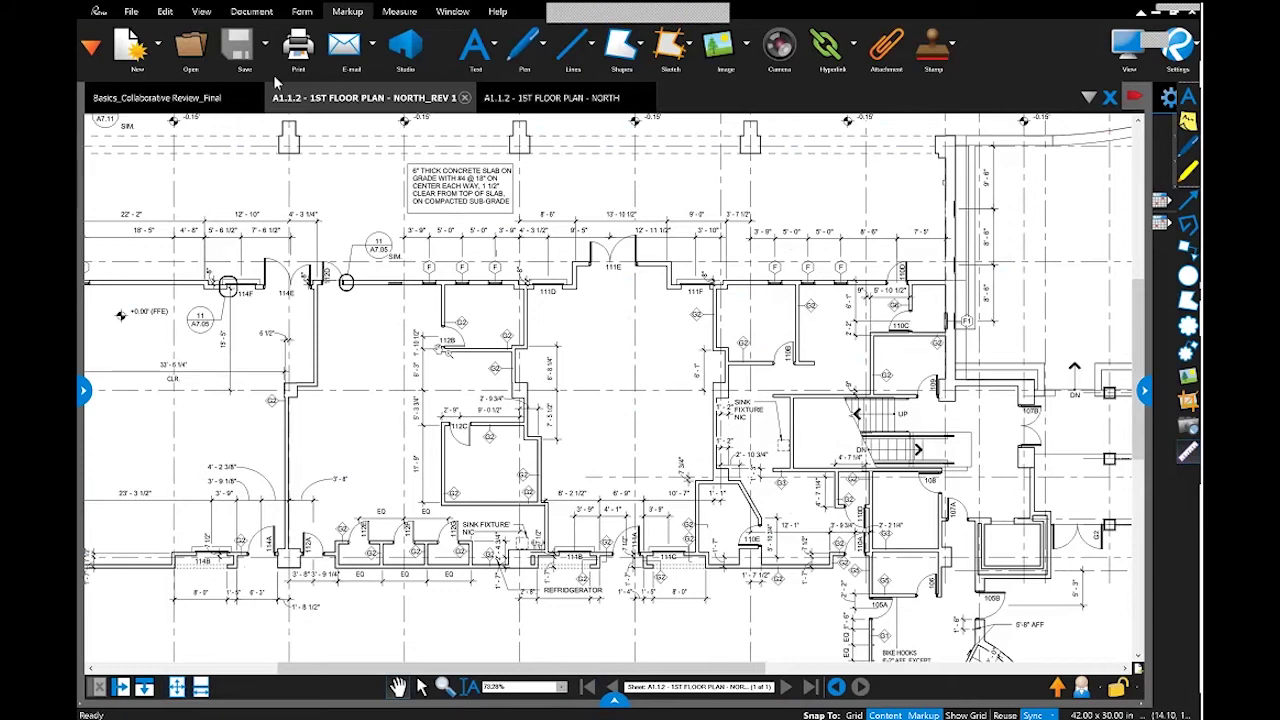
# Run Compare Documents with A1.1.2 - 1ST FLOOR PLAN - NORTH as Document A and NORTH_REV 1 as Document B
pyautogui.click(252, 12)
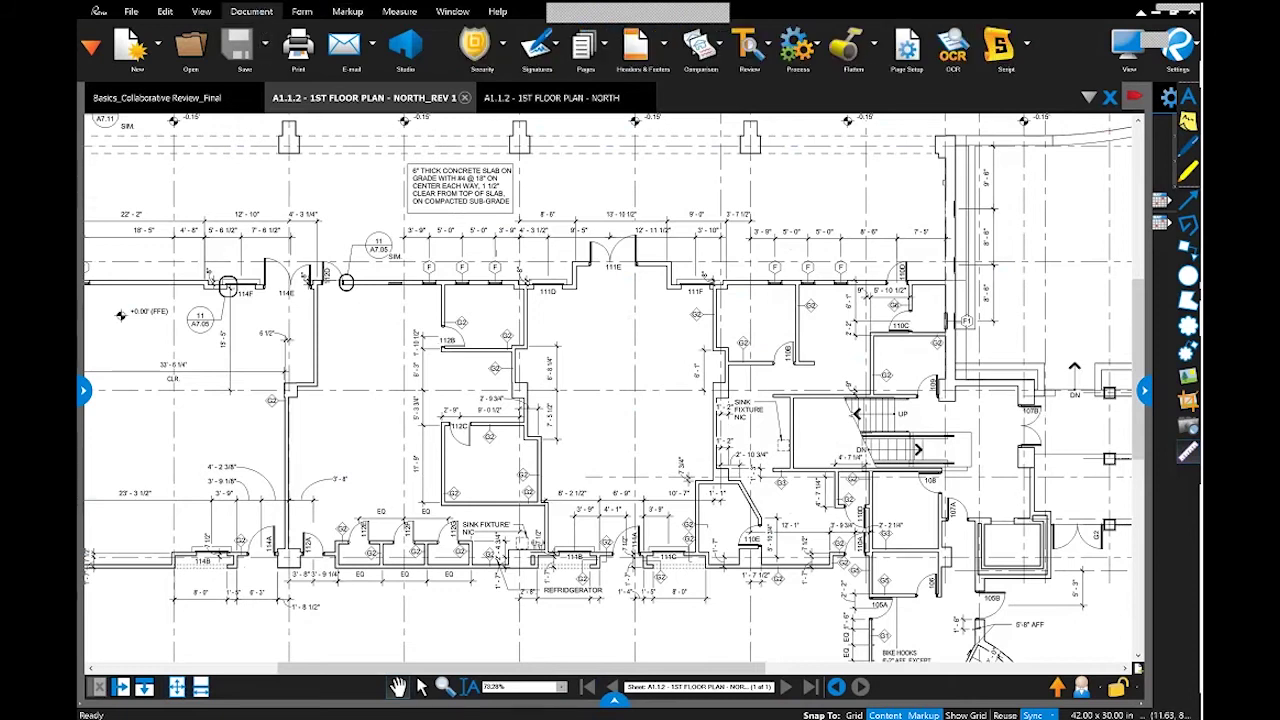
pyautogui.click(693, 52)
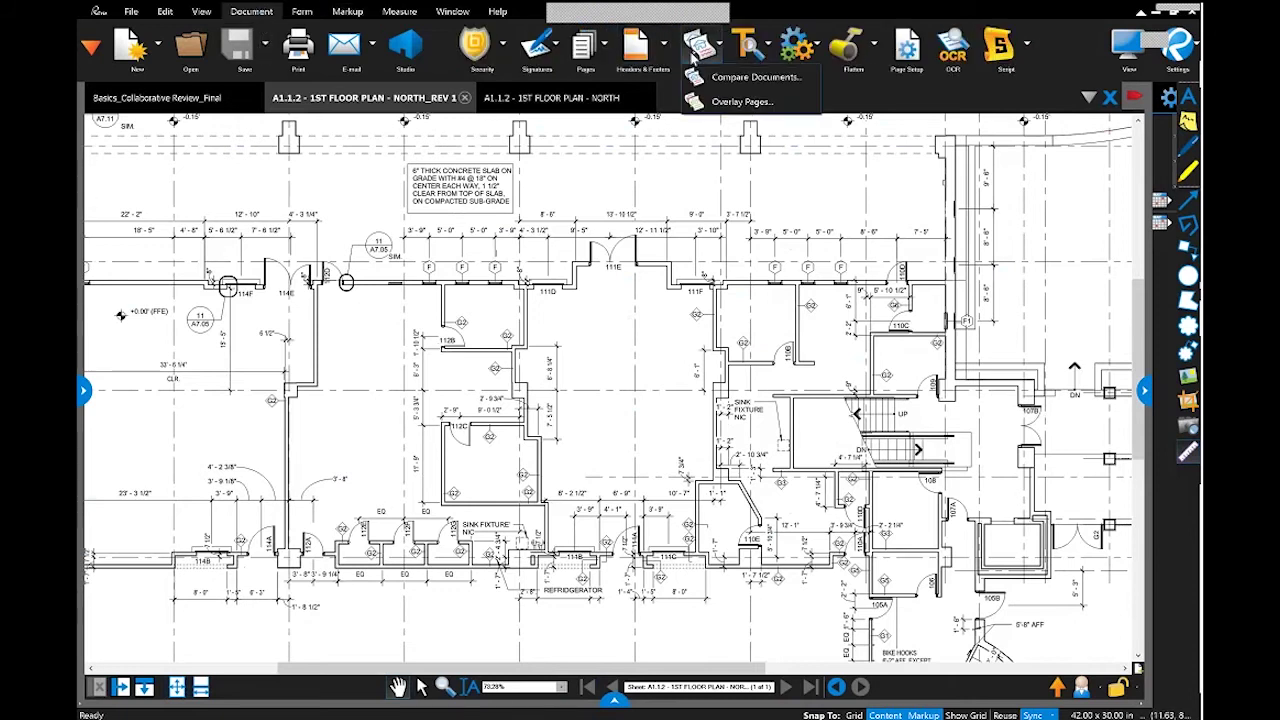
pyautogui.click(730, 90)
pyautogui.click(735, 245)
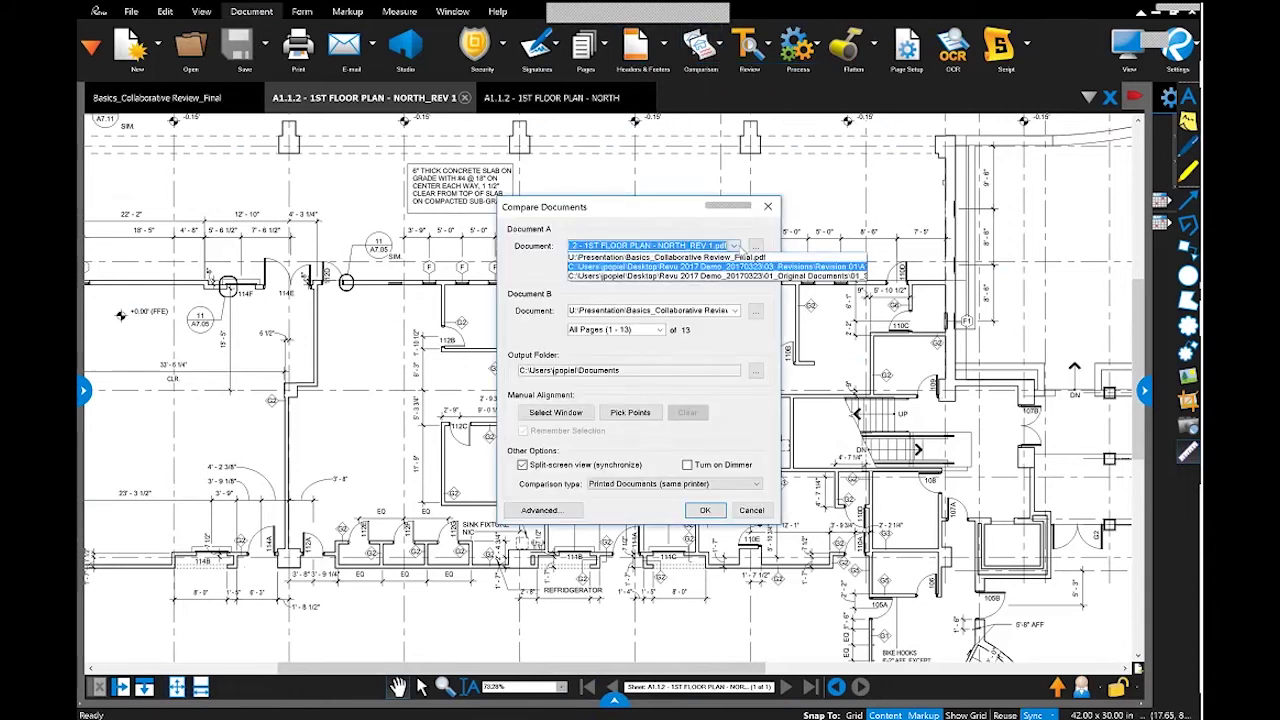
pyautogui.click(750, 276)
pyautogui.click(736, 311)
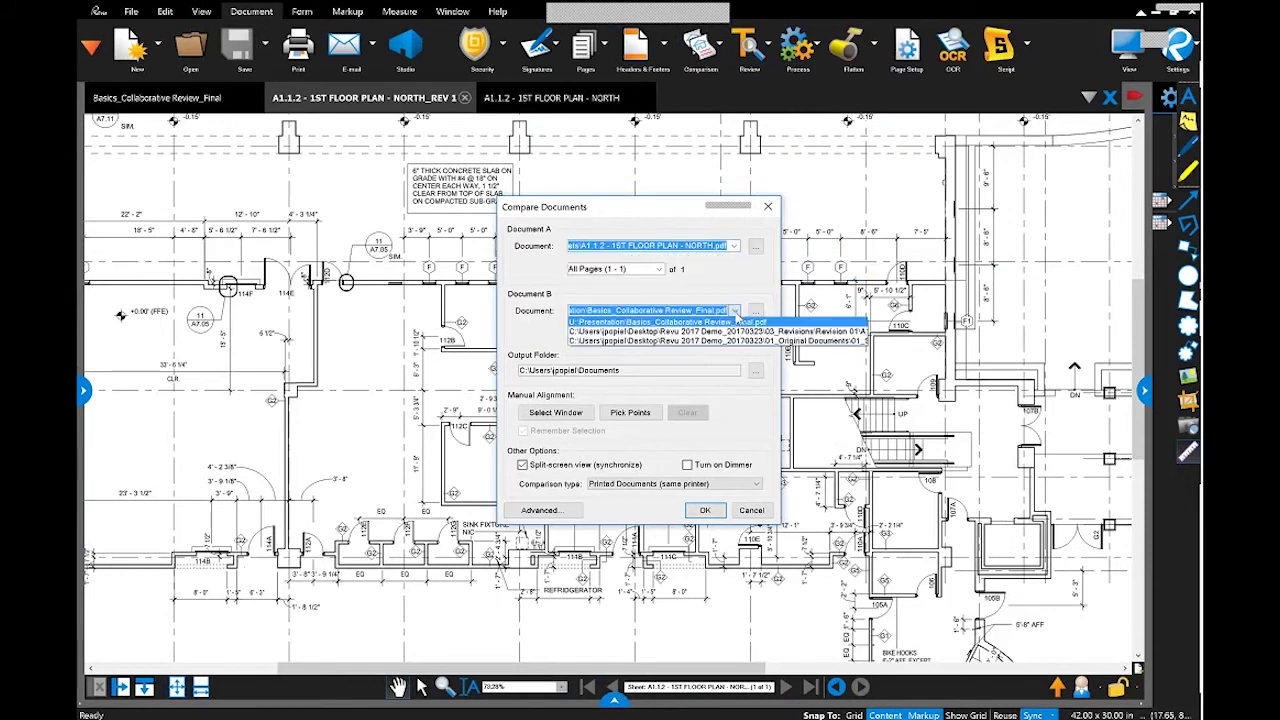
pyautogui.click(740, 331)
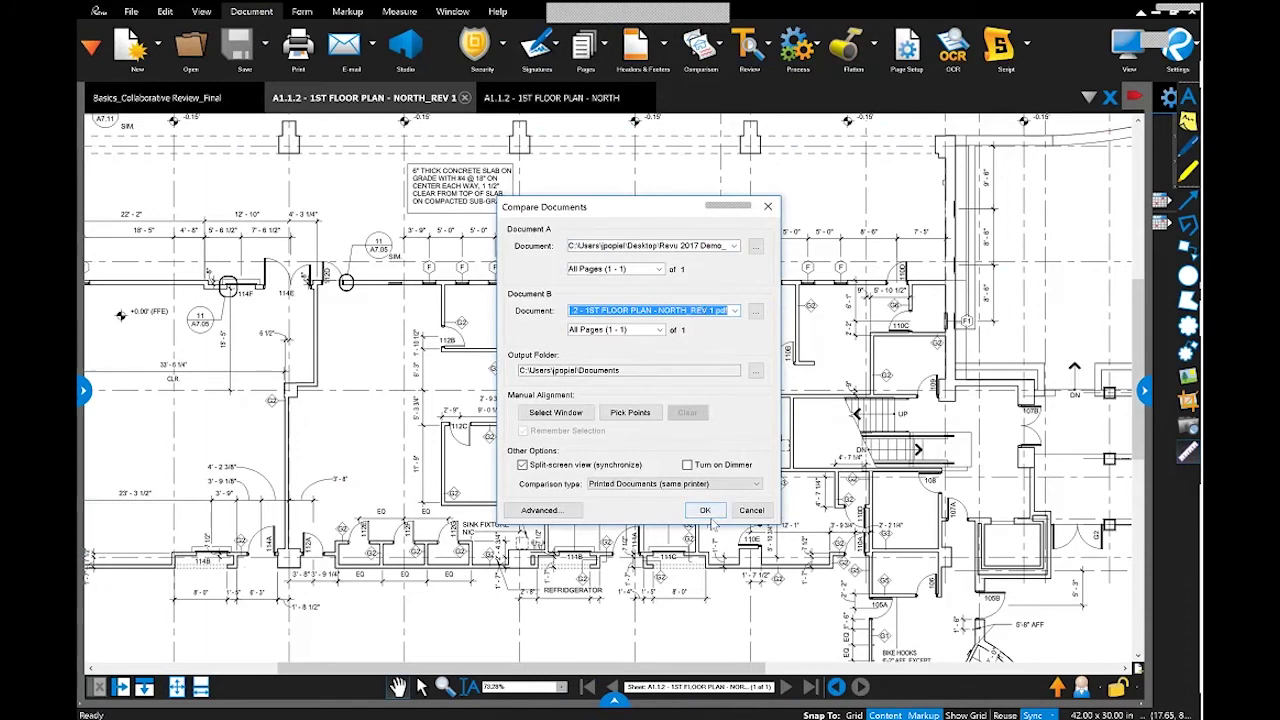
pyautogui.click(708, 512)
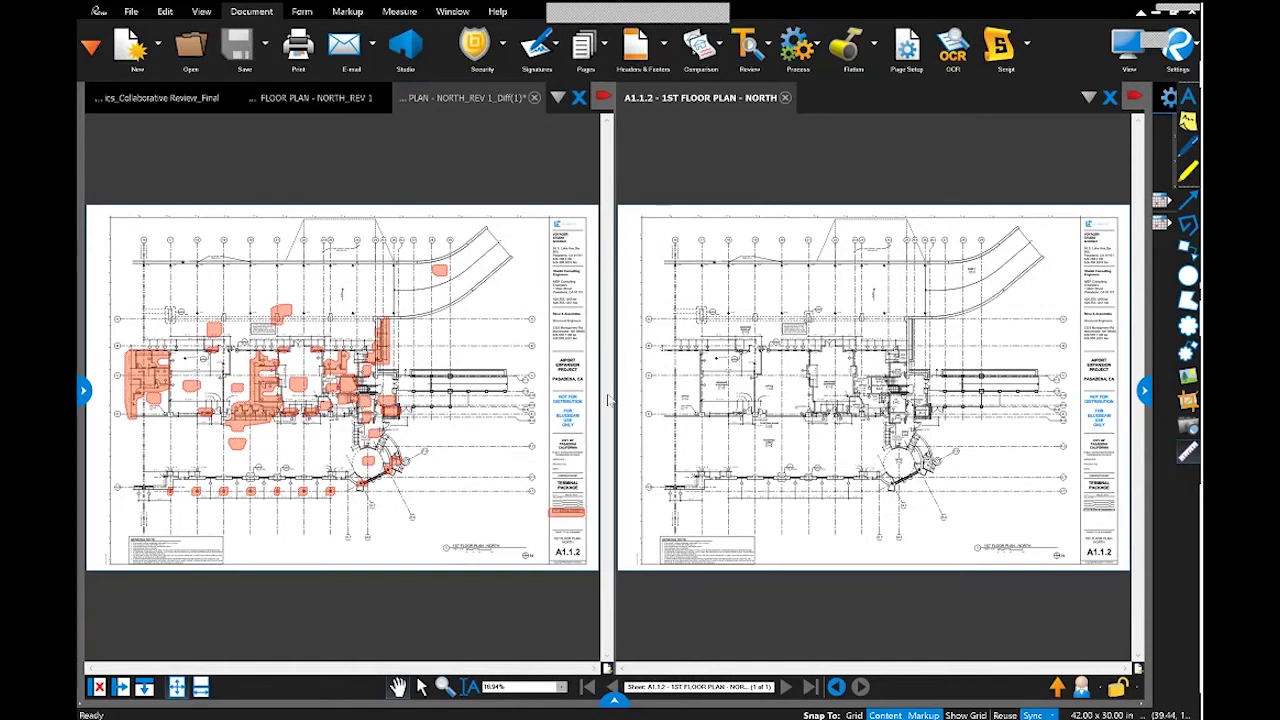
# Examine the clouded differences around offices 112A and 115A and along the ticketing lobby against the original plan in the synchronized split view
pyautogui.scroll(3, 248, 405)
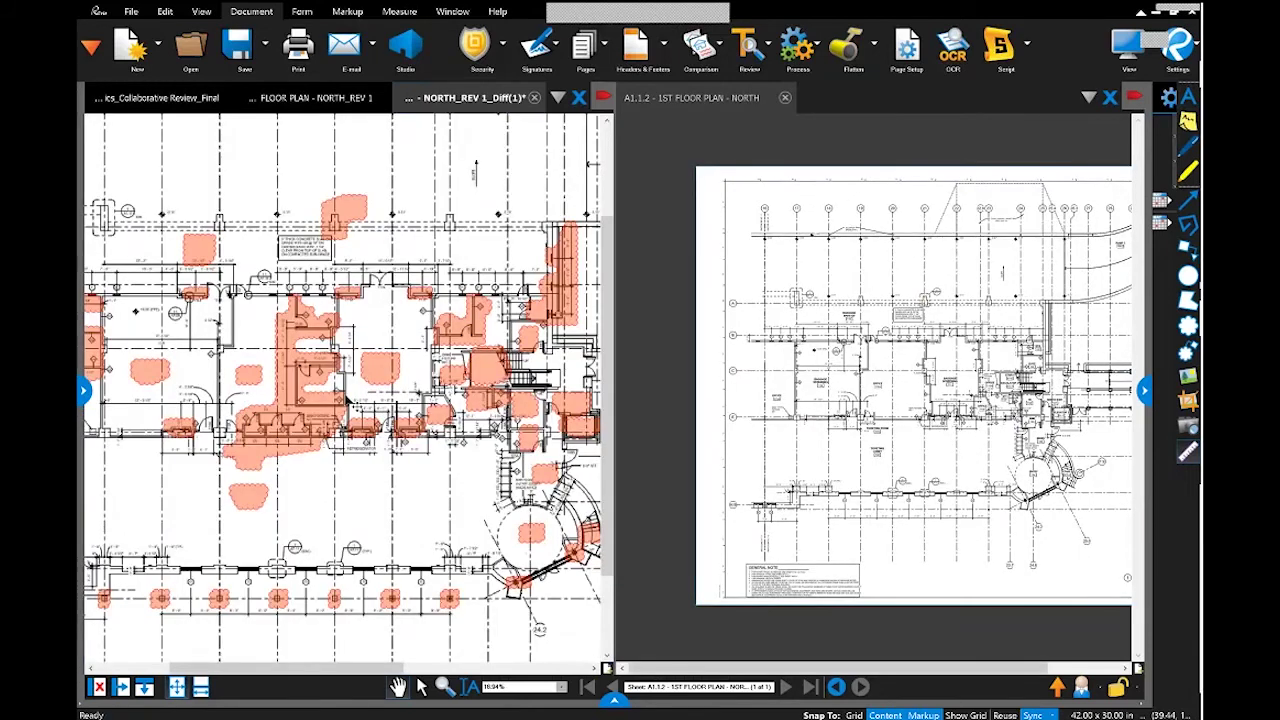
pyautogui.scroll(3, 447, 333)
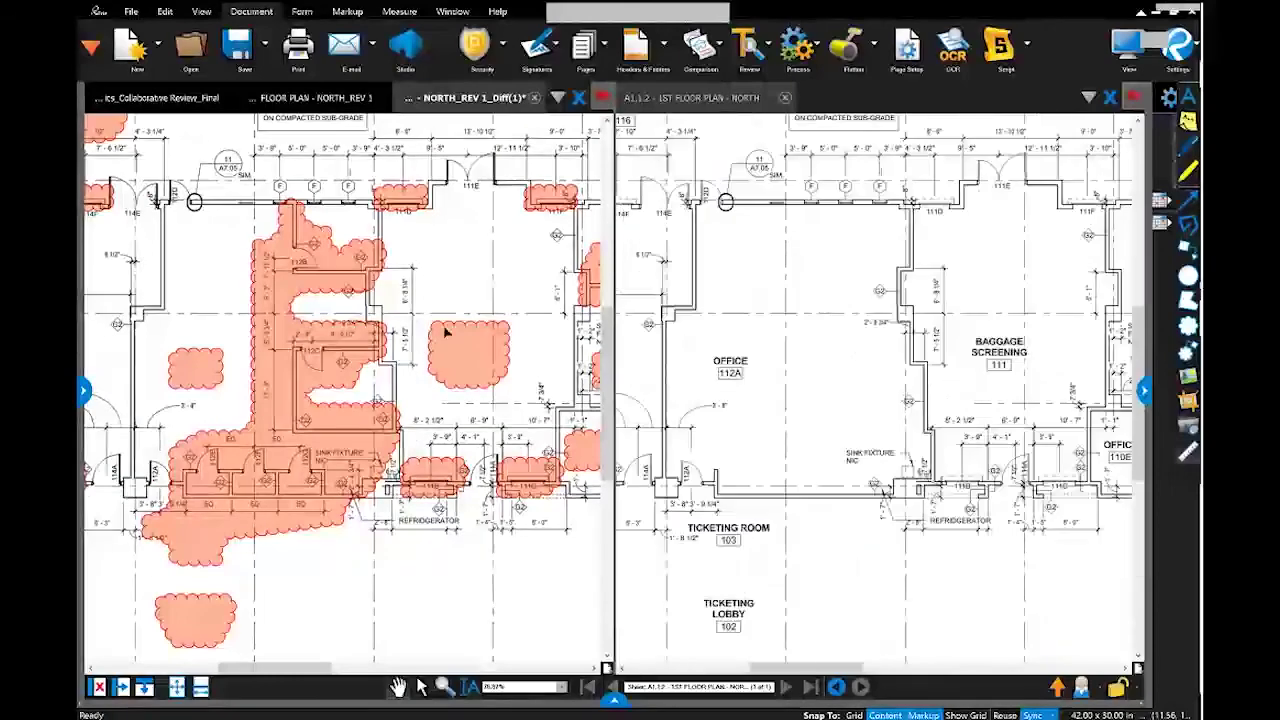
pyautogui.scroll(2, 270, 297)
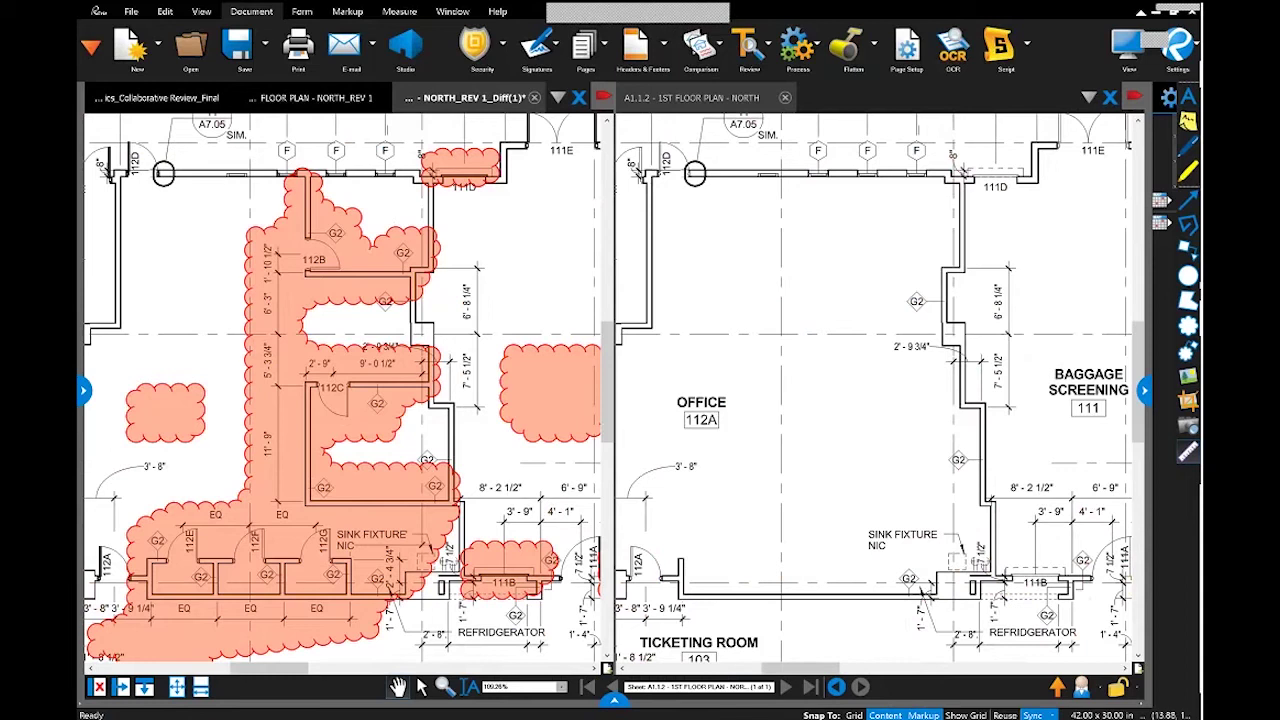
pyautogui.scroll(-3, 372, 308)
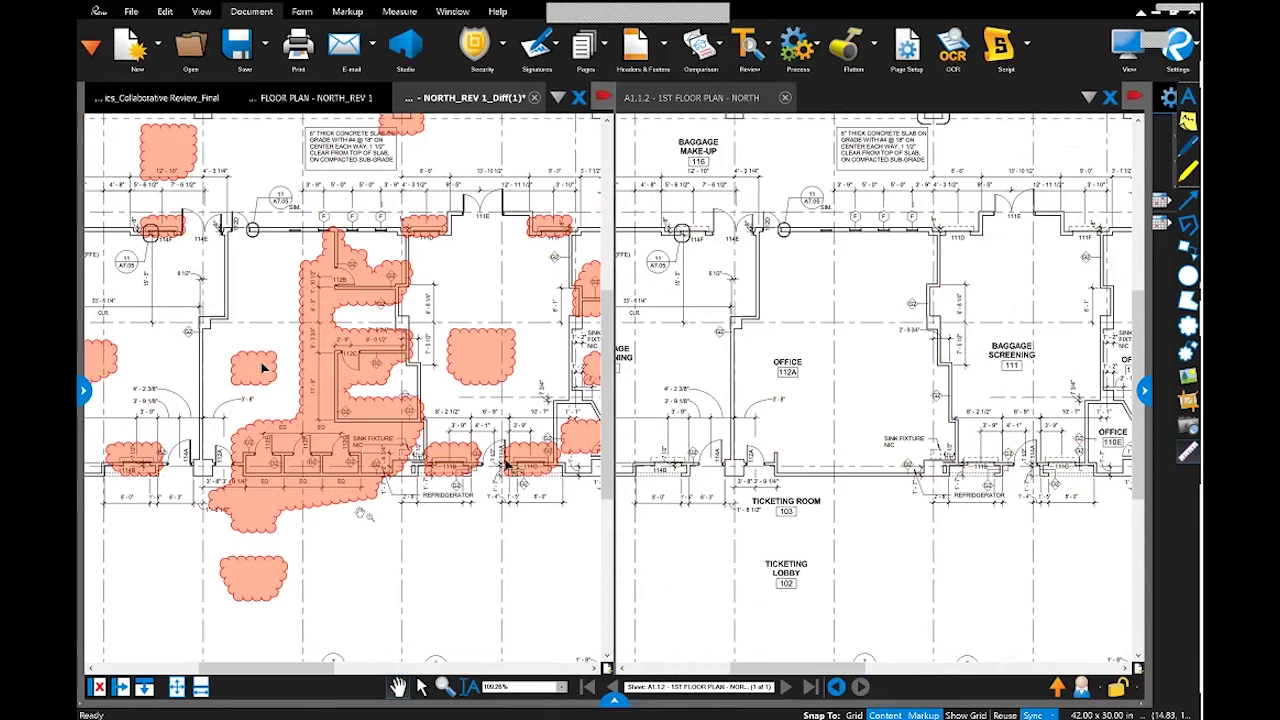
pyautogui.scroll(-3, 523, 416)
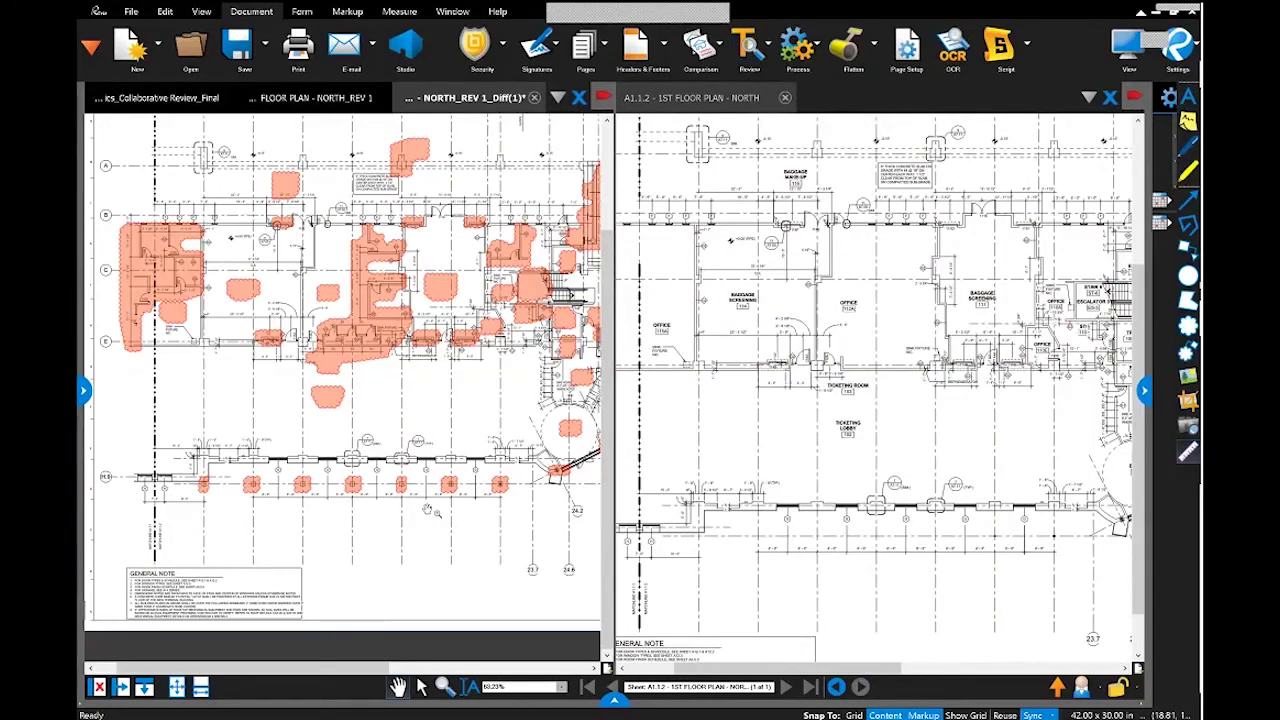
pyautogui.scroll(4, 495, 485)
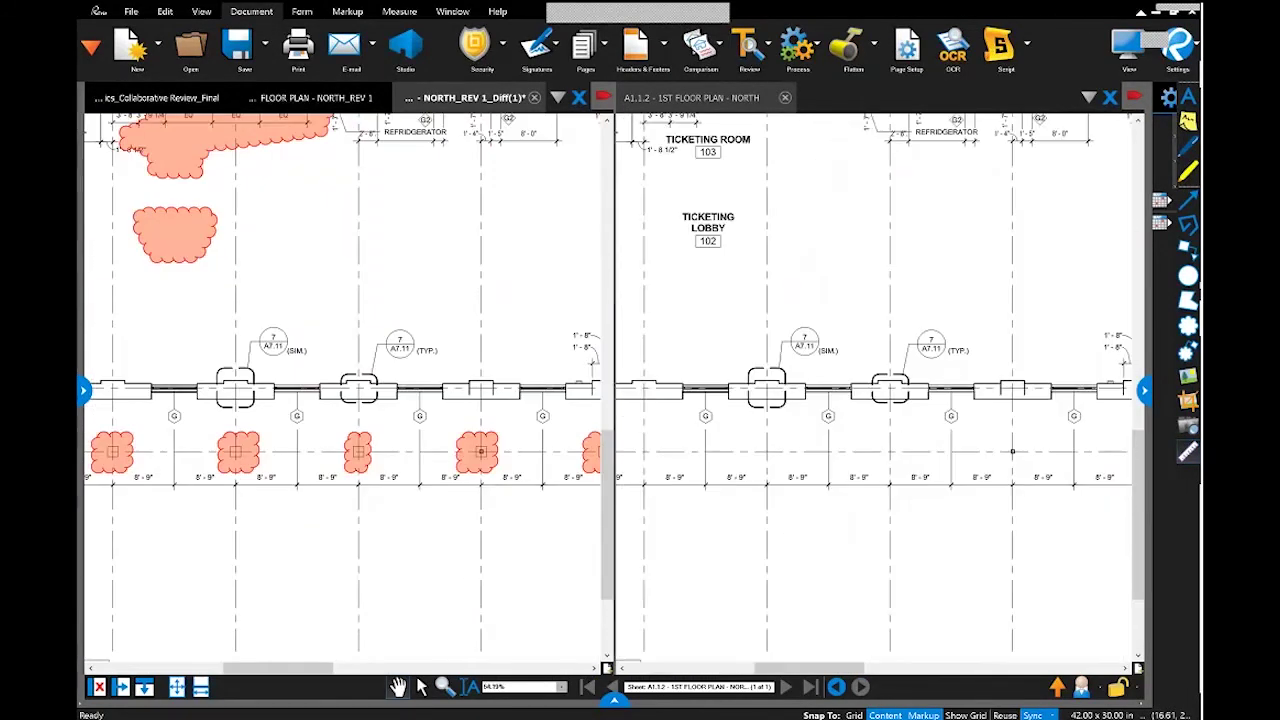
pyautogui.scroll(-5, 480, 452)
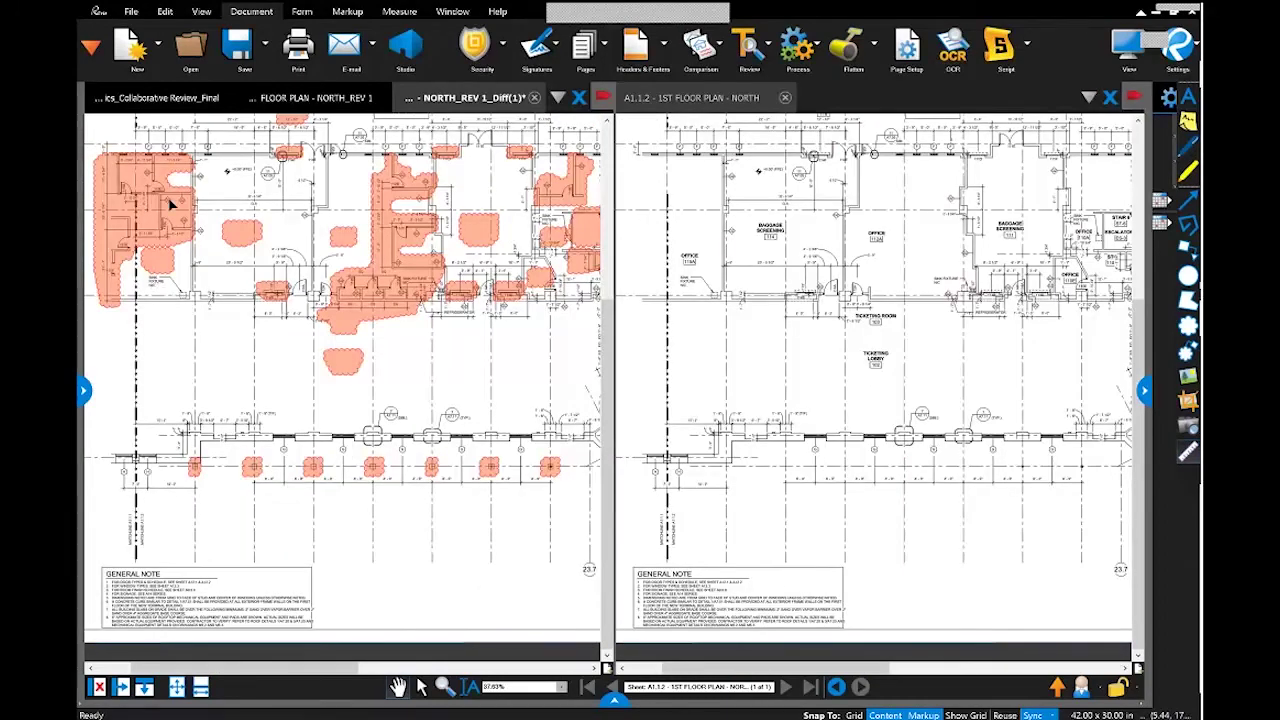
pyautogui.scroll(5, 163, 183)
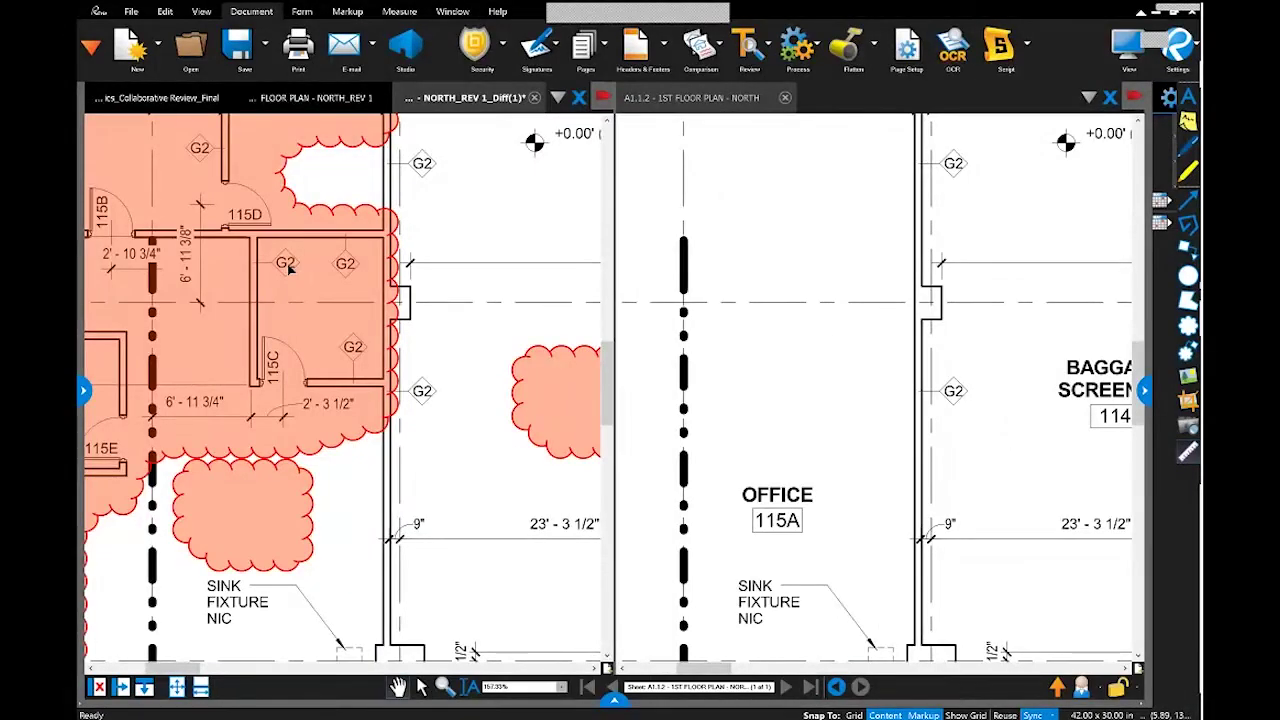
pyautogui.scroll(-3, 310, 388)
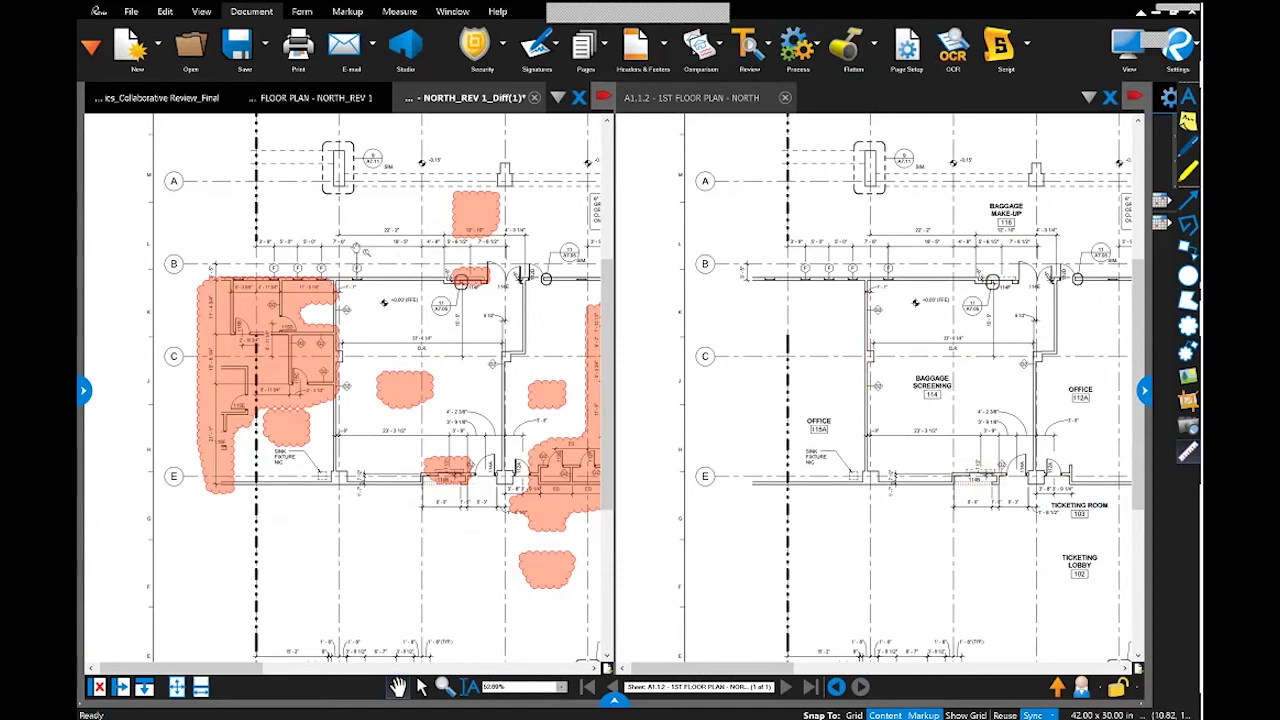
# End the split view of the two plans and close the REV 1 comparison file without saving its changes
pyautogui.scroll(-2, 400, 380)
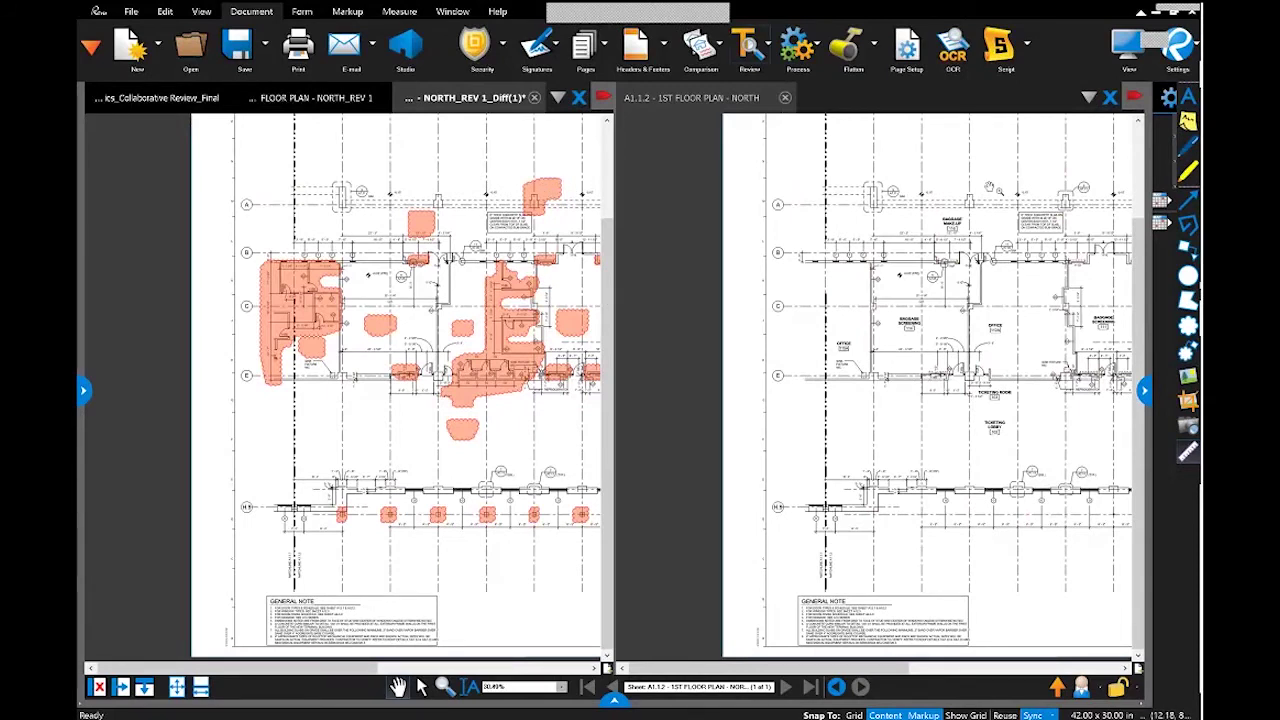
pyautogui.click(97, 687)
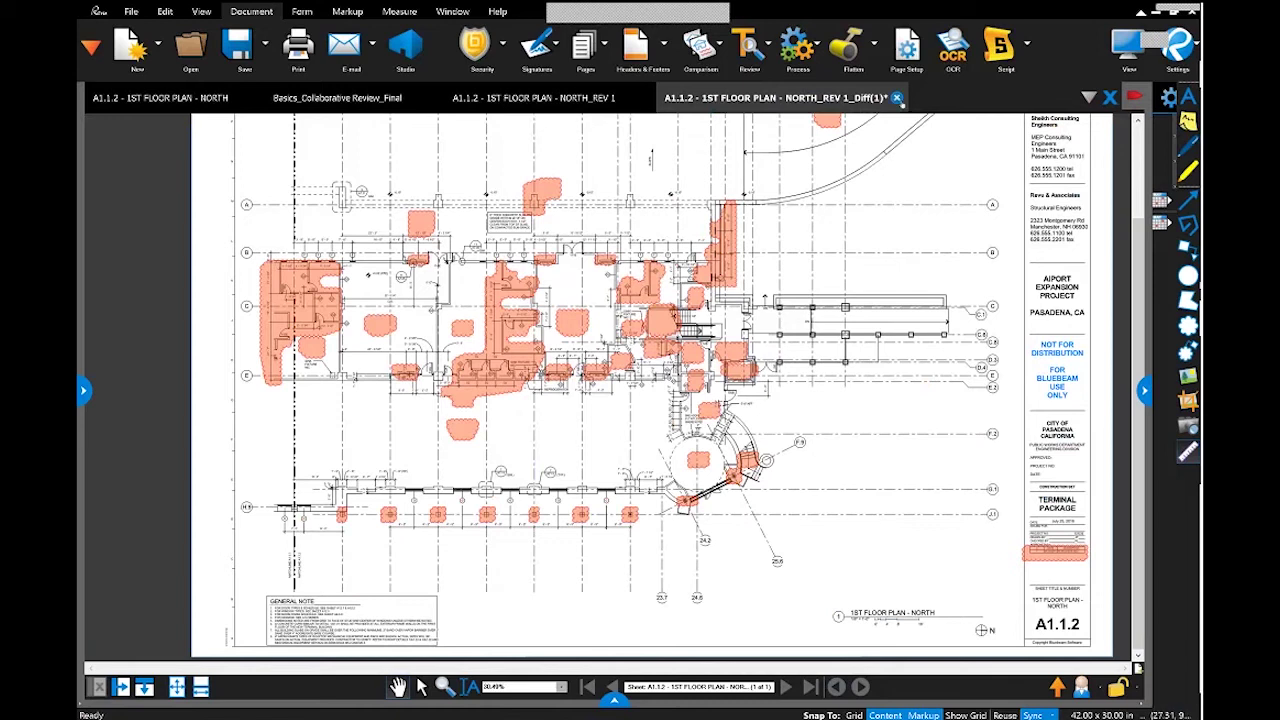
pyautogui.click(897, 97)
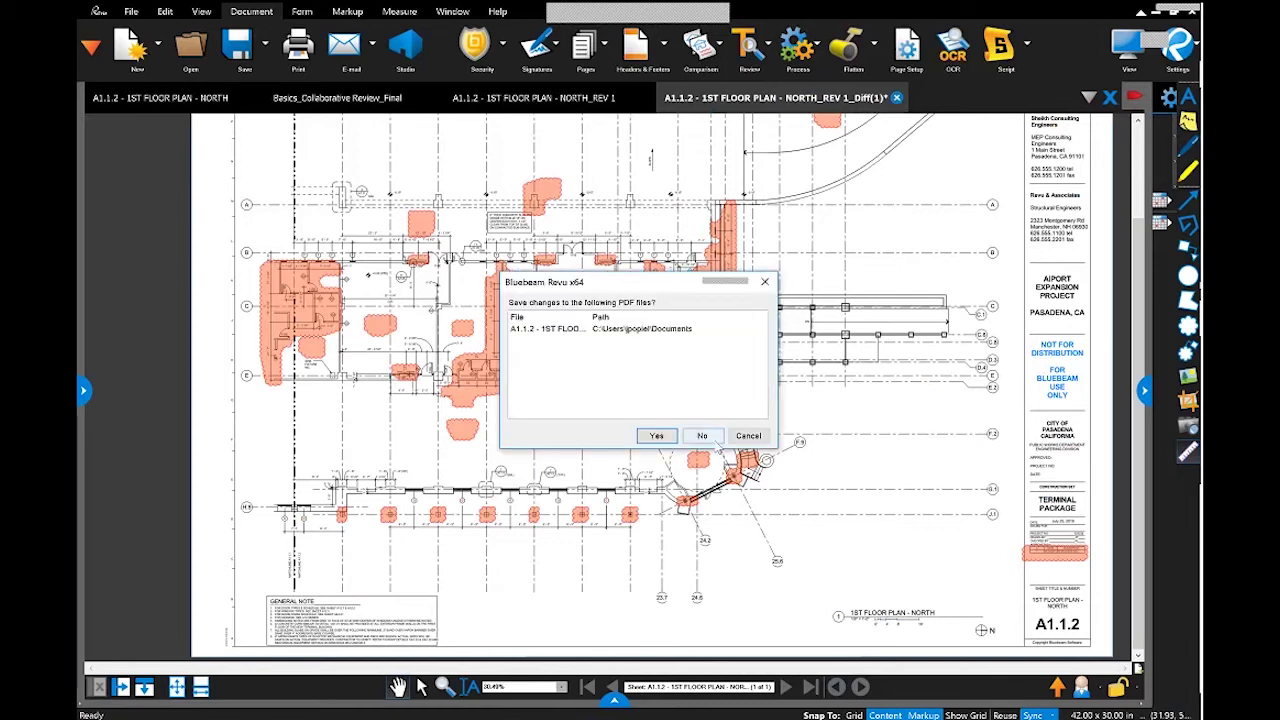
pyautogui.click(702, 436)
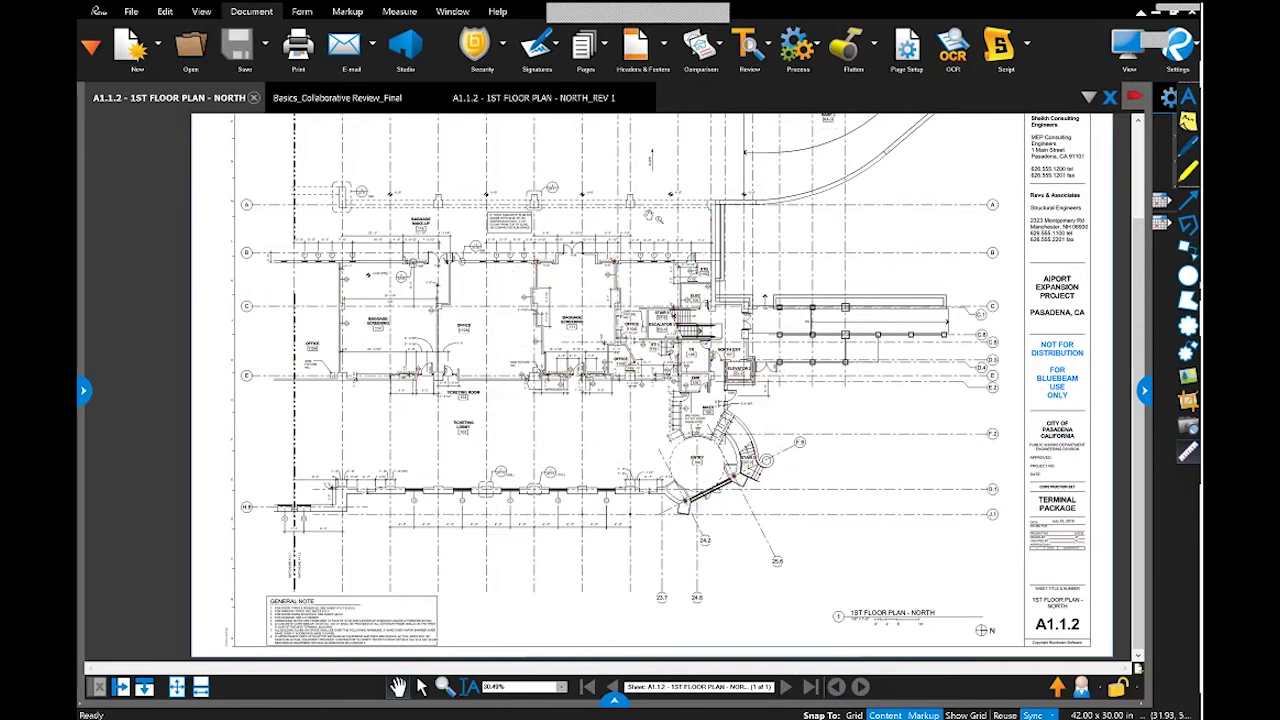
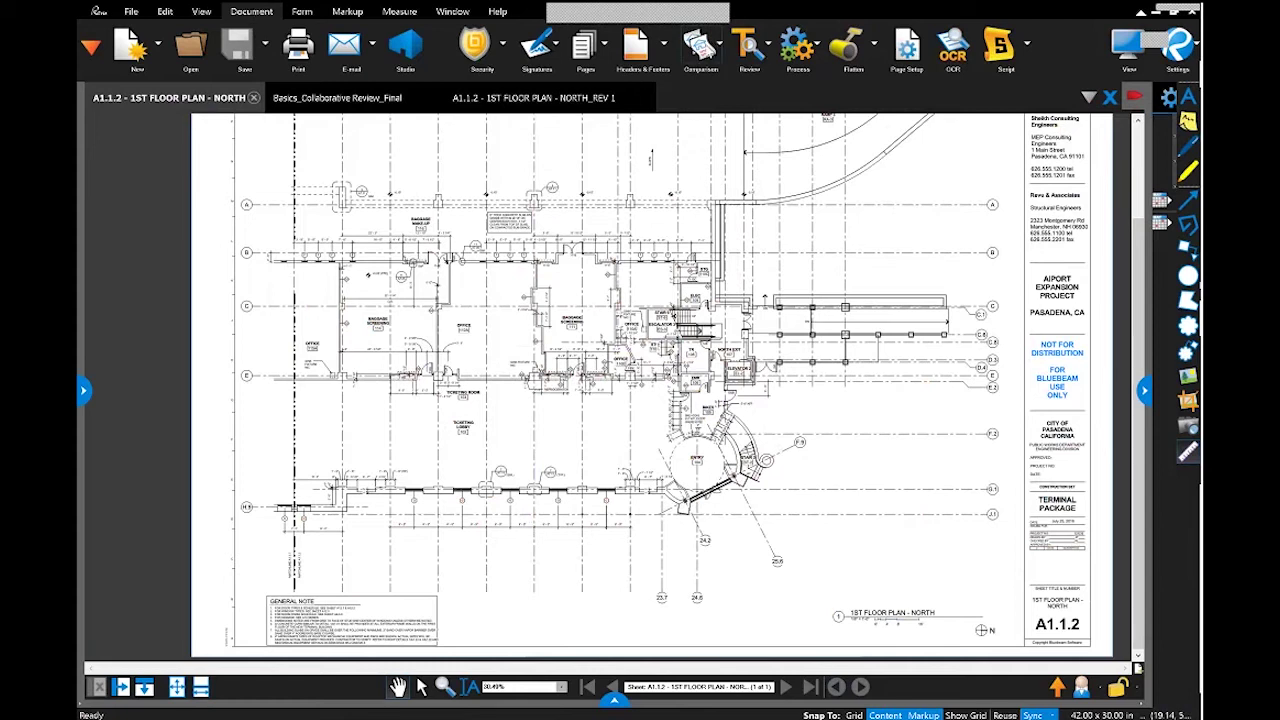
# Set up an Overlay Pages comparison of the NORTH and NORTH_REV 1 floor plans, widening the layer list columns to show full names and colors
pyautogui.click(714, 47)
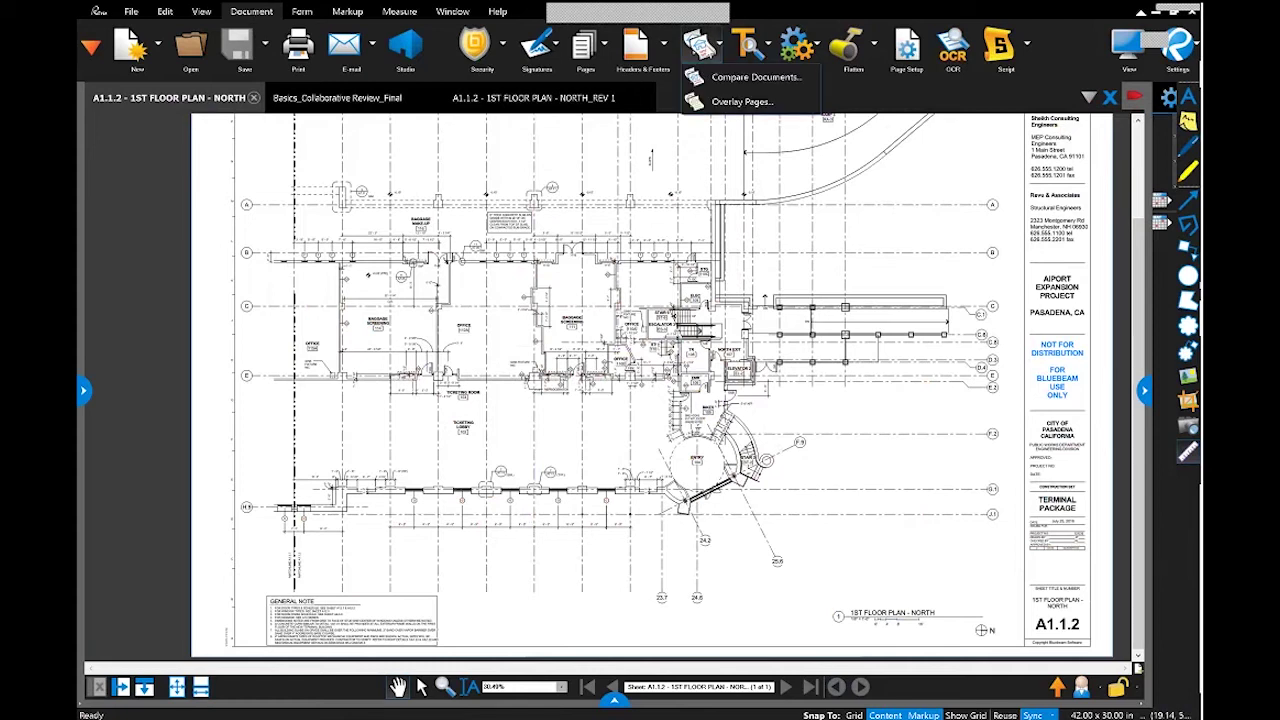
pyautogui.click(738, 104)
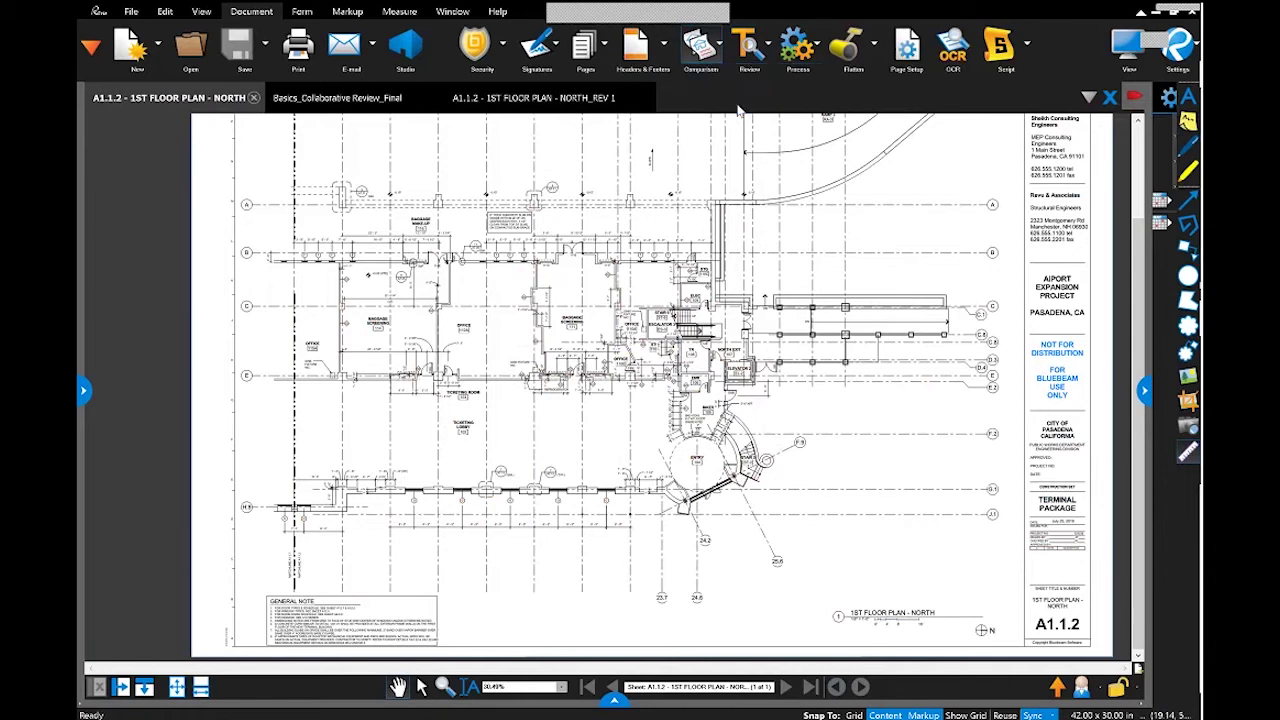
pyautogui.click(505, 410)
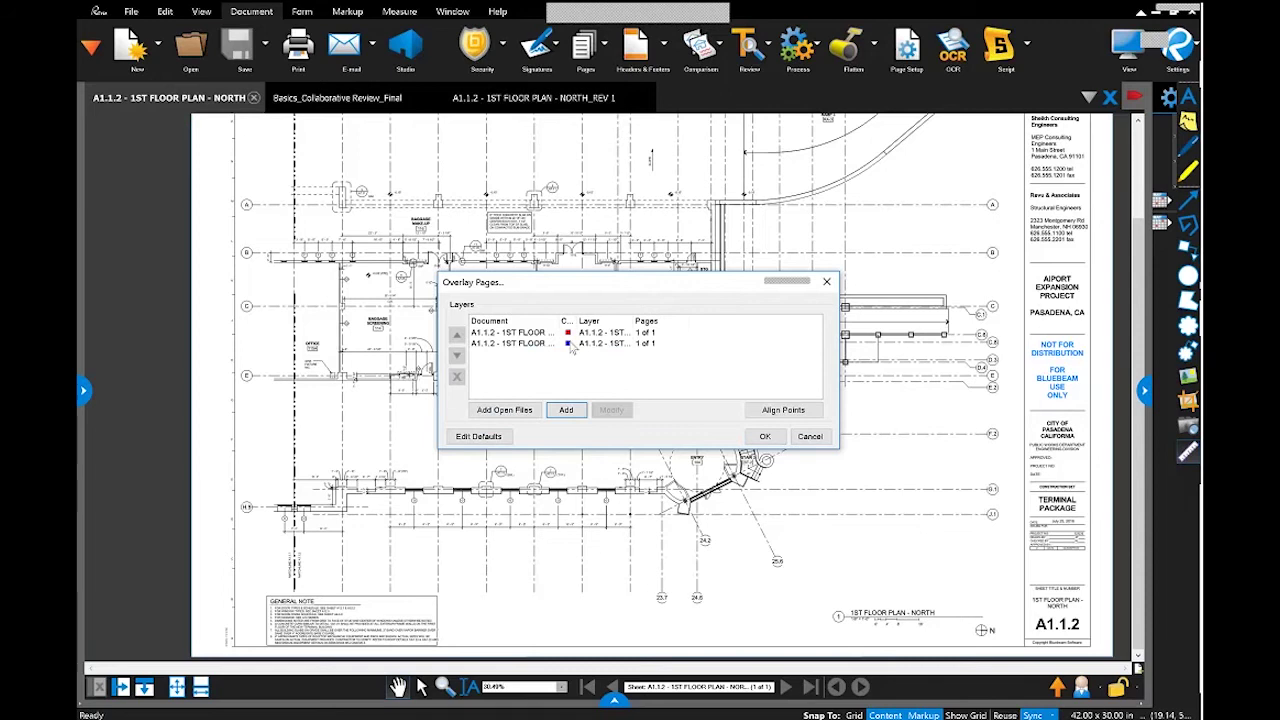
pyautogui.click(572, 347)
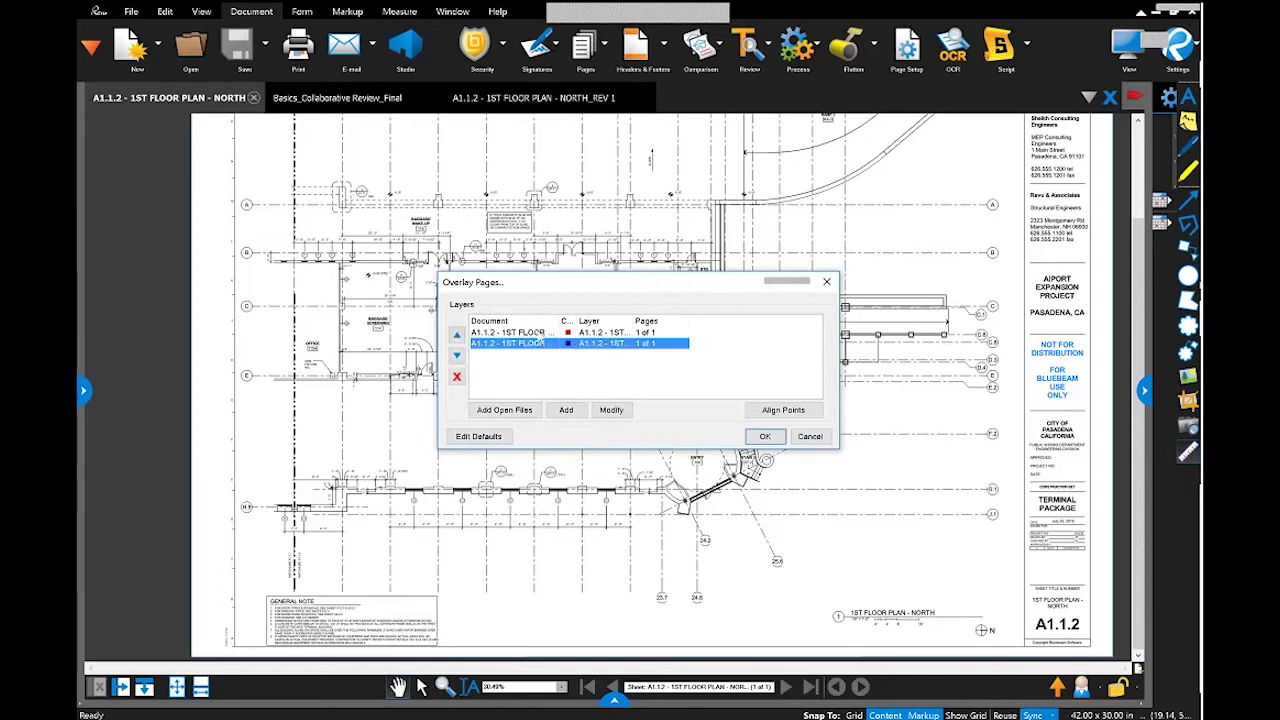
pyautogui.moveTo(558, 321); pyautogui.dragTo(656, 321)
pyautogui.click(597, 333)
pyautogui.click(624, 344)
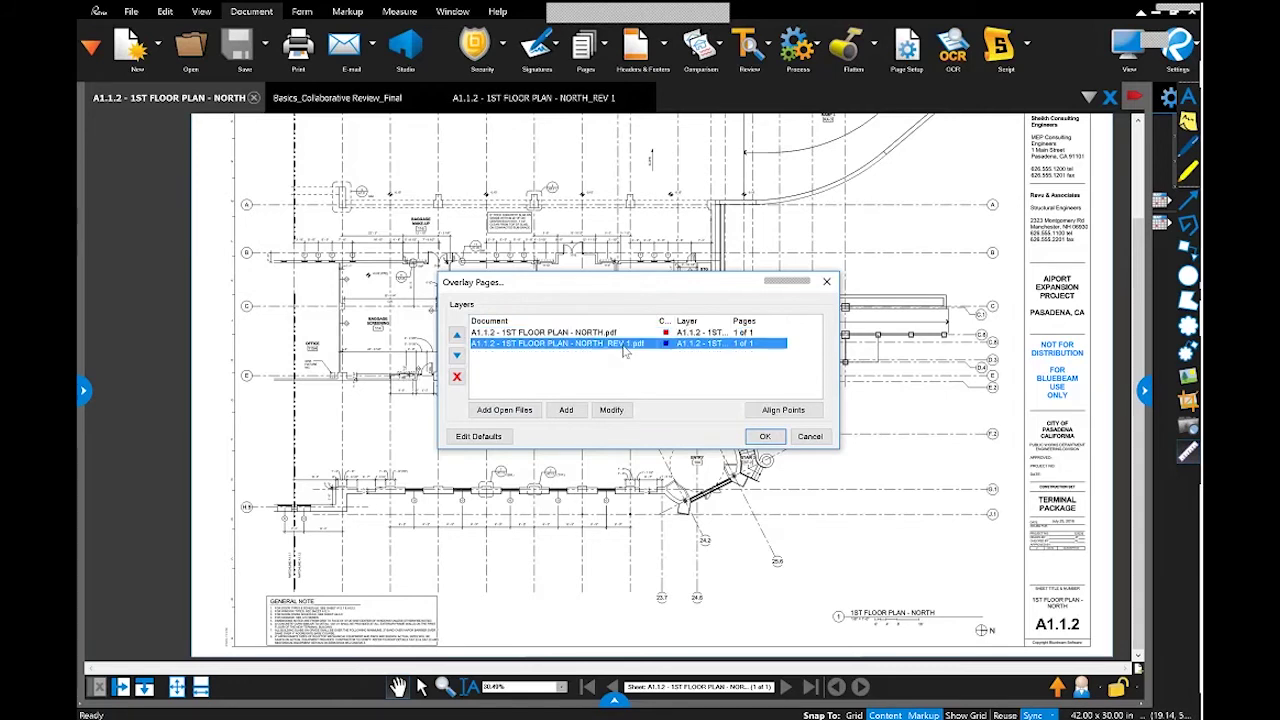
pyautogui.moveTo(673, 321)
pyautogui.mouseDown()
pyautogui.moveTo(710, 324)
pyautogui.moveTo(690, 327)
pyautogui.mouseUp()
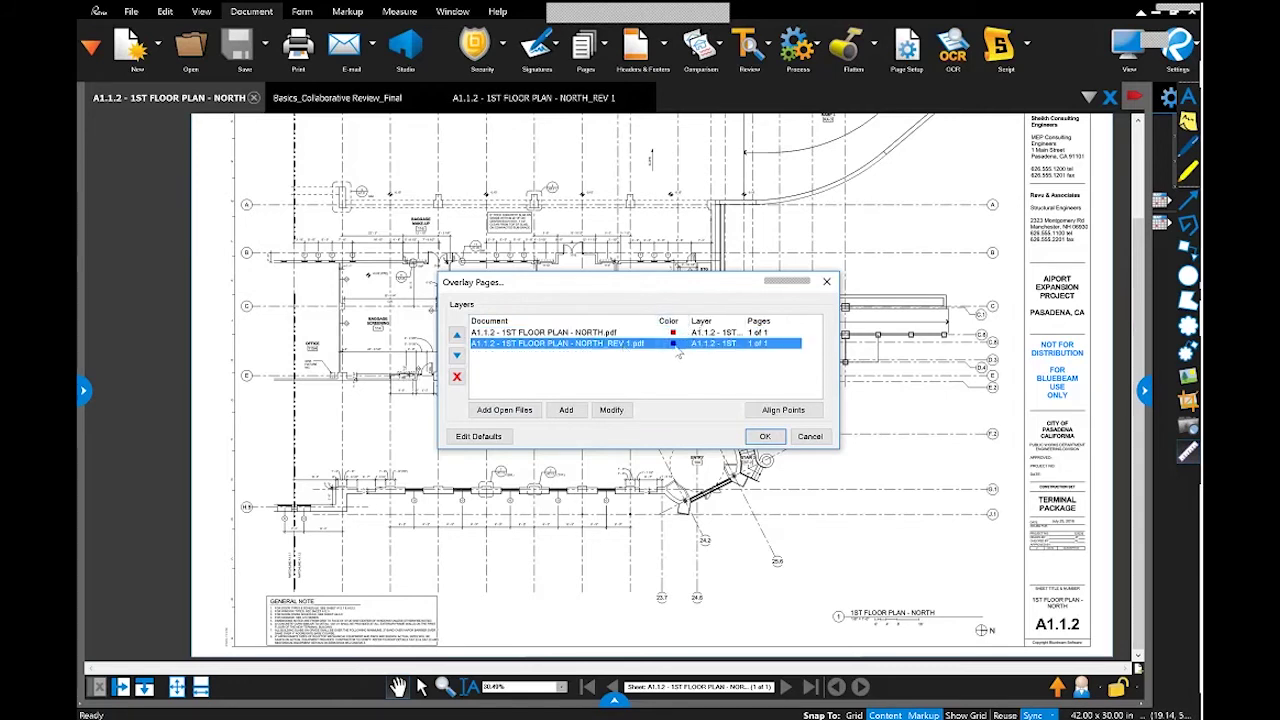
# Set the REV 1 layer's color to green and generate the overlay of the two floor plans
pyautogui.doubleClick(676, 346)
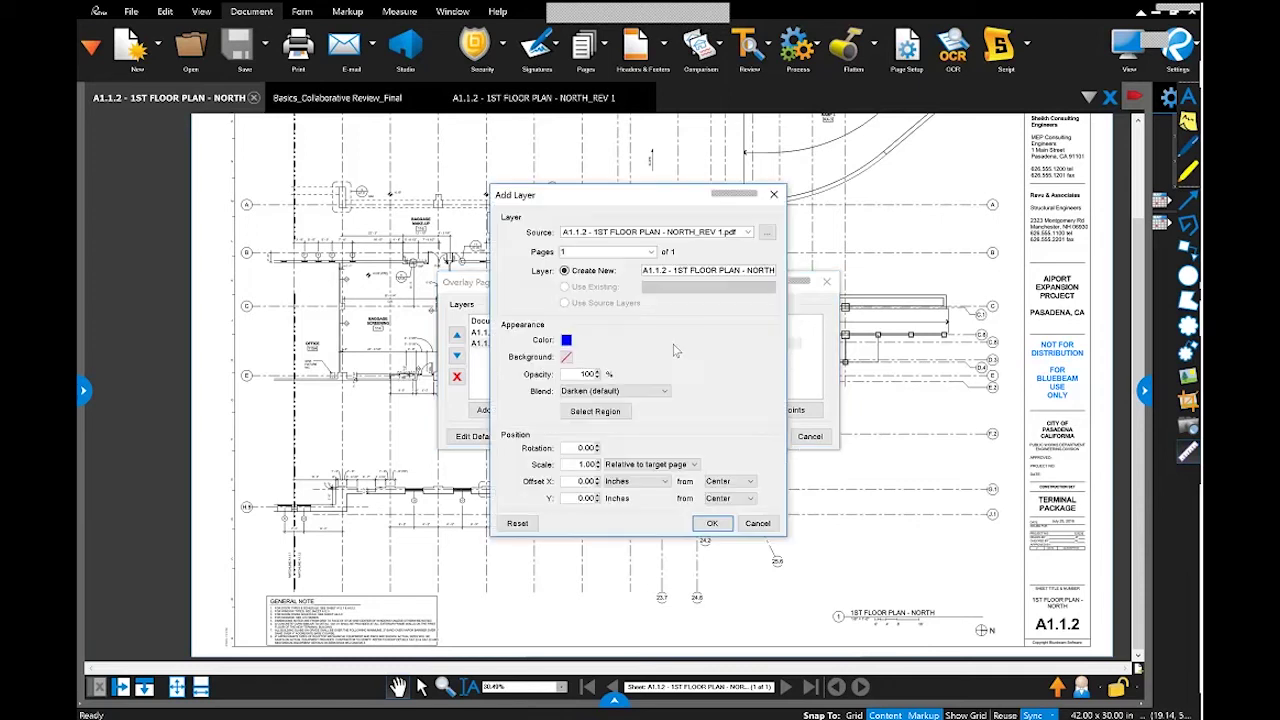
pyautogui.click(569, 341)
pyautogui.click(653, 438)
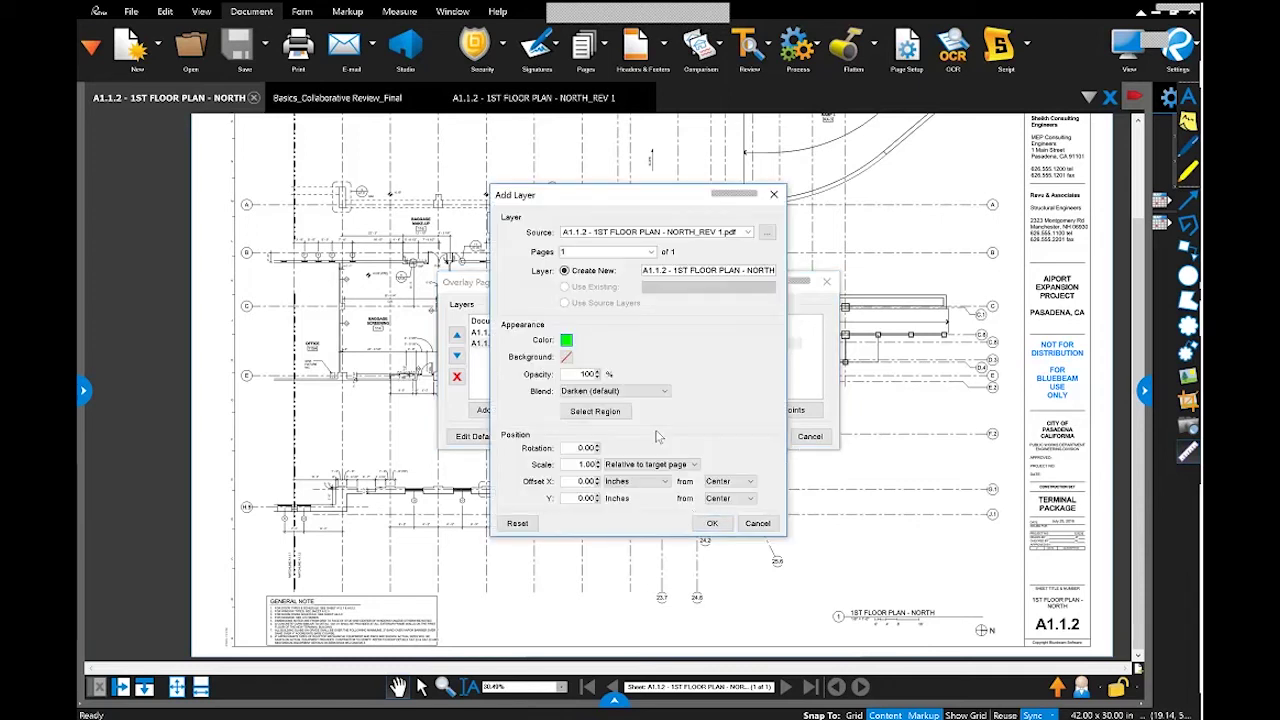
pyautogui.click(712, 523)
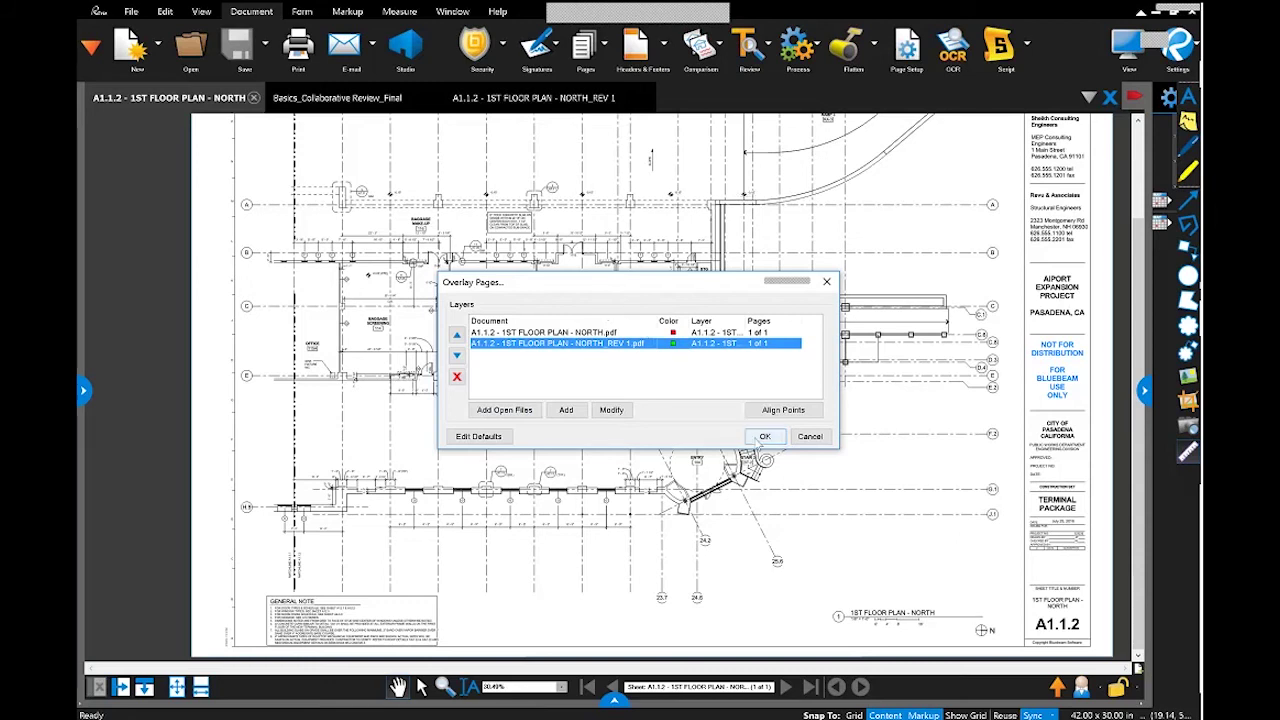
pyautogui.click(764, 436)
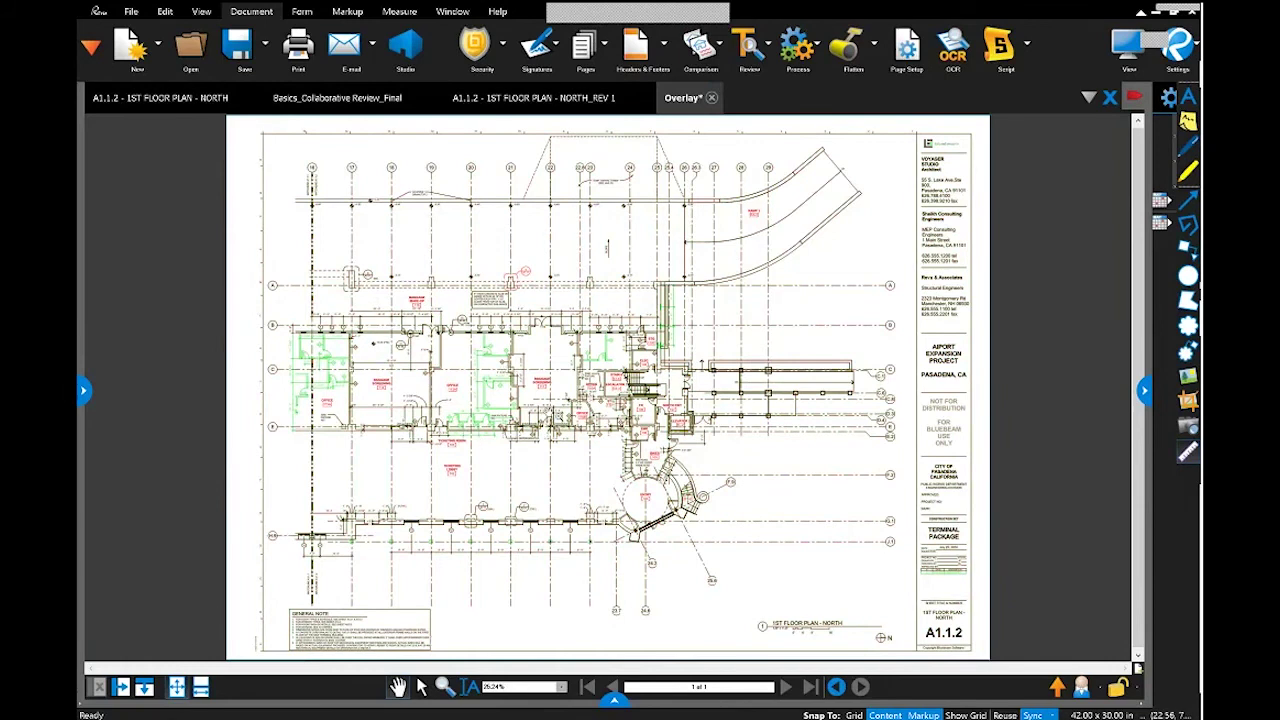
# Examine the red and green differences around the offices, baggage screening rooms and ticketing area in the overlay
pyautogui.scroll(3, 522, 402)
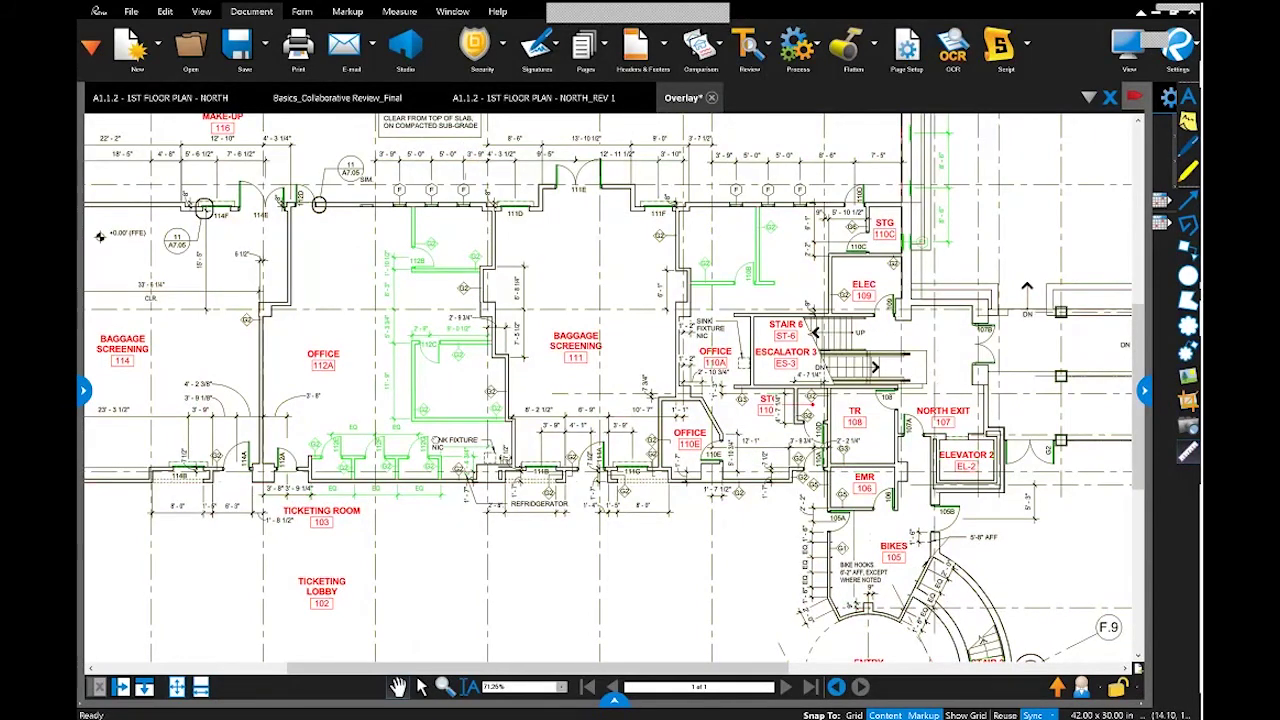
pyautogui.scroll(-2, 608, 443)
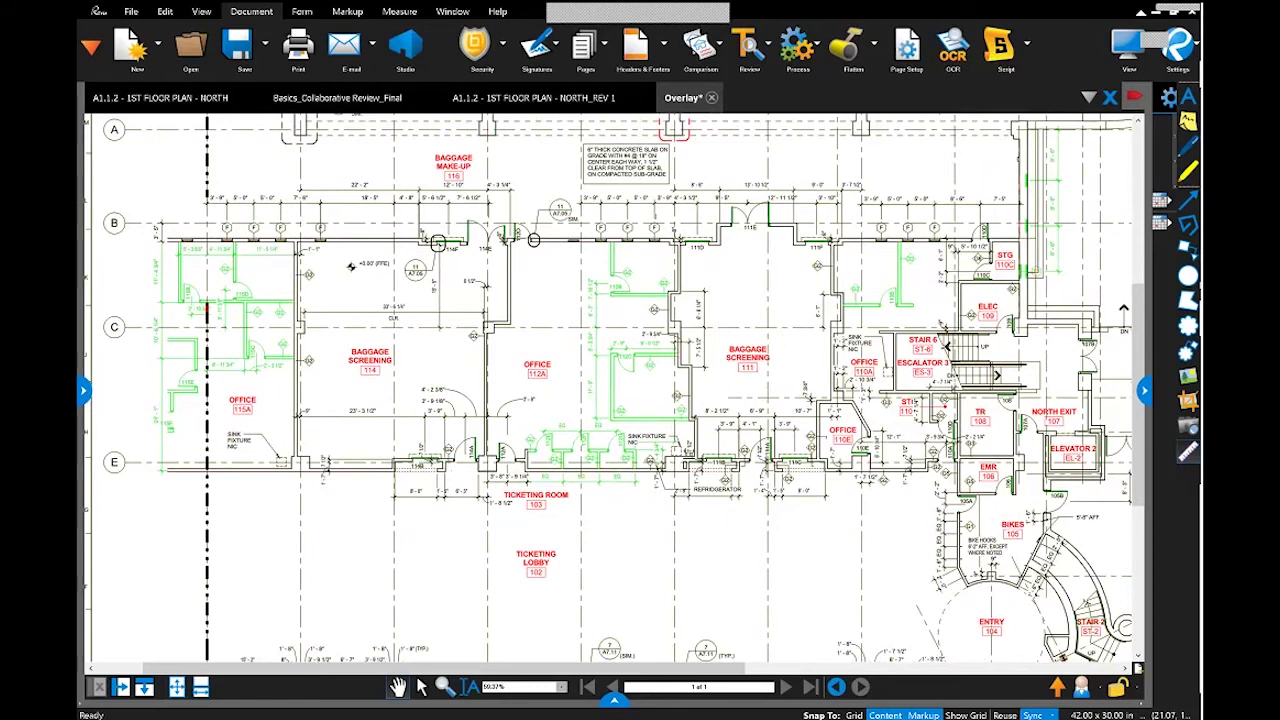
pyautogui.moveTo(492, 349); pyautogui.dragTo(683, 342)
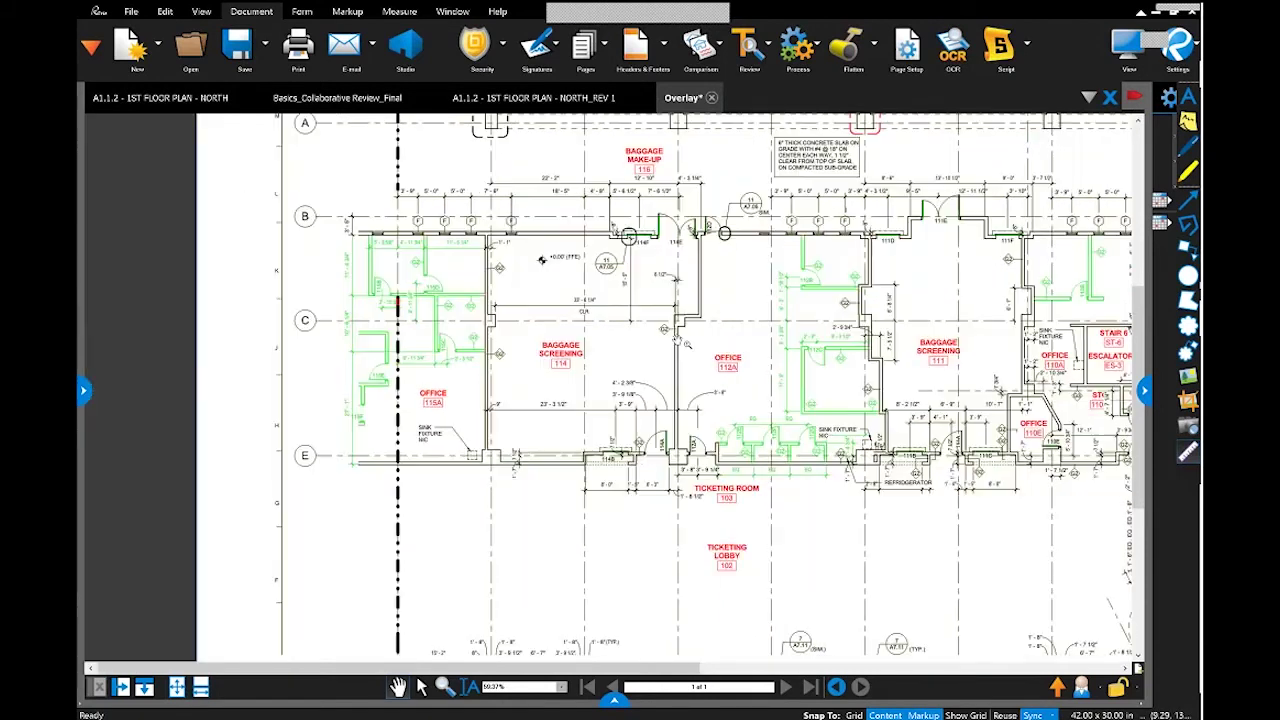
pyautogui.scroll(-3, 730, 327)
pyautogui.scroll(1, 730, 327)
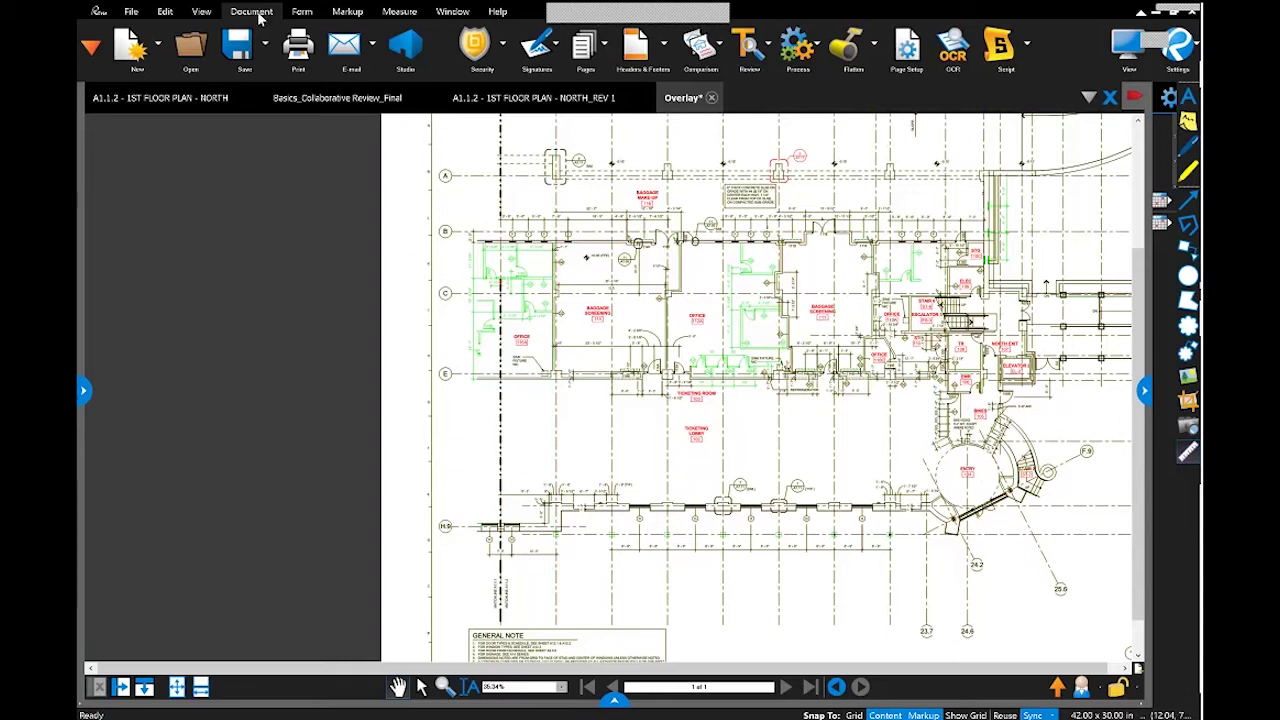
pyautogui.click(700, 45)
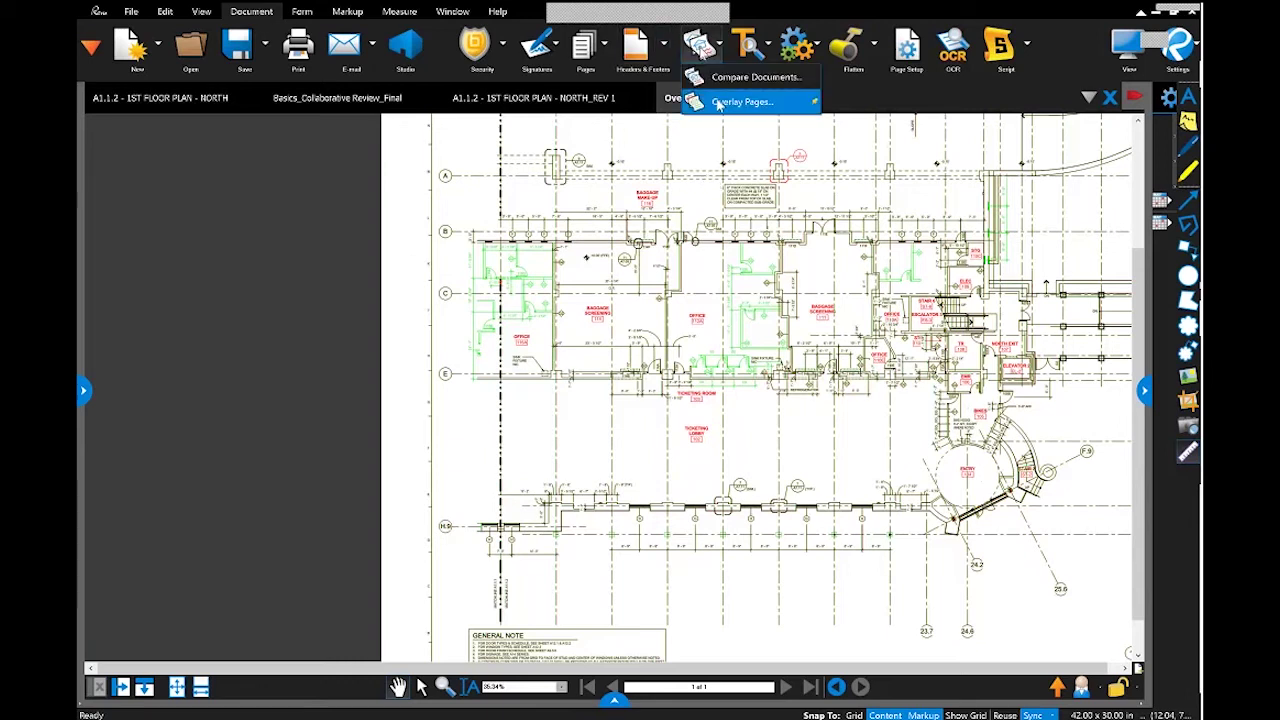
pyautogui.click(593, 158)
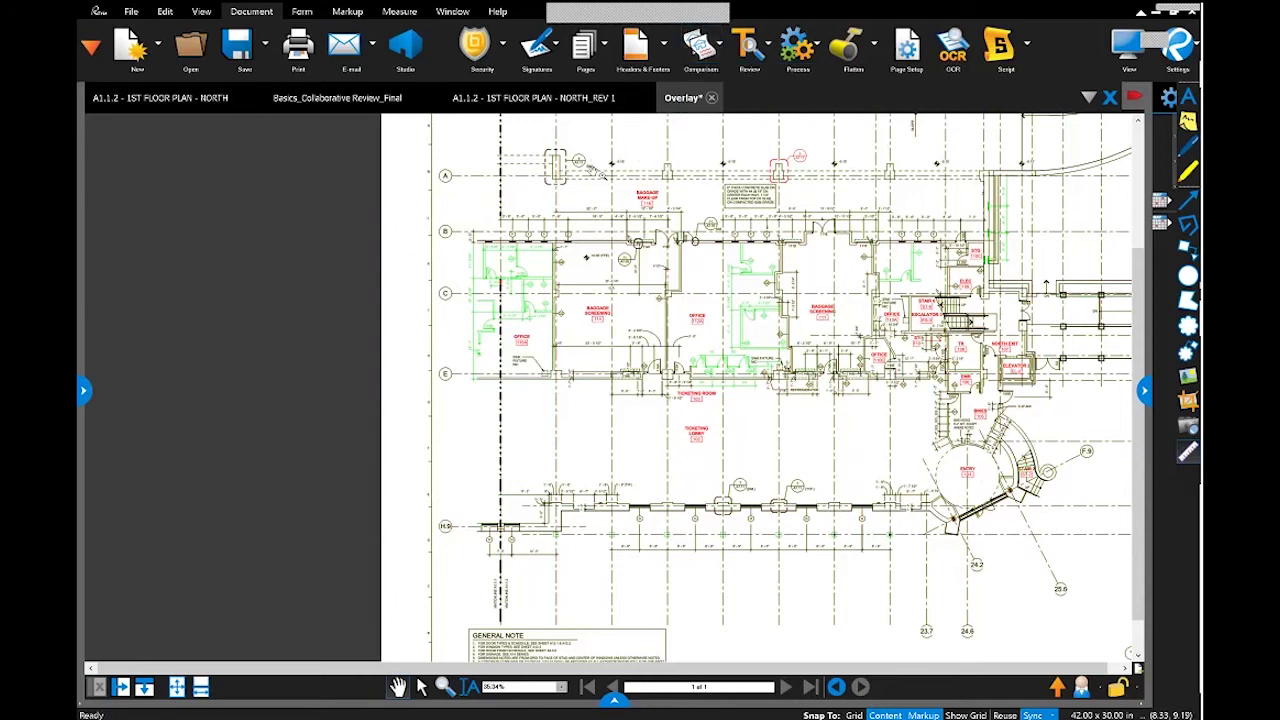
# Display the overlay's layer list and narrow it to leave more room for the drawing
pyautogui.click(93, 46)
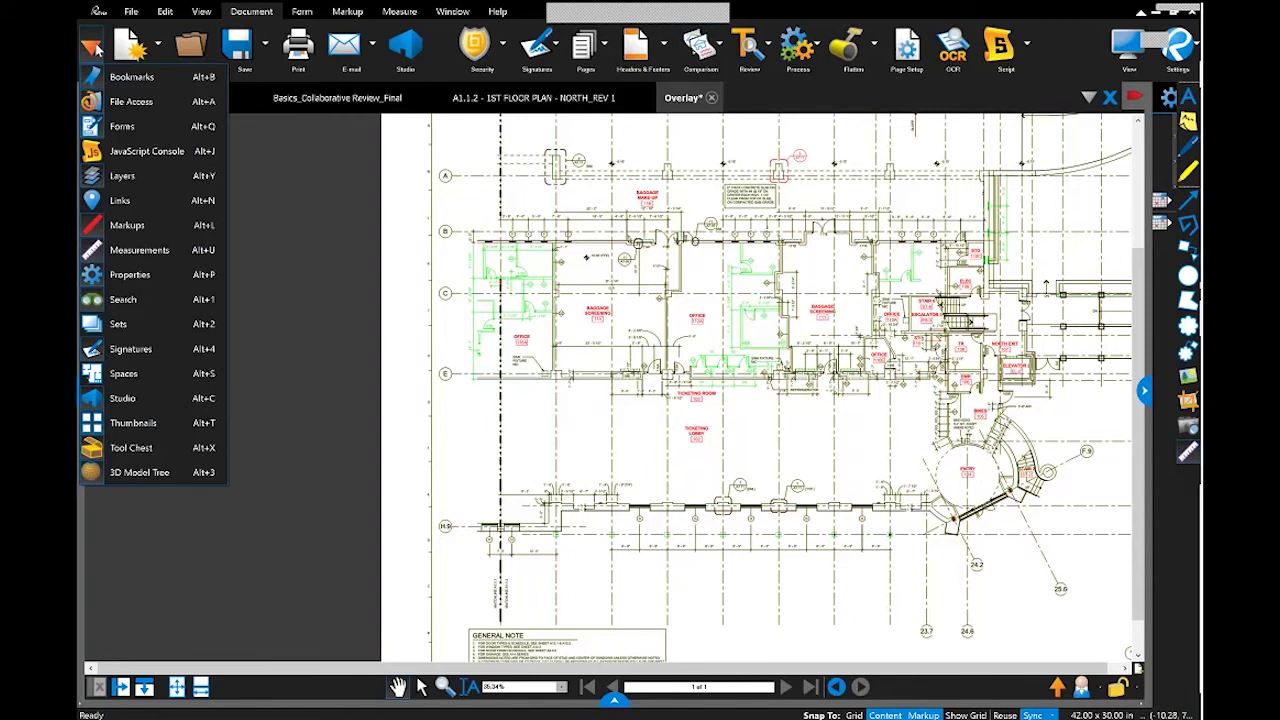
pyautogui.click(146, 175)
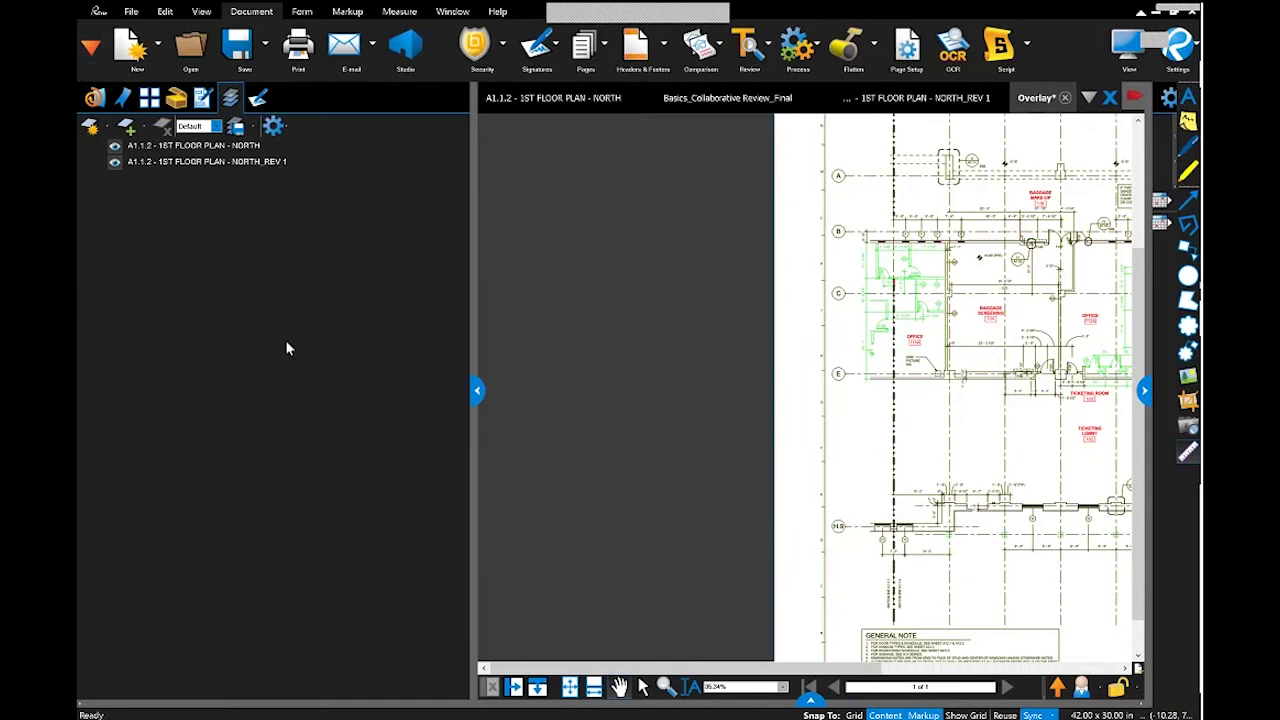
pyautogui.moveTo(472, 391); pyautogui.dragTo(335, 395)
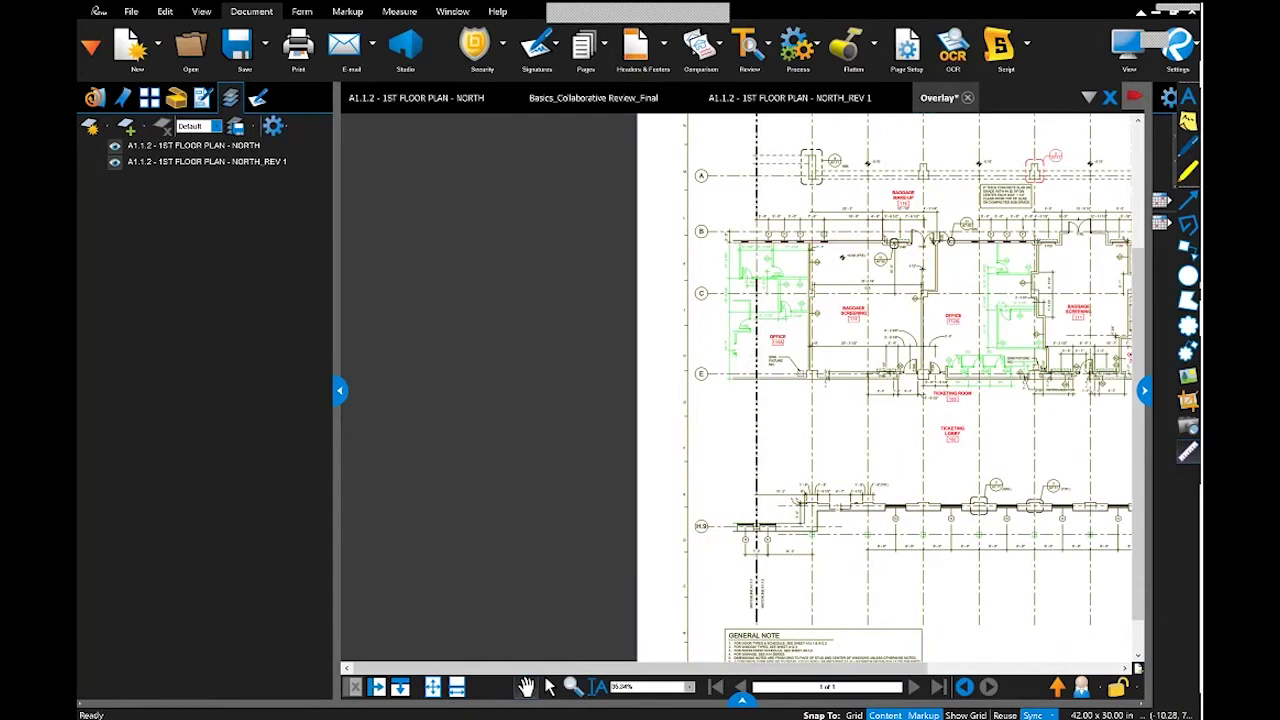
# View the REV 1 layer alone and the original plan's layer alone, and turn both layers back on
pyautogui.click(116, 150)
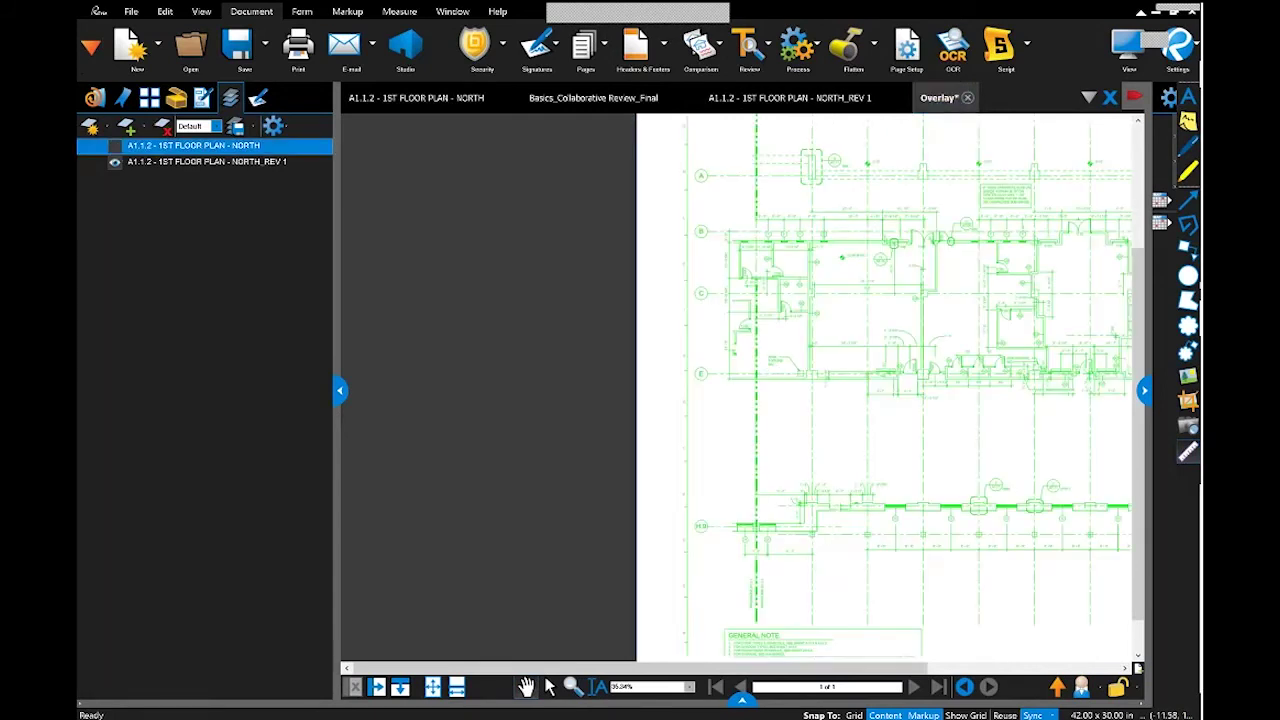
pyautogui.moveTo(843, 404); pyautogui.dragTo(537, 393)
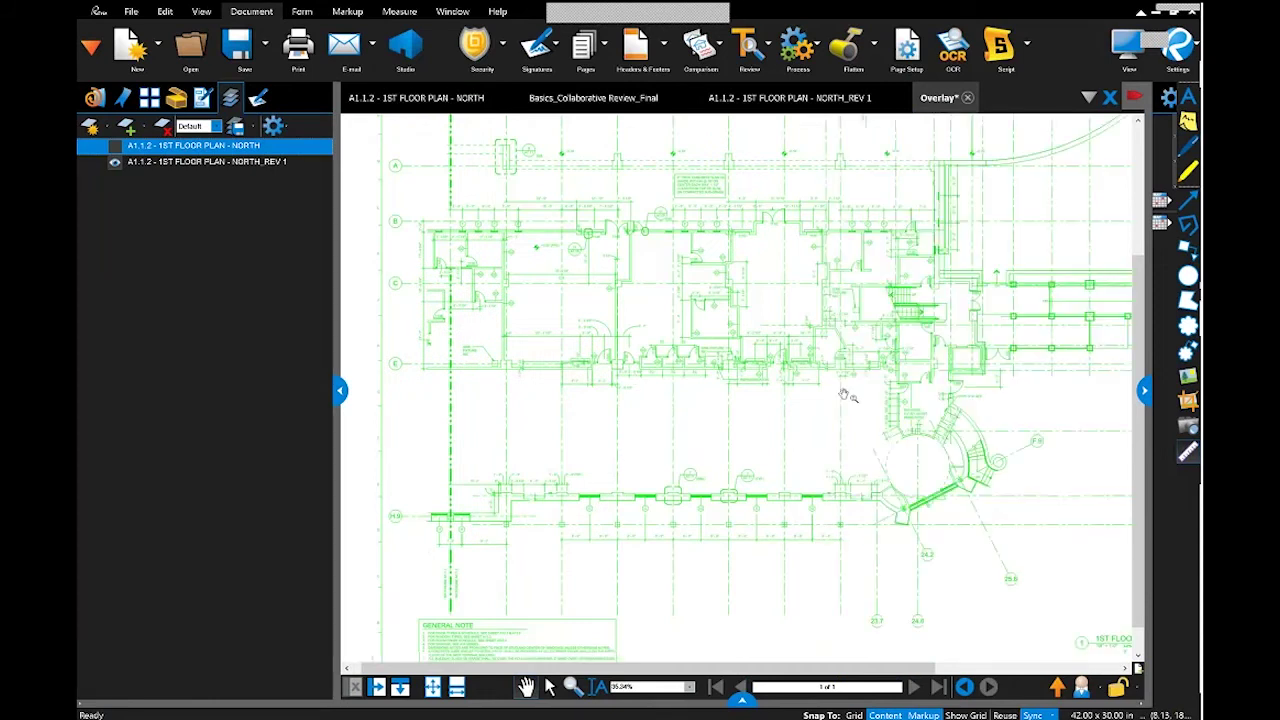
pyautogui.click(114, 146)
pyautogui.click(114, 164)
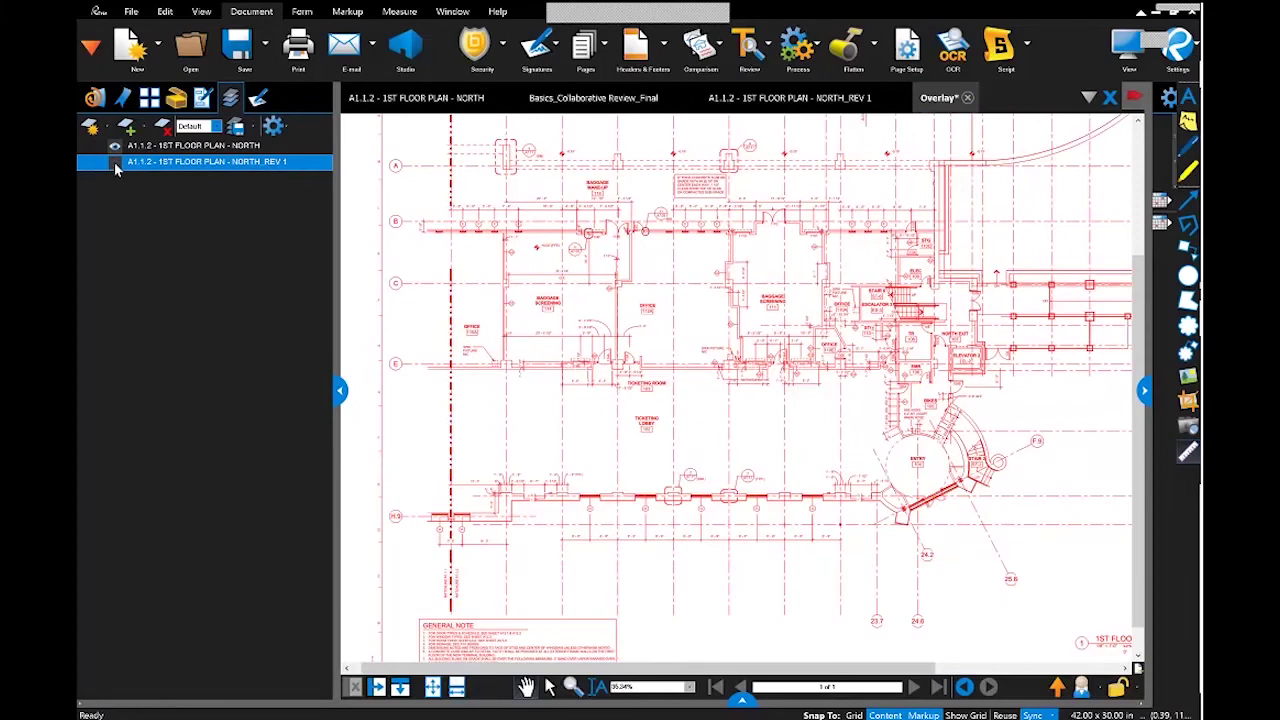
pyautogui.click(114, 163)
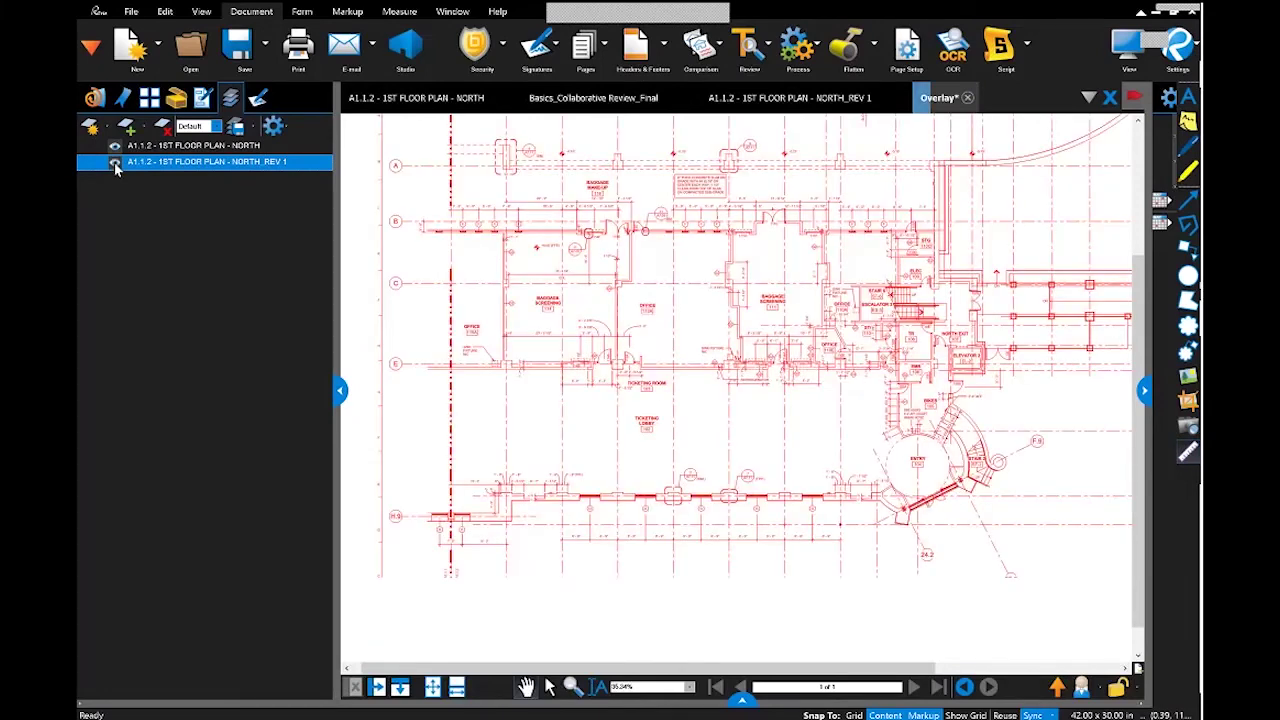
# Hide the layer list and examine the overlay up close around office 112A and baggage screening 111
pyautogui.click(89, 45)
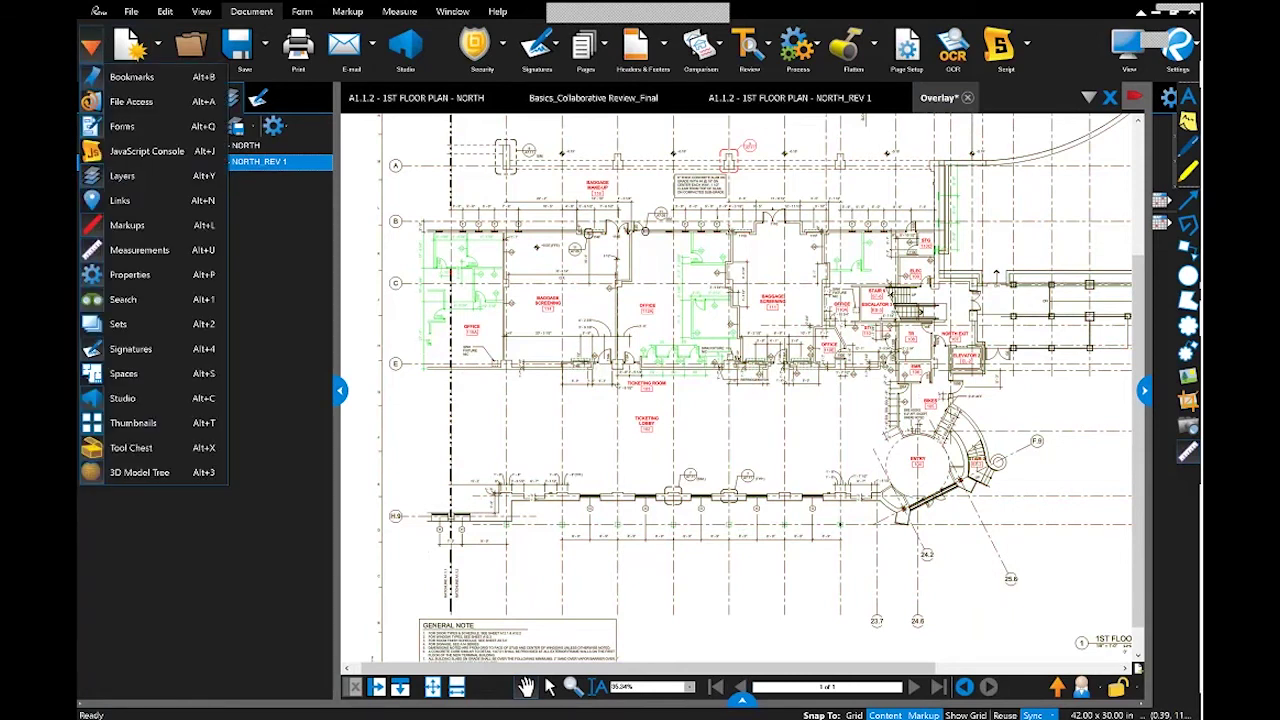
pyautogui.click(122, 175)
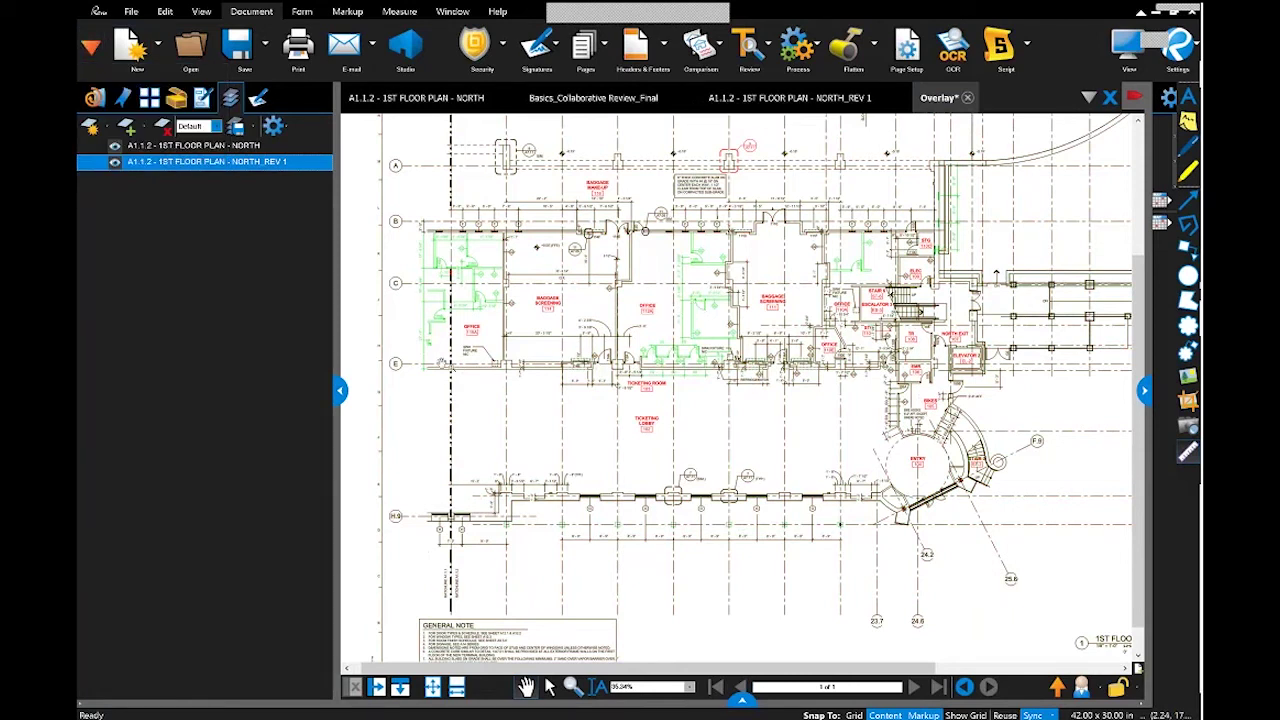
pyautogui.click(338, 393)
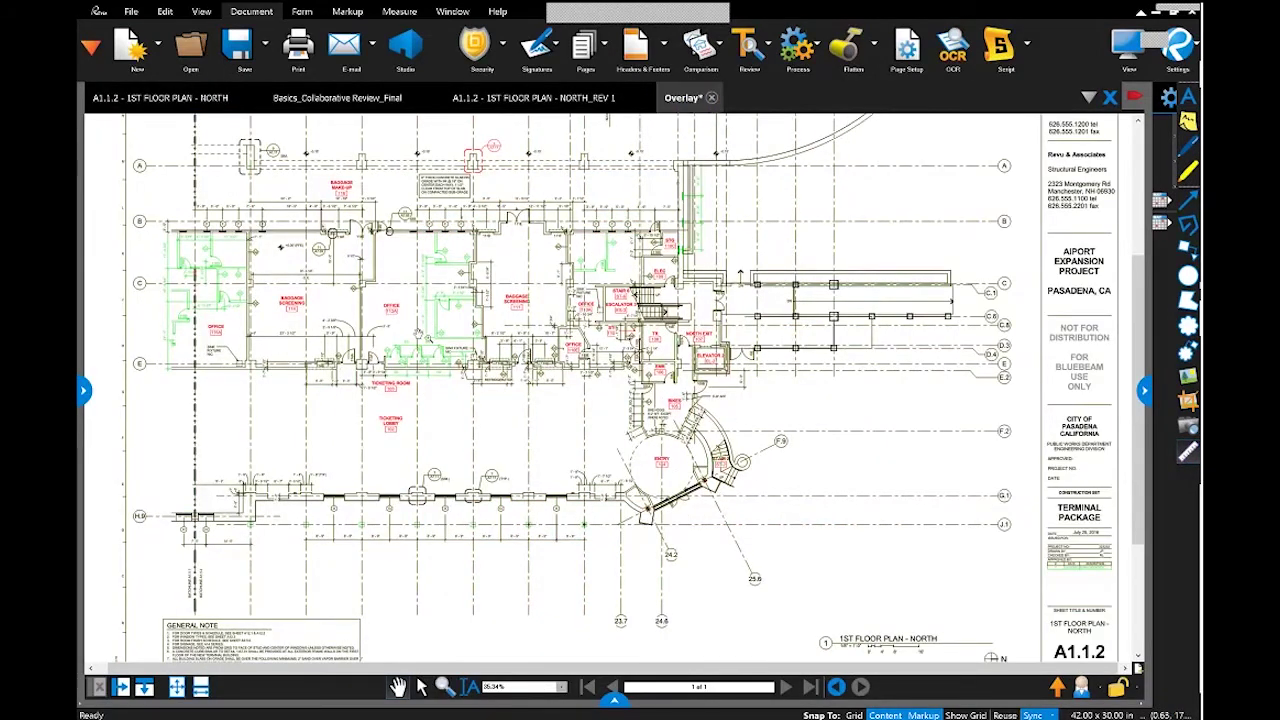
pyautogui.scroll(5, 366, 285)
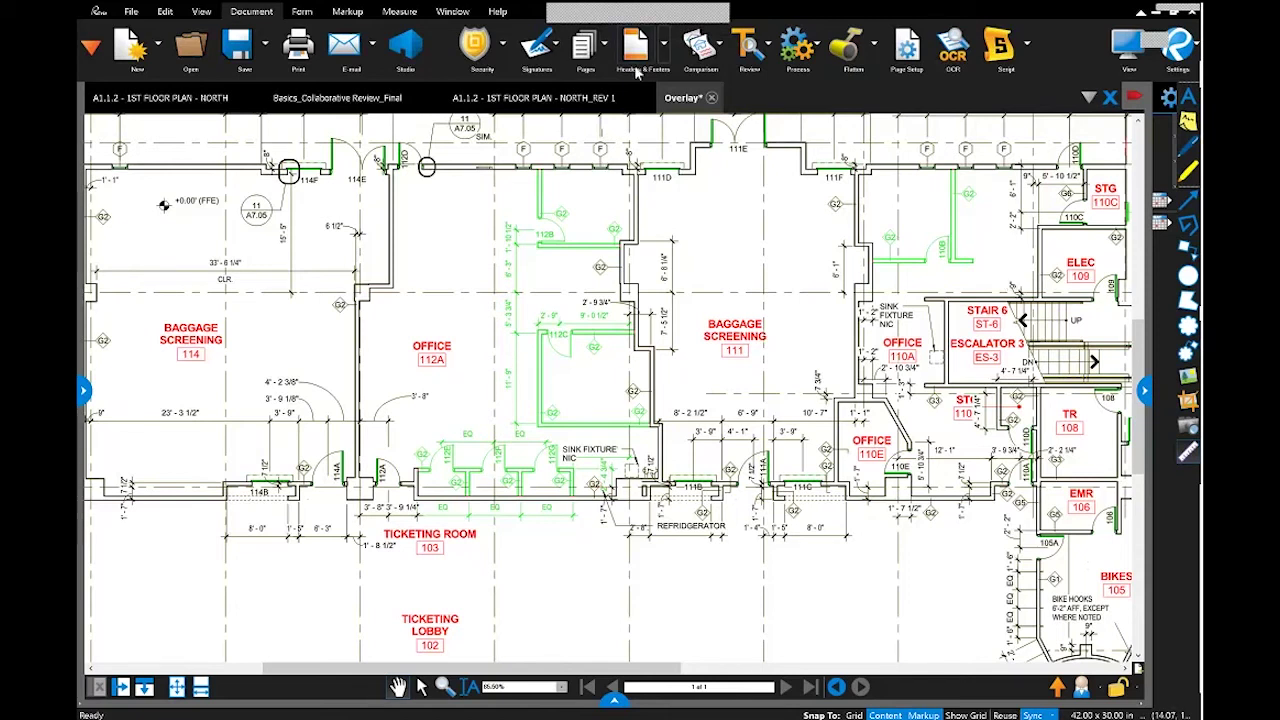
# Start a new page overlay and remove both preloaded documents from its layer list
pyautogui.click(703, 48)
pyautogui.click(720, 102)
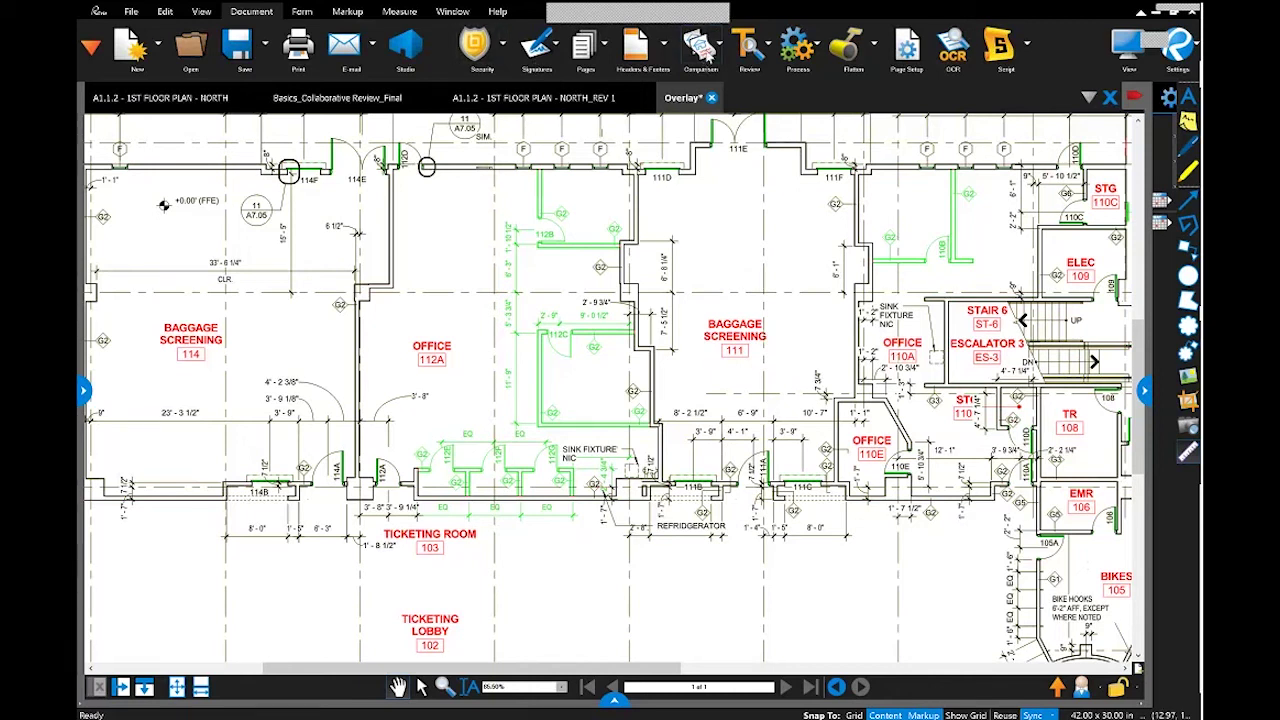
pyautogui.click(716, 50)
pyautogui.click(740, 101)
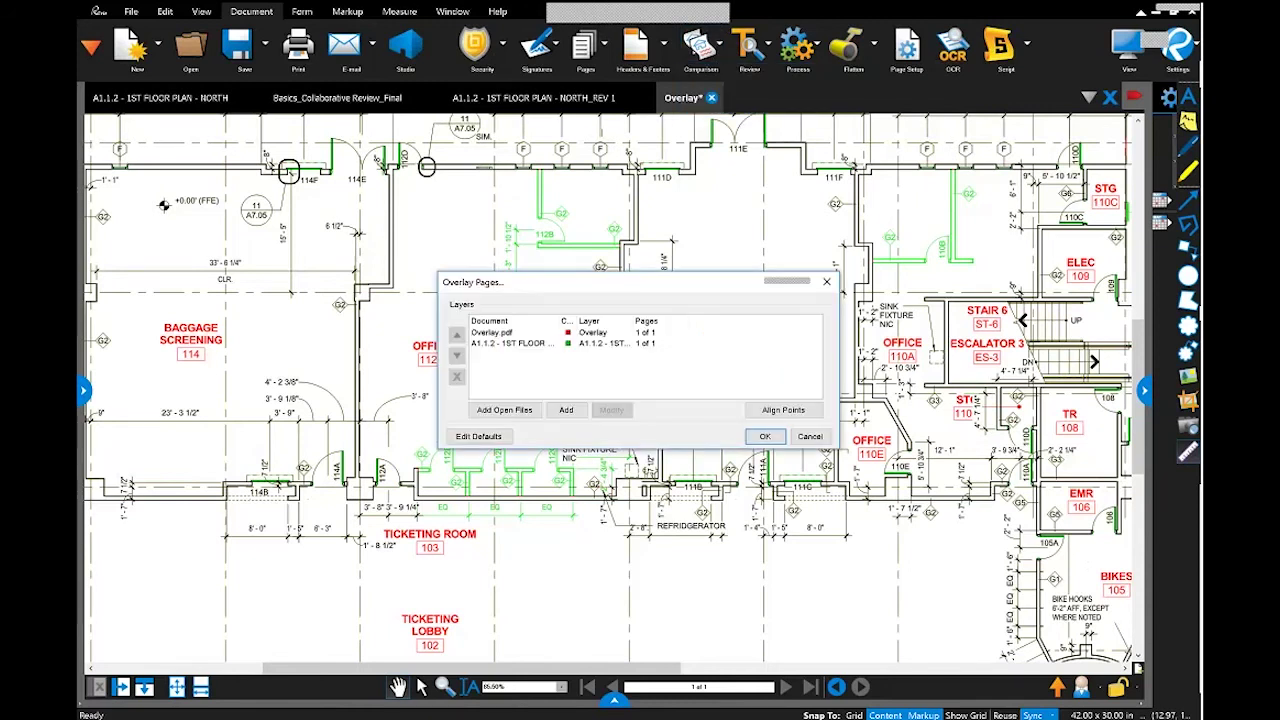
pyautogui.click(496, 332)
pyautogui.click(457, 377)
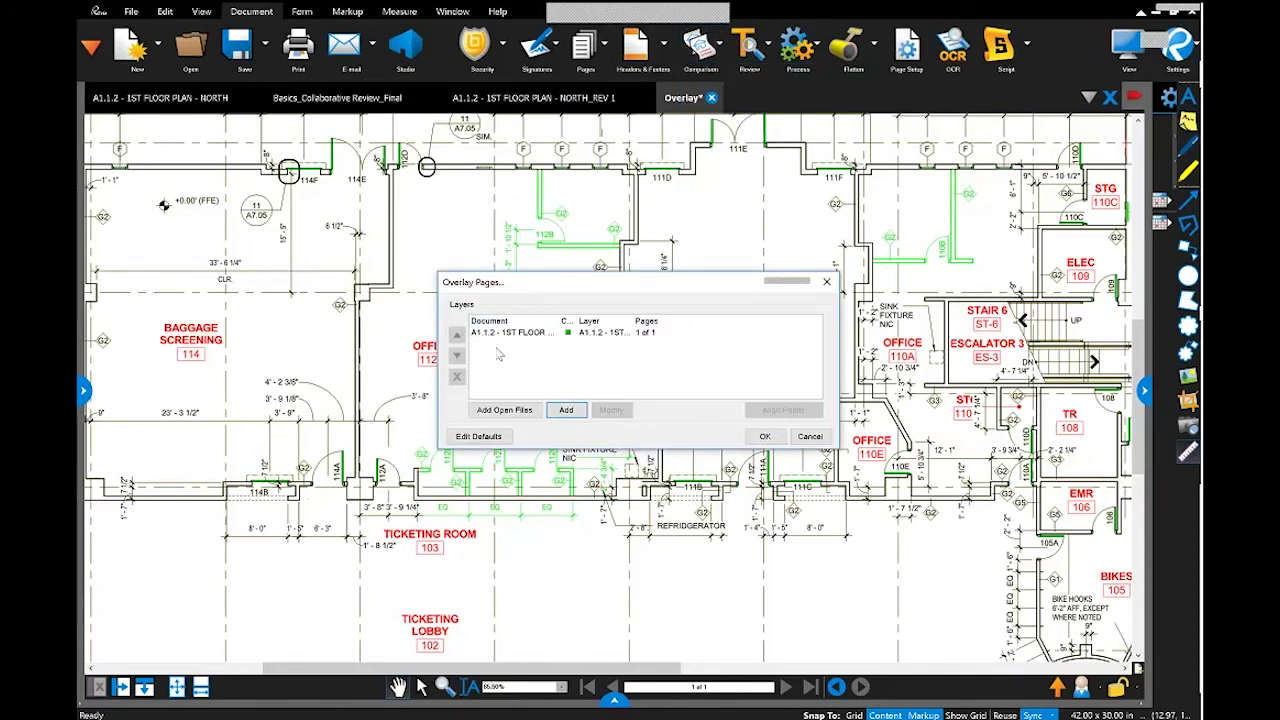
pyautogui.click(458, 377)
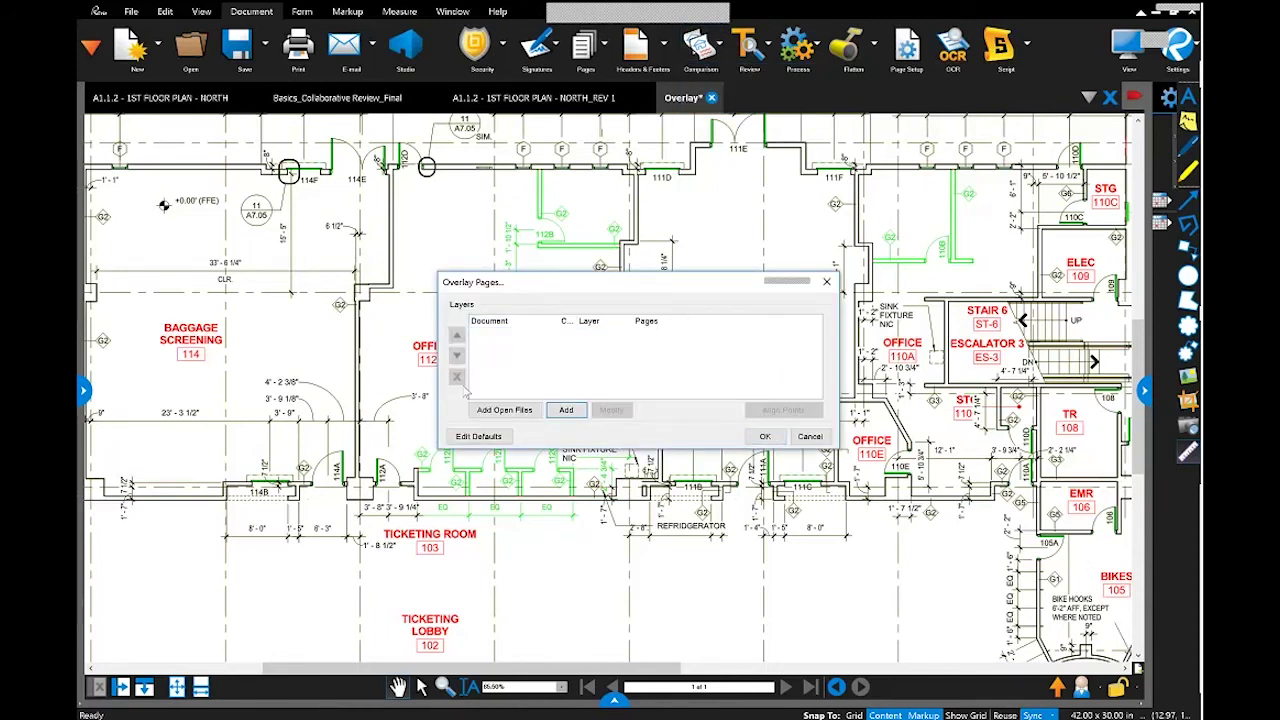
# Add A1.1.1 - 1ST FLOOR PLAN - SOUTH from the Align Points-Coordination Overlay folder as the red base layer
pyautogui.click(566, 410)
pyautogui.click(767, 232)
pyautogui.click(185, 166)
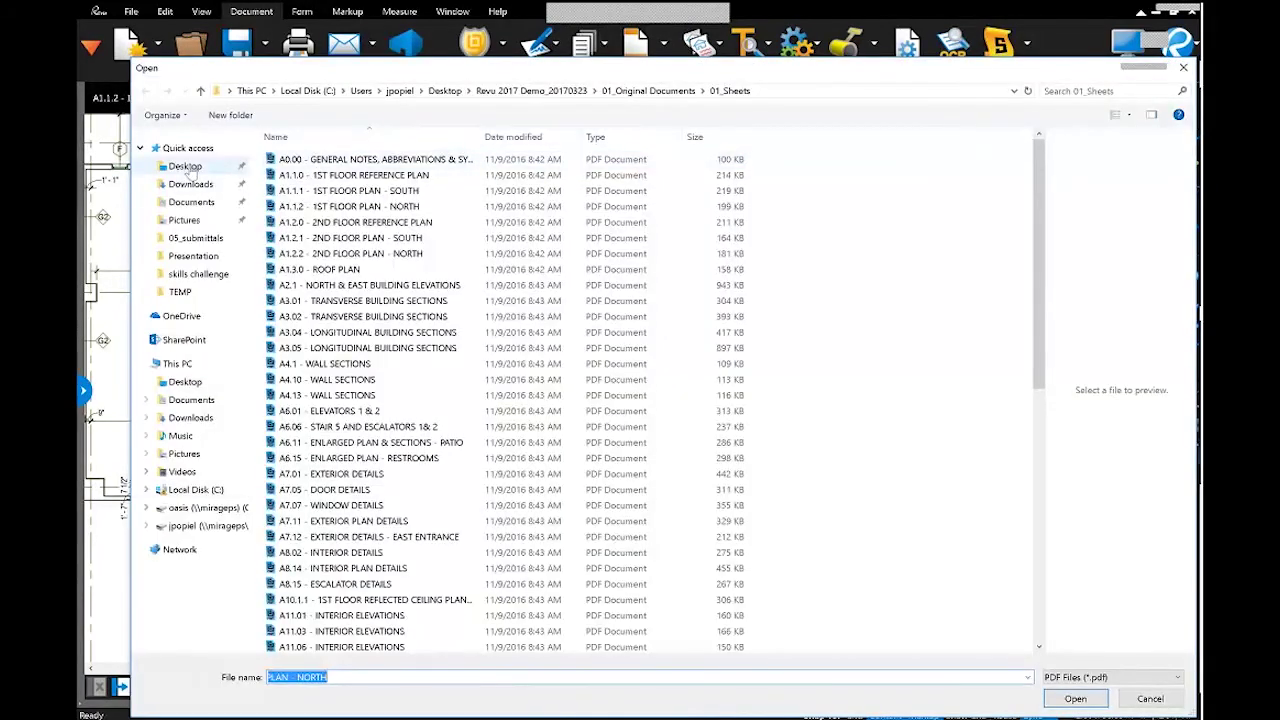
pyautogui.doubleClick(378, 168)
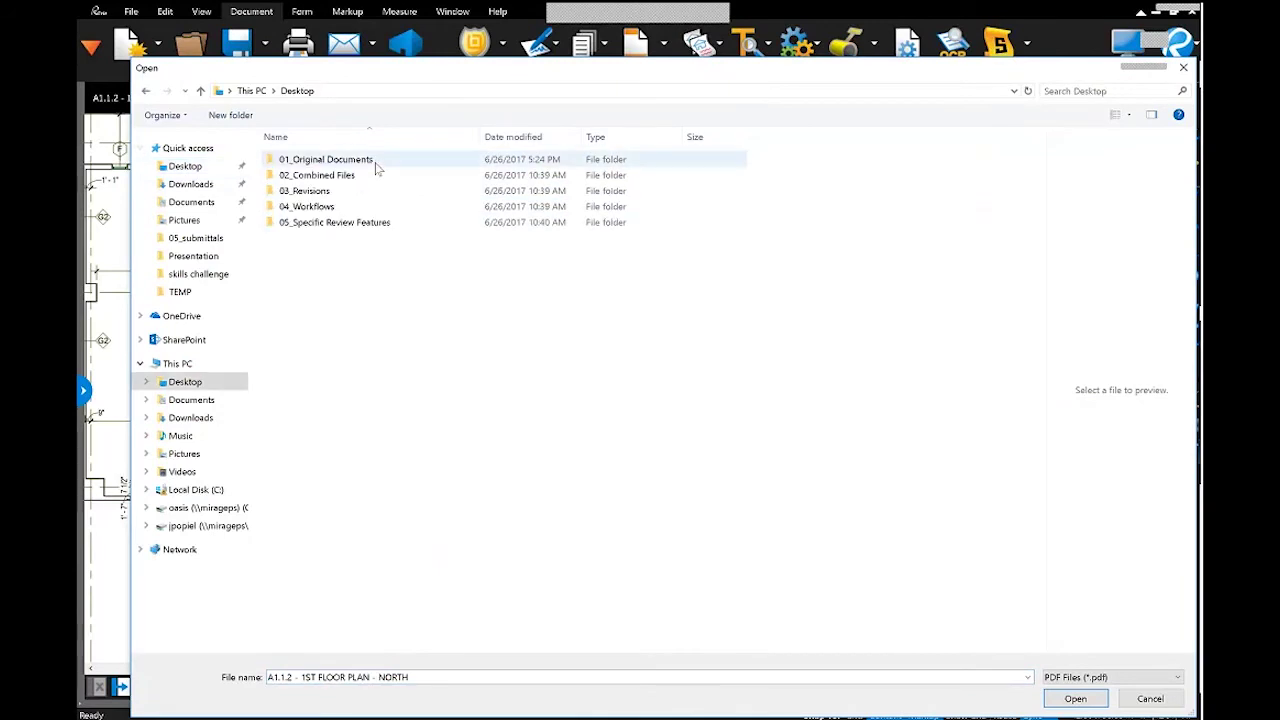
pyautogui.doubleClick(348, 224)
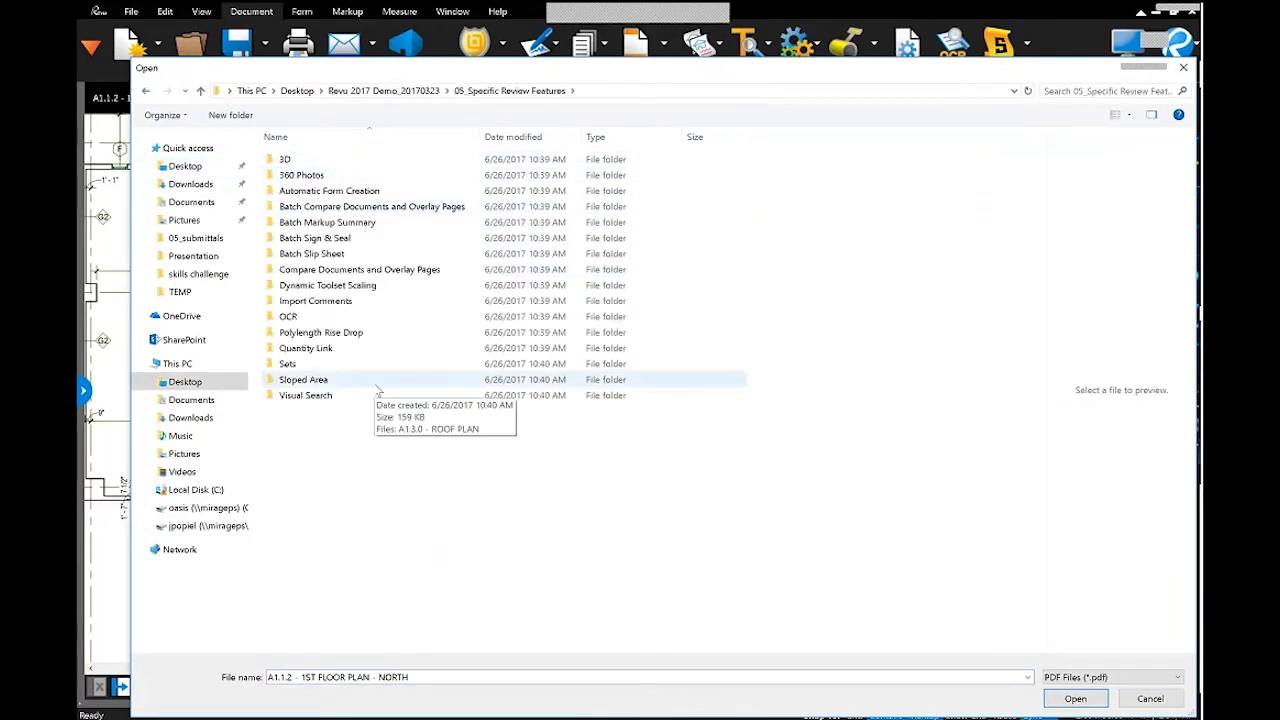
pyautogui.doubleClick(412, 268)
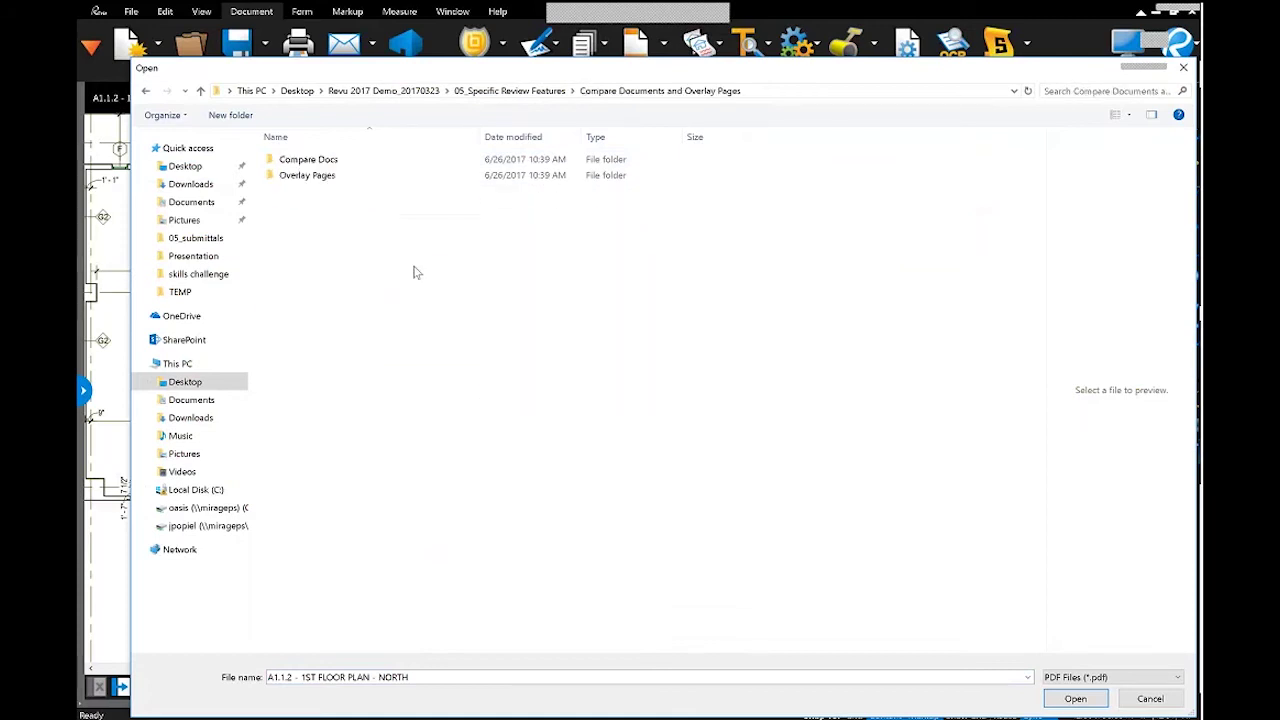
pyautogui.doubleClick(338, 180)
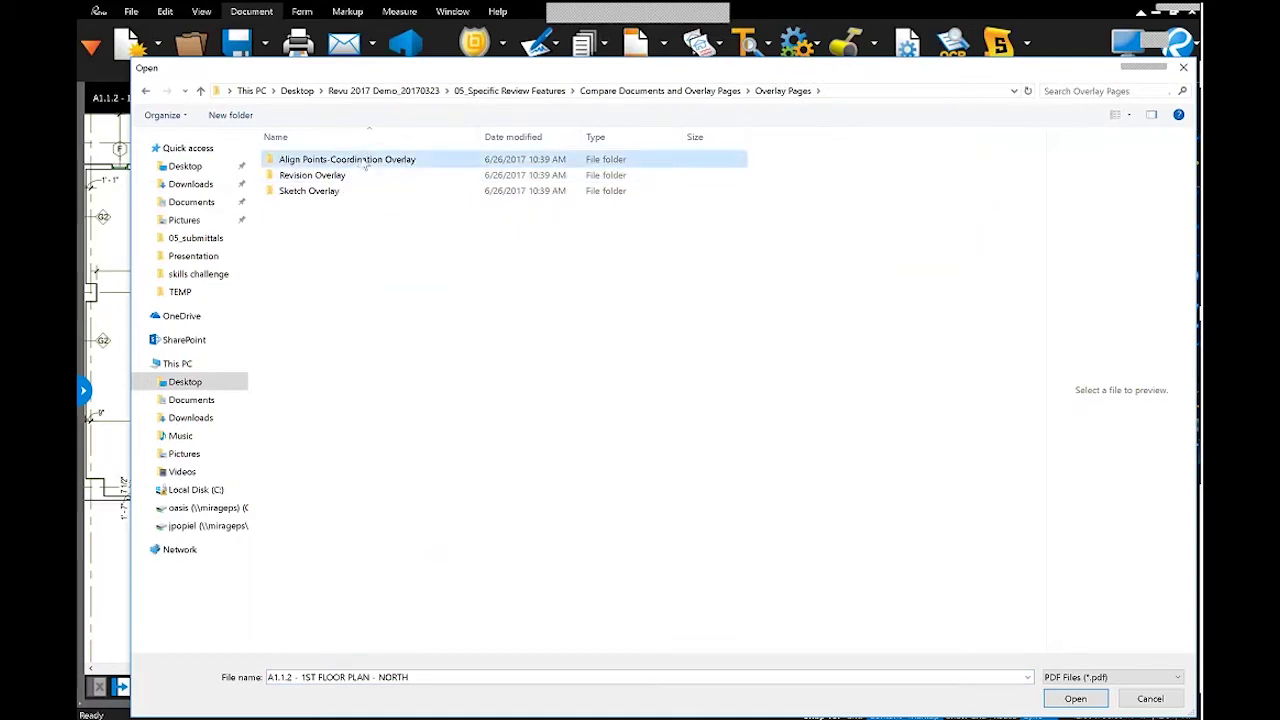
pyautogui.doubleClick(364, 161)
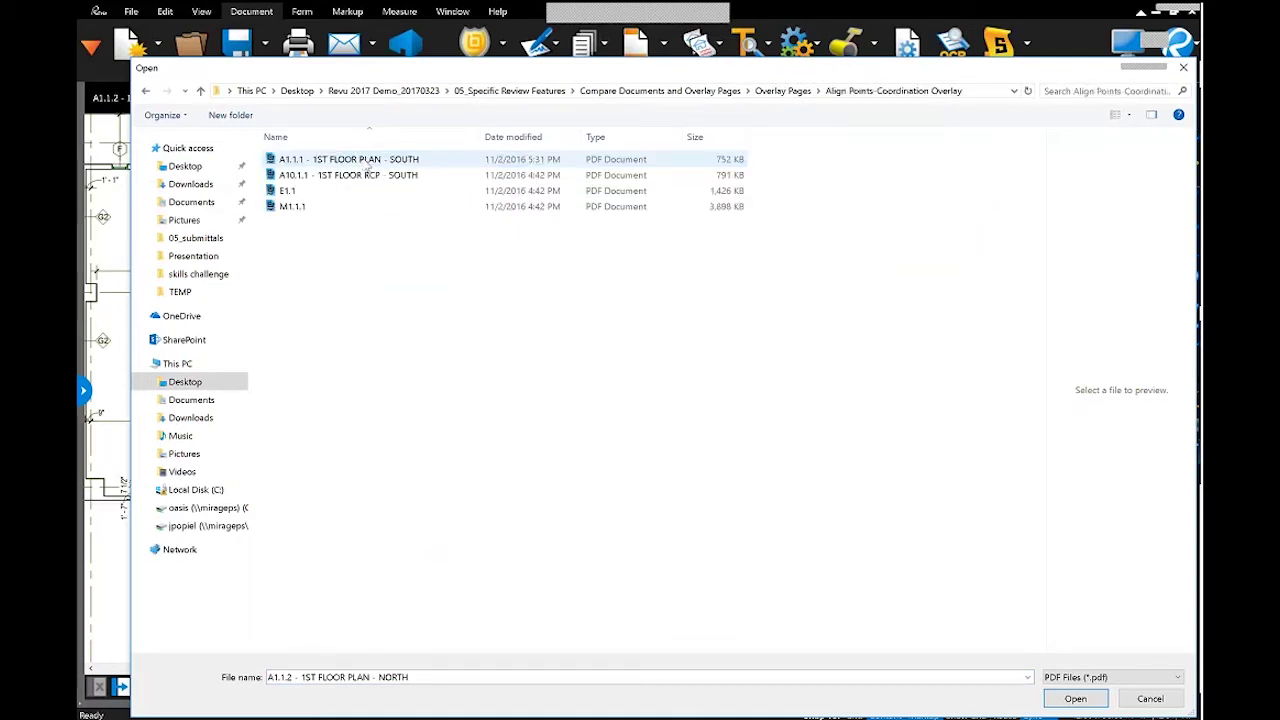
pyautogui.doubleClick(368, 165)
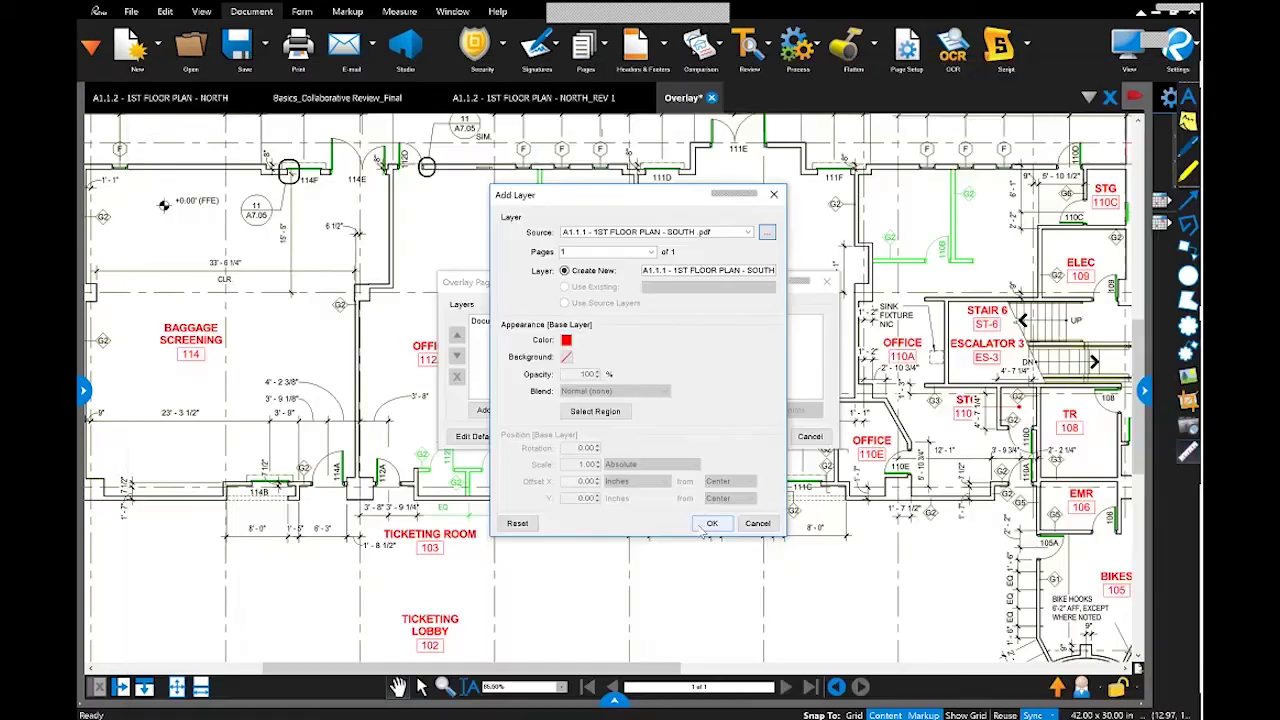
pyautogui.click(711, 523)
# Add A10.1.1 - 1ST FLOOR RCP - SOUTH from the Align Points-Coordination Overlay folder as the green second layer
pyautogui.click(565, 411)
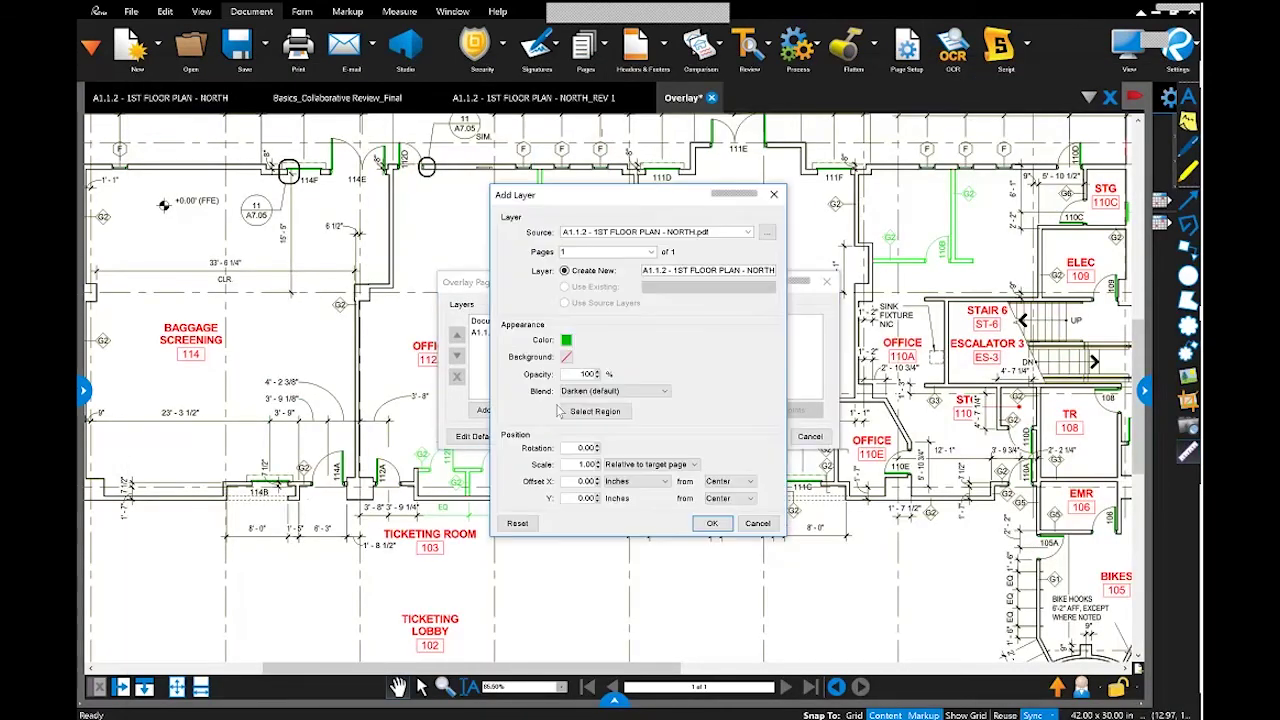
pyautogui.click(766, 233)
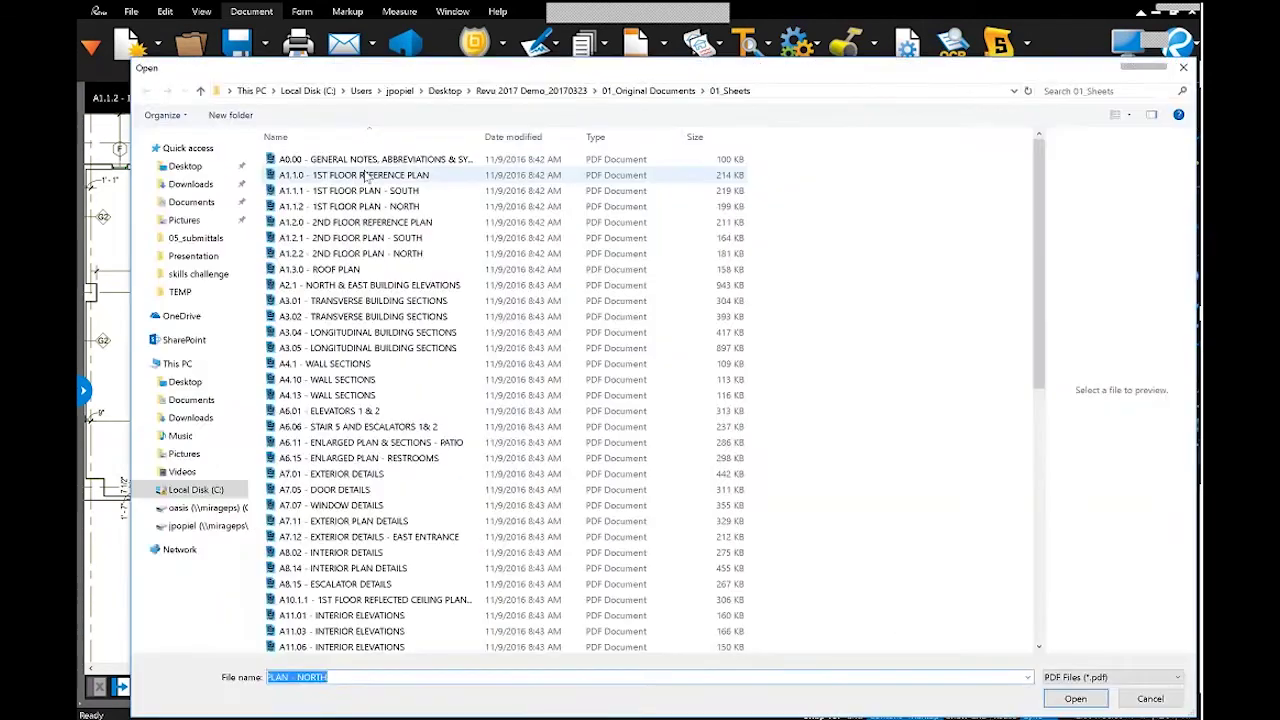
pyautogui.click(195, 167)
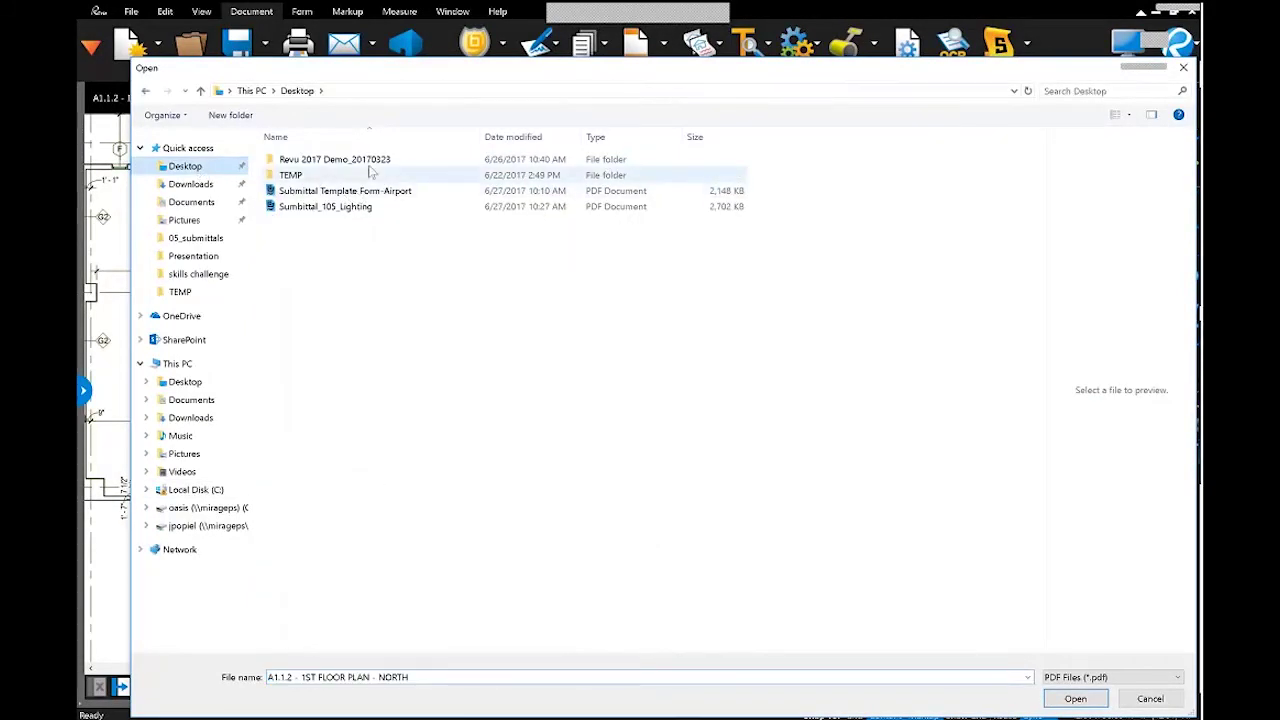
pyautogui.doubleClick(368, 162)
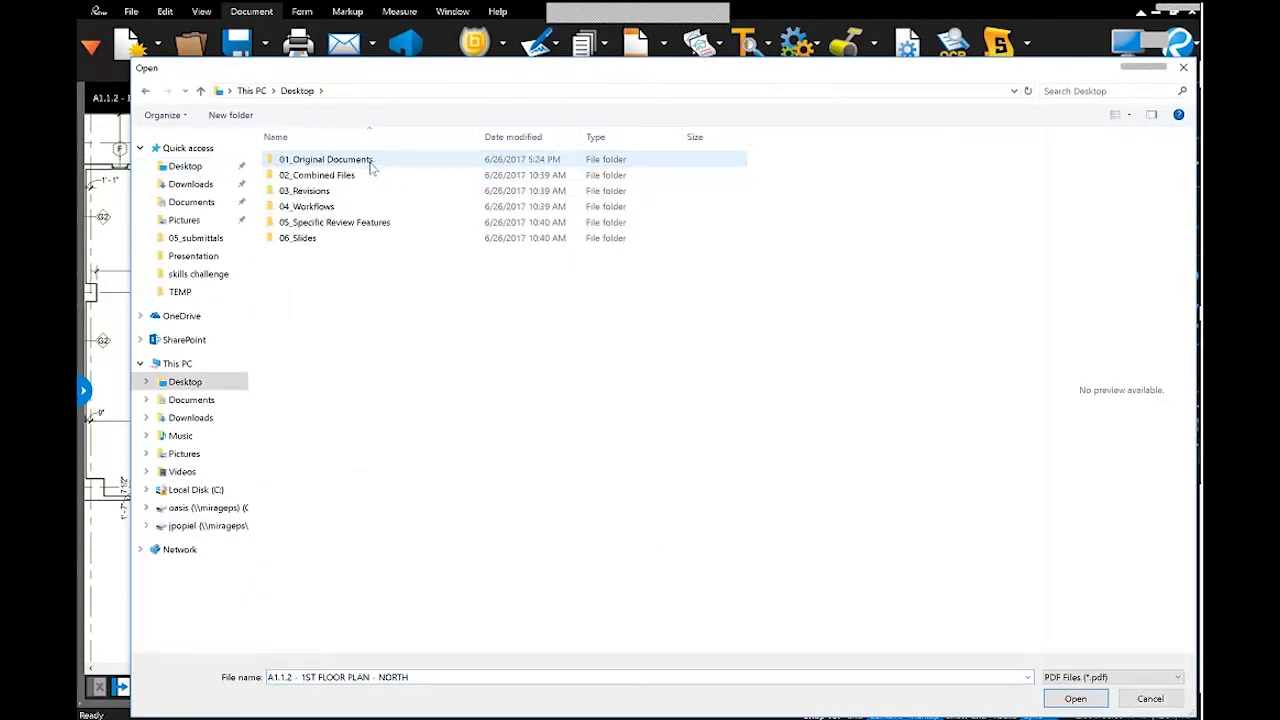
pyautogui.doubleClick(335, 222)
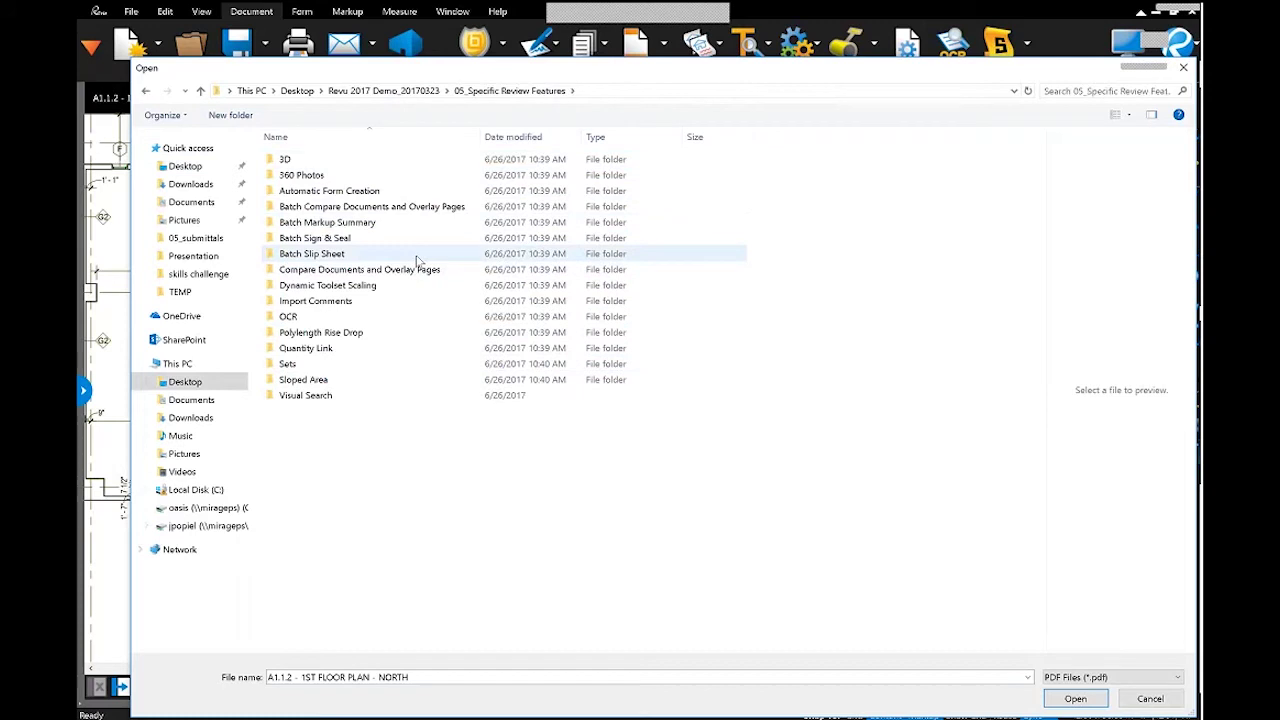
pyautogui.doubleClick(412, 272)
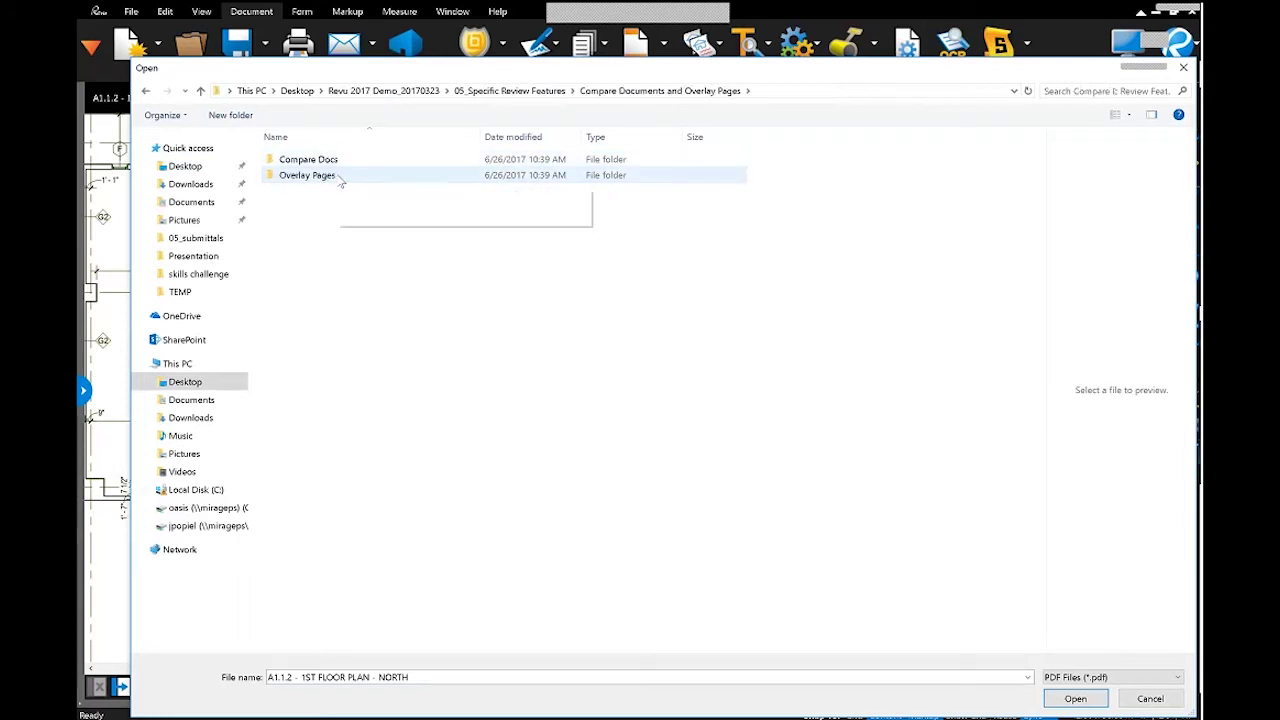
pyautogui.doubleClick(345, 175)
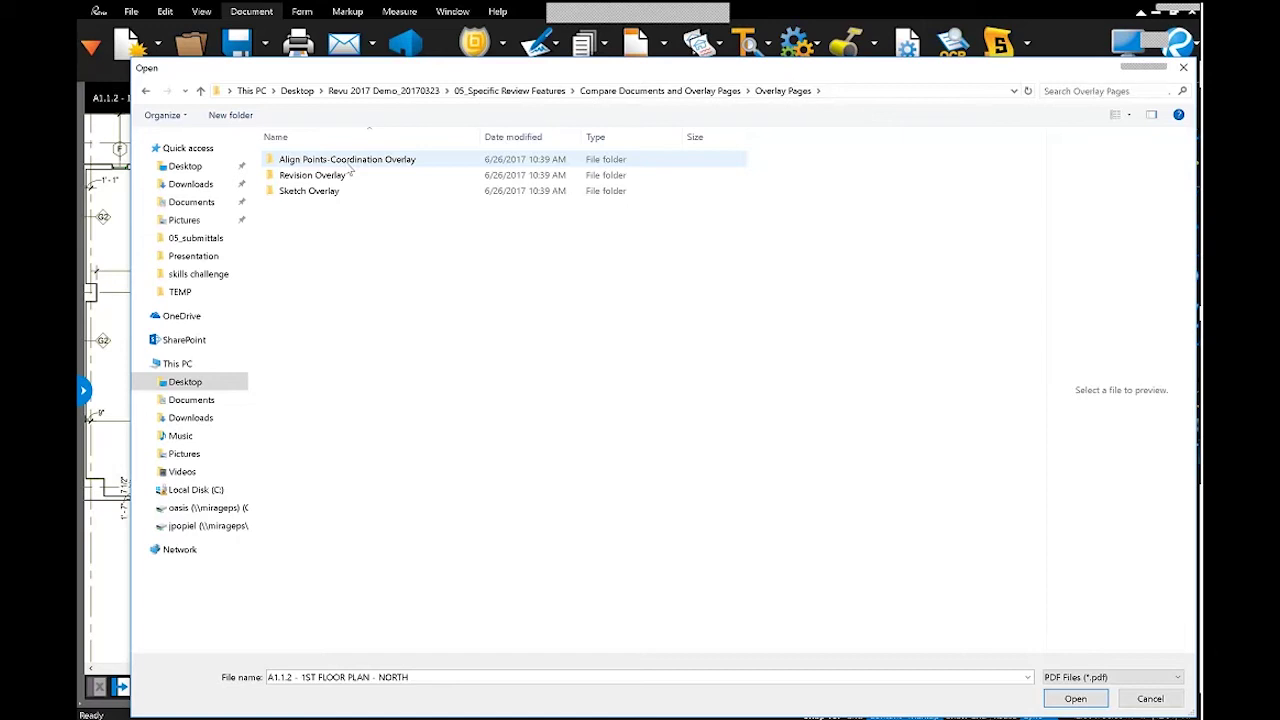
pyautogui.doubleClick(348, 166)
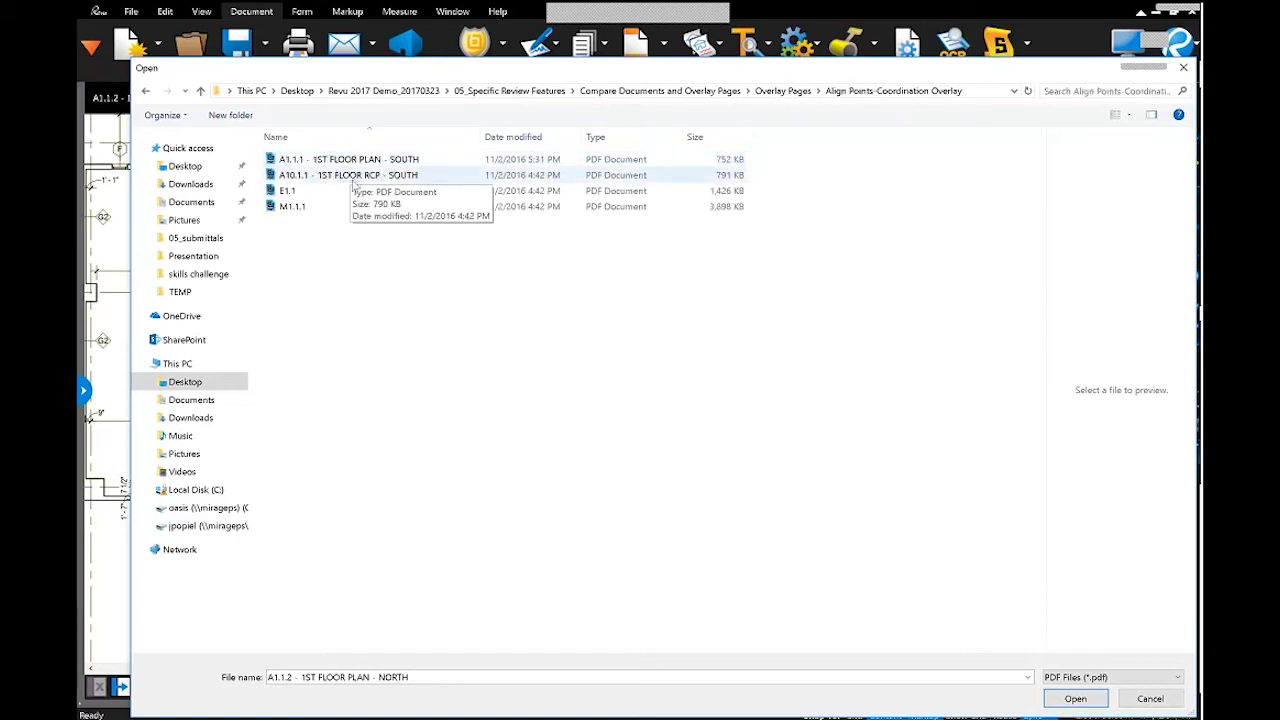
pyautogui.click(352, 181)
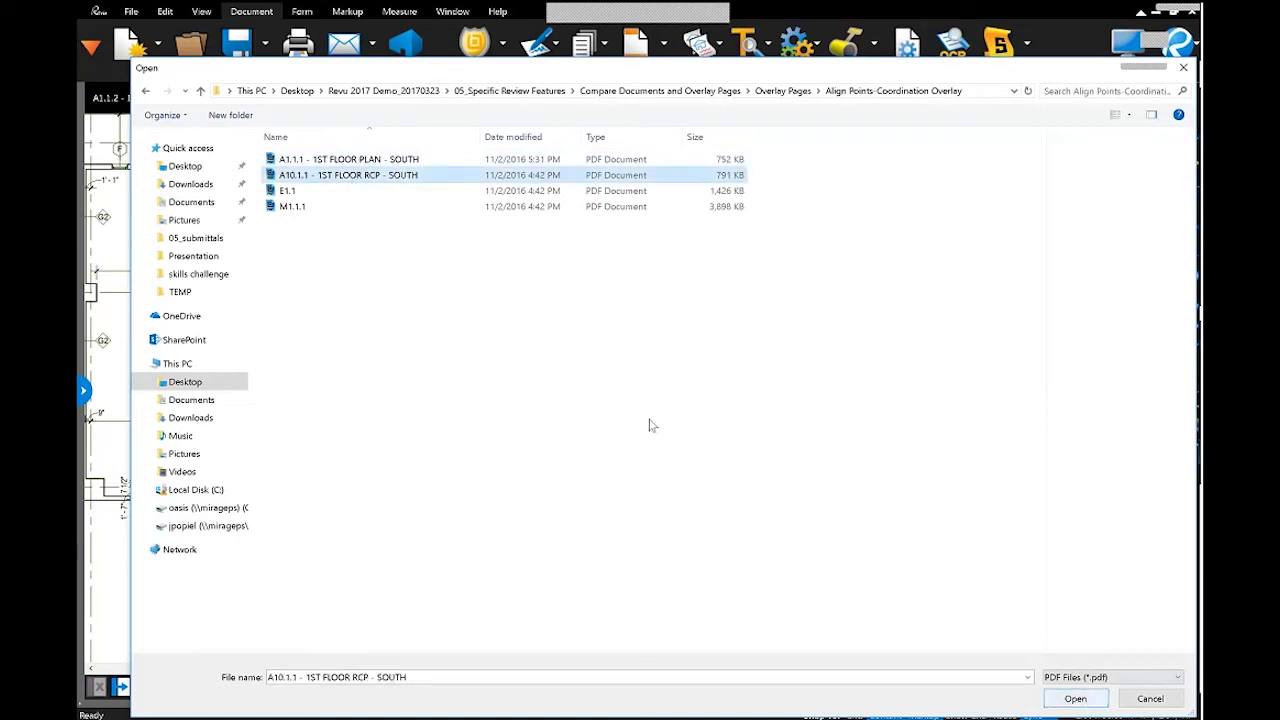
pyautogui.press('Return')
pyautogui.click(711, 523)
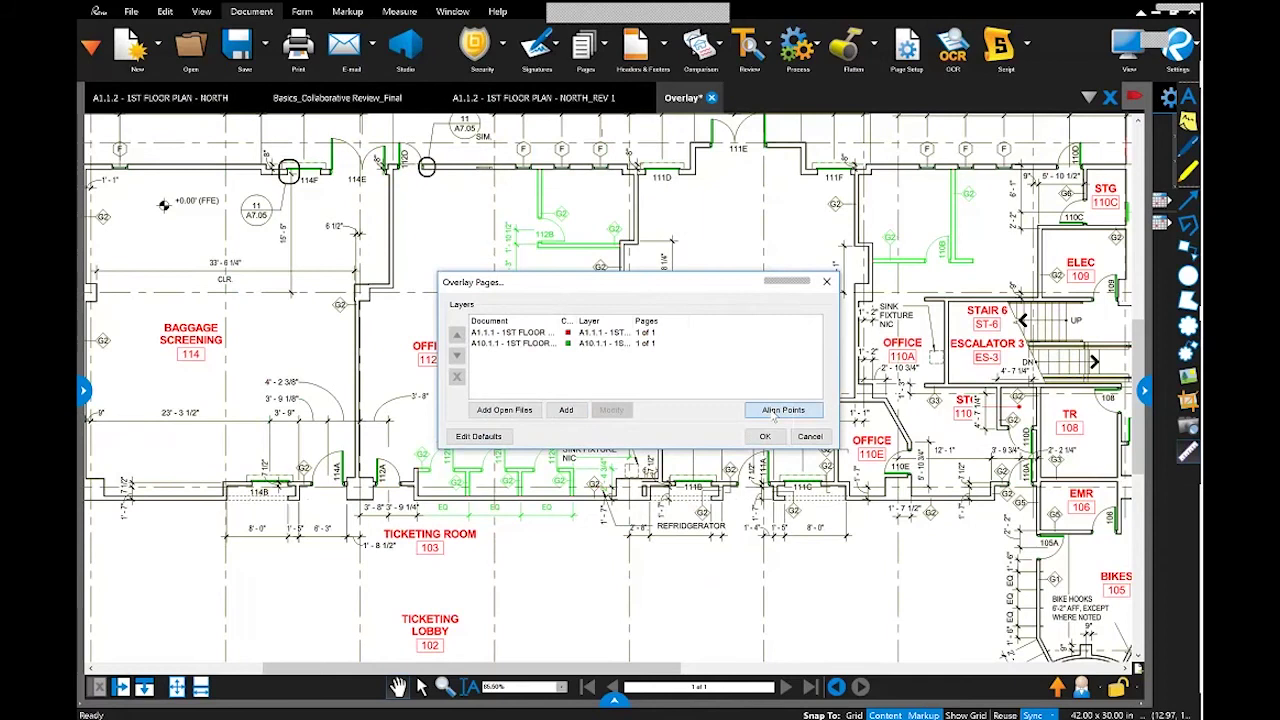
# Start Align Points and pick the grid intersections at markers 1, 2 and 3 on the A1.1.1 floor plan, in that order
pyautogui.click(775, 411)
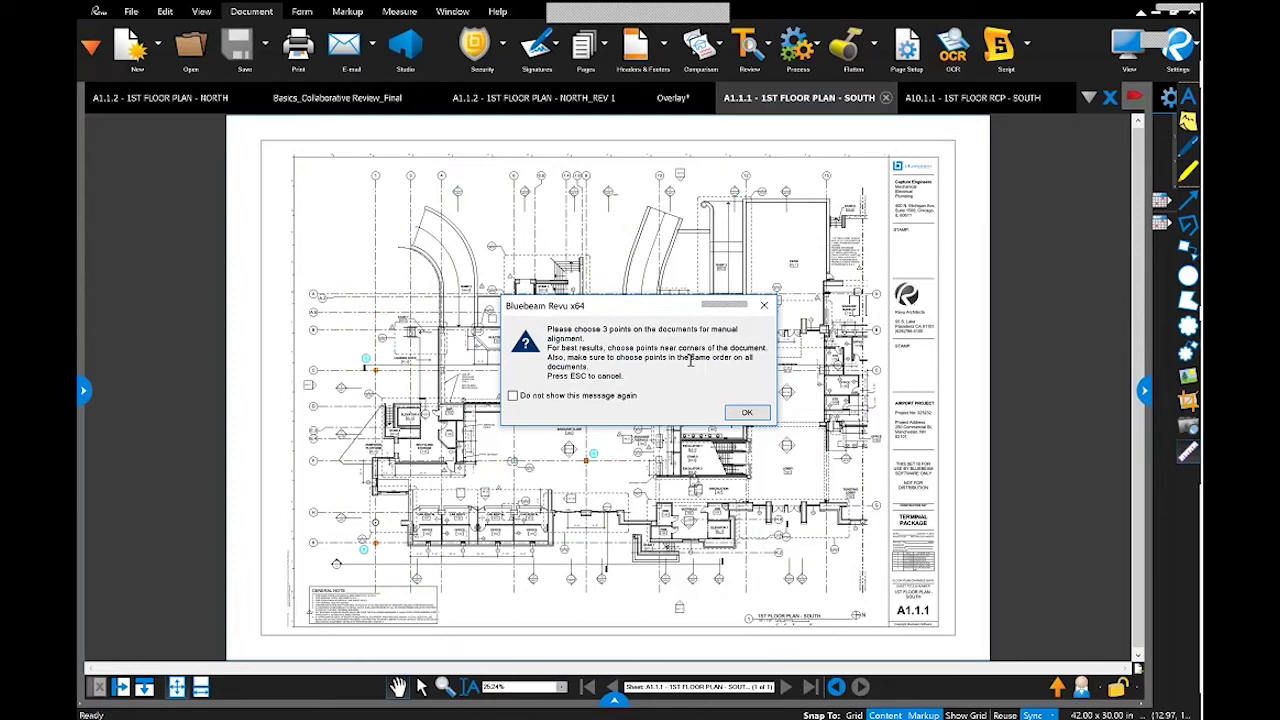
pyautogui.click(745, 414)
pyautogui.scroll(10, 364, 375)
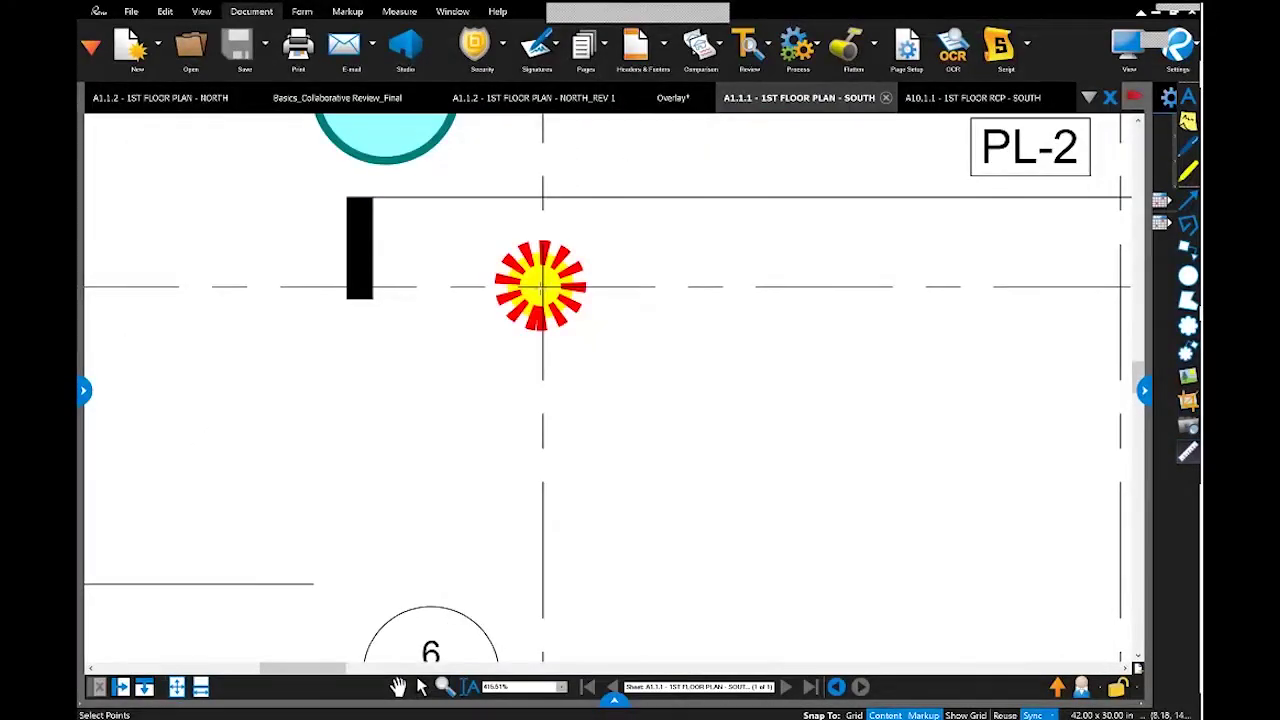
pyautogui.scroll(-9, 548, 382)
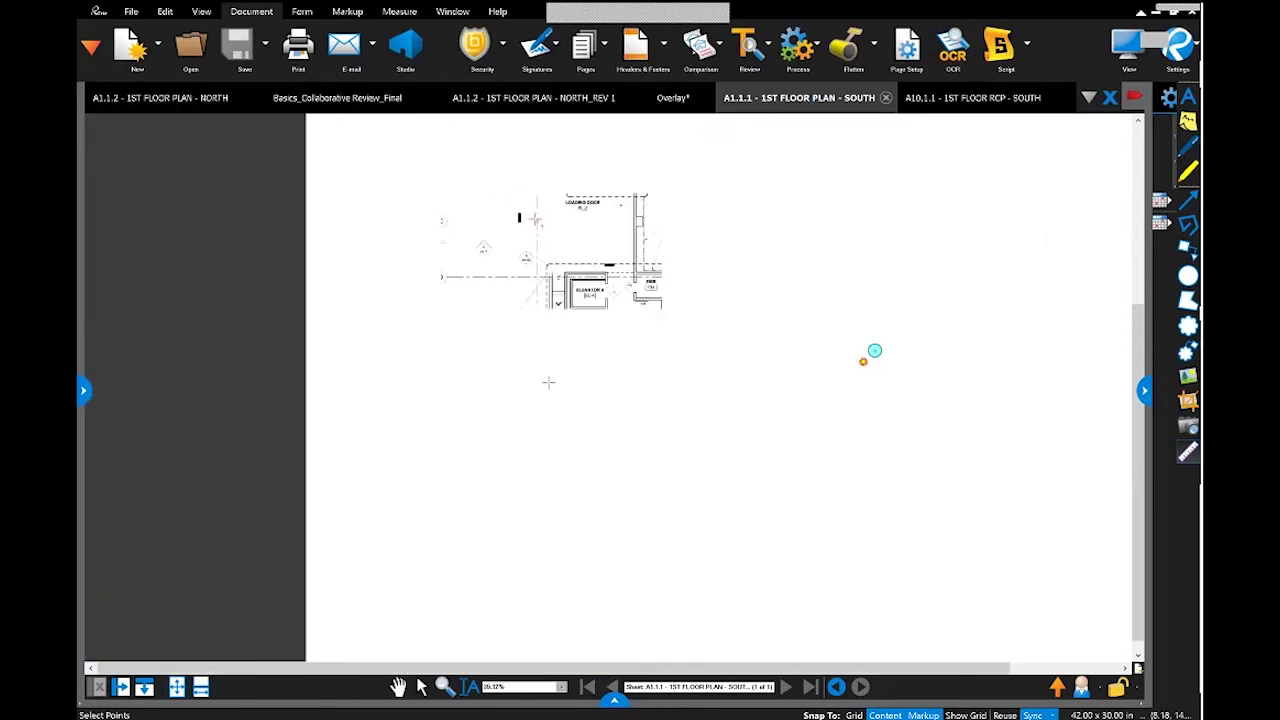
pyautogui.scroll(10, 540, 495)
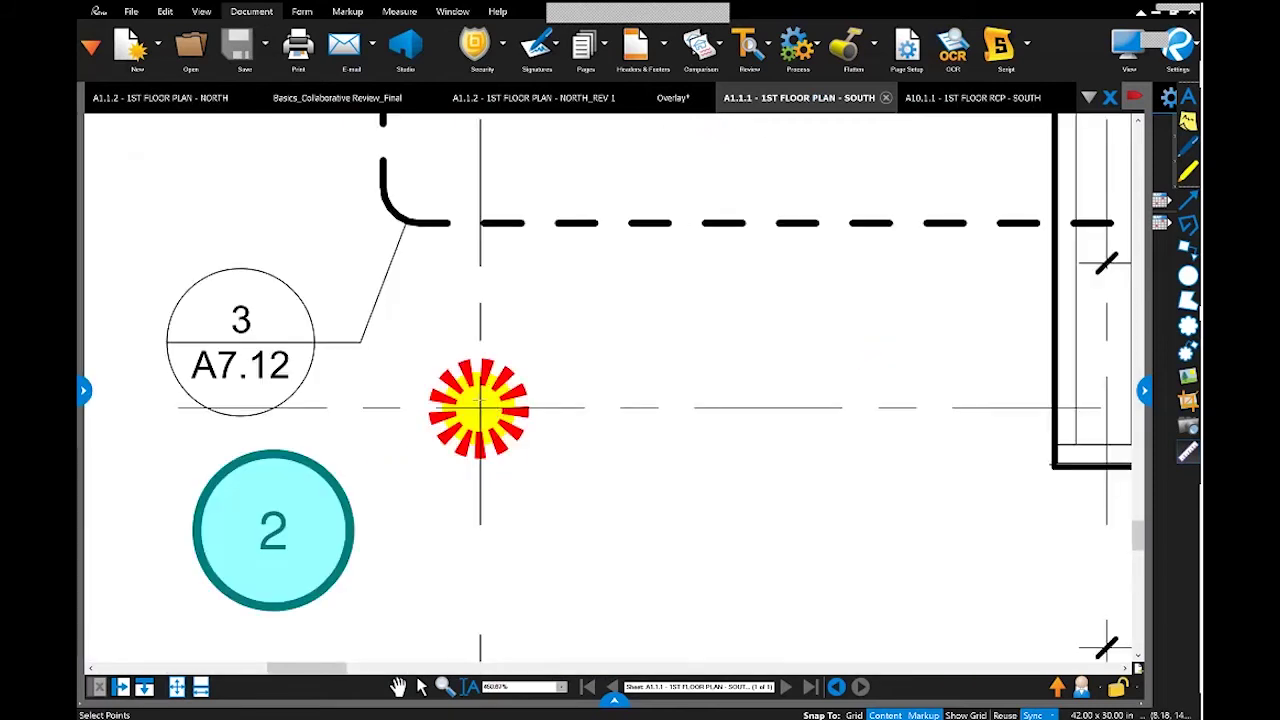
pyautogui.scroll(-7, 308, 430)
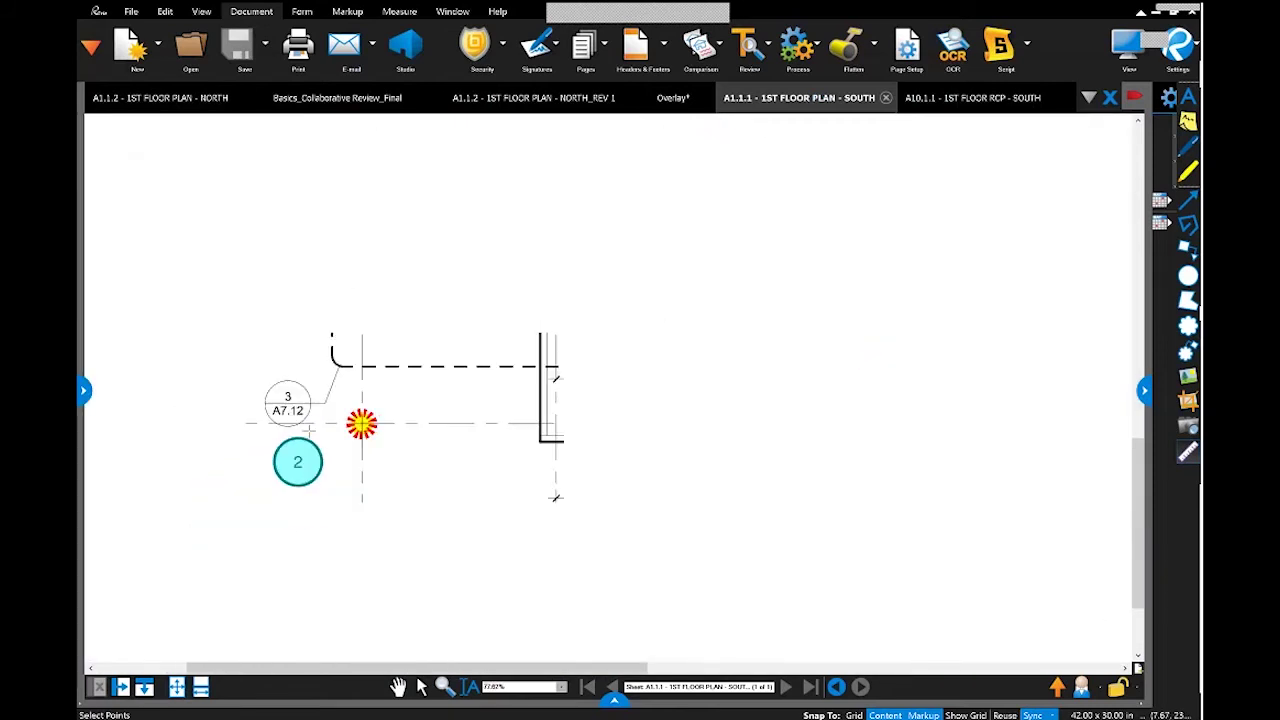
pyautogui.scroll(2, 960, 169)
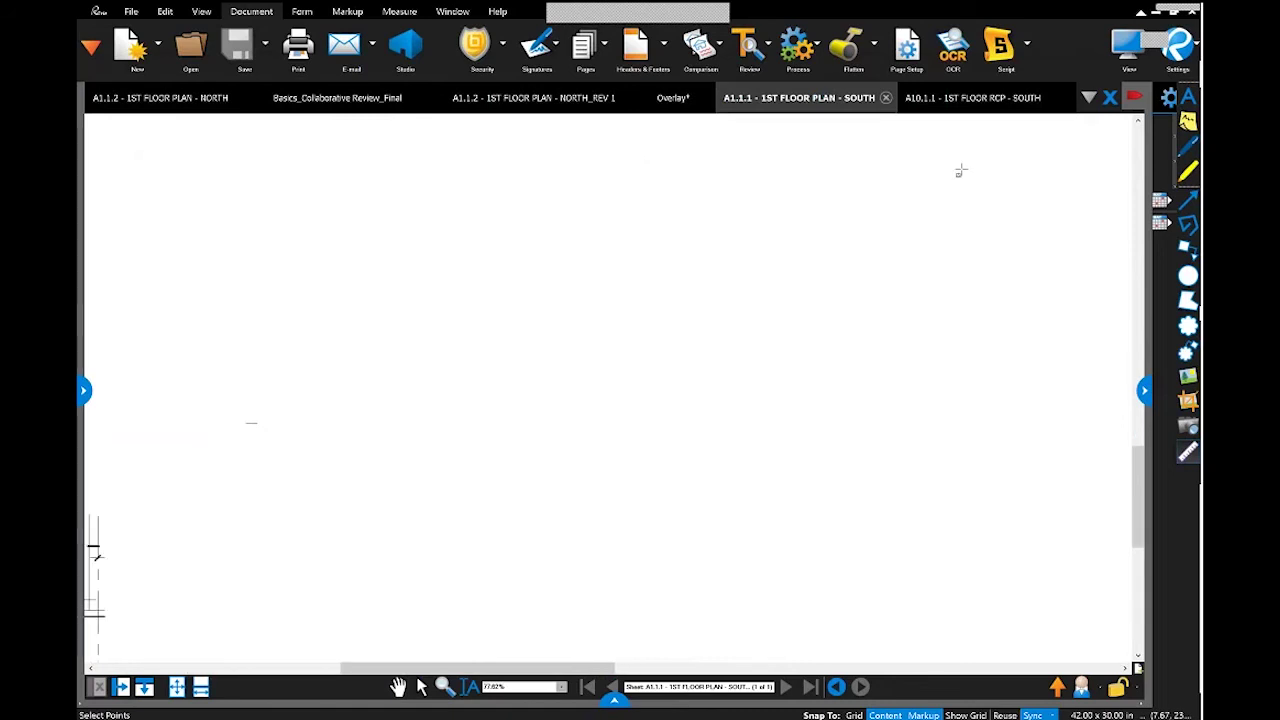
pyautogui.scroll(5, 1040, 149)
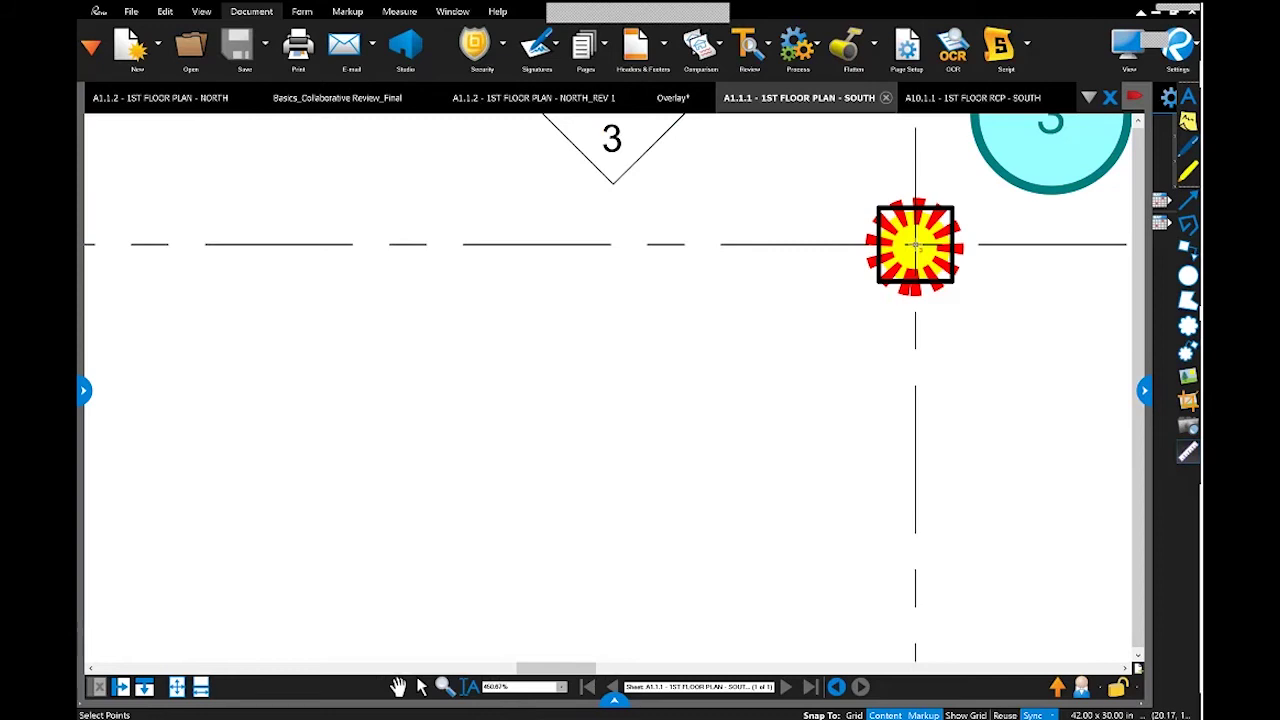
# Pick the matching grid intersections at markers 1, 2 and 3 on the A10.1.1 reflected ceiling plan in the same order
pyautogui.hotkey('ctrl', 'Tab')
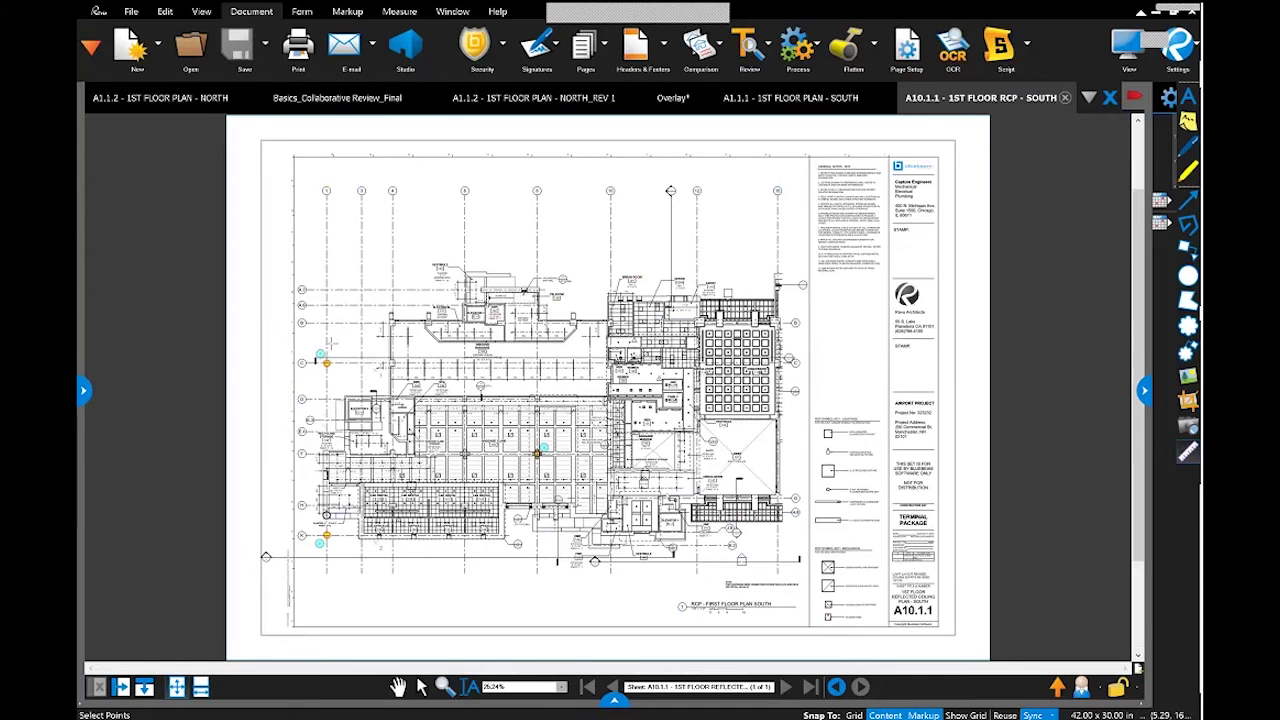
pyautogui.scroll(8, 331, 343)
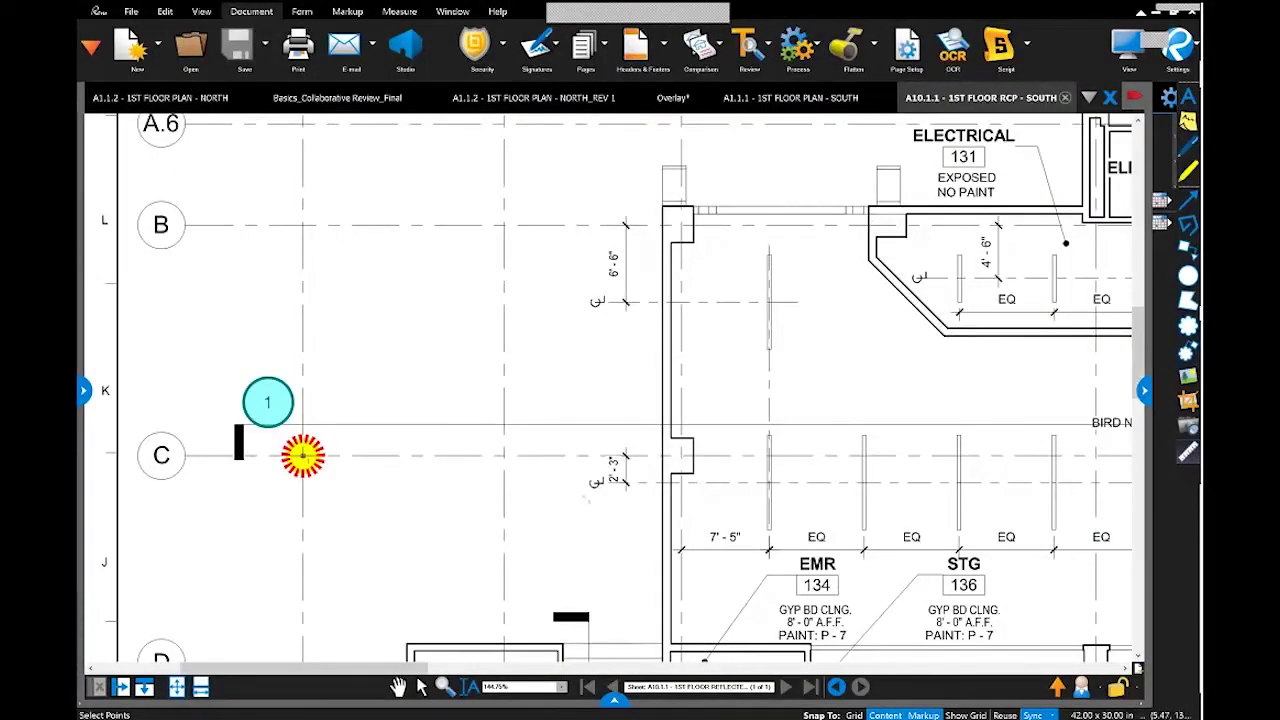
pyautogui.scroll(-6, 343, 283)
pyautogui.scroll(6, 342, 550)
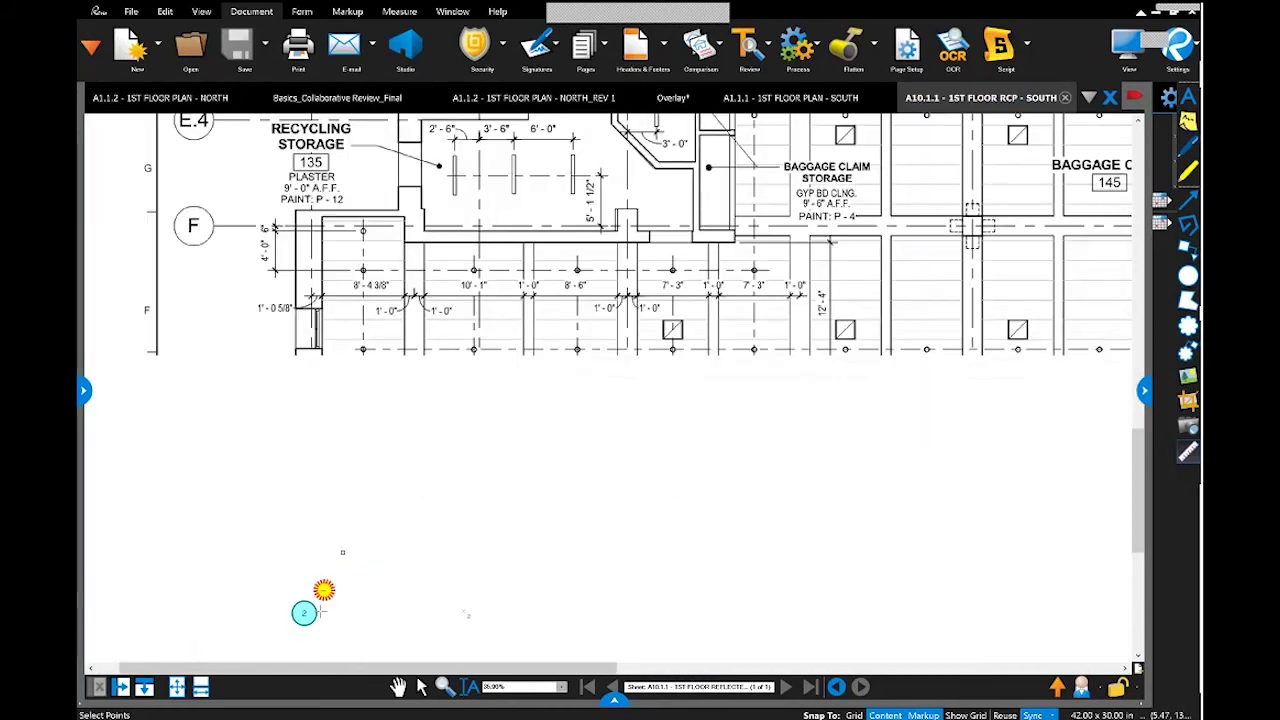
pyautogui.scroll(6, 342, 552)
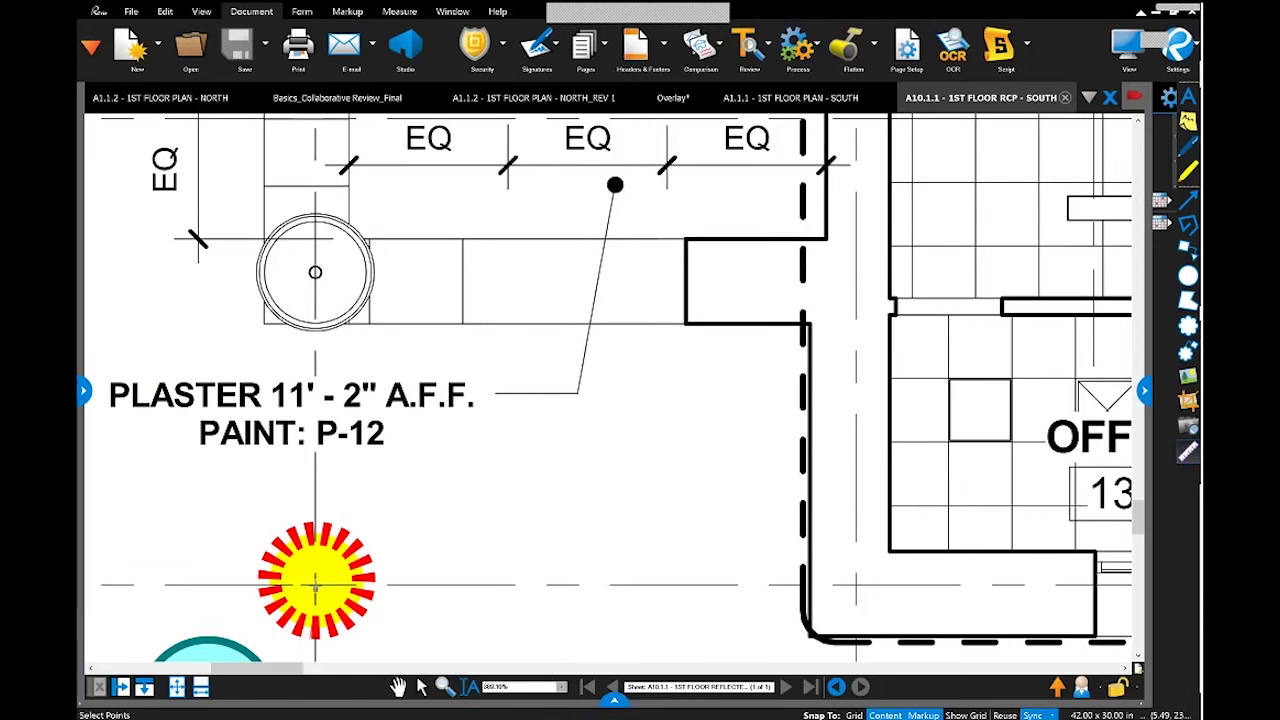
pyautogui.scroll(2, 314, 587)
pyautogui.scroll(2, 314, 587)
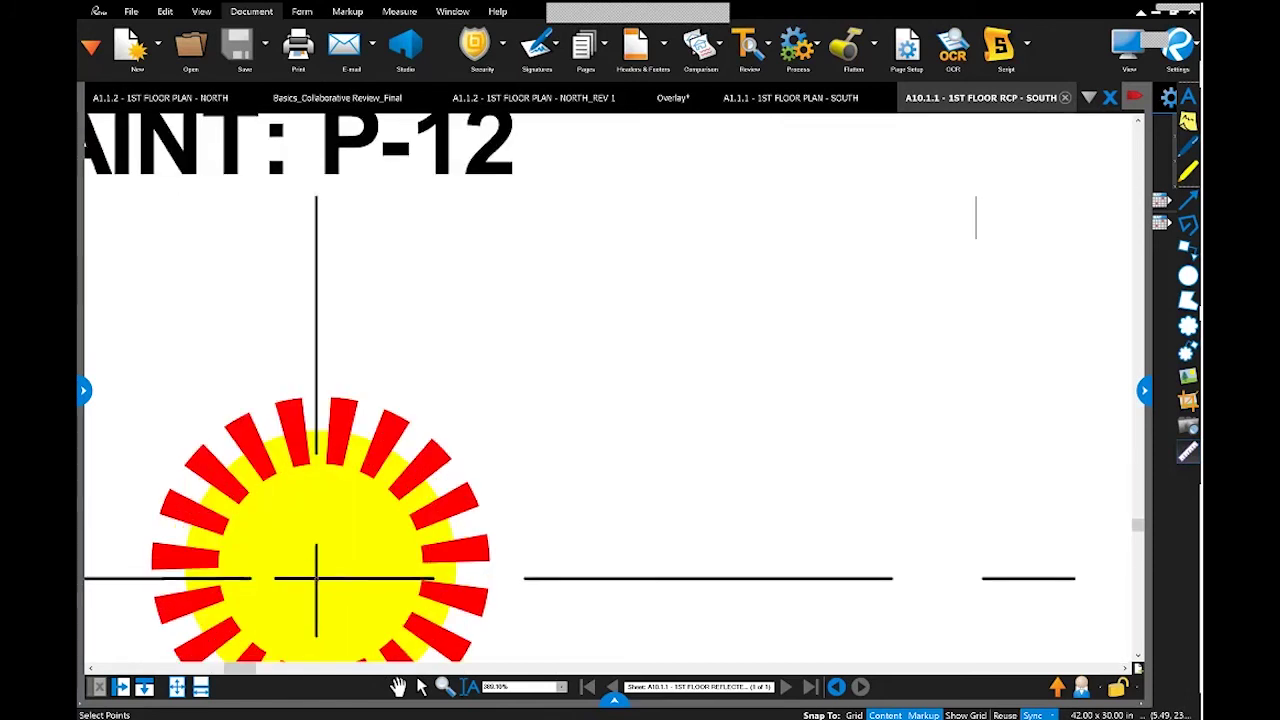
pyautogui.scroll(1, 227, 471)
pyautogui.scroll(-8, 227, 471)
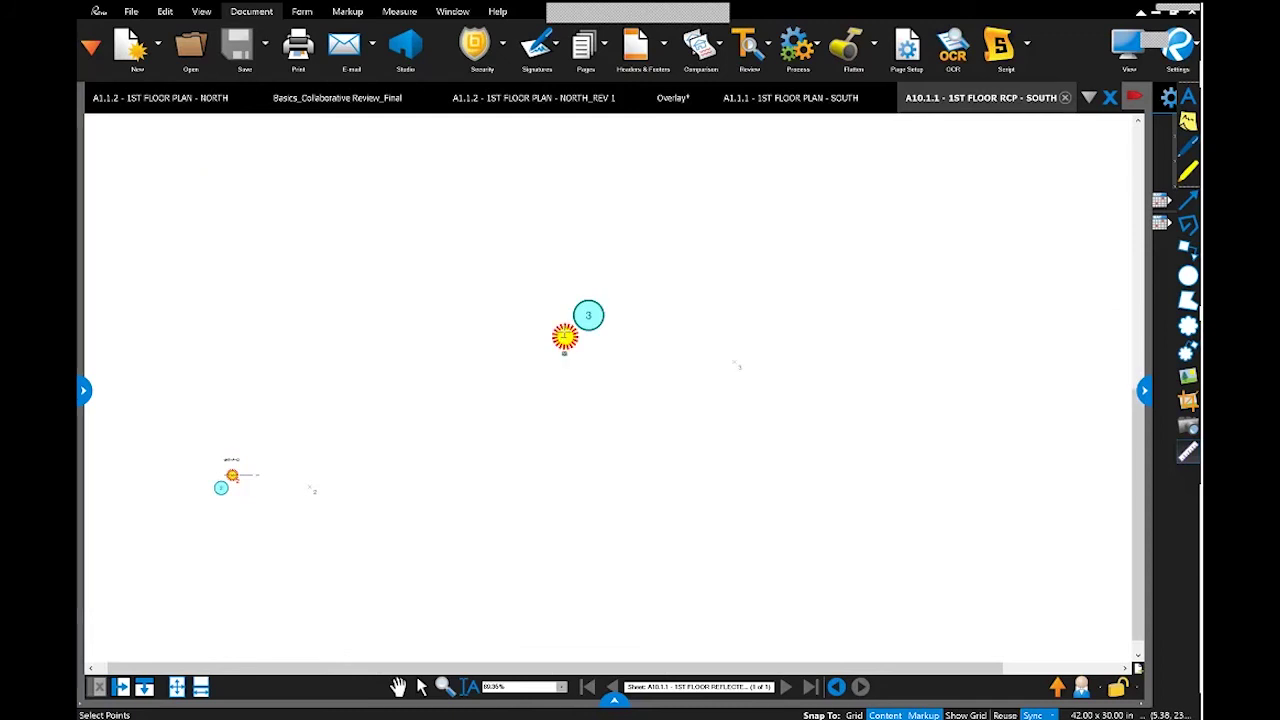
pyautogui.scroll(10, 565, 345)
pyautogui.click(563, 392)
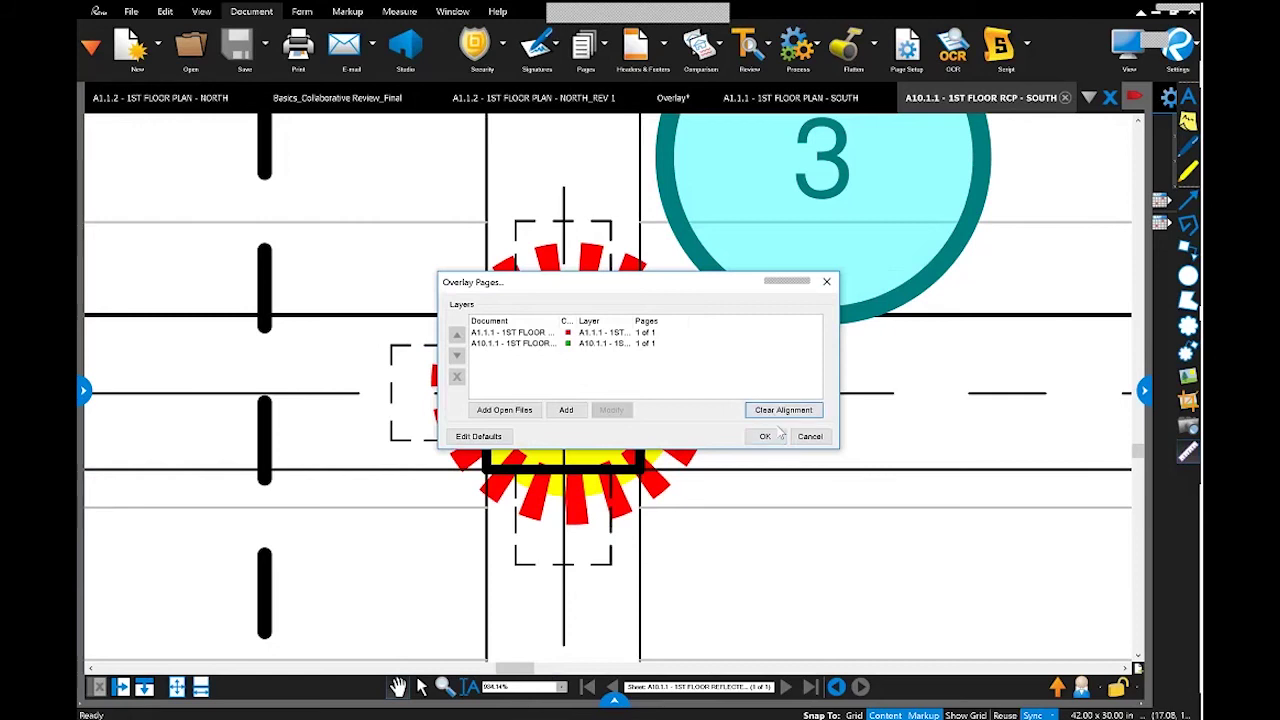
# Generate the aligned overlay of the A1.1.1 floor plan and A10.1.1 ceiling plan, and view its layer list
pyautogui.click(765, 436)
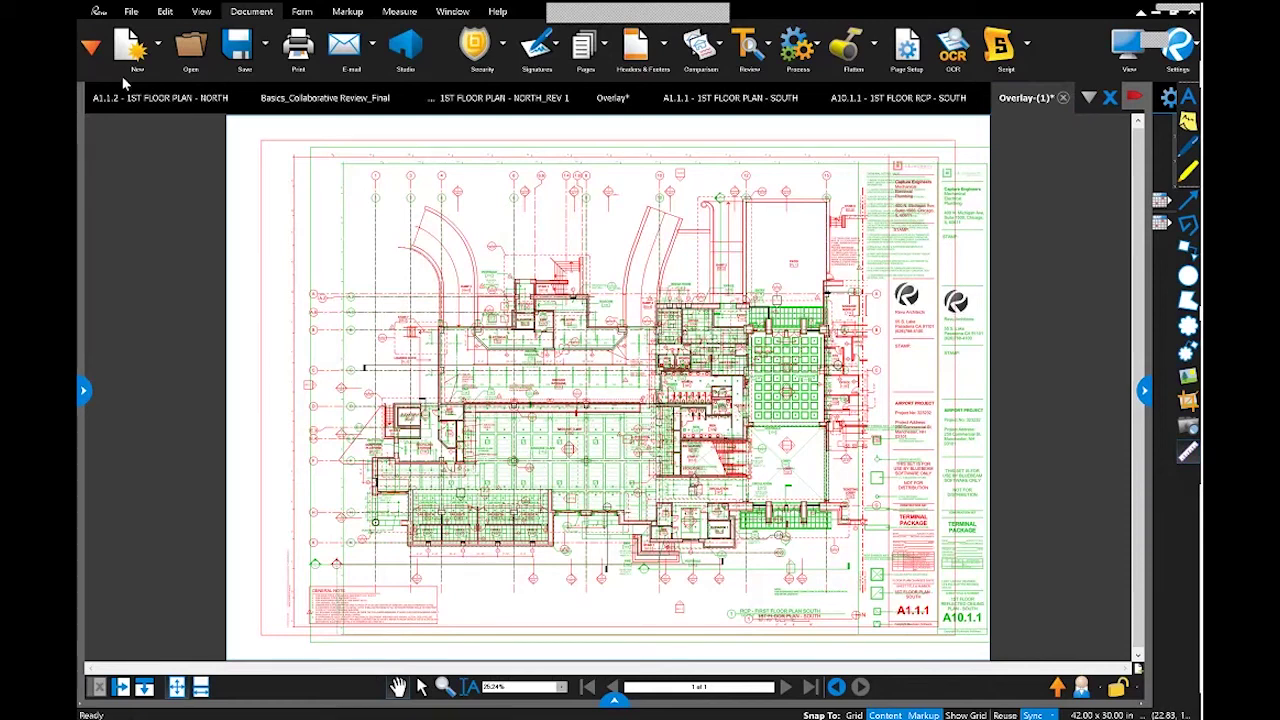
pyautogui.click(90, 50)
pyautogui.click(128, 176)
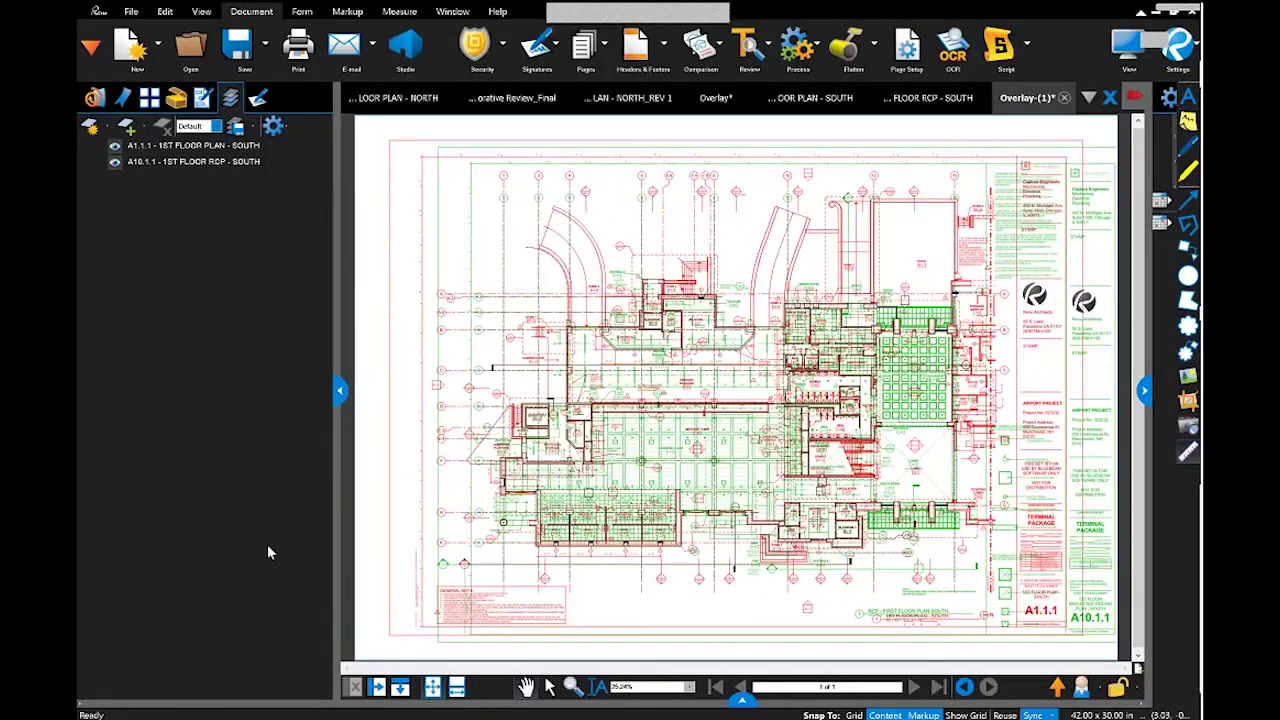
pyautogui.click(338, 392)
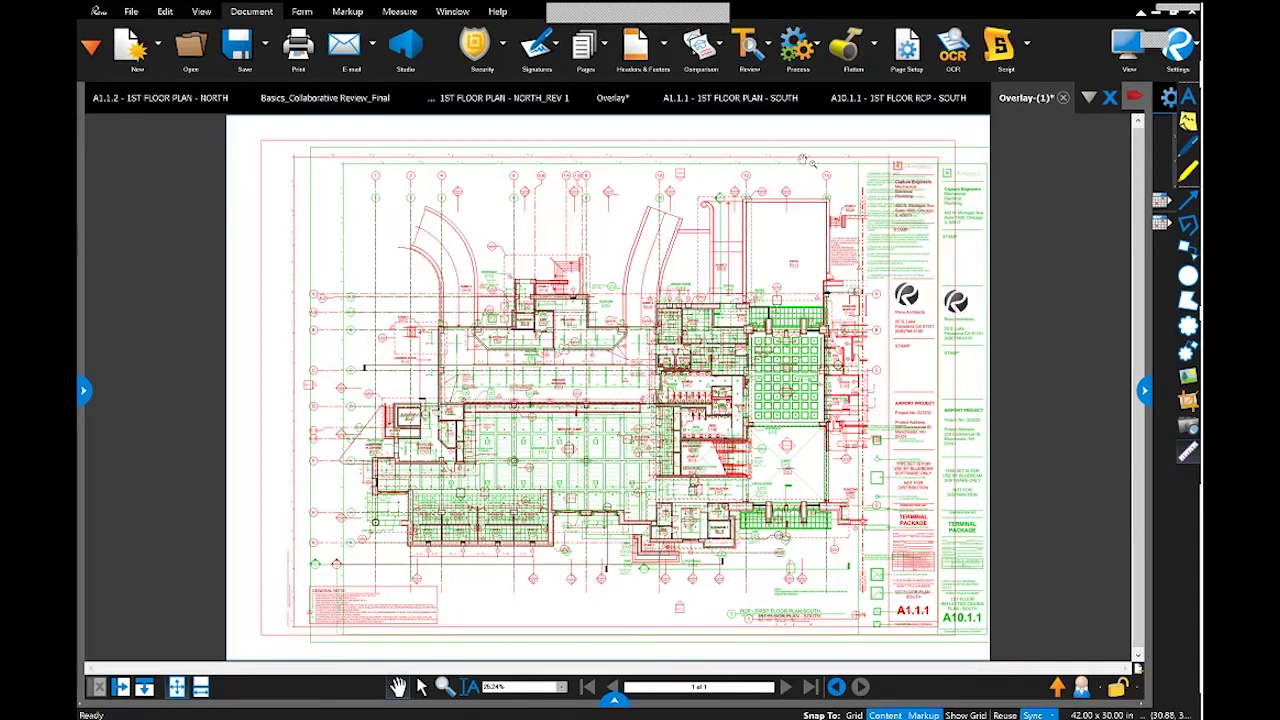
# Switch to the Basics_Collaborative Review_Final slides, show them in Presentation mode and advance one slide
pyautogui.click(346, 104)
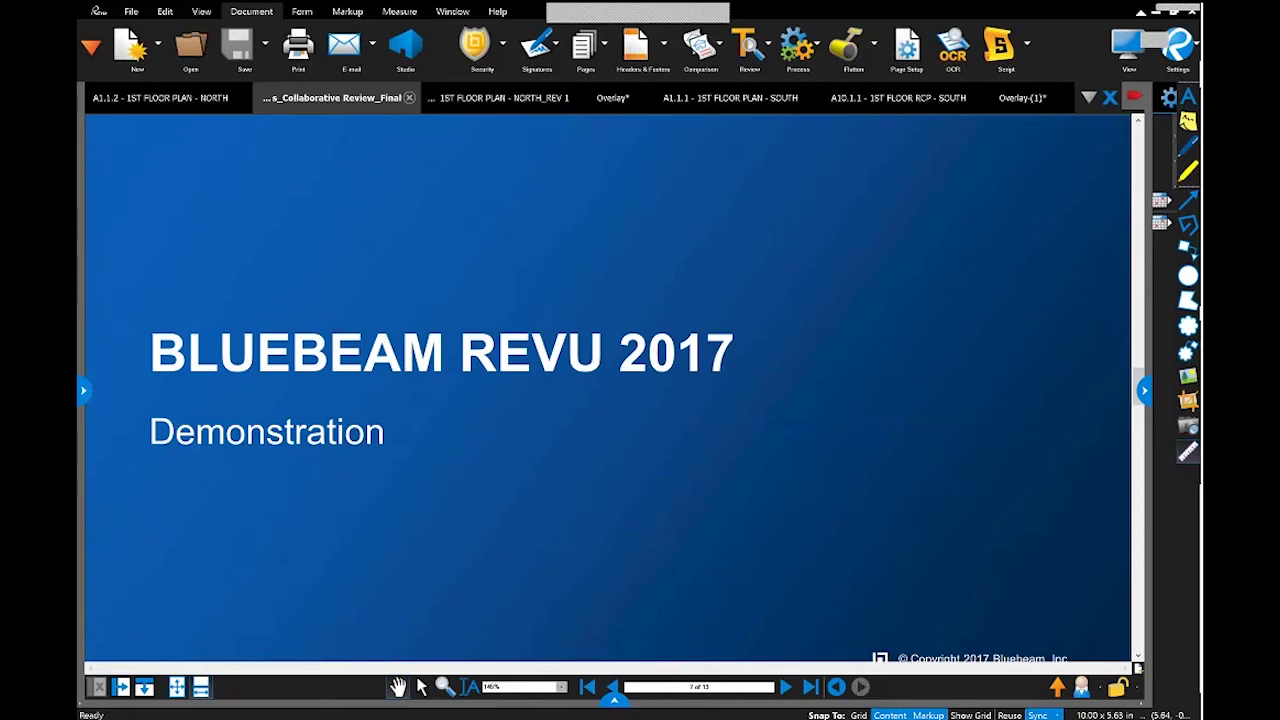
pyautogui.click(1129, 50)
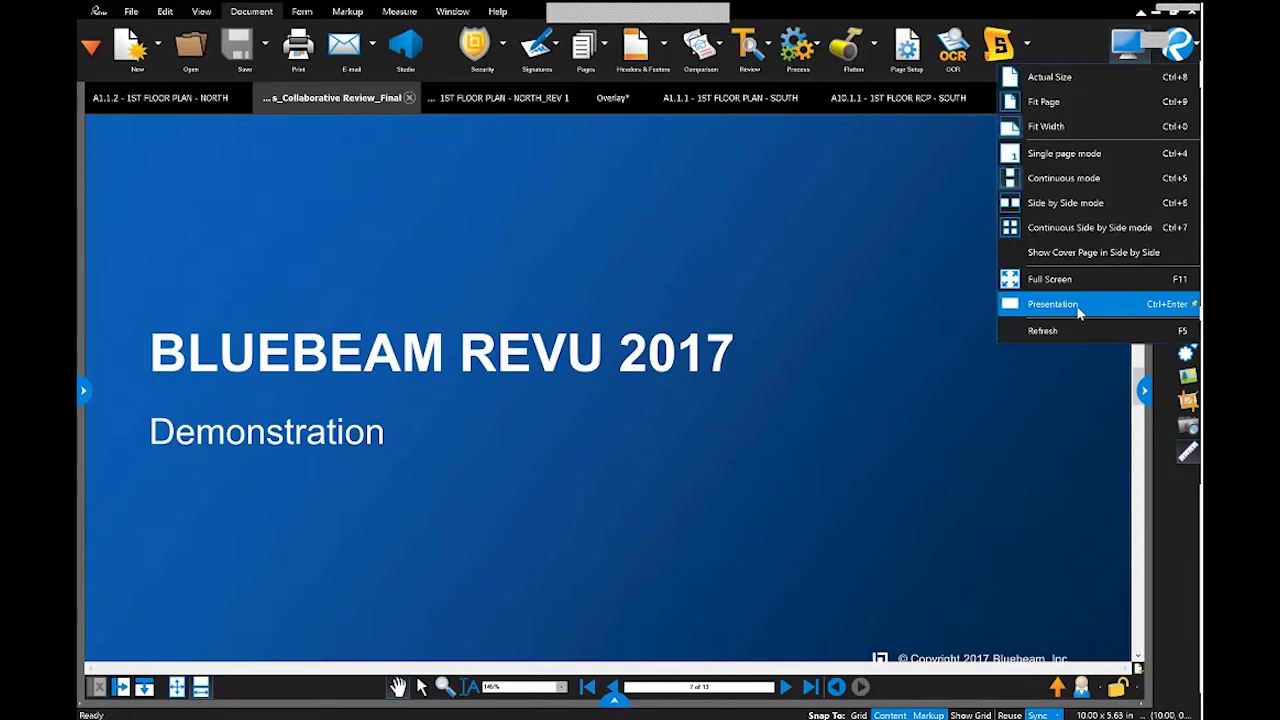
pyautogui.click(1076, 305)
pyautogui.press('Right')
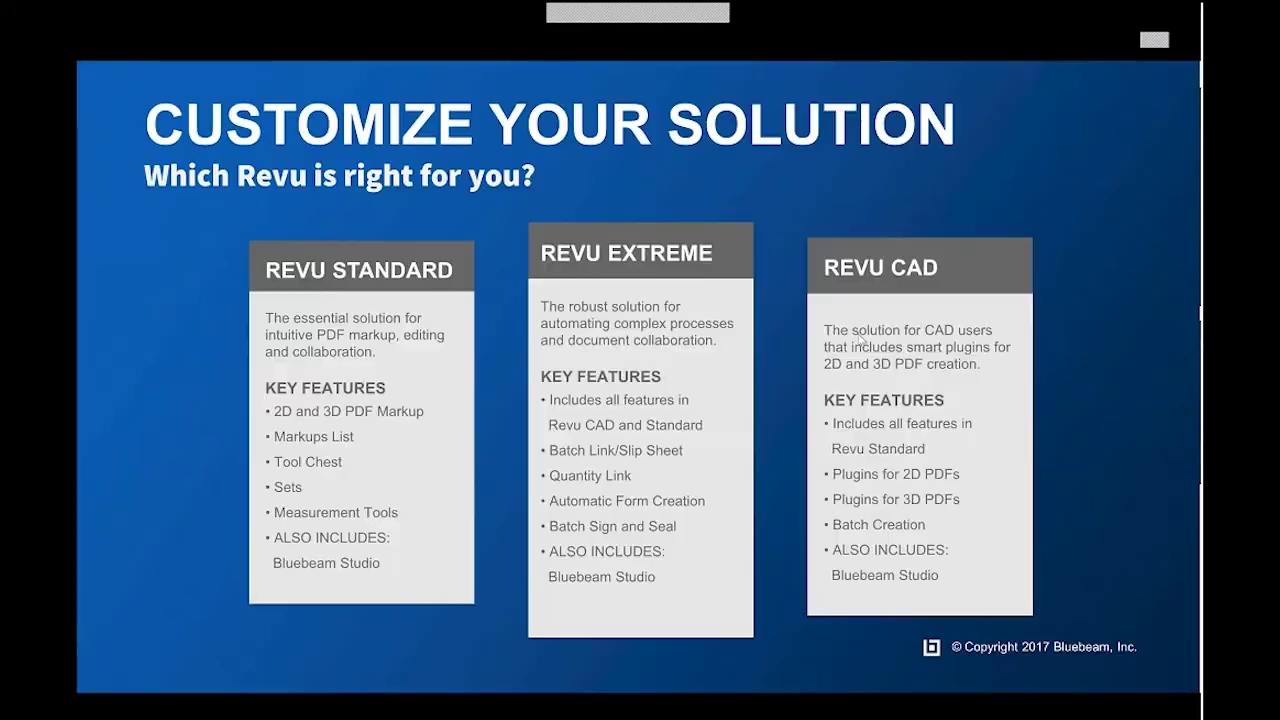
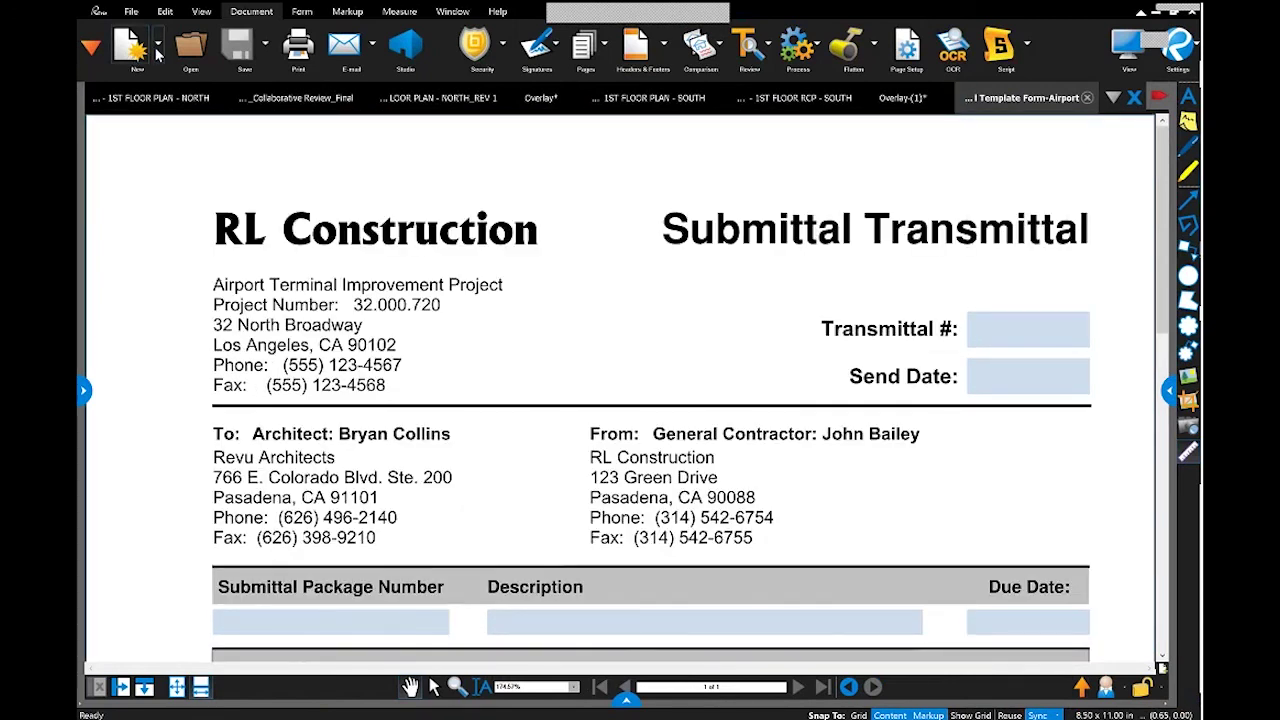
# Create a new document from the Submittal - Form template and look over its form fields
pyautogui.click(157, 50)
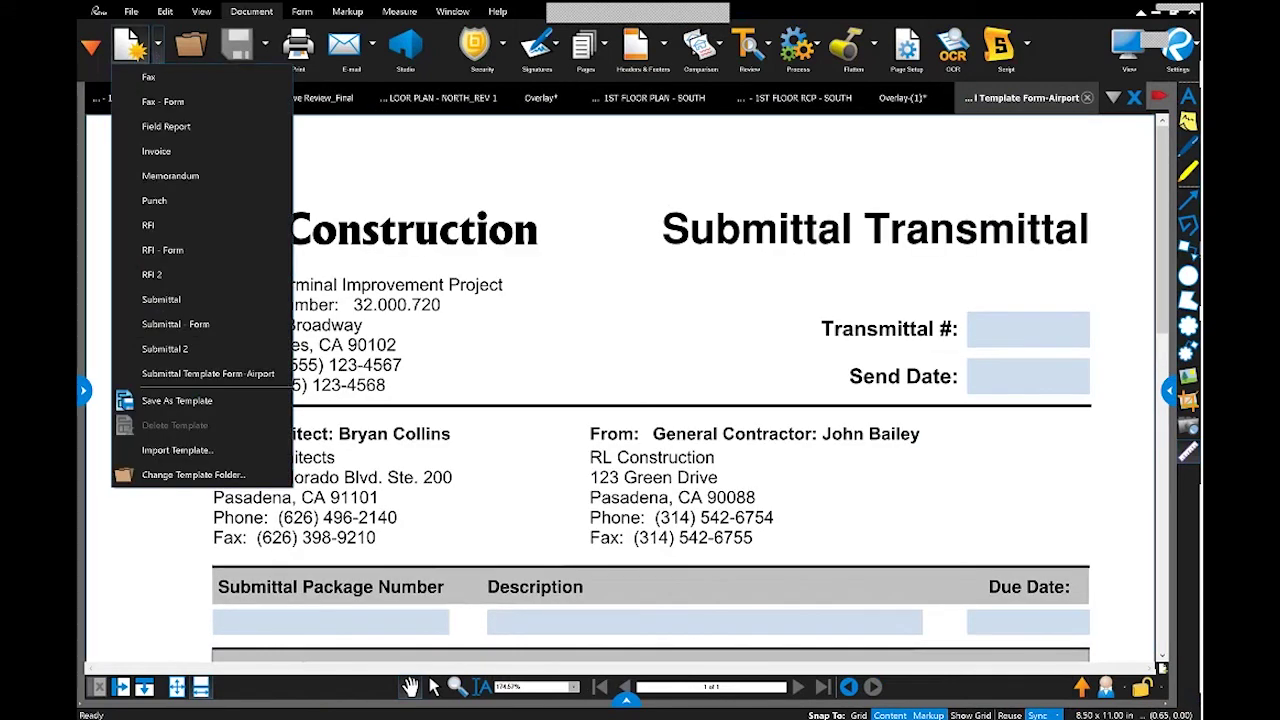
pyautogui.click(198, 326)
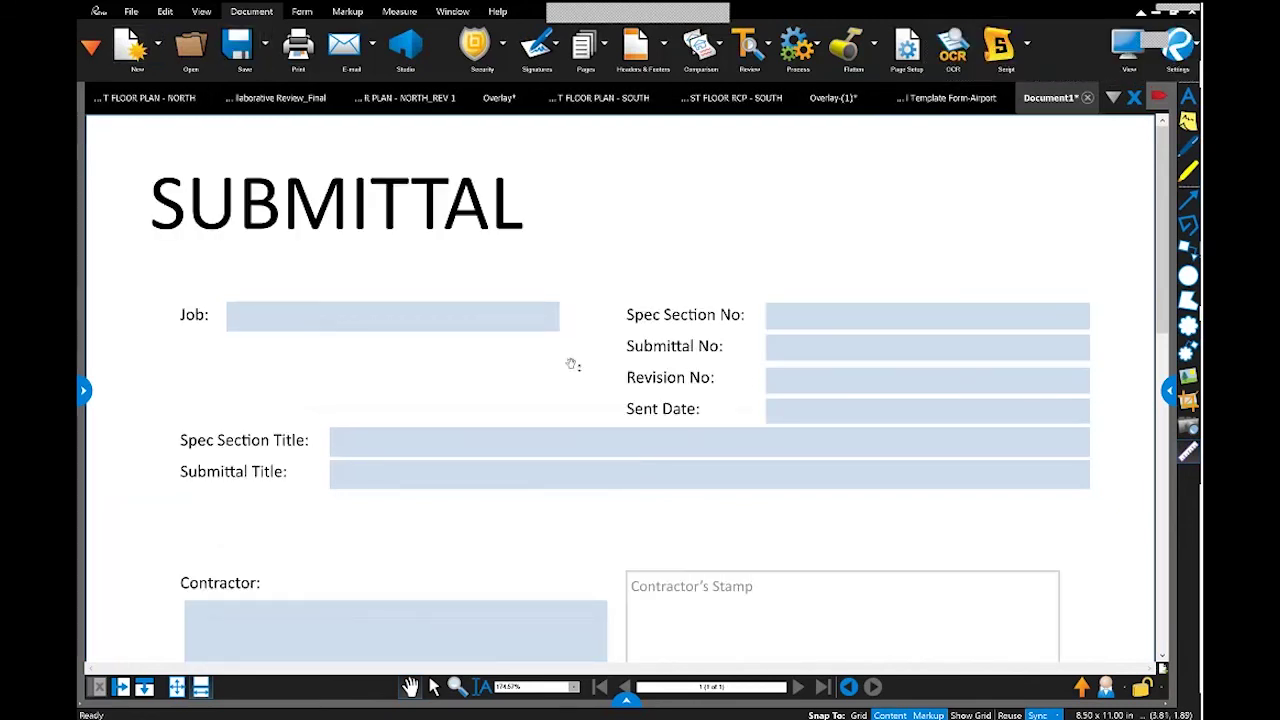
pyautogui.scroll(-3, 571, 368)
pyautogui.scroll(-10, 605, 452)
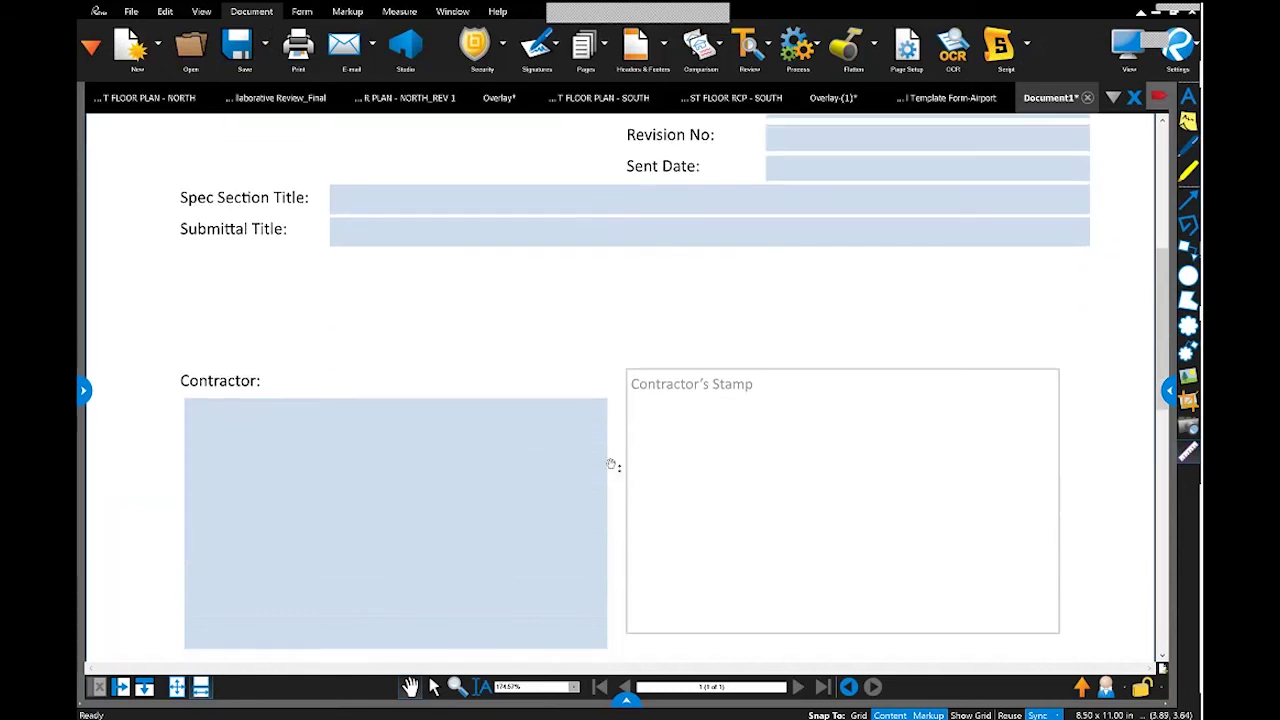
pyautogui.scroll(13, 618, 463)
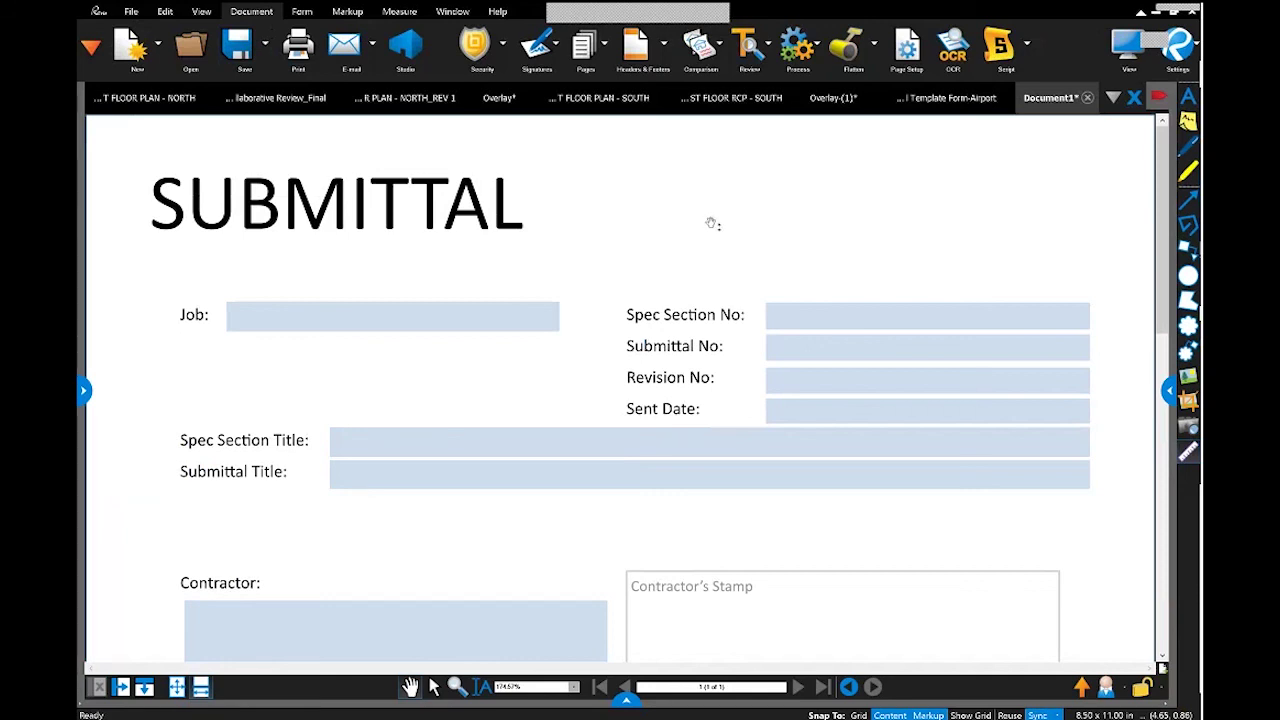
# Browse Quick access for an image to place on the submittal, and discard the submittal document without saving
pyautogui.click(1192, 381)
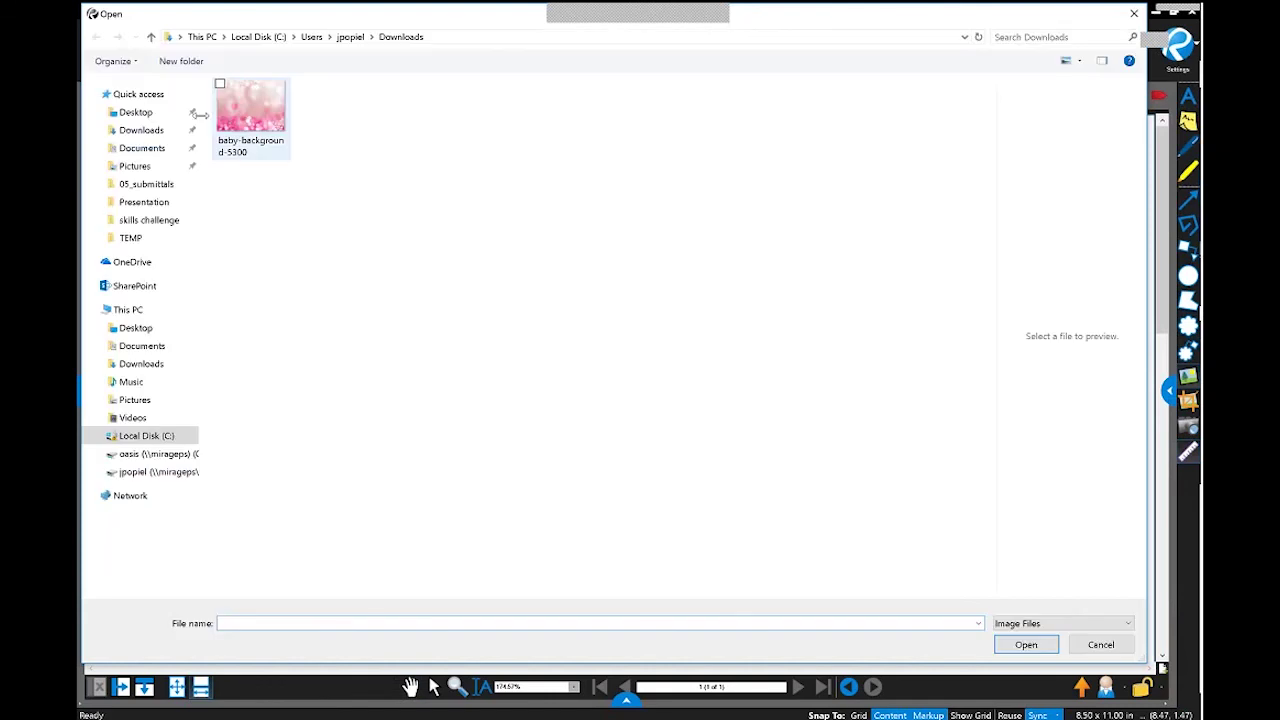
pyautogui.click(140, 94)
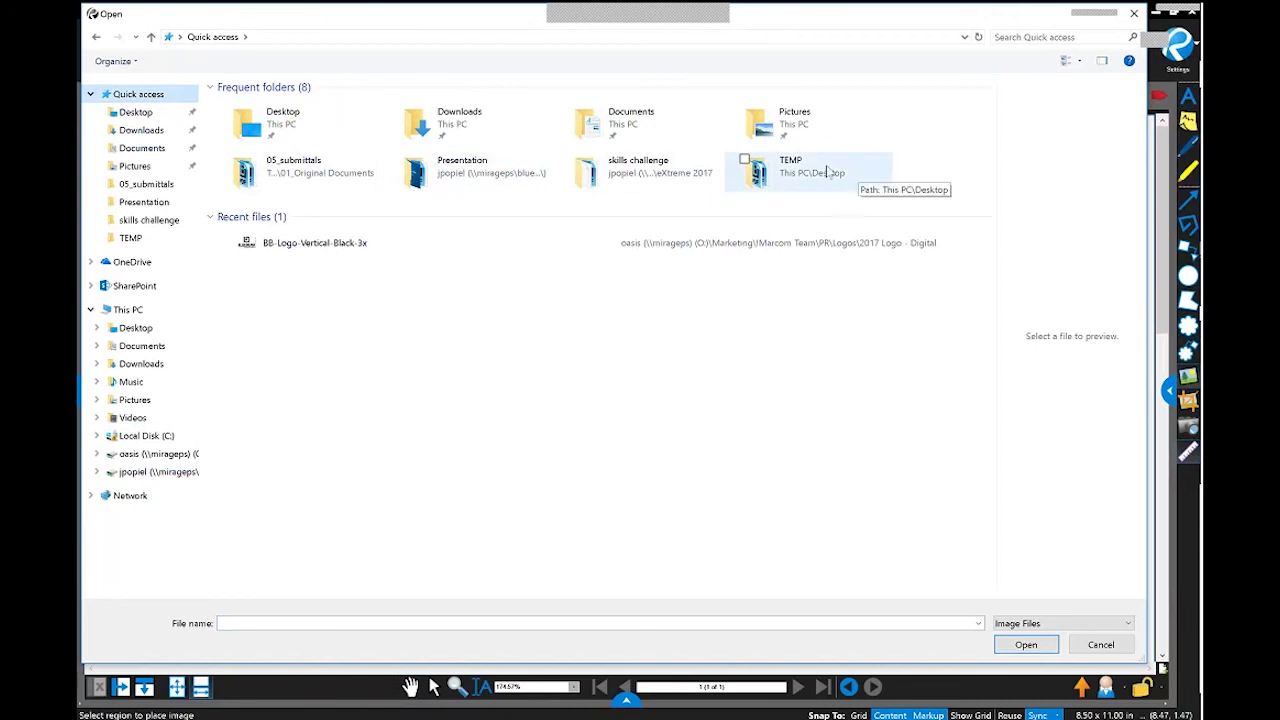
pyautogui.click(1134, 13)
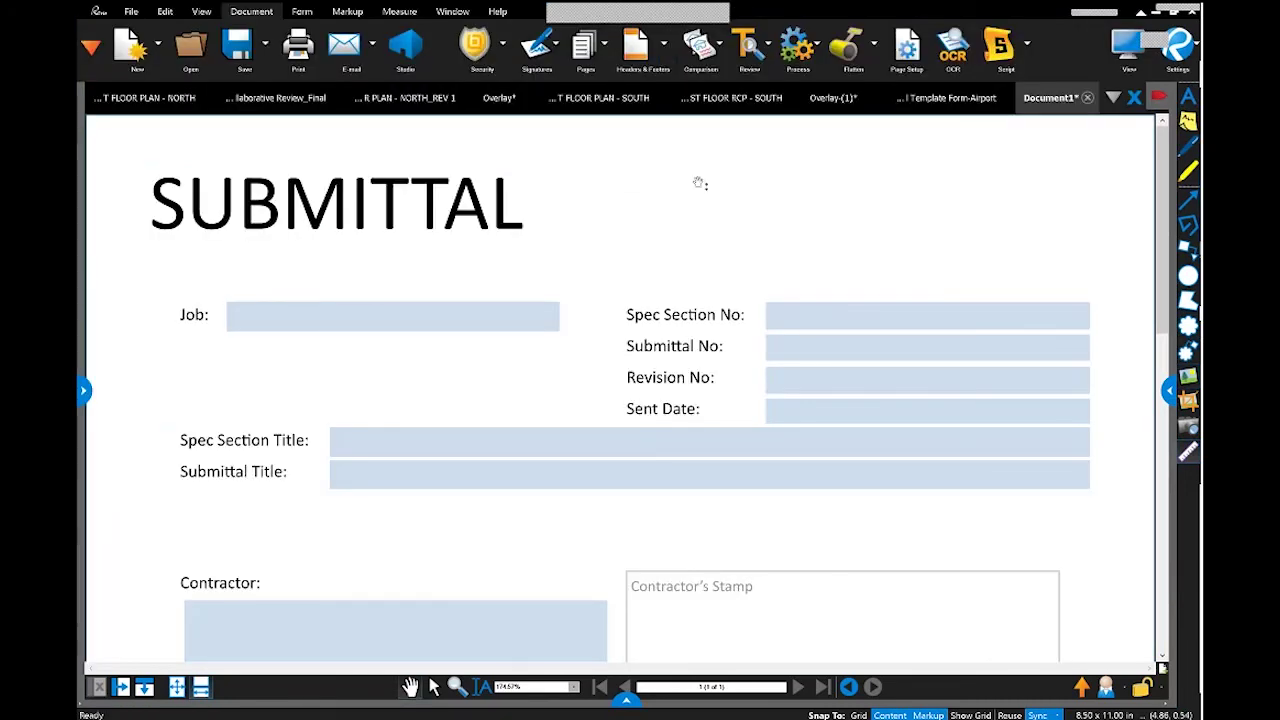
pyautogui.click(1087, 97)
pyautogui.click(702, 435)
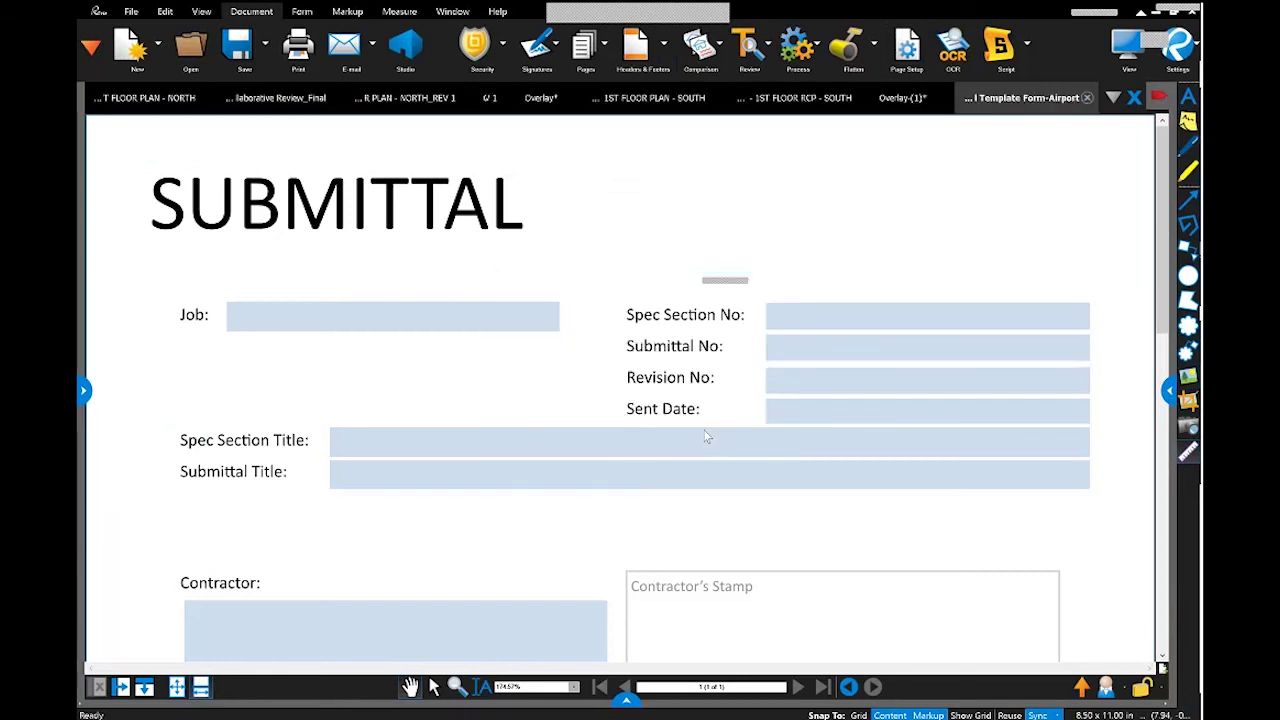
# Create a new document from the RFI template and look over the whole page
pyautogui.click(159, 55)
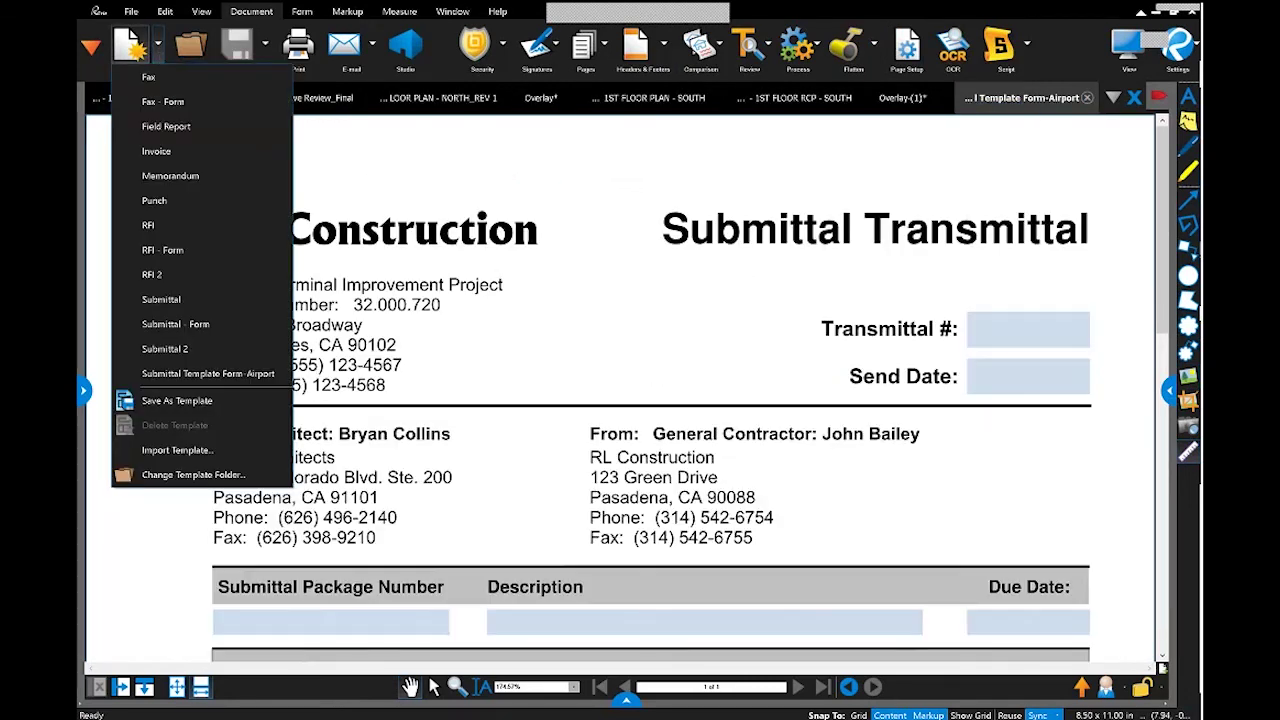
pyautogui.click(175, 229)
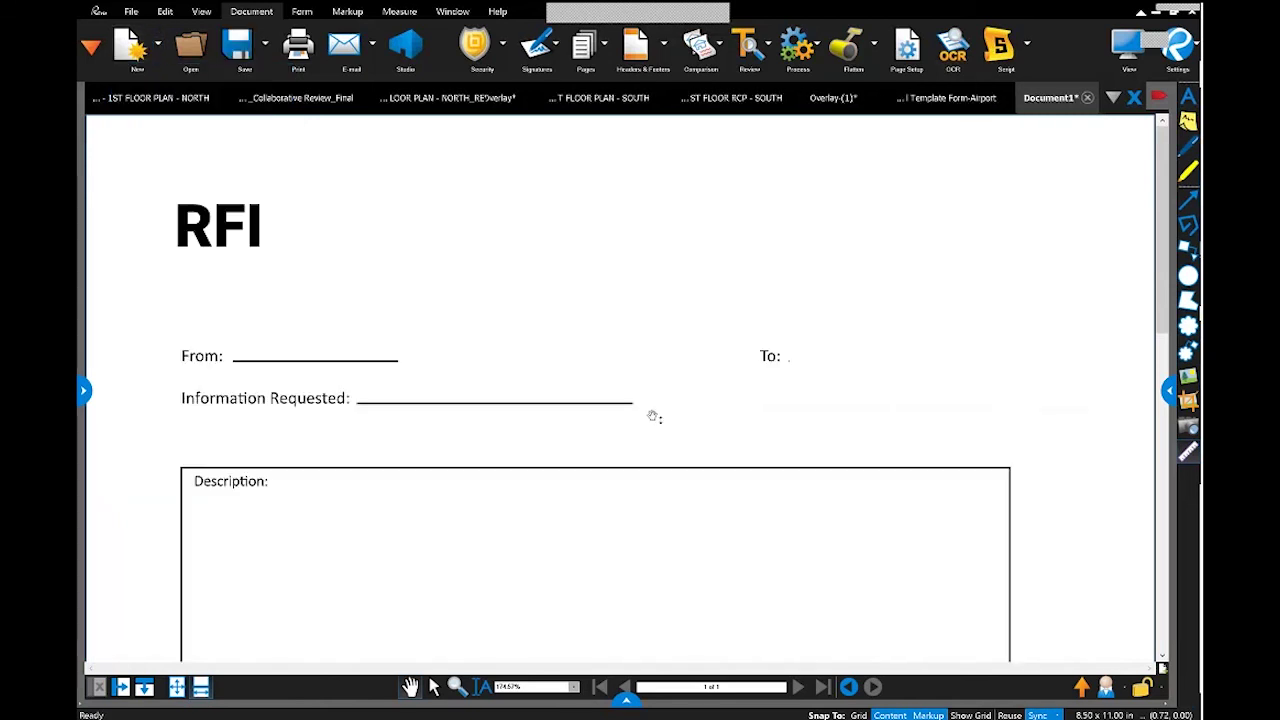
pyautogui.scroll(-5, 652, 446)
pyautogui.scroll(-4, 654, 451)
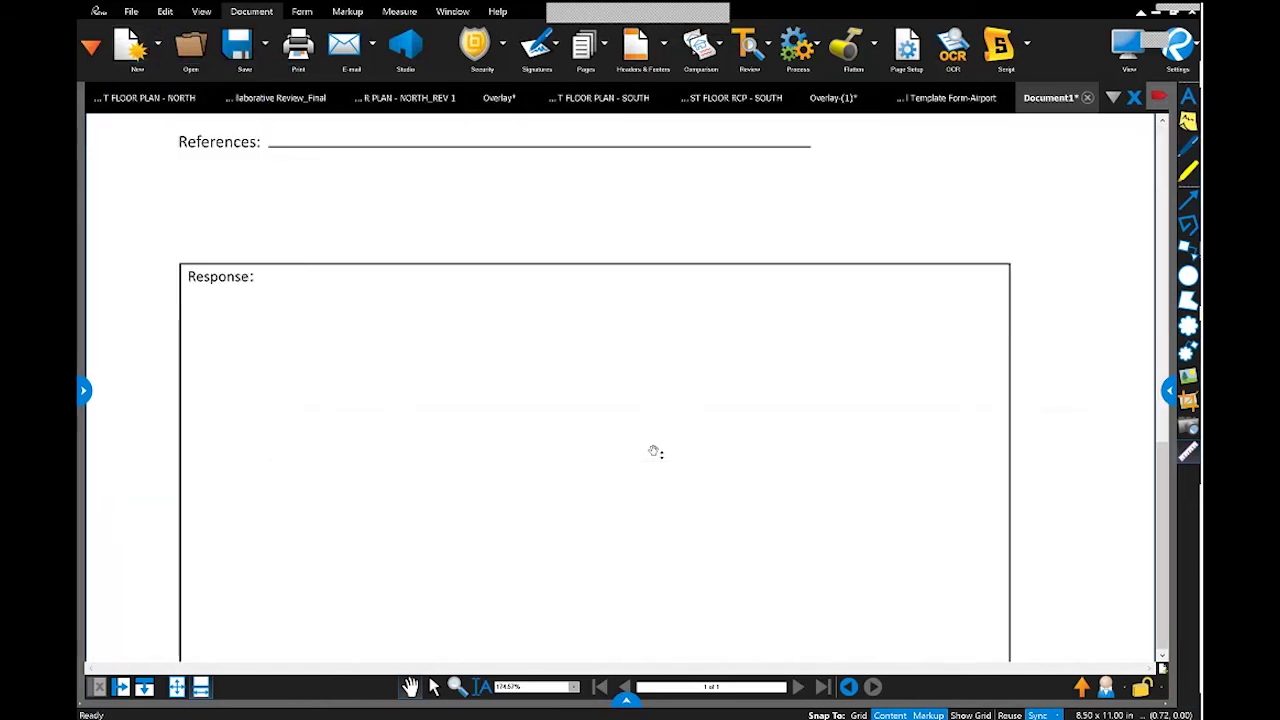
pyautogui.hotkey('ctrl', '0')
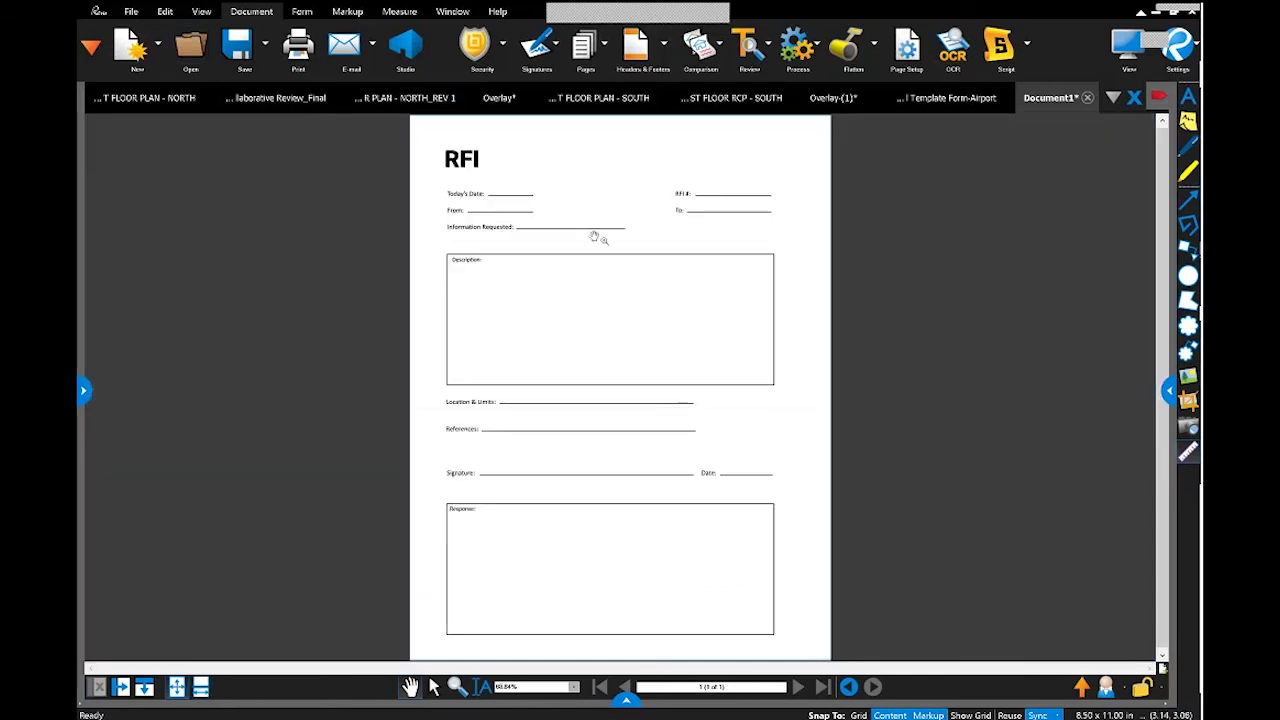
pyautogui.click(158, 44)
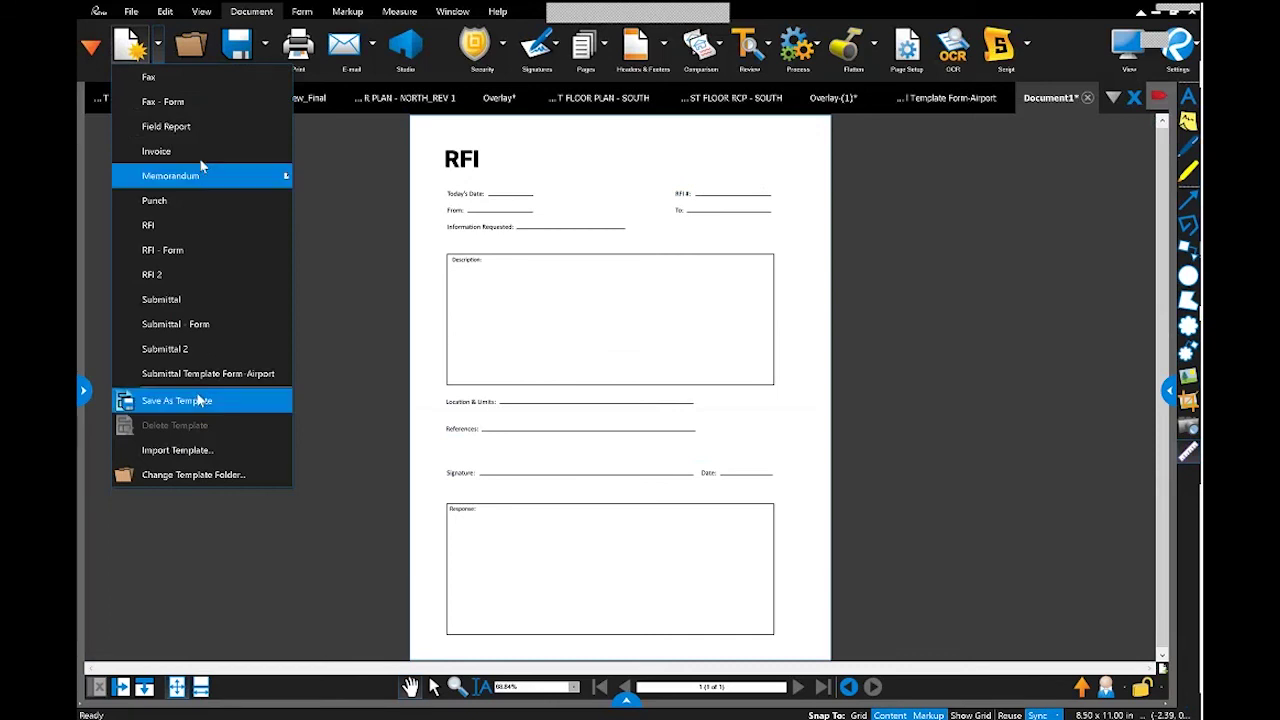
pyautogui.click(910, 476)
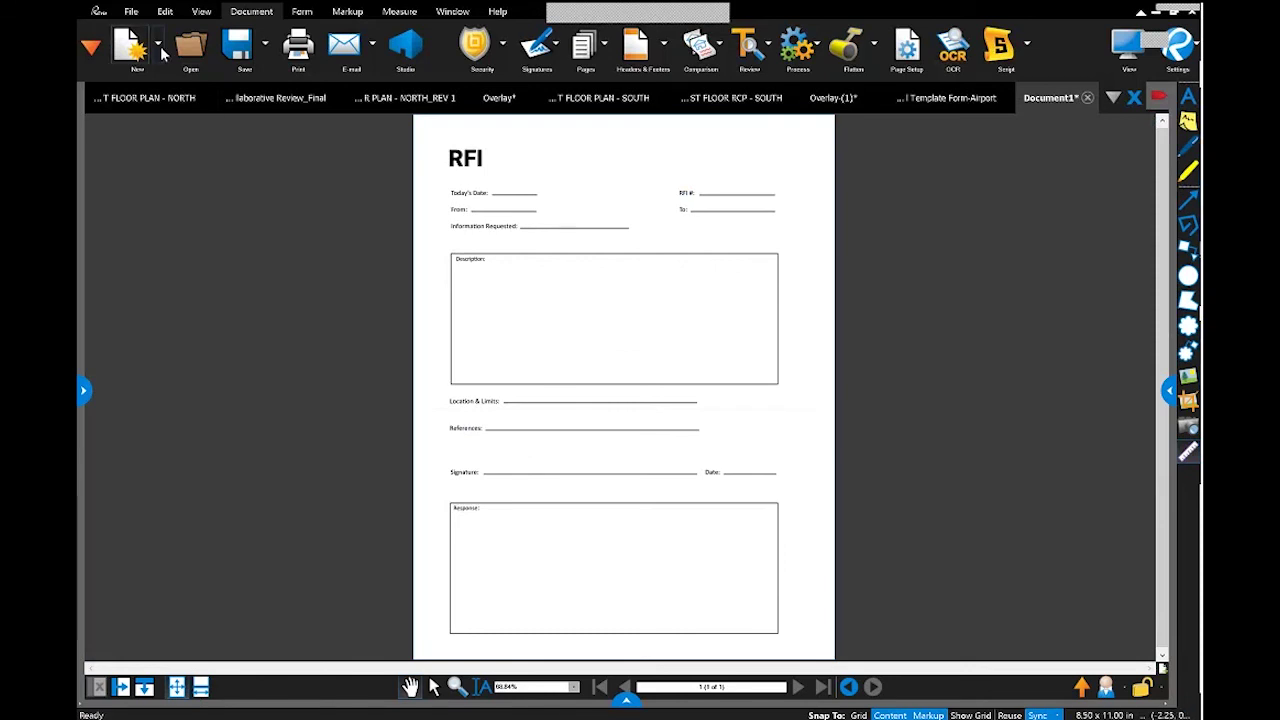
pyautogui.click(158, 45)
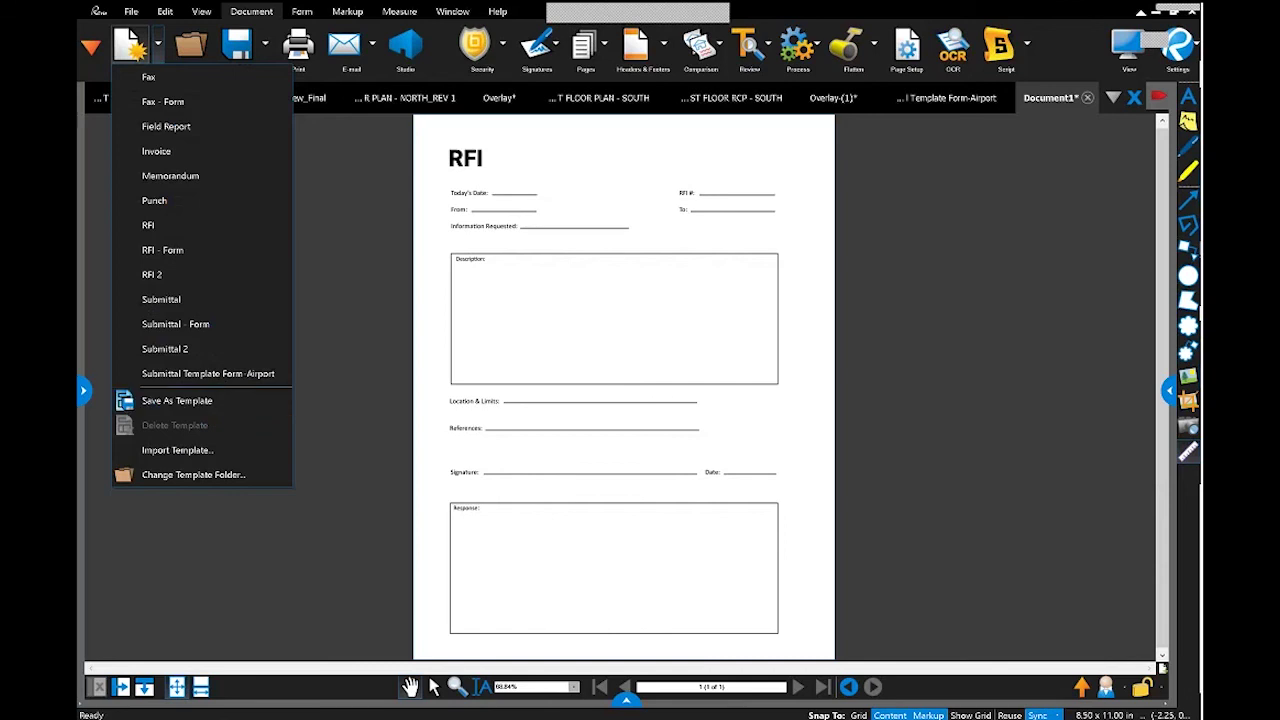
pyautogui.click(718, 343)
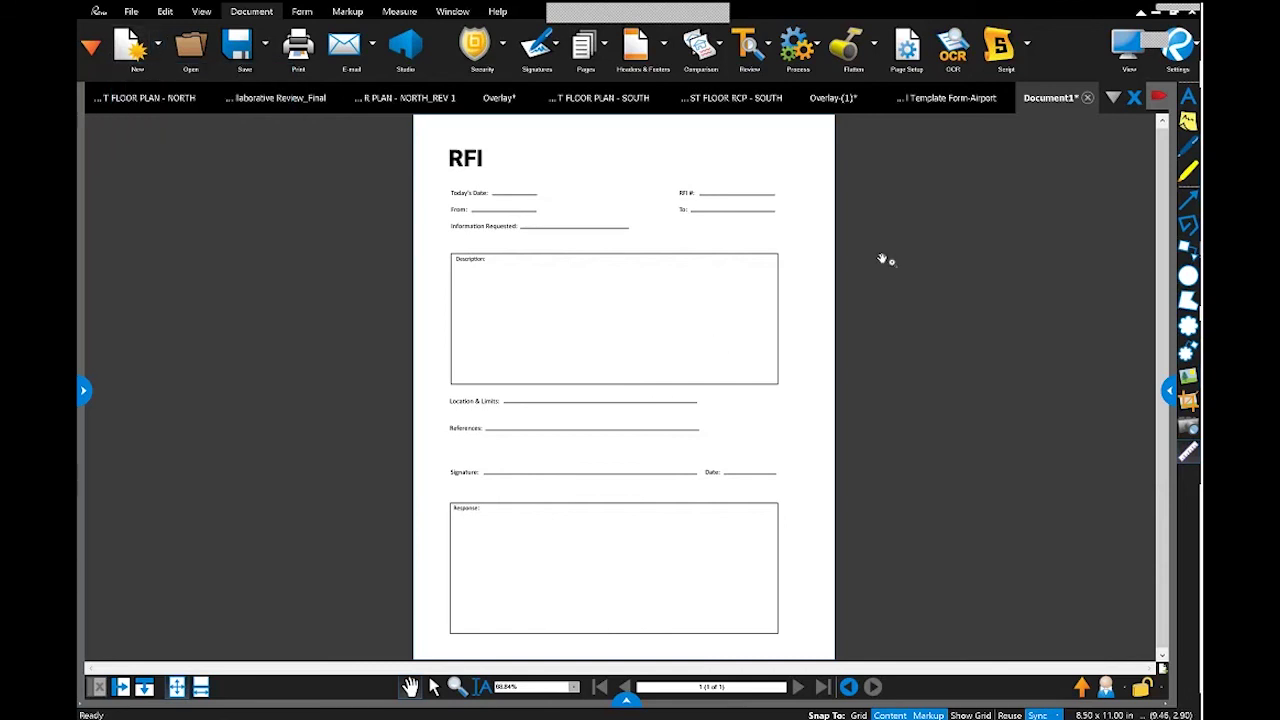
# Open the Punch template itself for editing and fit the whole page in view
pyautogui.click(157, 58)
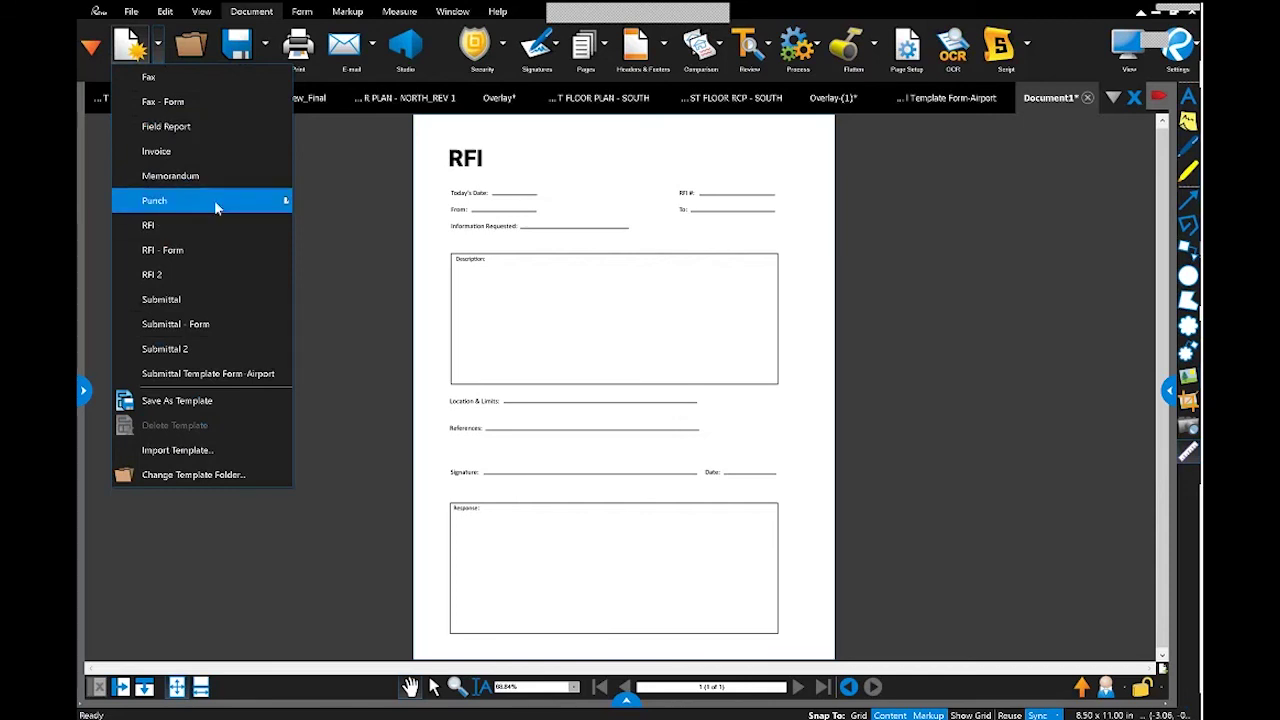
pyautogui.click(288, 205)
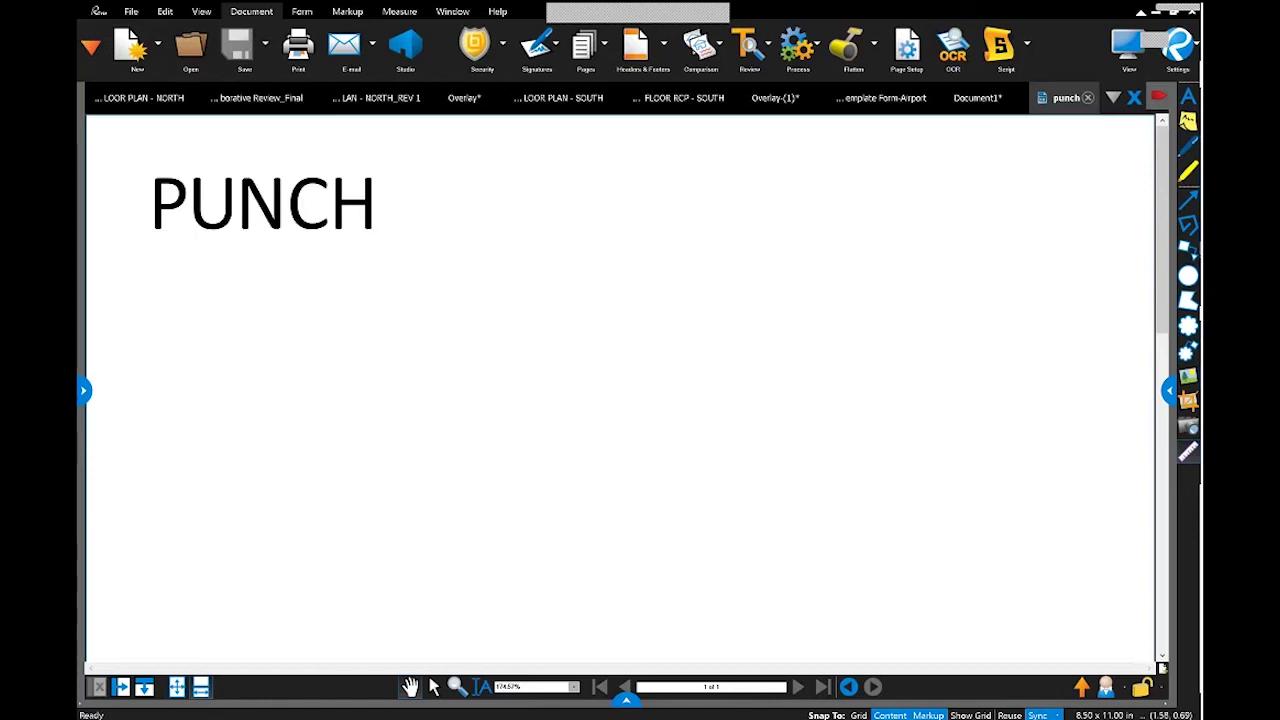
pyautogui.click(174, 690)
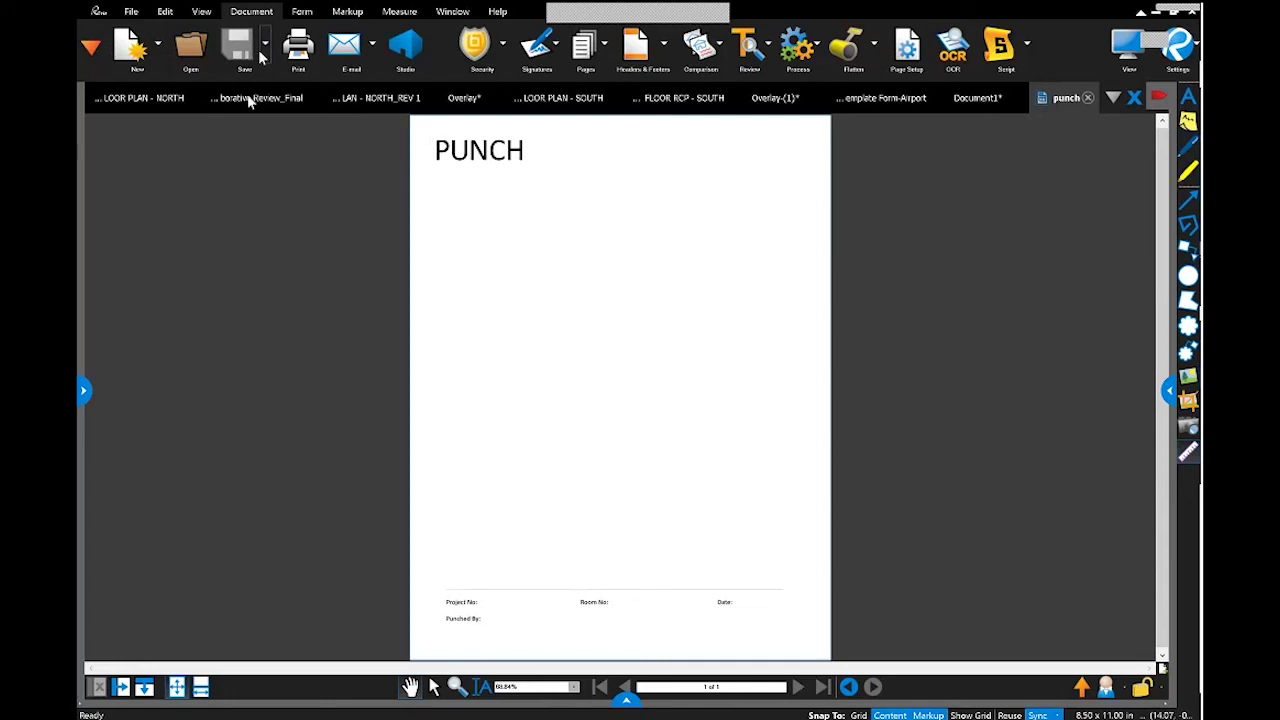
pyautogui.click(157, 44)
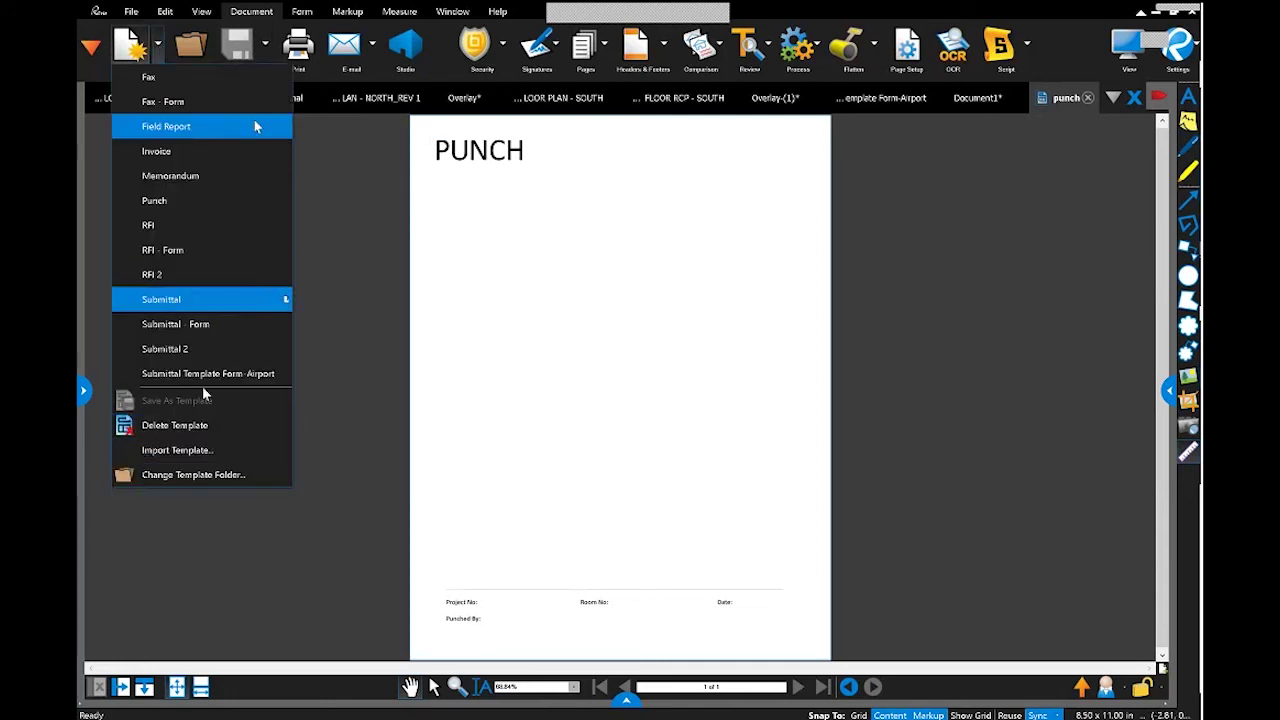
pyautogui.click(265, 44)
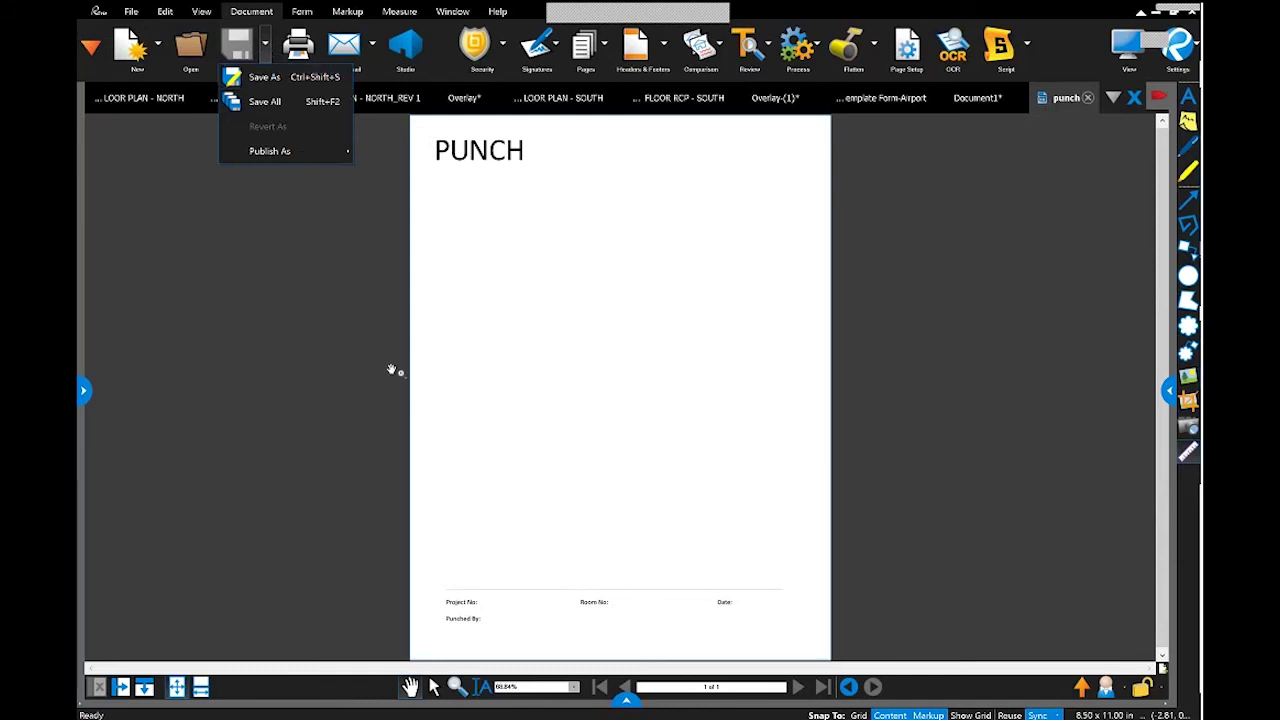
pyautogui.click(820, 388)
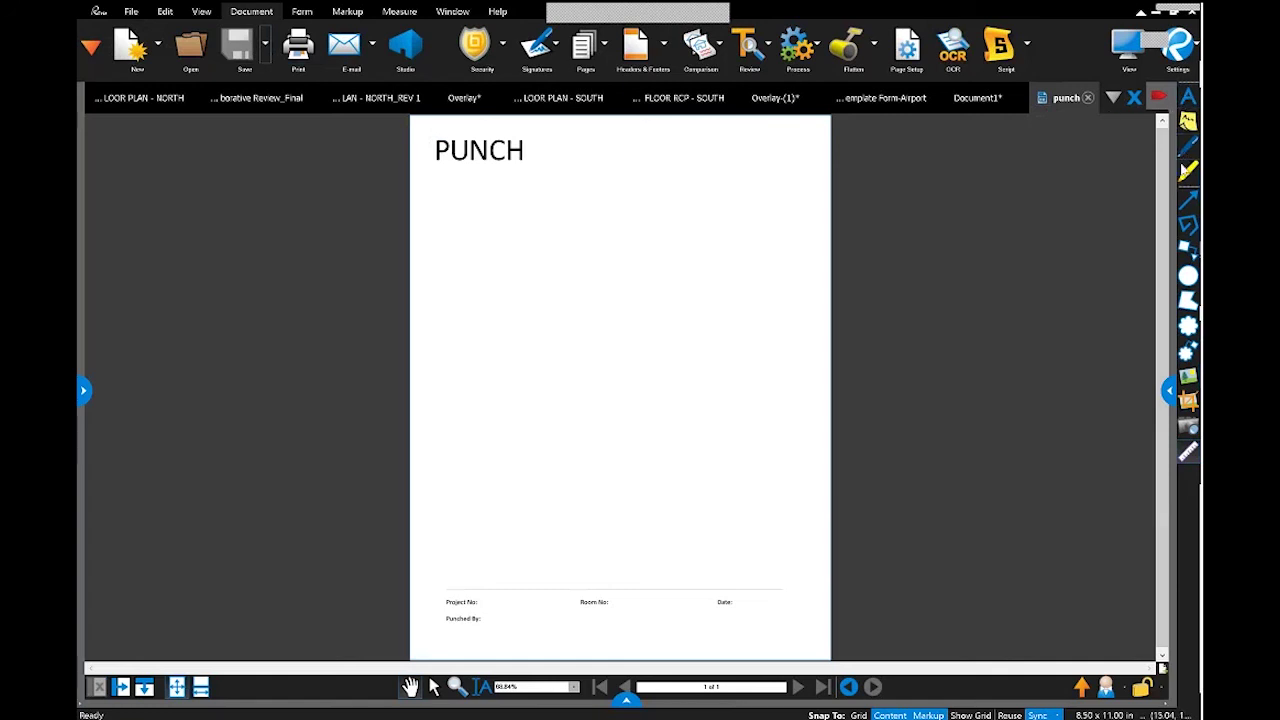
# Draw a red rectangular outline around the PUNCH title and try to save the template
pyautogui.click(1189, 222)
pyautogui.click(494, 160)
pyautogui.press('Escape')
pyautogui.hotkey('shift', 'n')
pyautogui.moveTo(482, 172); pyautogui.dragTo(543, 172)
pyautogui.hotkey('ctrl', 's')
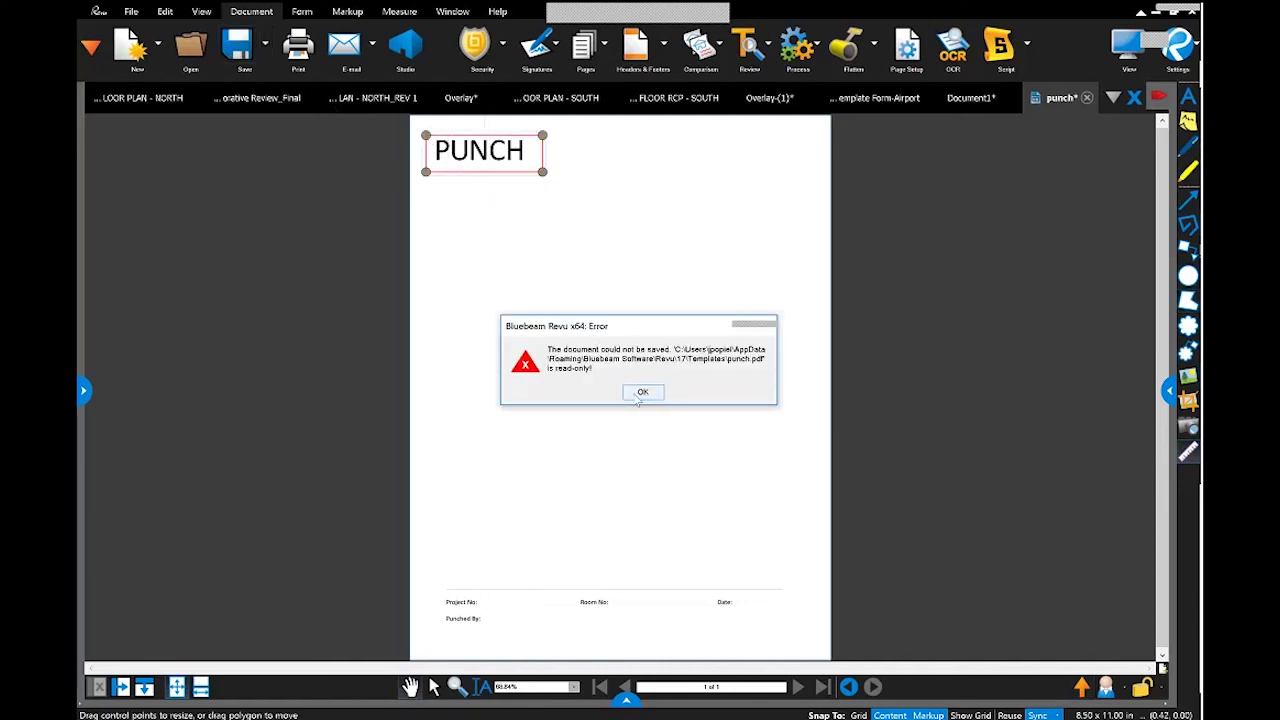
pyautogui.press('Return')
# Close the punch template, saving its changes as a separate PDF copy in the Templates folder
pyautogui.click(1087, 98)
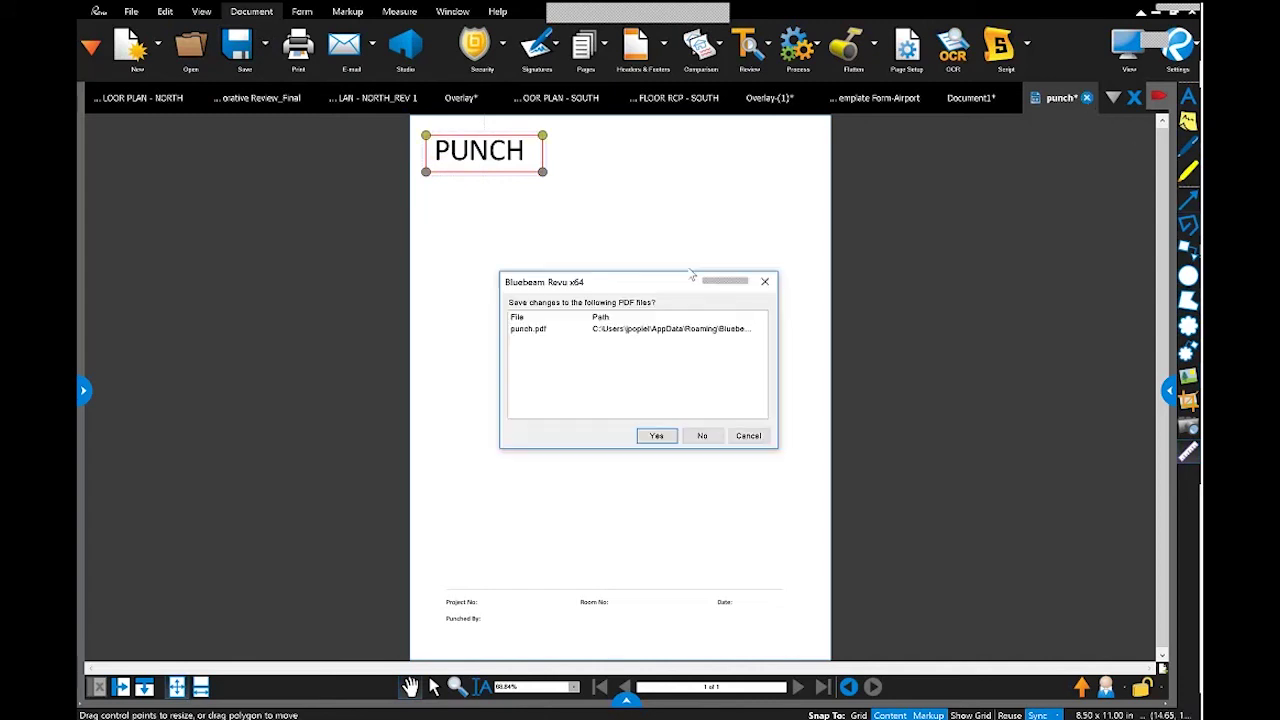
pyautogui.click(657, 437)
pyautogui.click(642, 392)
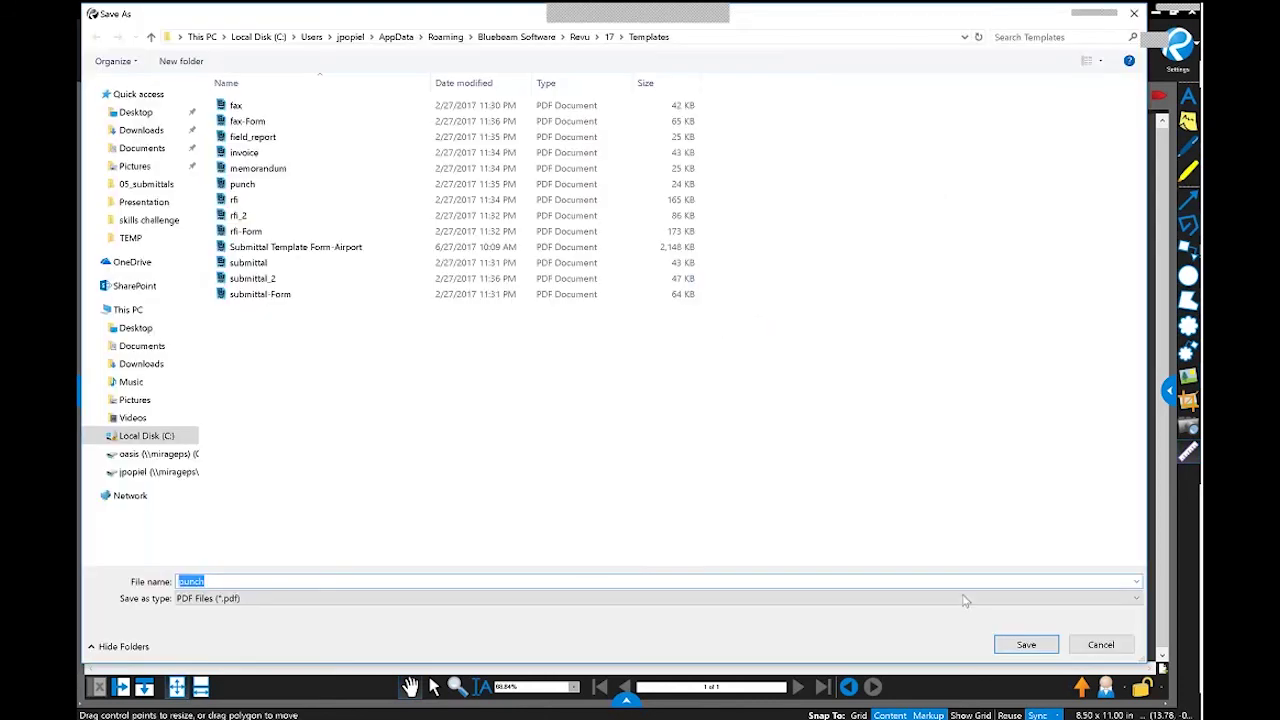
pyautogui.click(1018, 645)
pyautogui.click(677, 372)
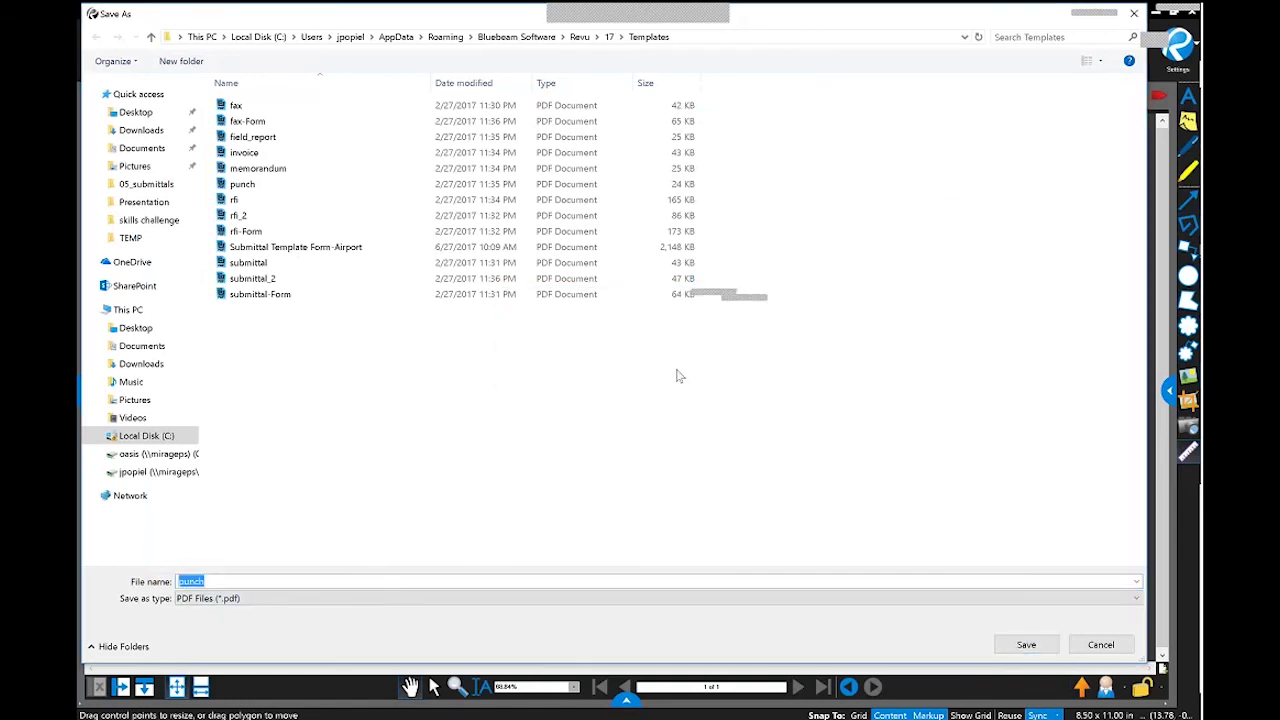
pyautogui.click(731, 380)
pyautogui.click(566, 582)
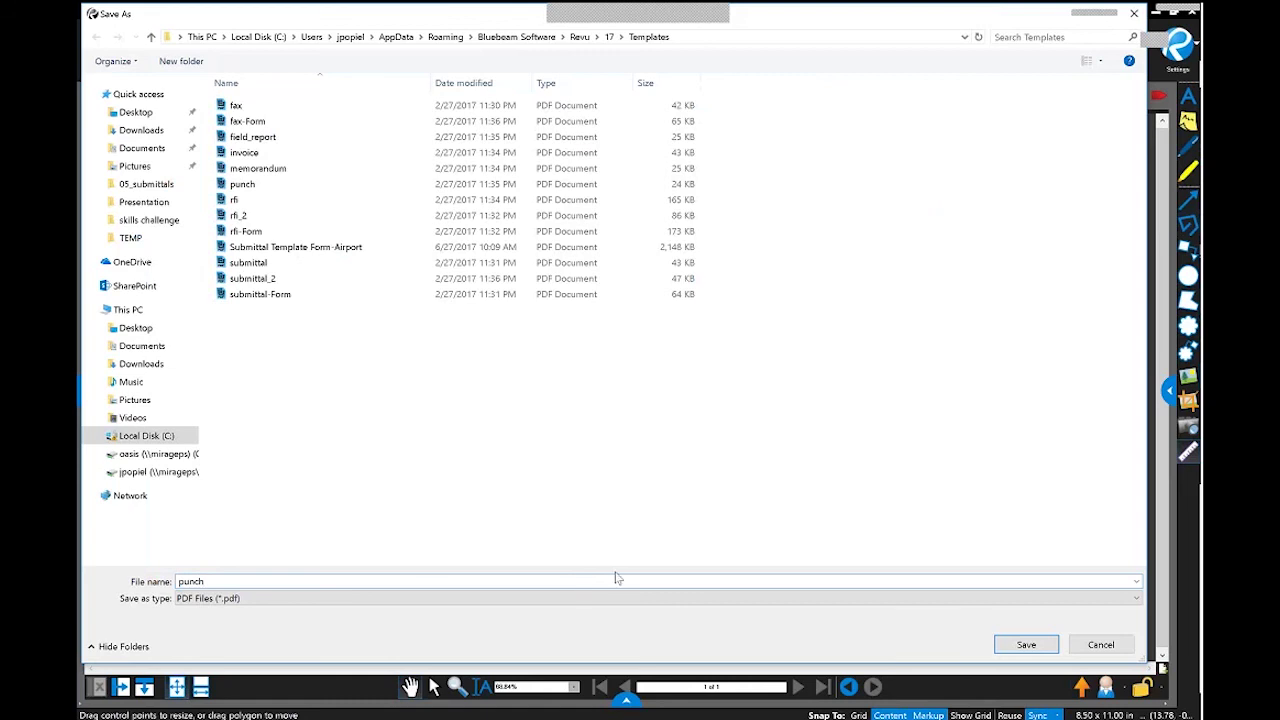
pyautogui.click(1050, 648)
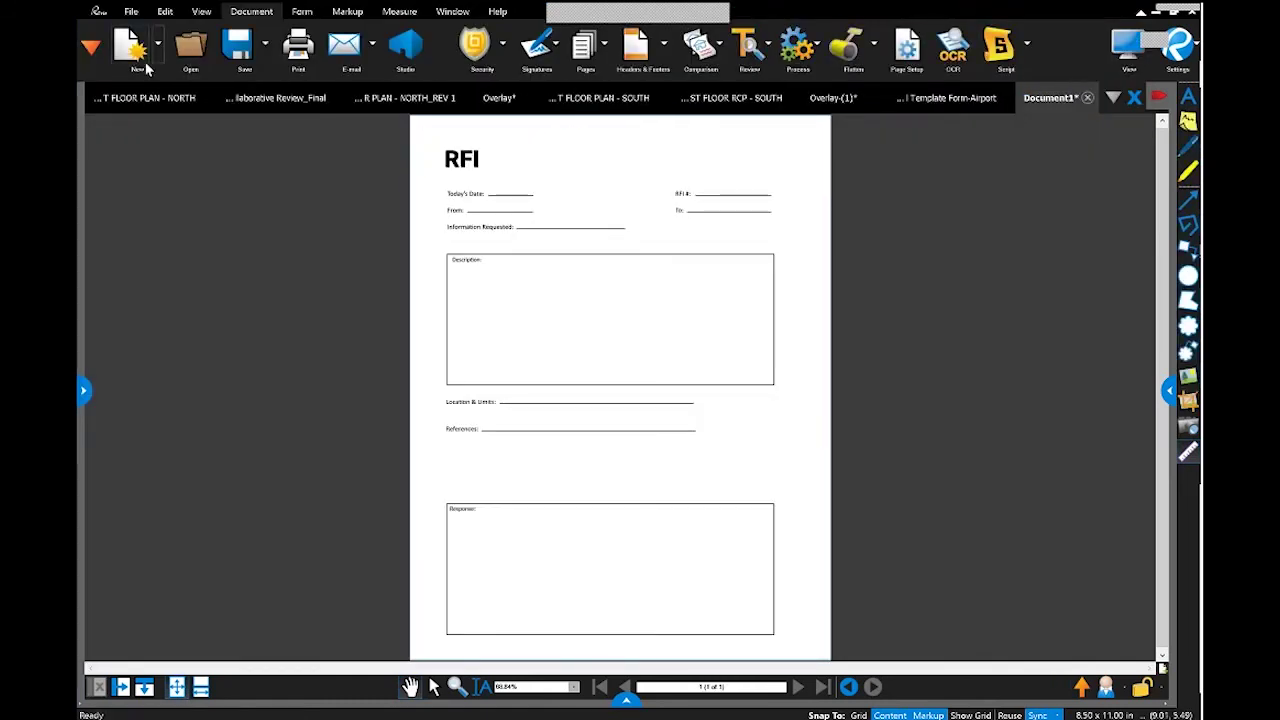
# Check the template list for the Punch entries, and close the new RFI document without saving
pyautogui.click(156, 55)
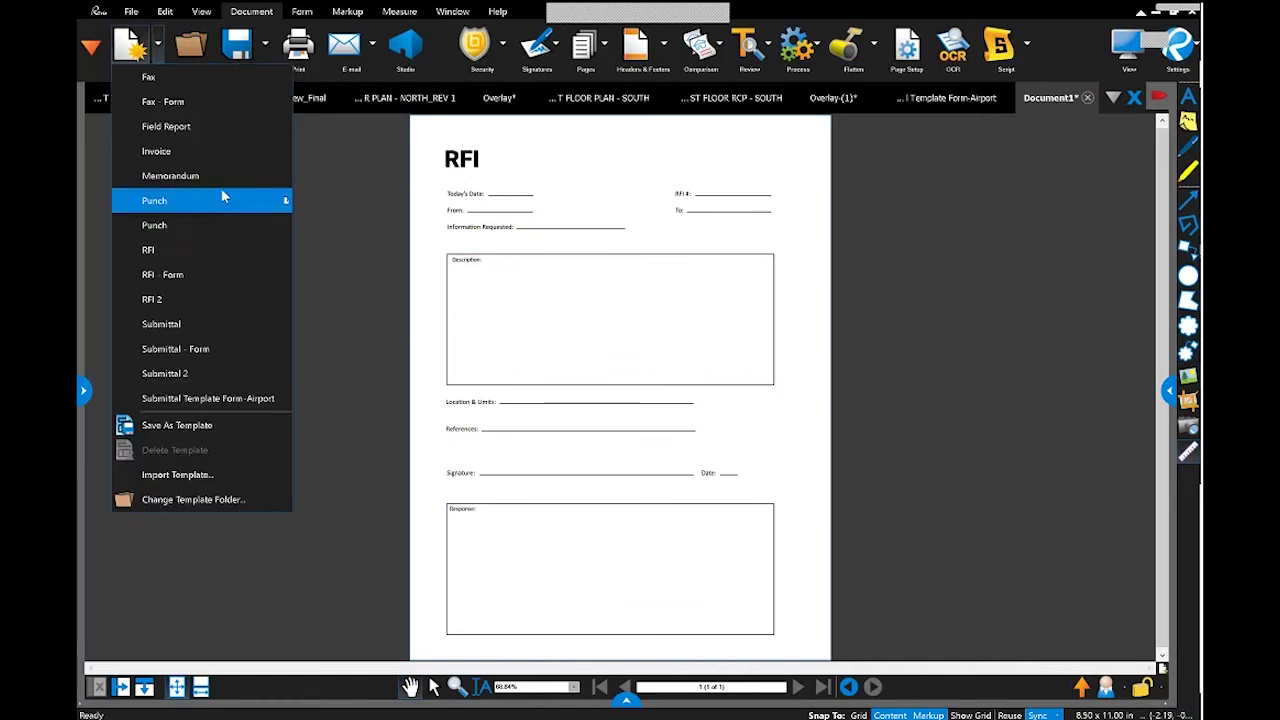
pyautogui.click(994, 360)
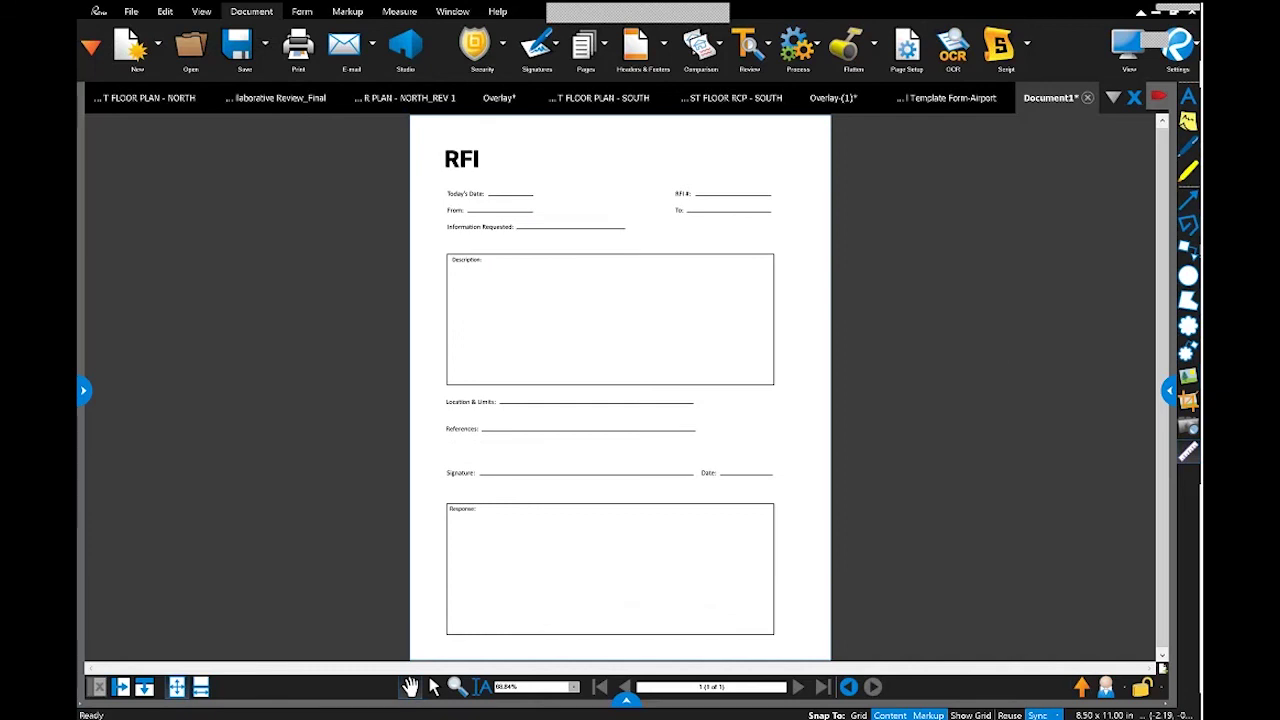
pyautogui.click(1087, 100)
pyautogui.click(705, 435)
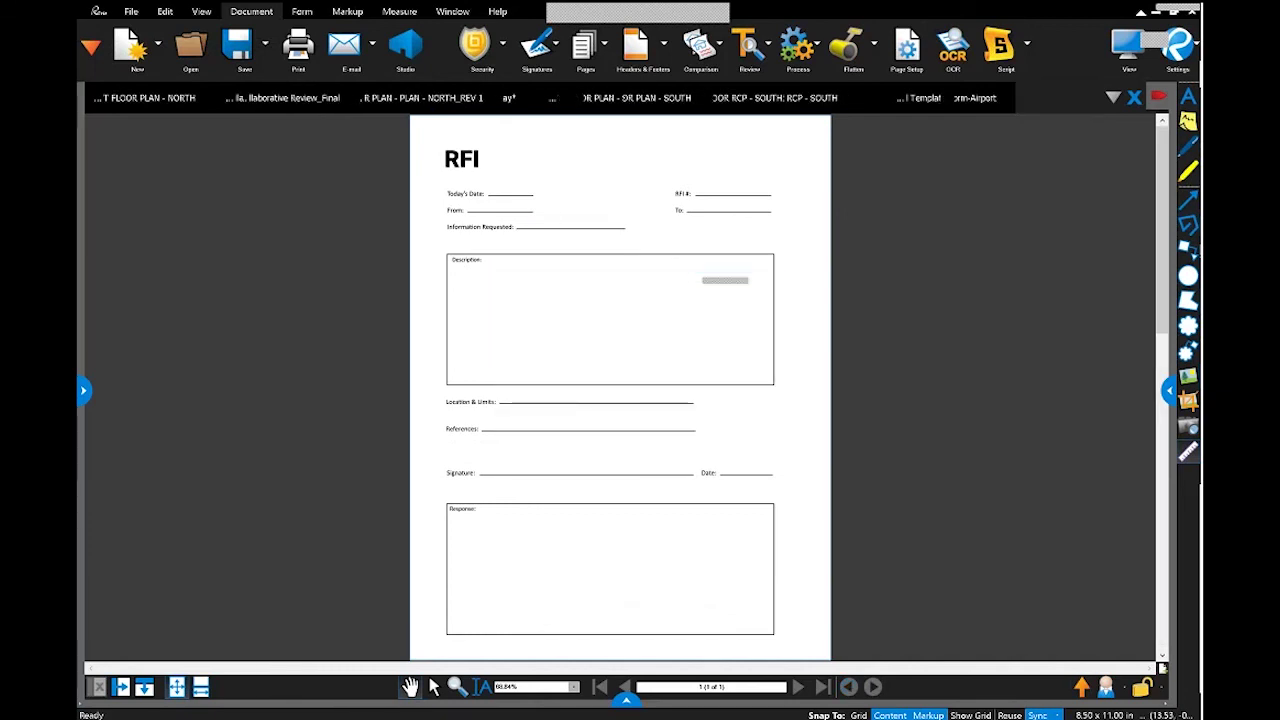